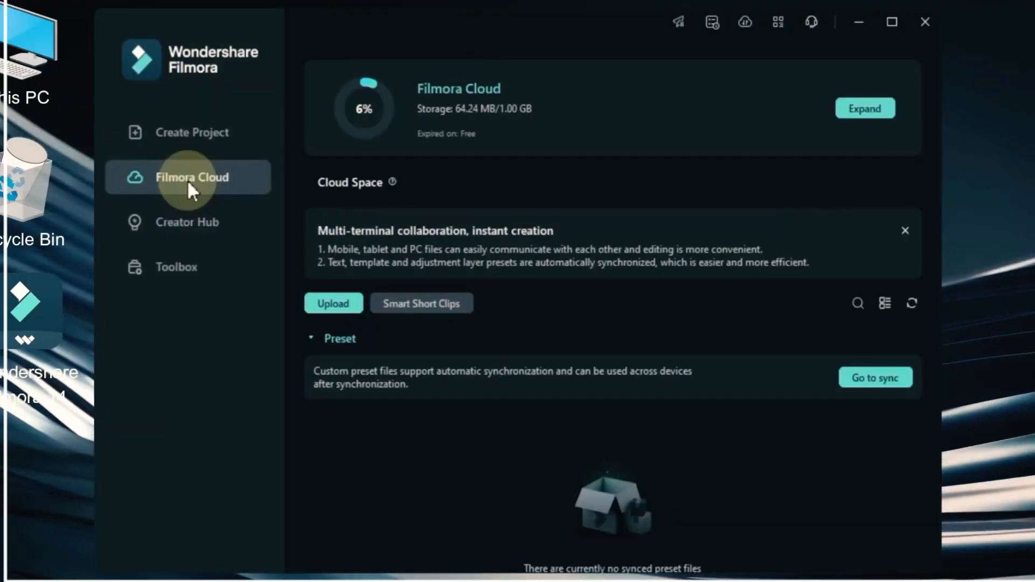
Browse the trending videos, inspiration and courses in the Creator Hub.
left_click(203, 222)
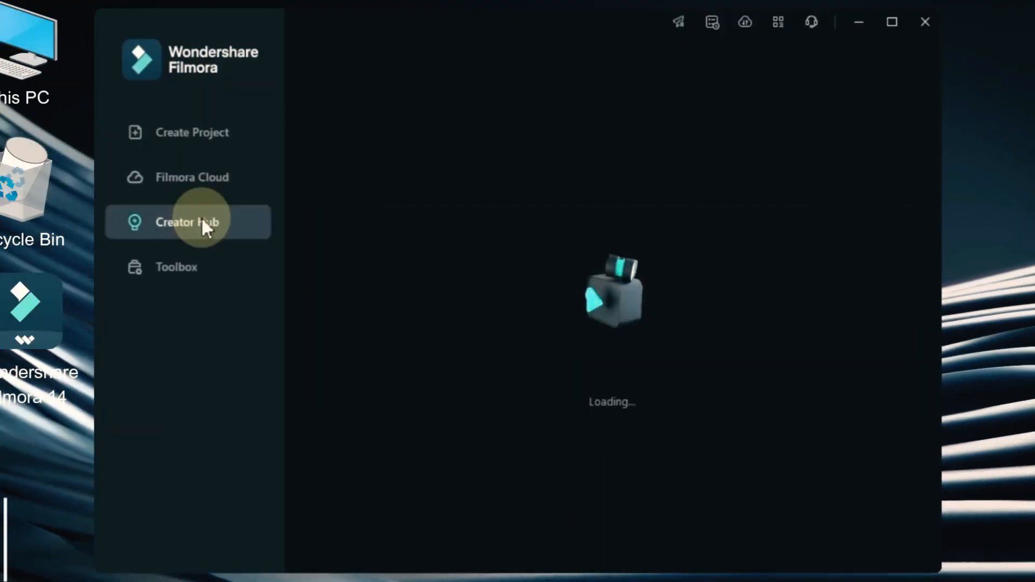
scroll(785, 347, "down", 5)
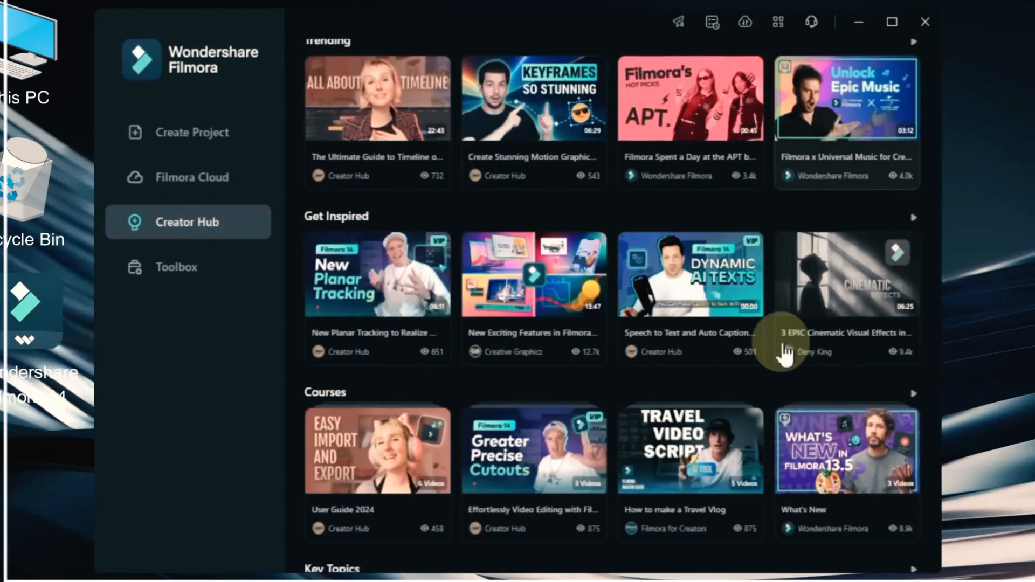
scroll(786, 353, "up", 5)
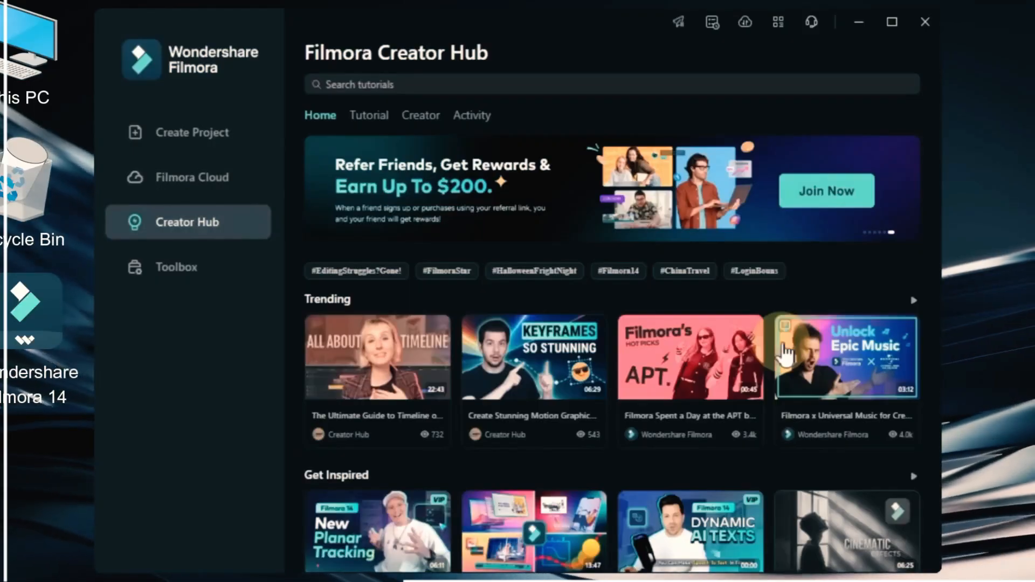
Browse the whole range of AI and editing tools offered in the Toolbox.
left_click(182, 268)
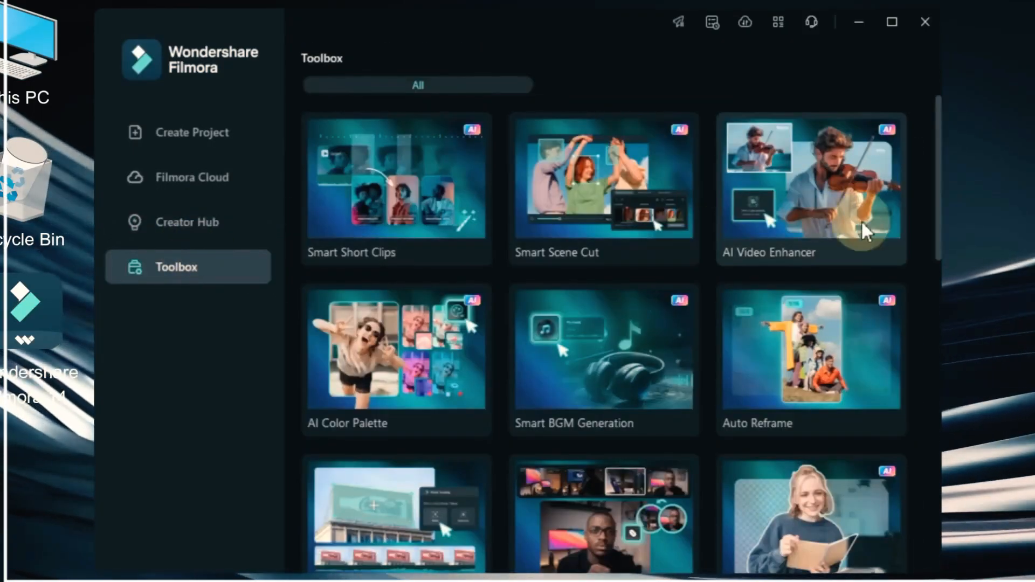
scroll(898, 264, "down", 2)
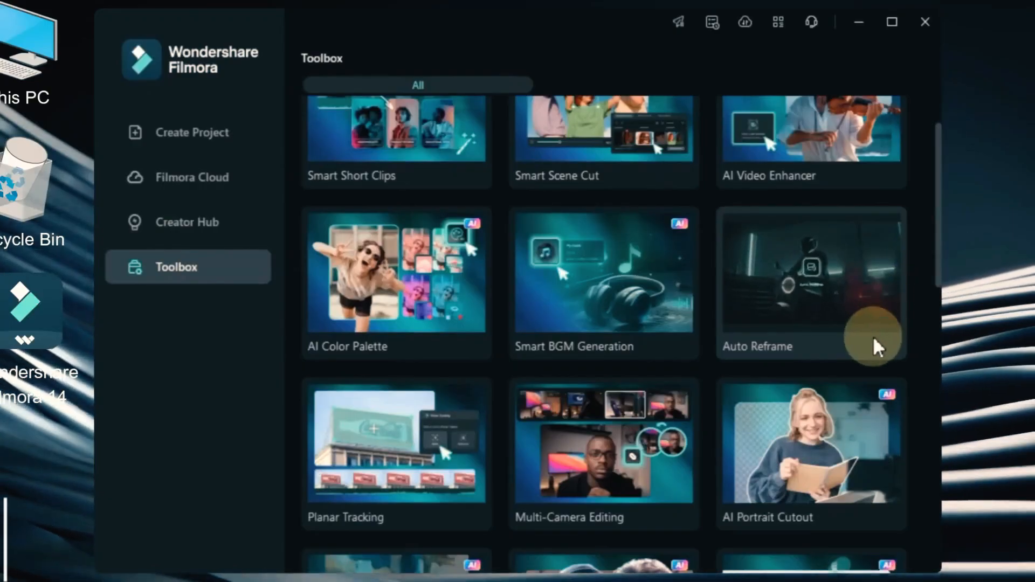
scroll(874, 366, "down", 10)
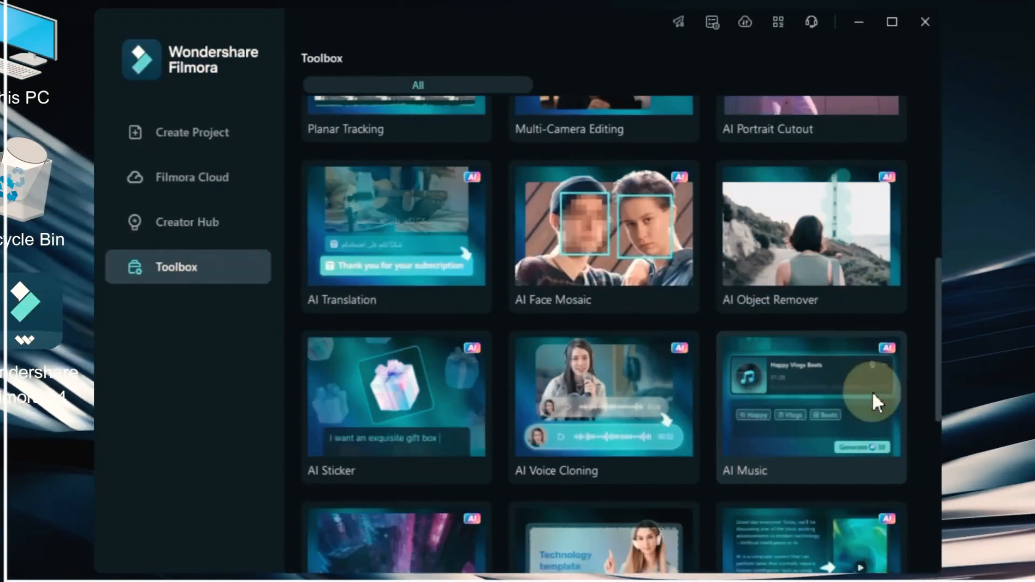
scroll(873, 394, "down", 6)
scroll(872, 395, "down", 6)
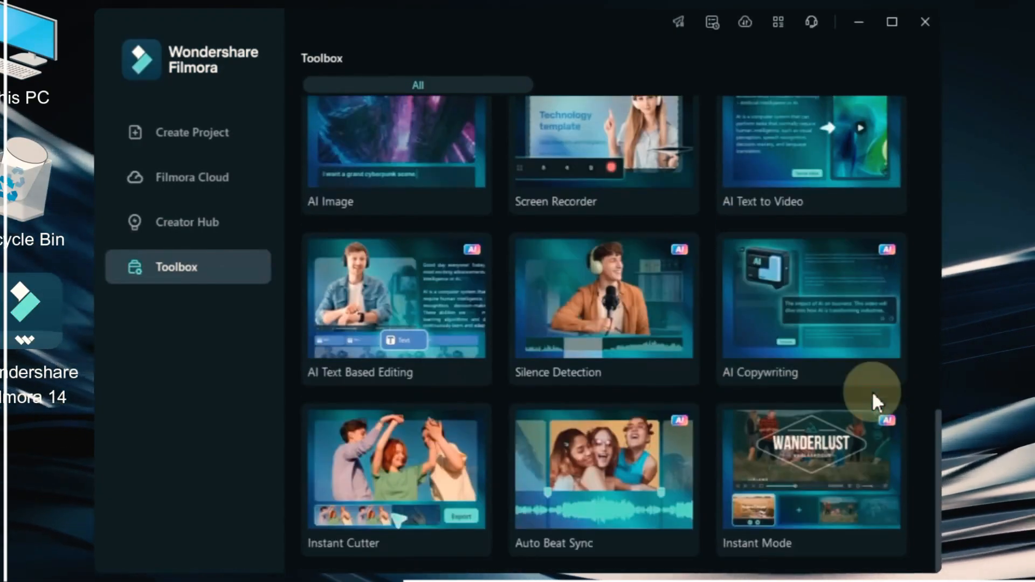
scroll(872, 390, "up", 15)
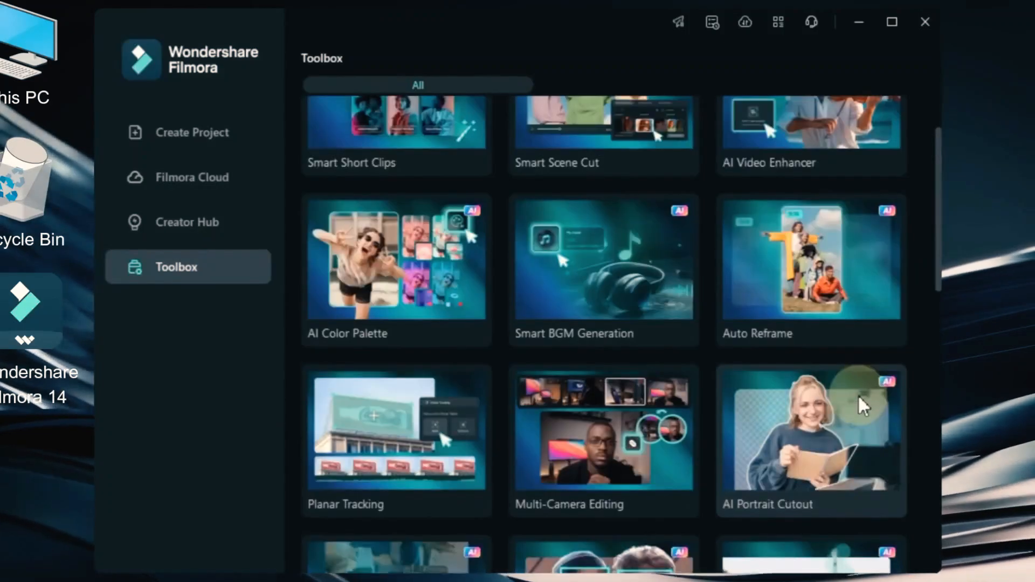
scroll(858, 394, "up", 2)
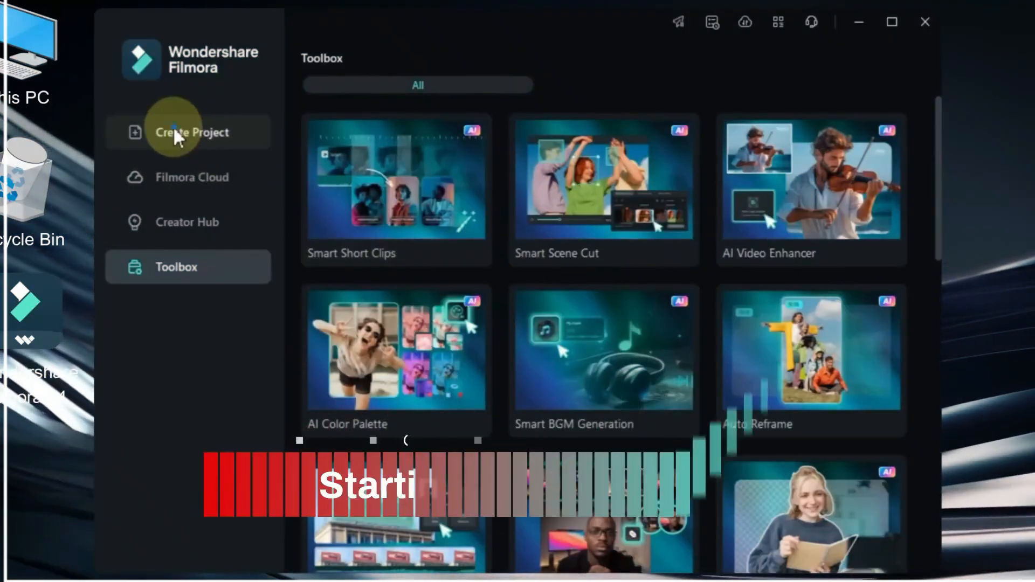
Return to project creation and start a new 16:9 project.
left_click(174, 130)
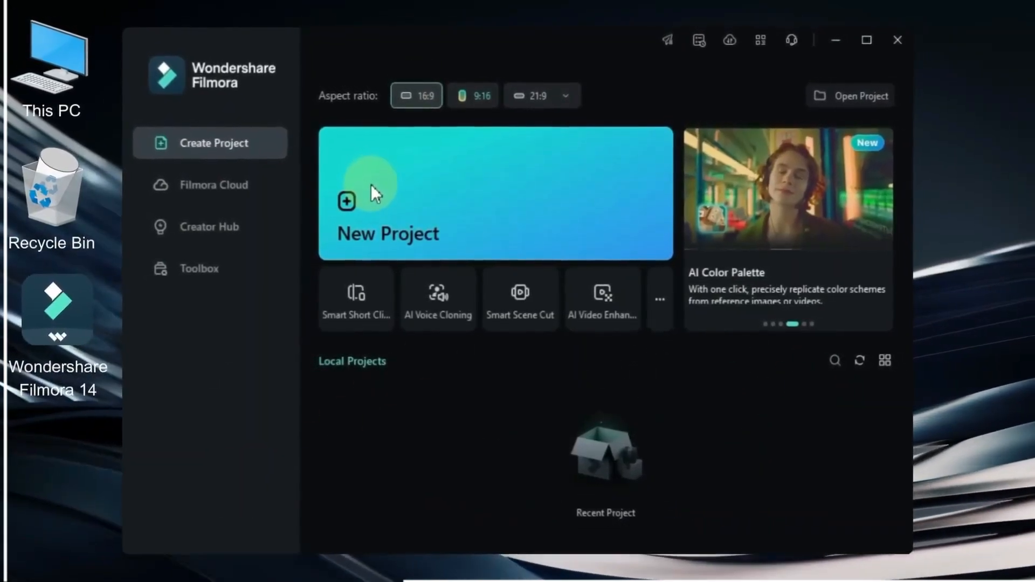
left_click(431, 218)
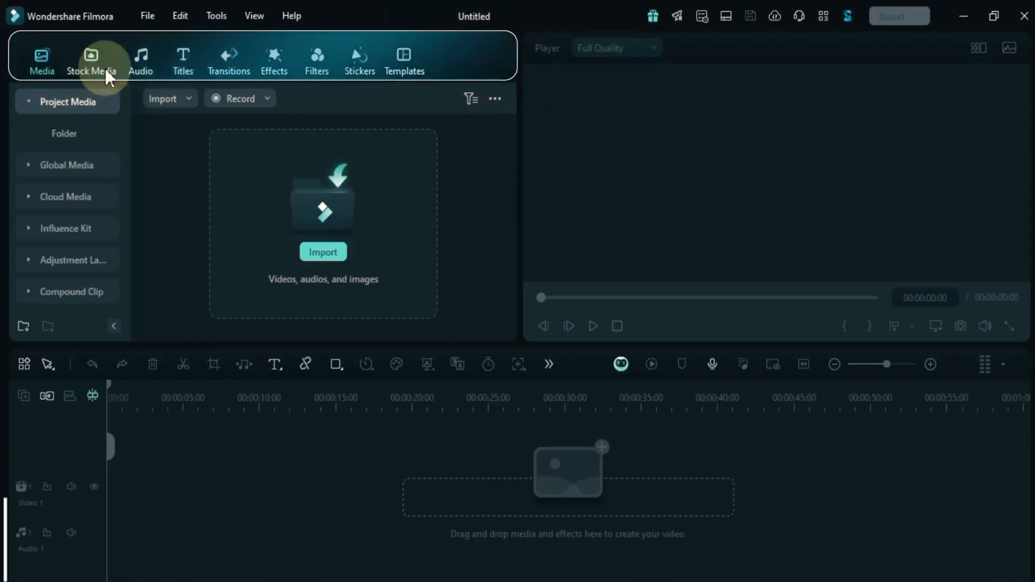
Examine the available File, Edit, Tools, View and Help commands one group after another.
left_click(153, 23)
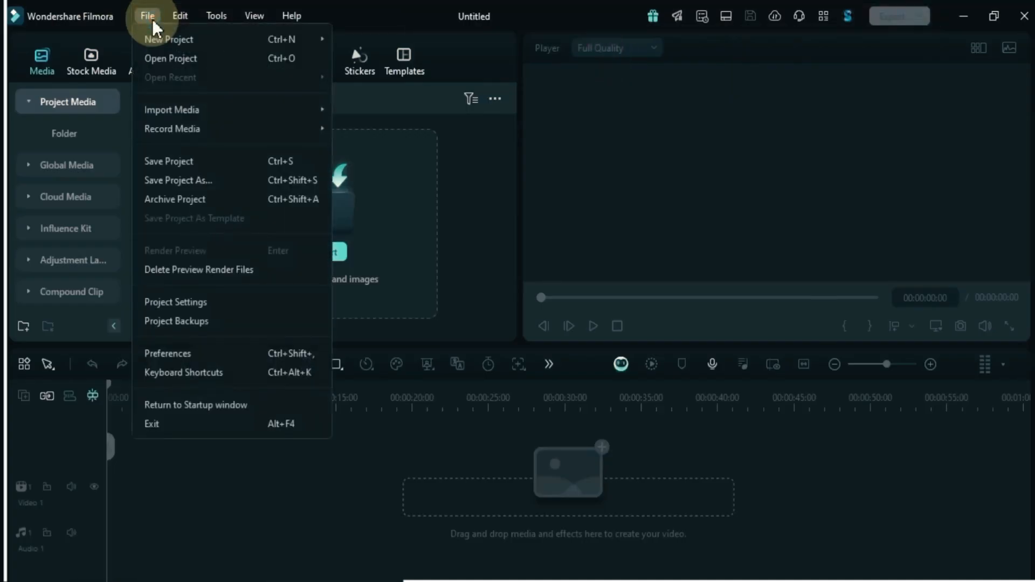
left_click(154, 21)
left_click(178, 23)
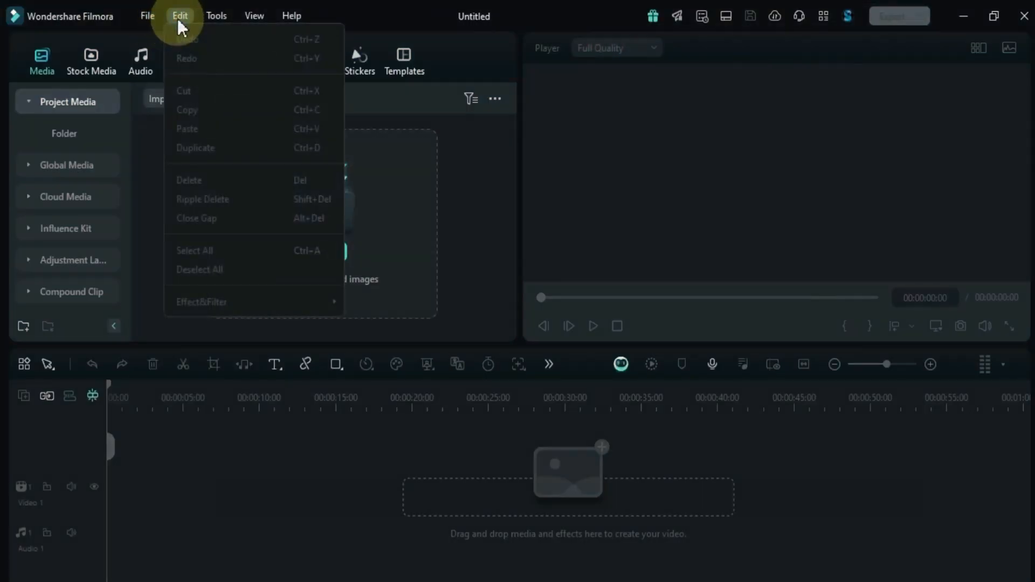
left_click(181, 22)
left_click(218, 21)
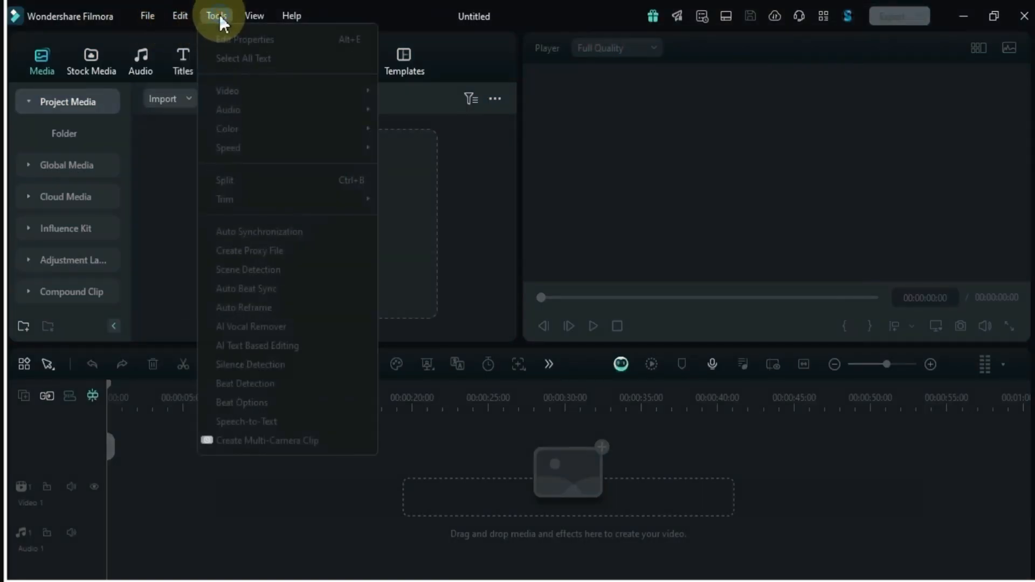
left_click(221, 22)
left_click(256, 23)
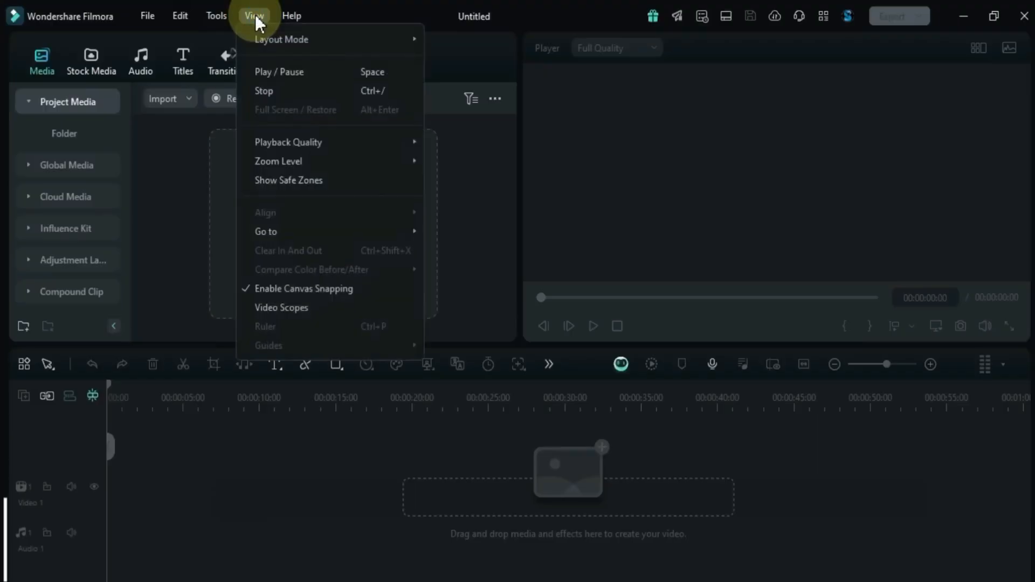
left_click(258, 20)
left_click(295, 19)
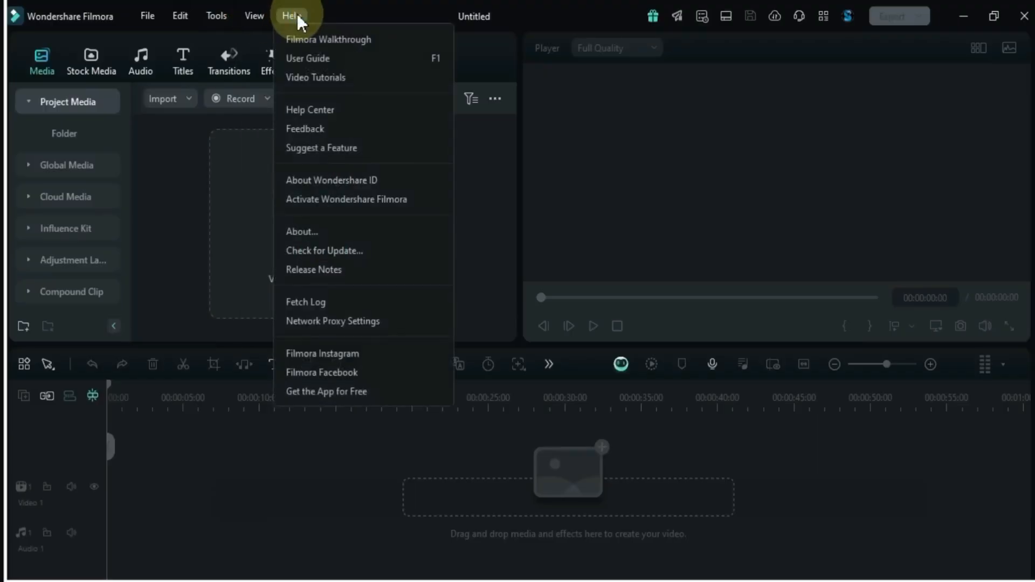
left_click(297, 17)
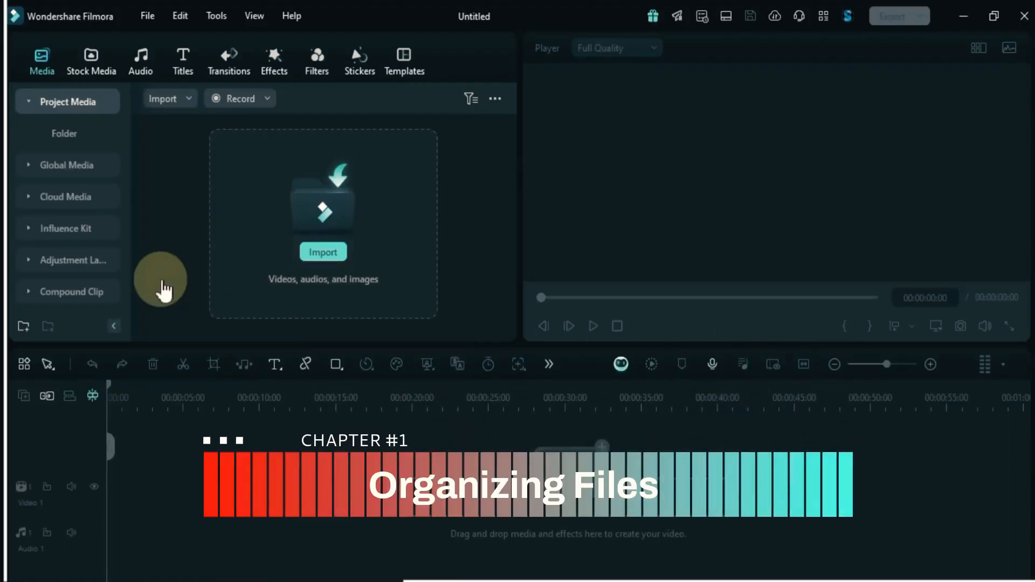
Add a new folder named Videos under Project Media.
left_click(59, 103)
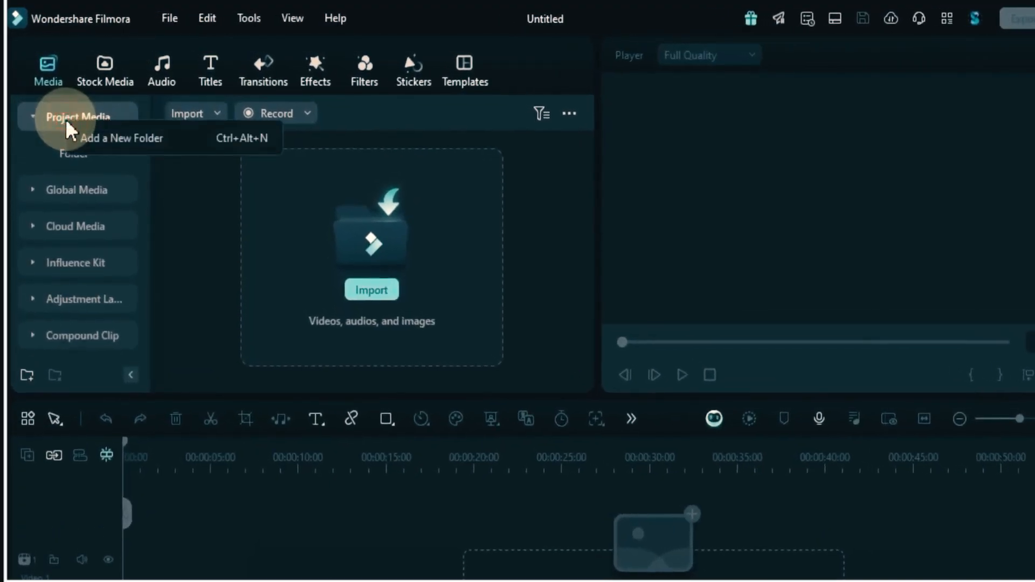
left_click(108, 141)
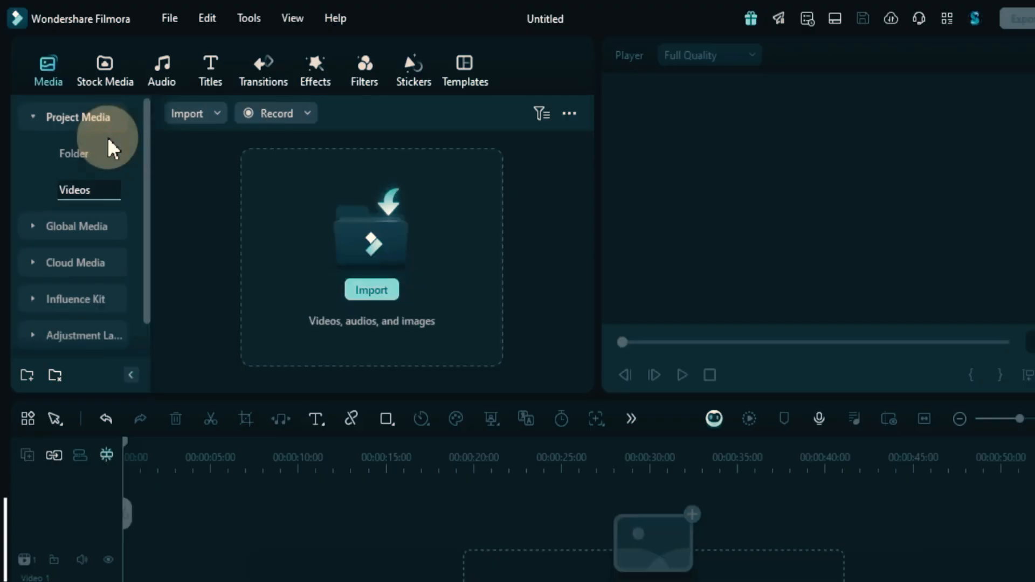
left_click(47, 200)
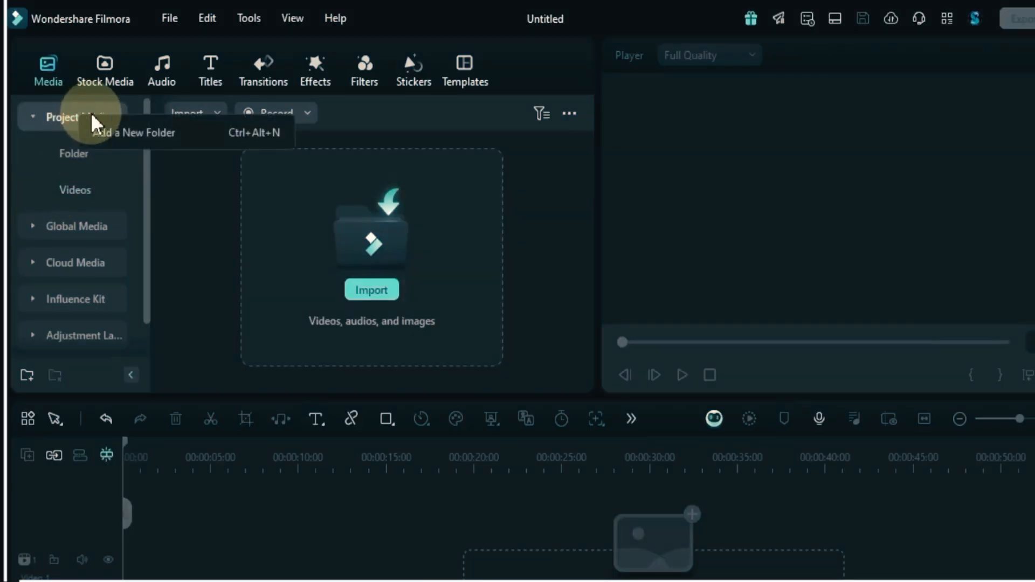
Add two more folders under Project Media, named Images and Audio.
left_click(119, 133)
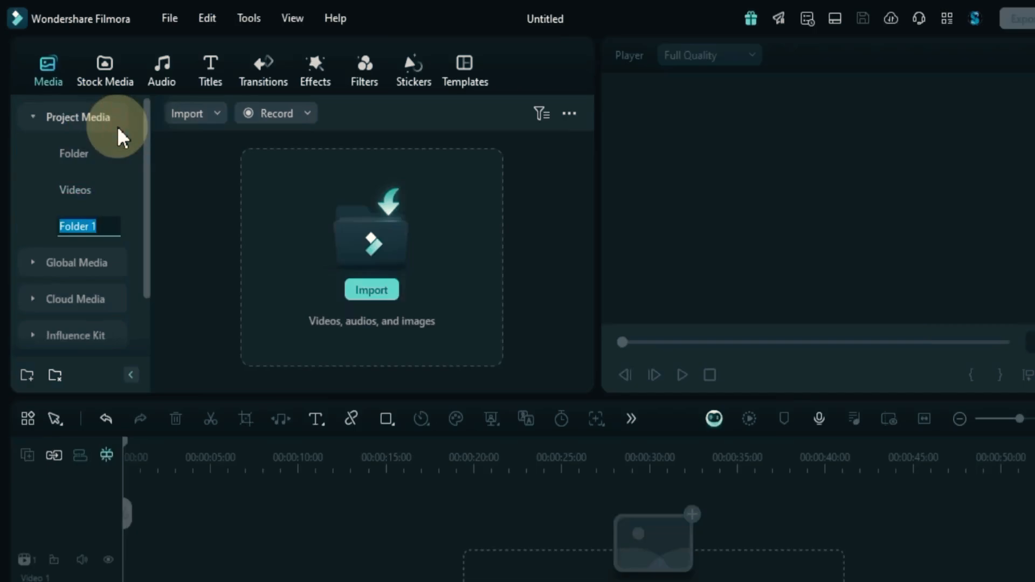
key("BackSpace")
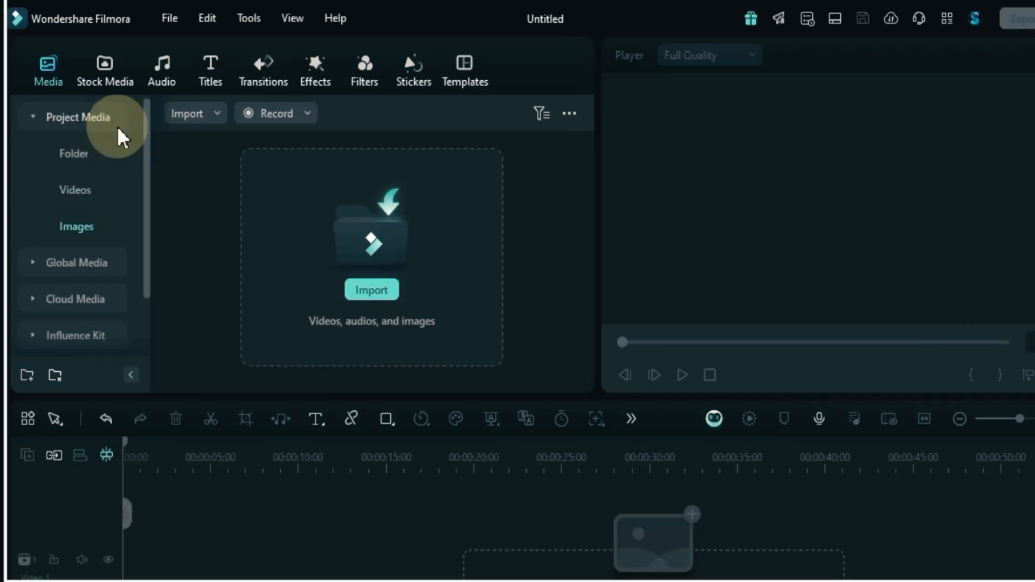
right_click(80, 121)
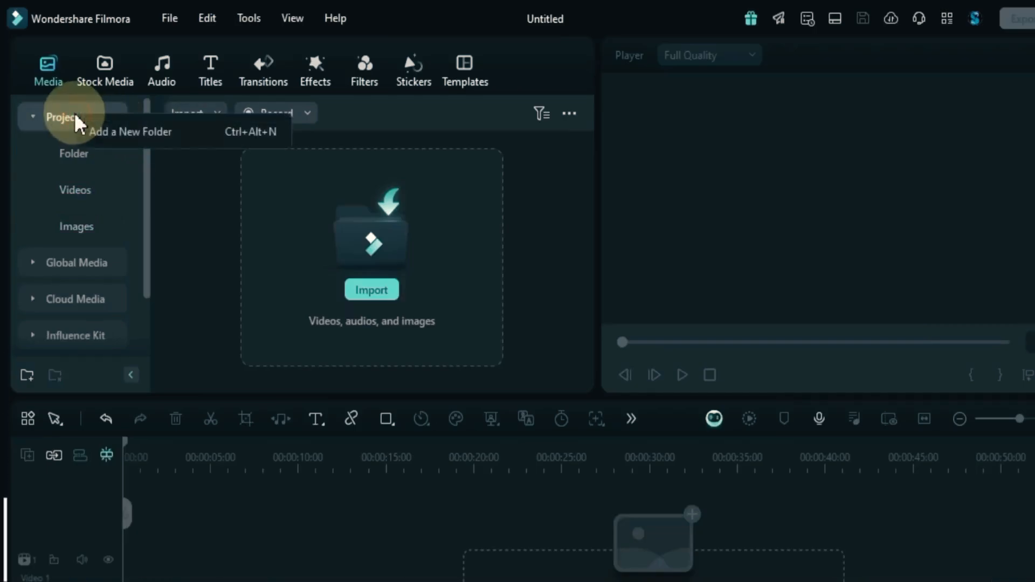
left_click(108, 130)
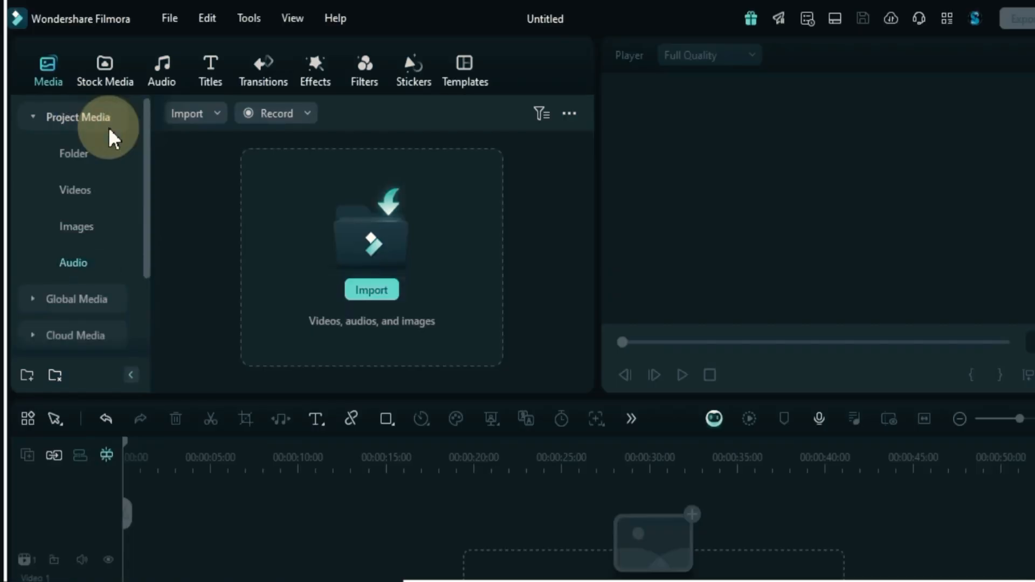
Import all the video files from the disk's Videos folder into the project's Videos folder.
left_click(74, 190)
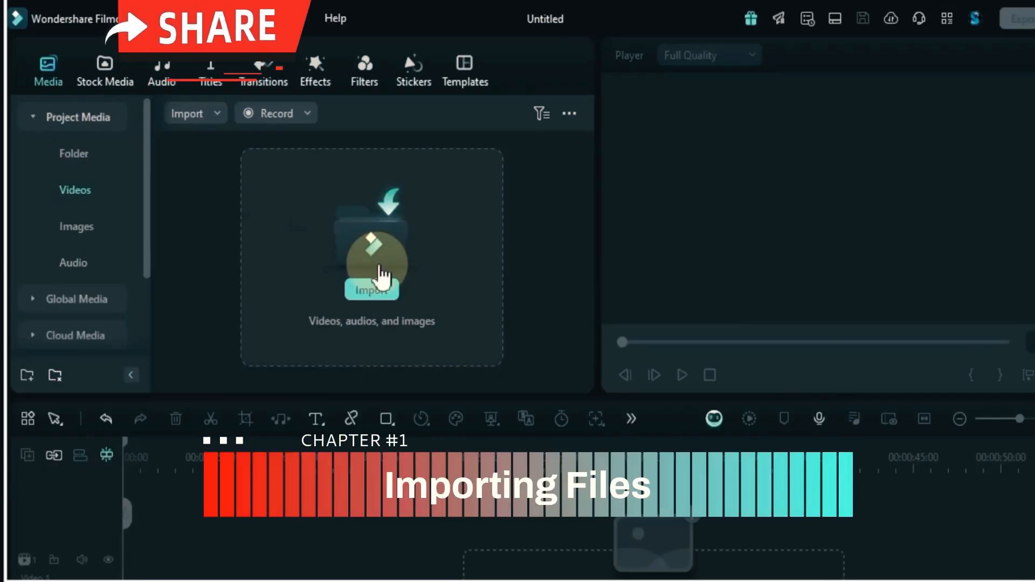
left_click(385, 272)
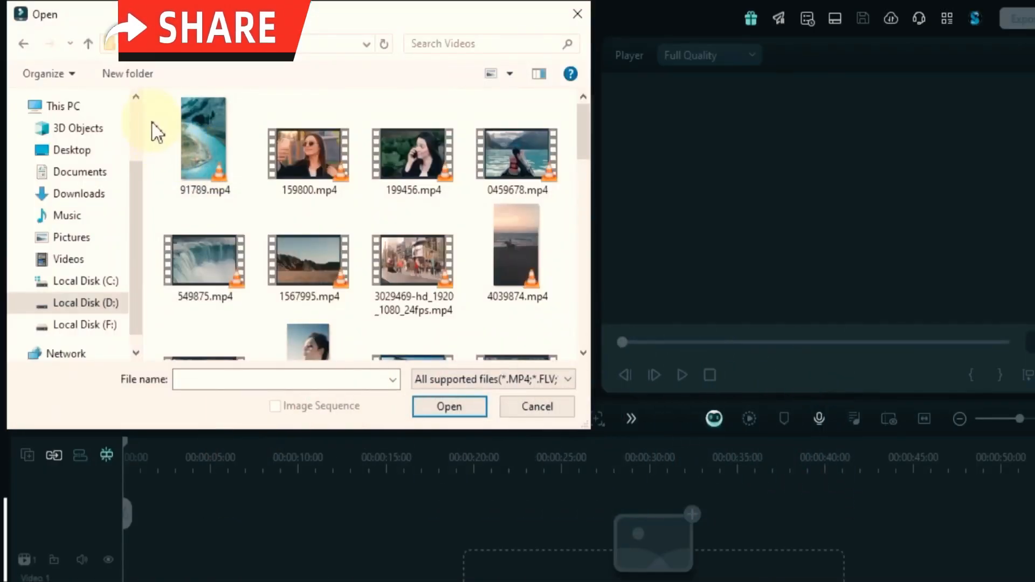
left_click_drag(152, 114, 580, 442)
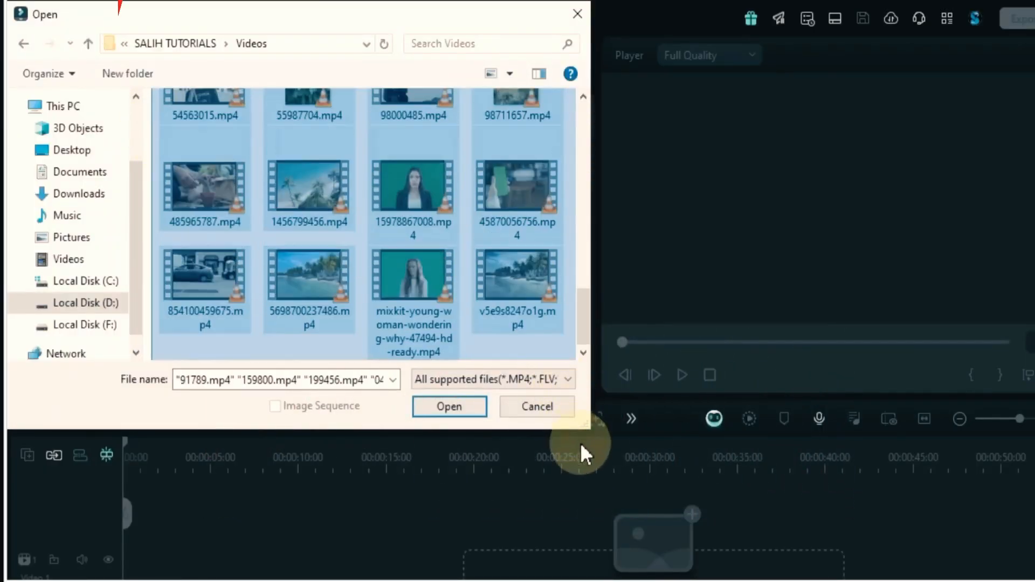
left_click(450, 410)
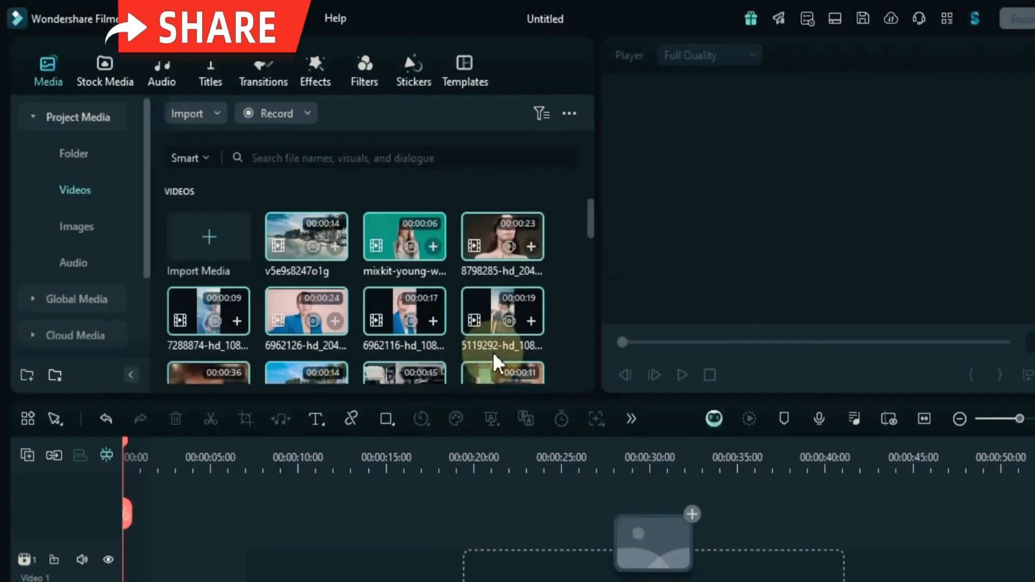
scroll(493, 351, "down", 10)
scroll(492, 351, "up", 10)
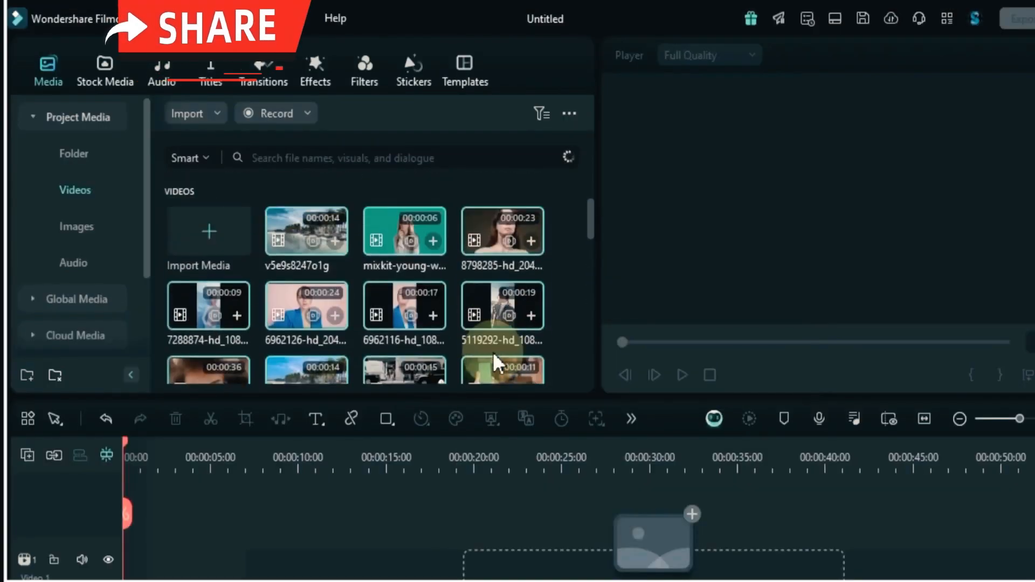
Import all the picture files from the disk's Images folder into the project's Images folder.
left_click(81, 227)
left_click(353, 273)
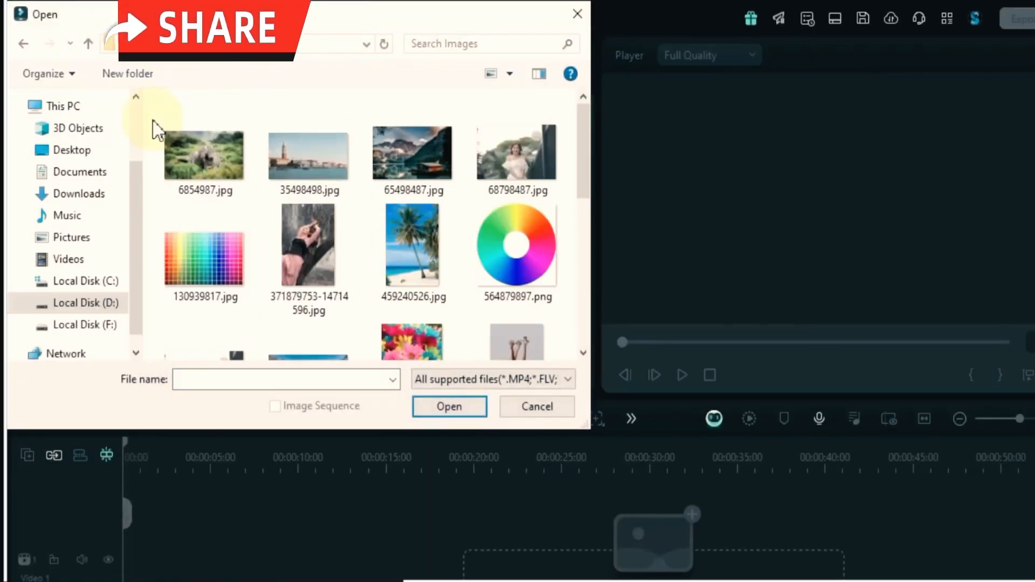
left_click_drag(153, 127, 544, 464)
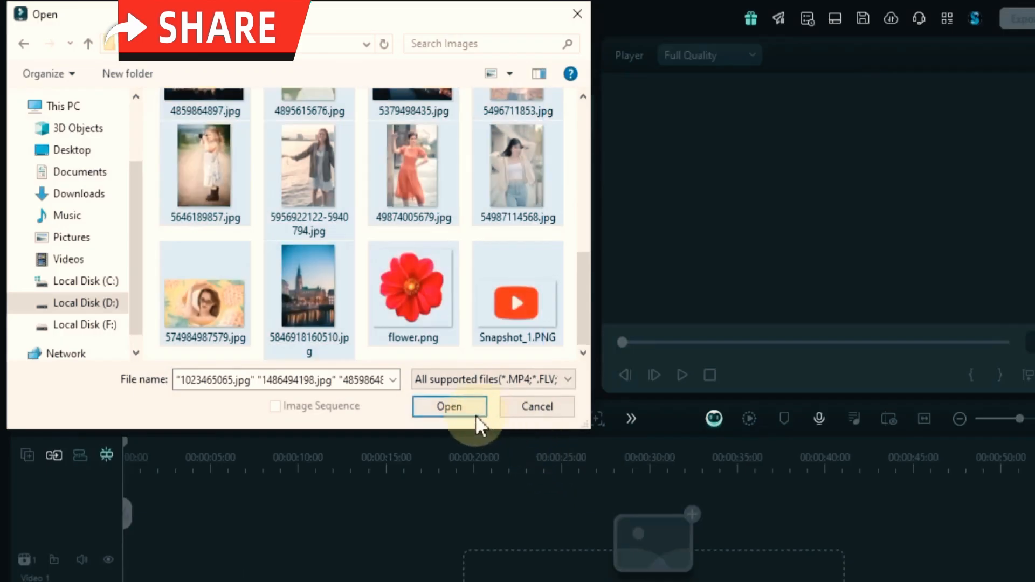
left_click(456, 409)
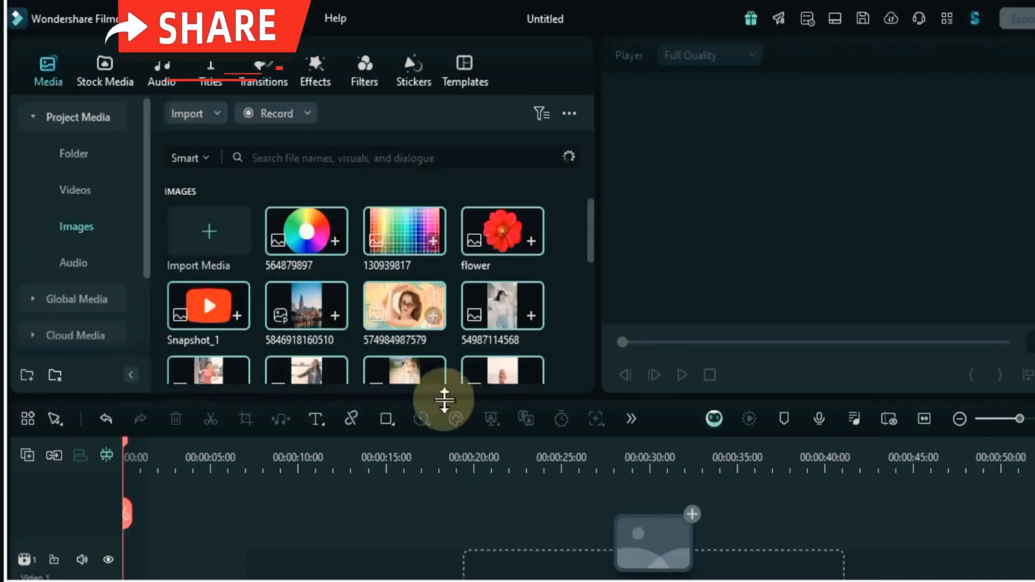
Import all the sound files from the disk's Audio folder into the project's Audio folder.
left_click(74, 265)
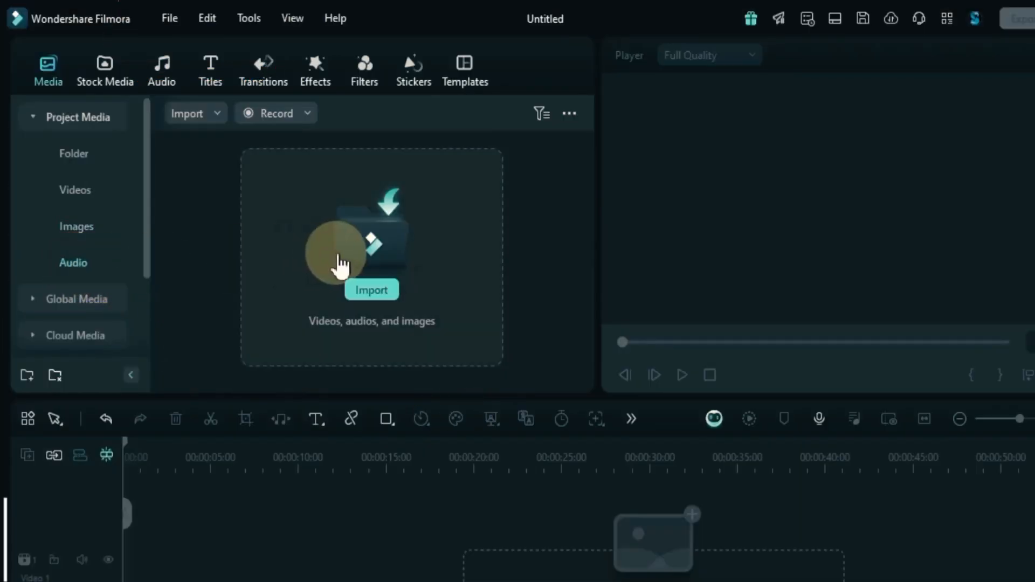
left_click(340, 263)
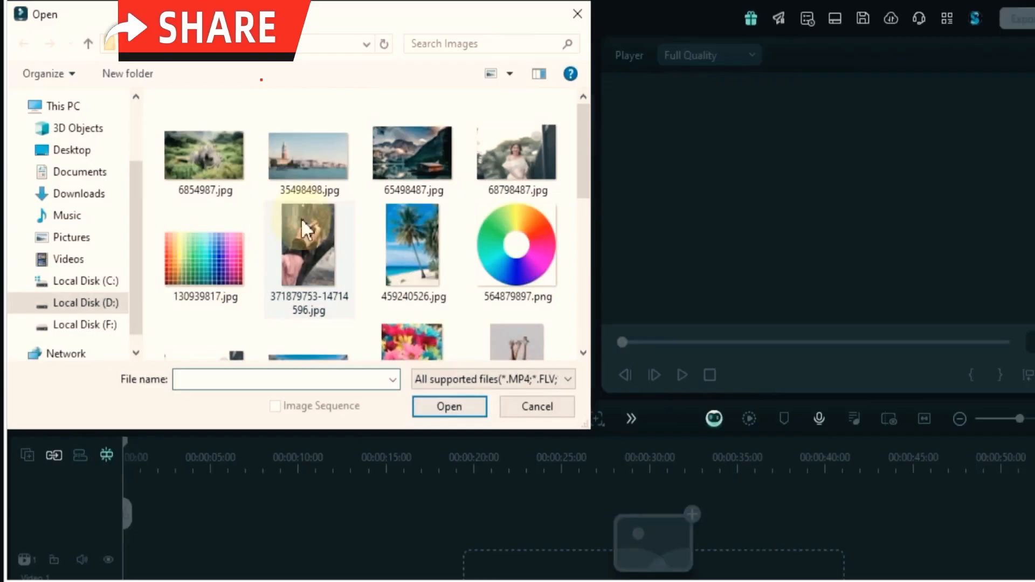
left_click(188, 46)
double_click(197, 126)
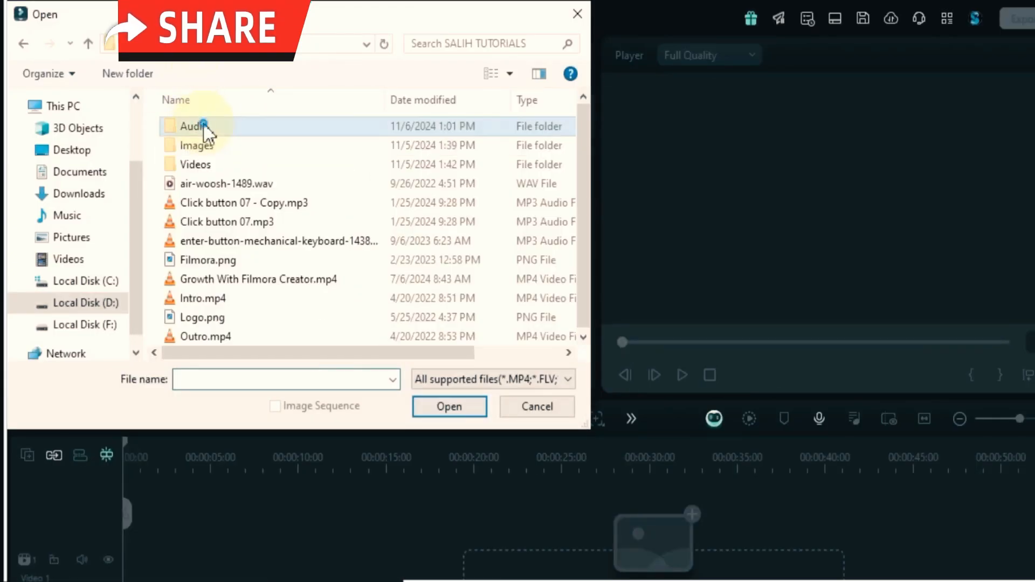
left_click_drag(155, 131, 365, 431)
left_click(438, 405)
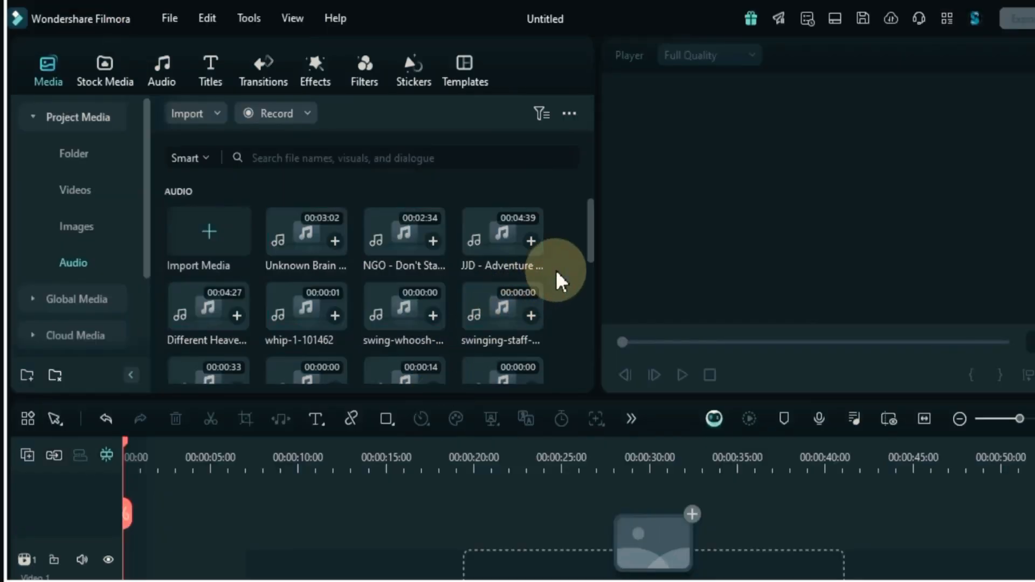
Look through the Videos, Images and Audio folders in turn and return to the Videos folder.
left_click(76, 202)
left_click(78, 235)
left_click(76, 268)
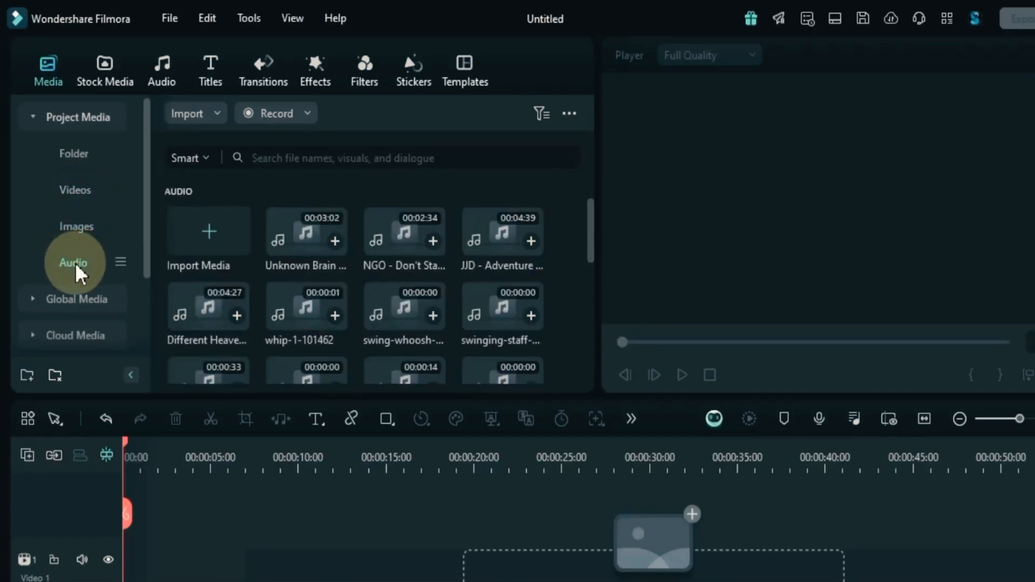
left_click(69, 195)
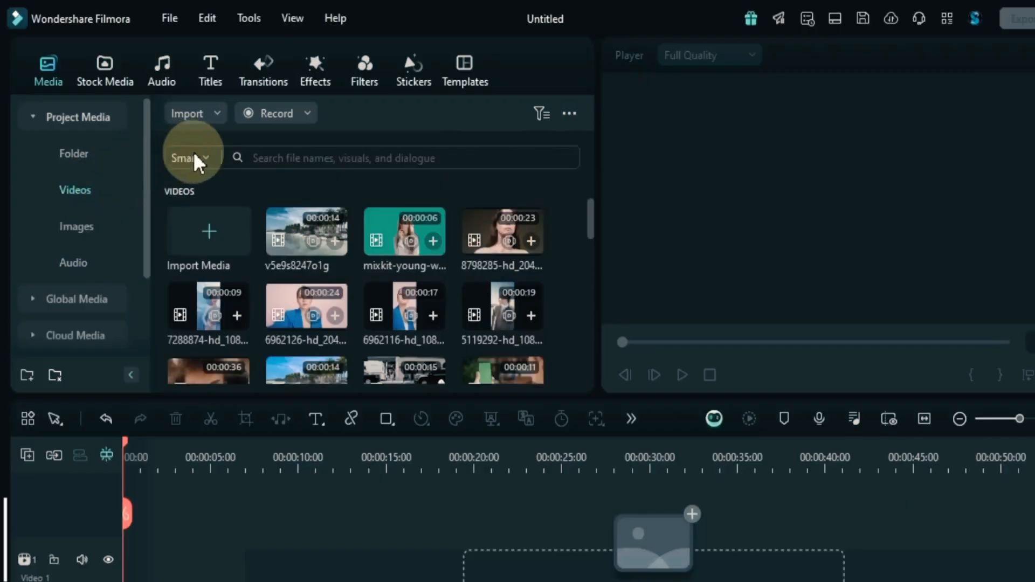
Switch the media search mode to Default and back to Smart.
left_click(207, 159)
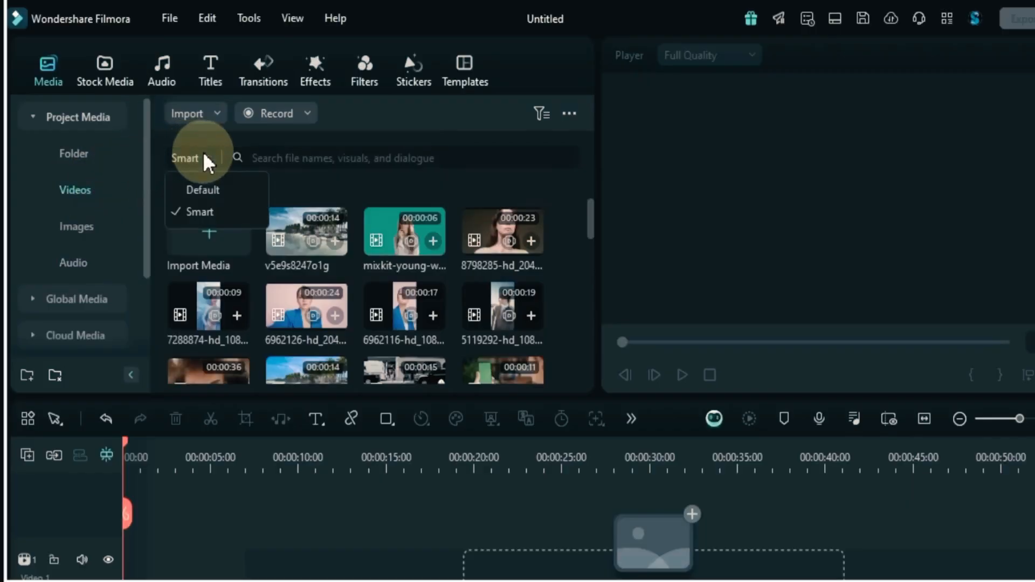
left_click(219, 194)
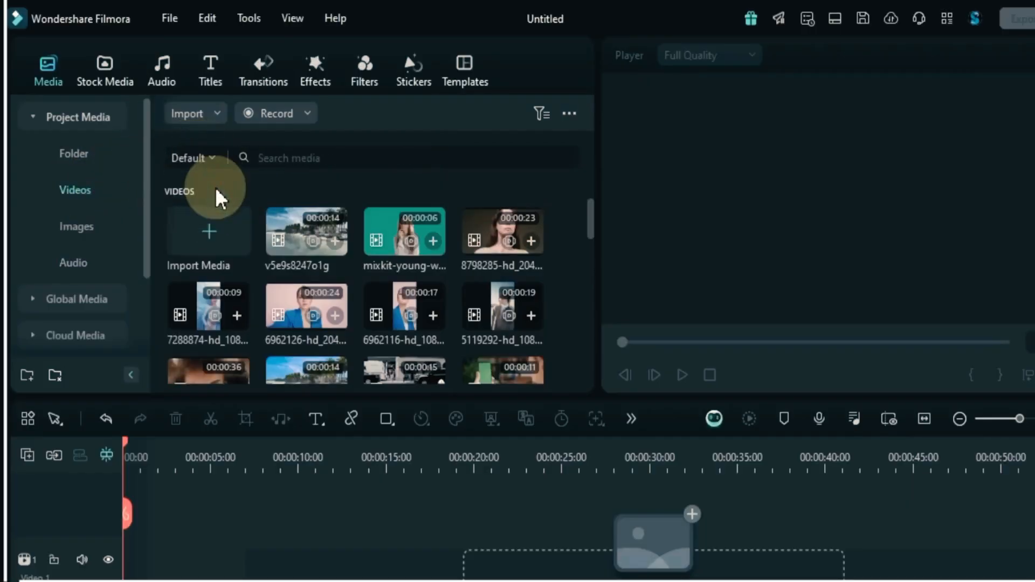
left_click(211, 159)
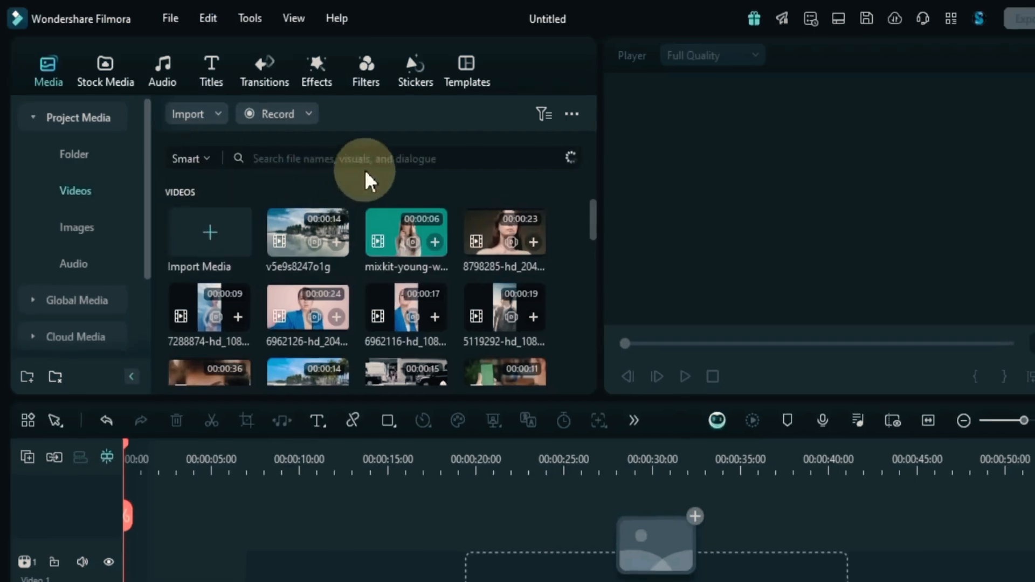
Smart-search the media by the first, second and fifth character faces in turn, and clear the search.
left_click(385, 157)
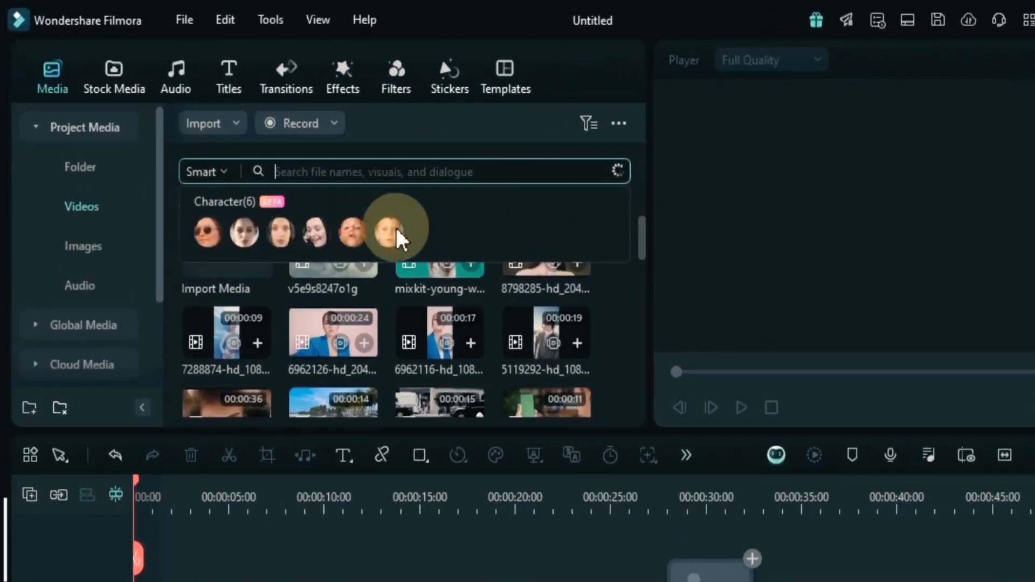
left_click(210, 237)
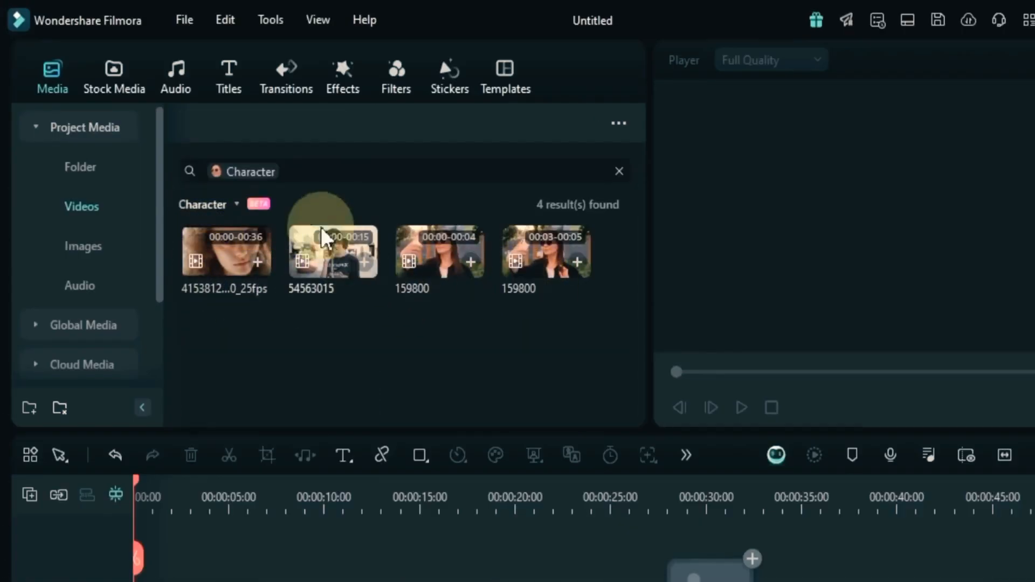
left_click(330, 178)
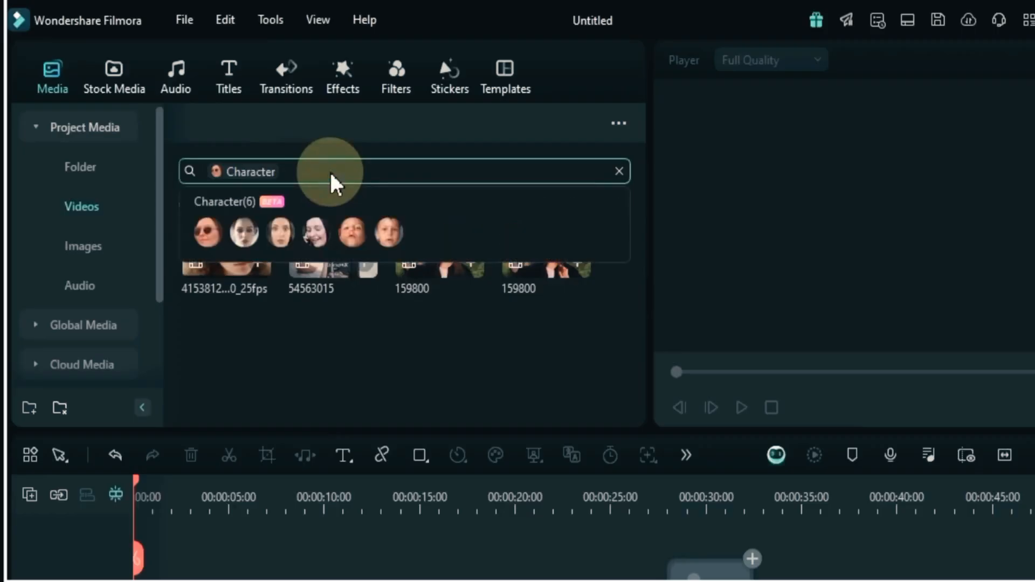
left_click(252, 244)
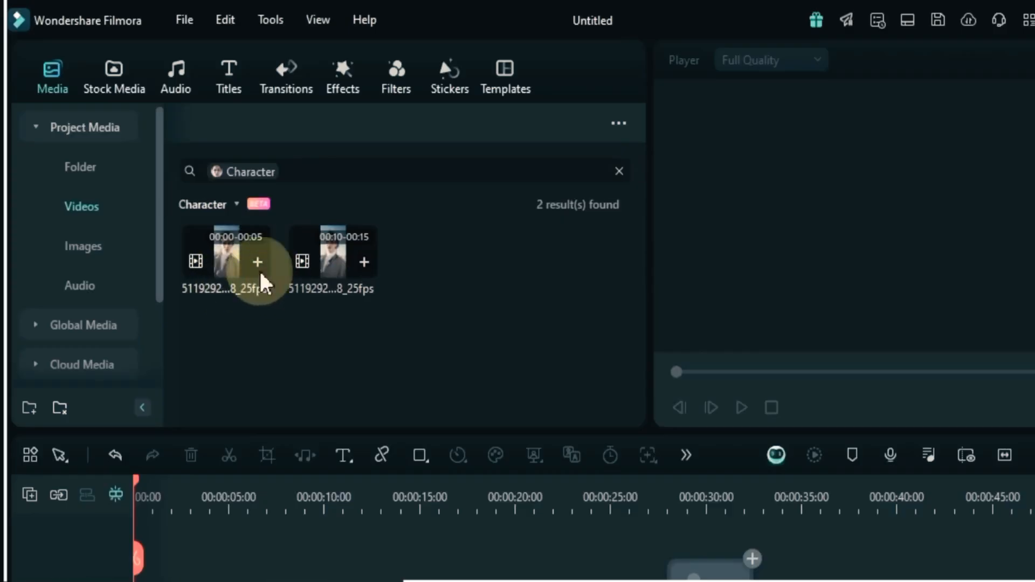
left_click(321, 177)
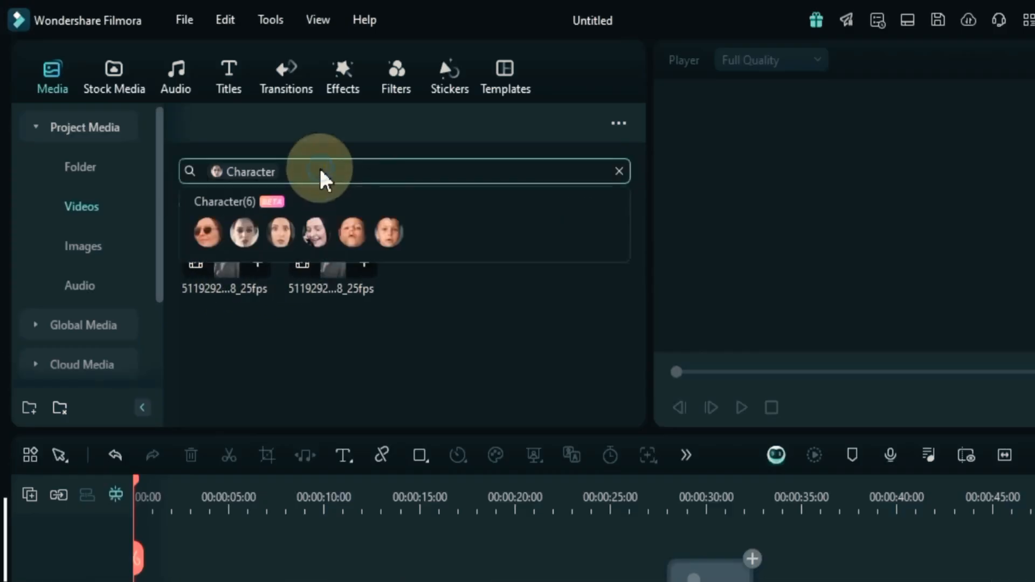
left_click(349, 233)
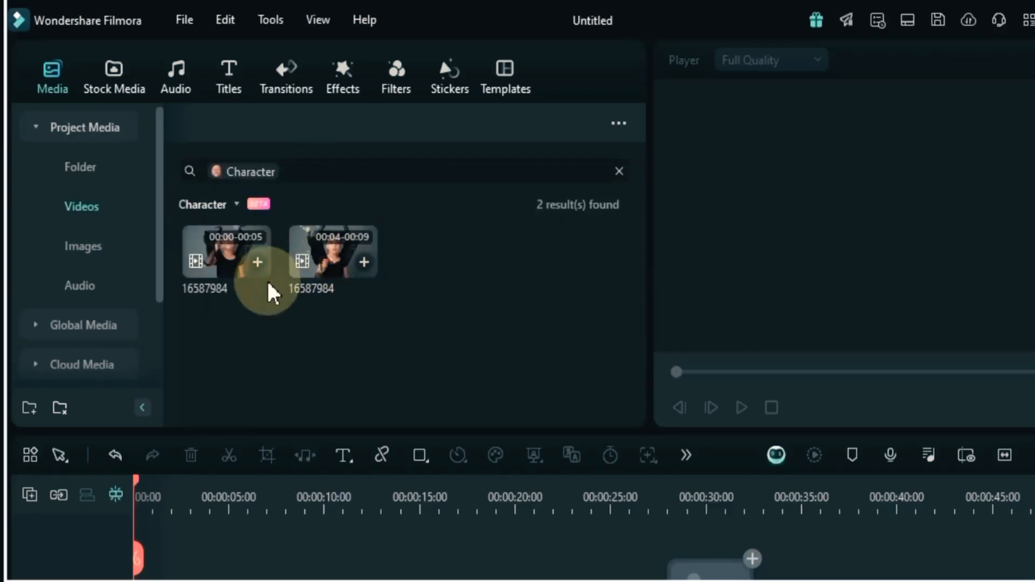
left_click(619, 171)
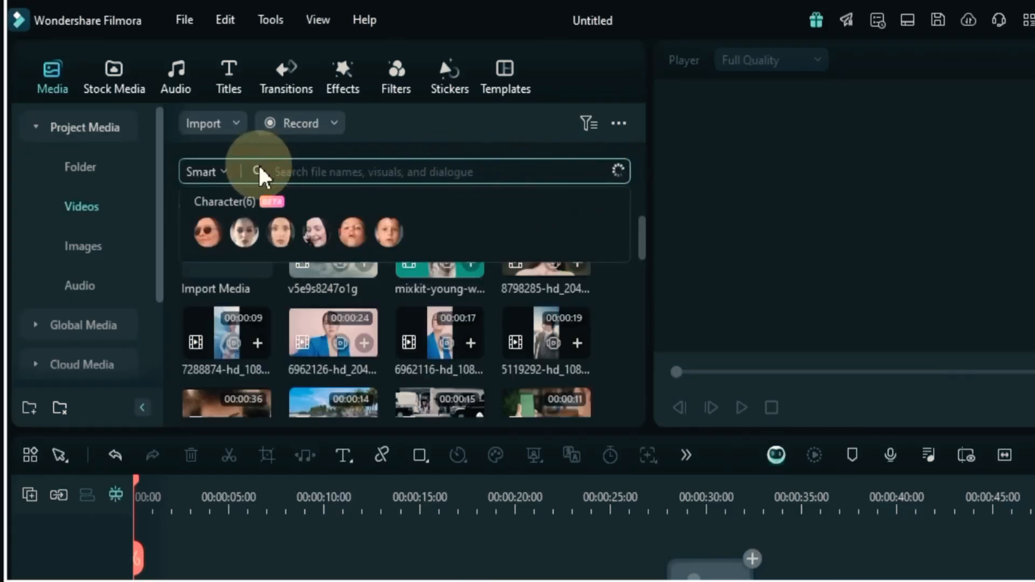
Set the media search mode to Default, search the videos for "hd" and clear the search.
left_click(224, 171)
left_click(221, 209)
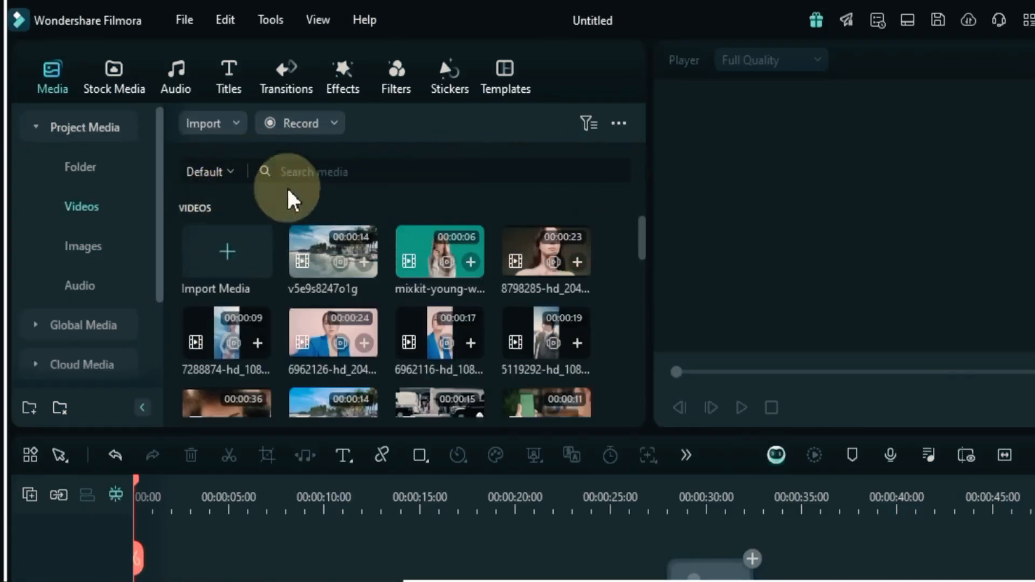
left_click(370, 168)
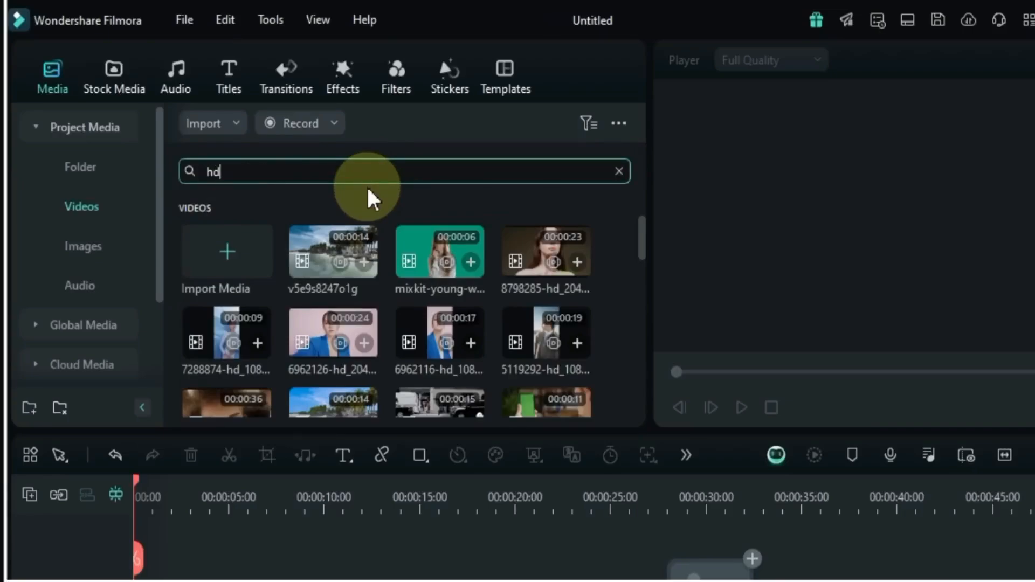
key("Return")
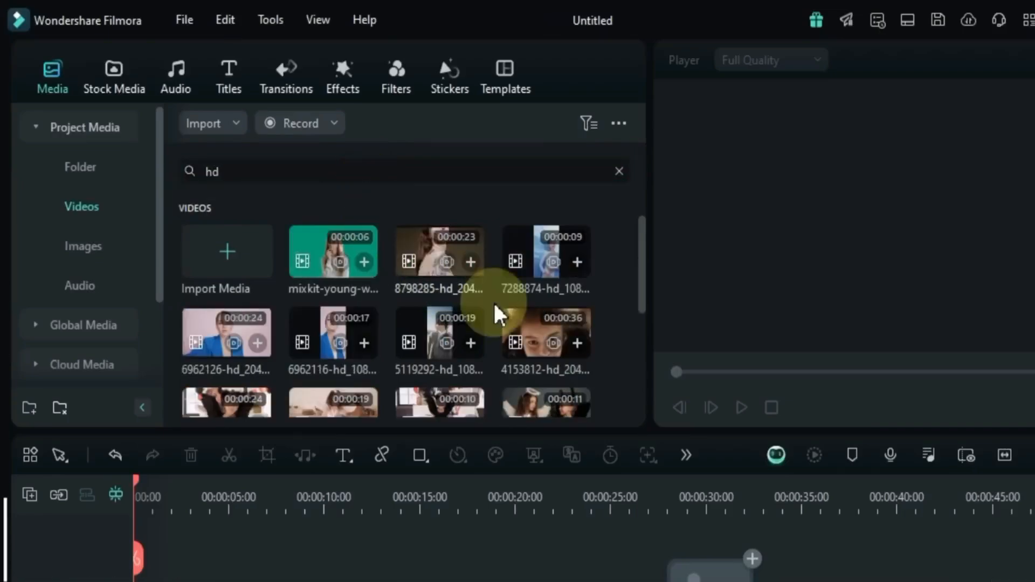
scroll(497, 313, "down", 5)
scroll(501, 316, "up", 5)
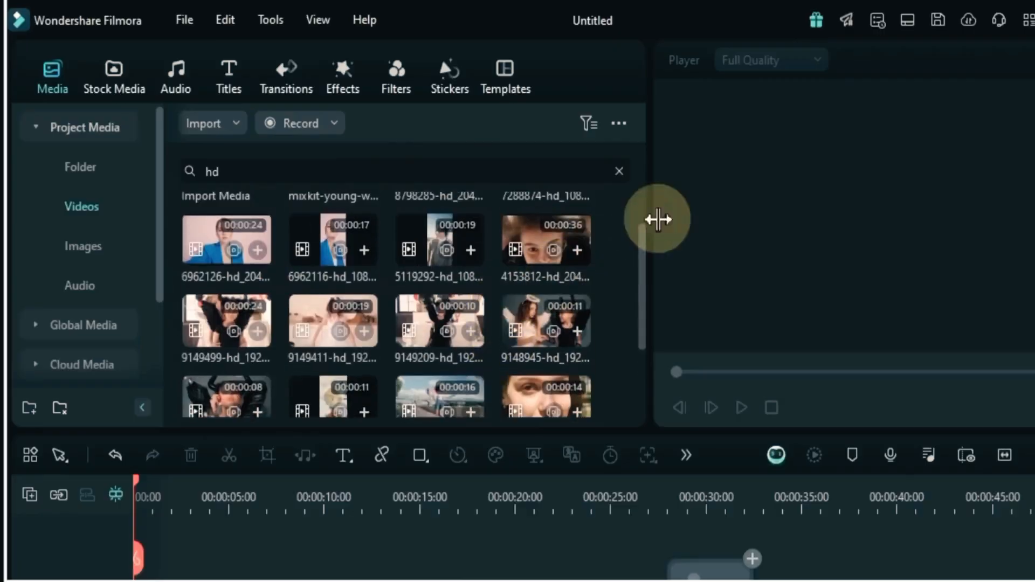
left_click(619, 171)
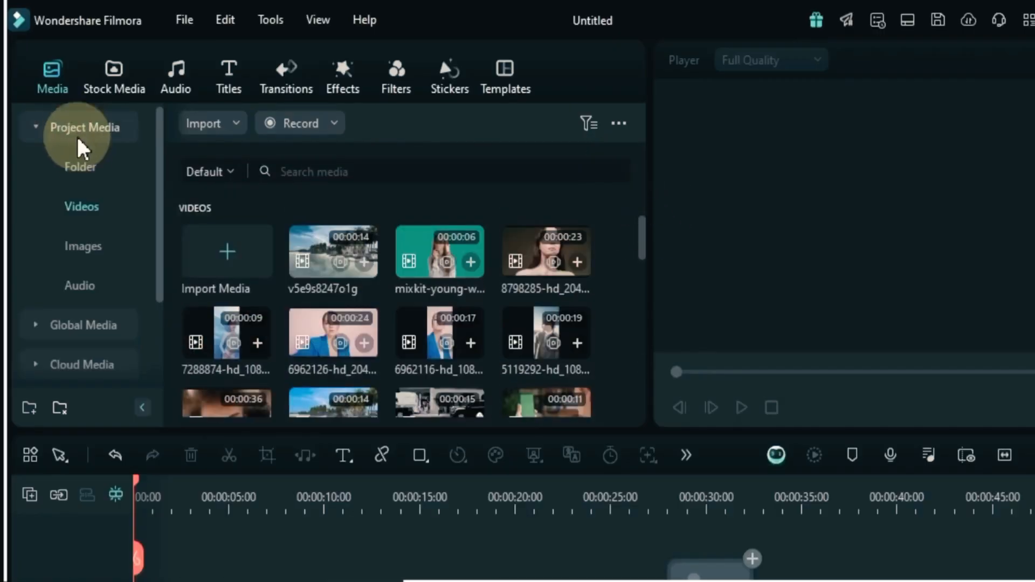
Collapse the Project Media folder tree and browse all the imported files together.
left_click(83, 170)
left_click(82, 129)
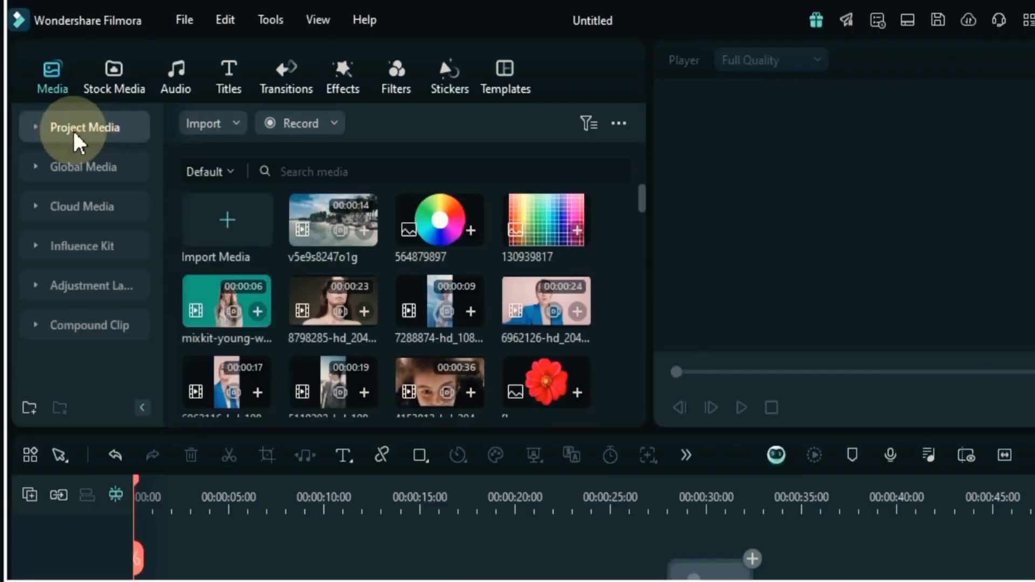
scroll(491, 281, "down", 8)
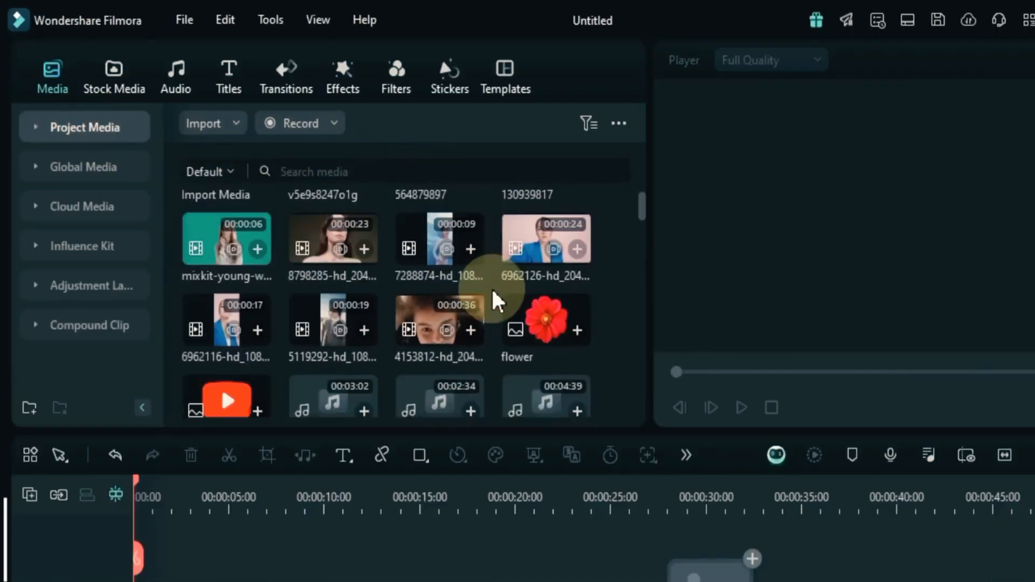
scroll(492, 296, "up", 5)
scroll(495, 299, "up", 3)
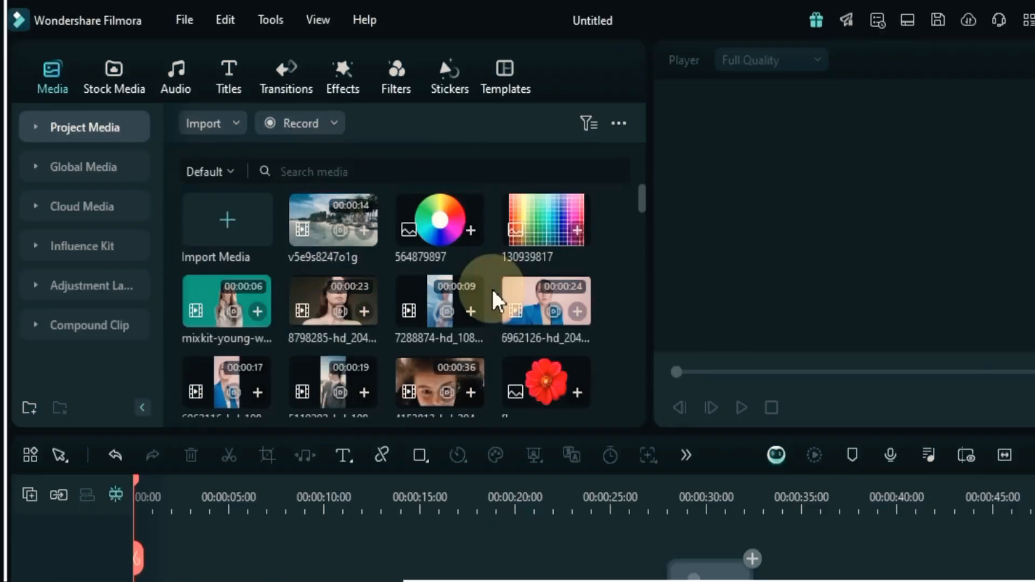
Filter the project media by Video and browse the filtered files.
left_click(586, 126)
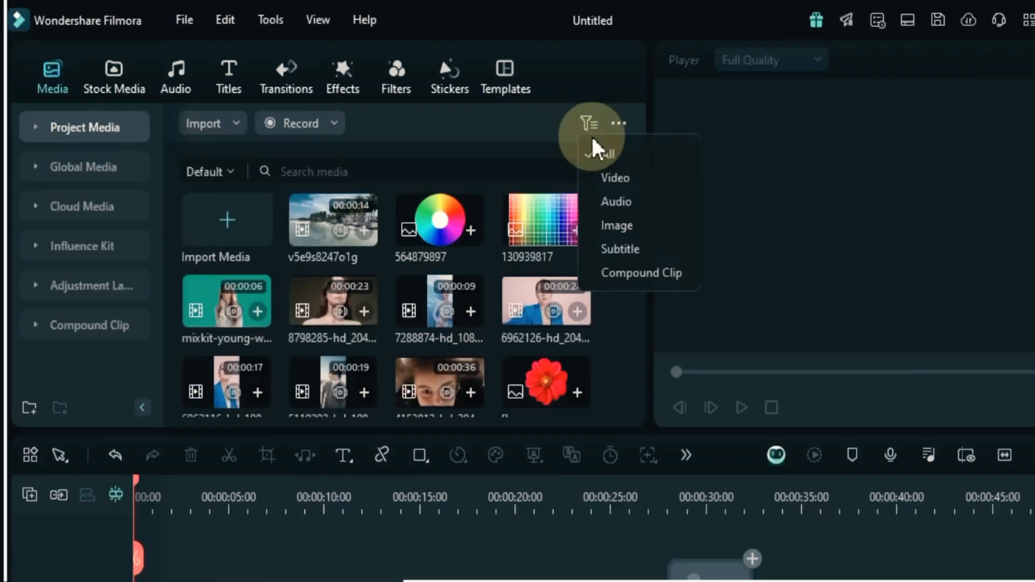
left_click(609, 179)
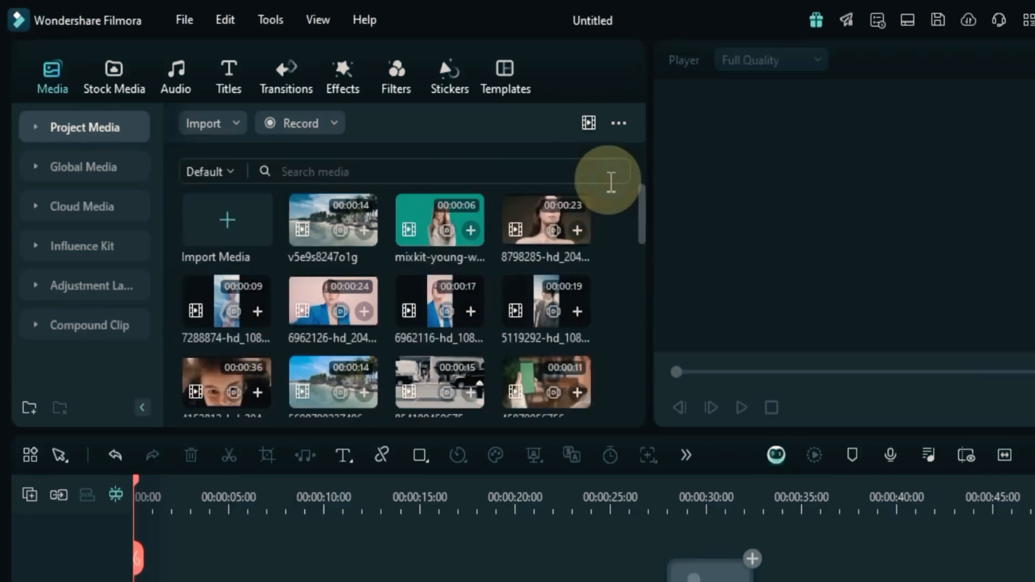
scroll(566, 302, "down", 5)
scroll(560, 316, "up", 5)
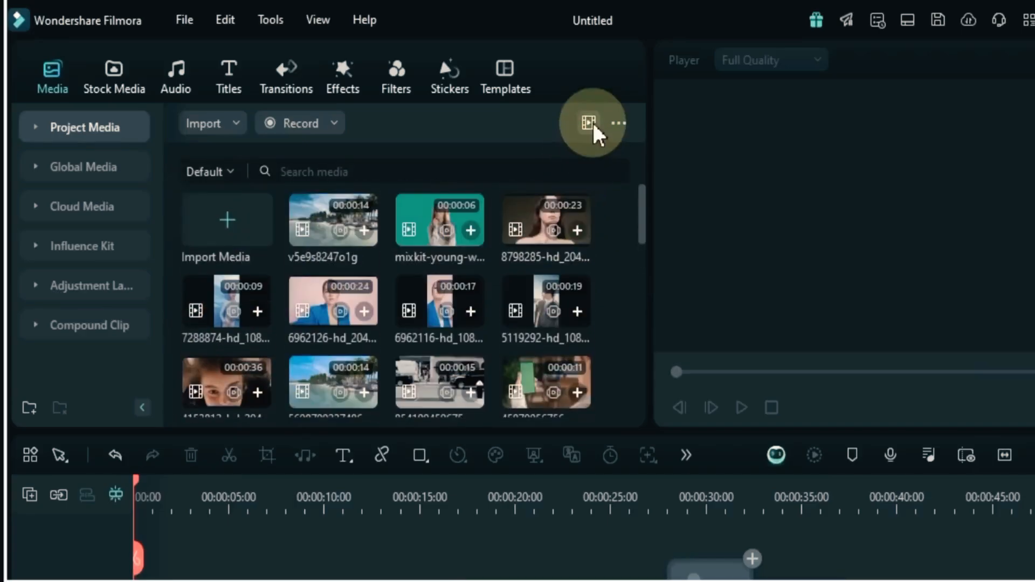
Filter the project media by Audio and after that by Image.
left_click(588, 124)
left_click(604, 204)
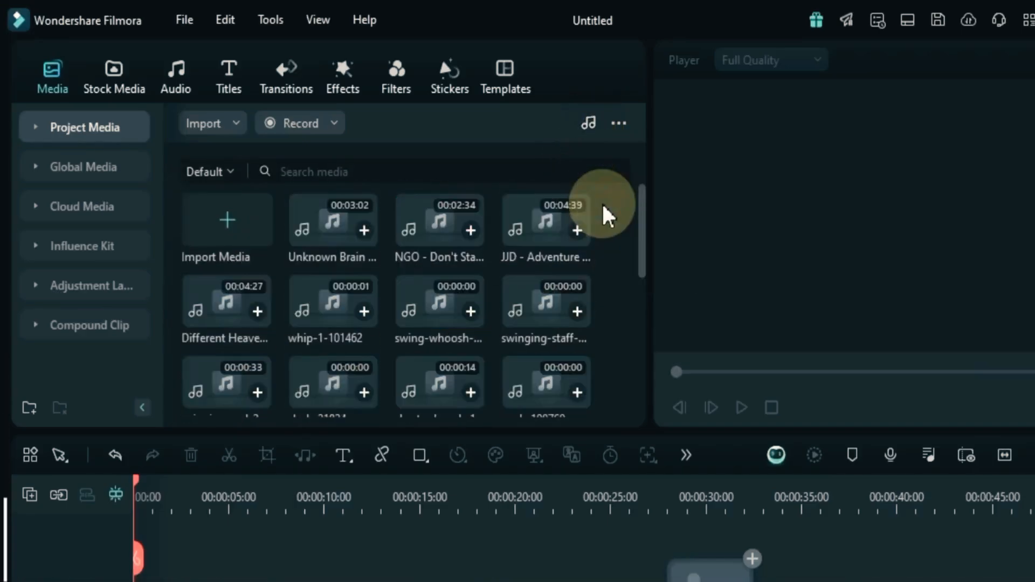
left_click(588, 124)
left_click(606, 225)
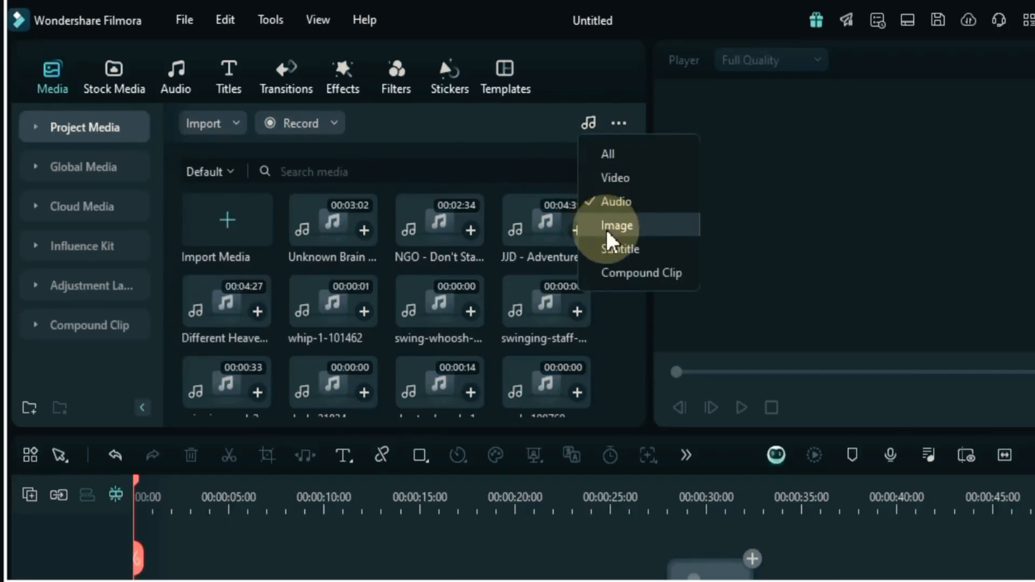
Try the Compound Clip filter on the project media and set the filter back to Video.
left_click(589, 123)
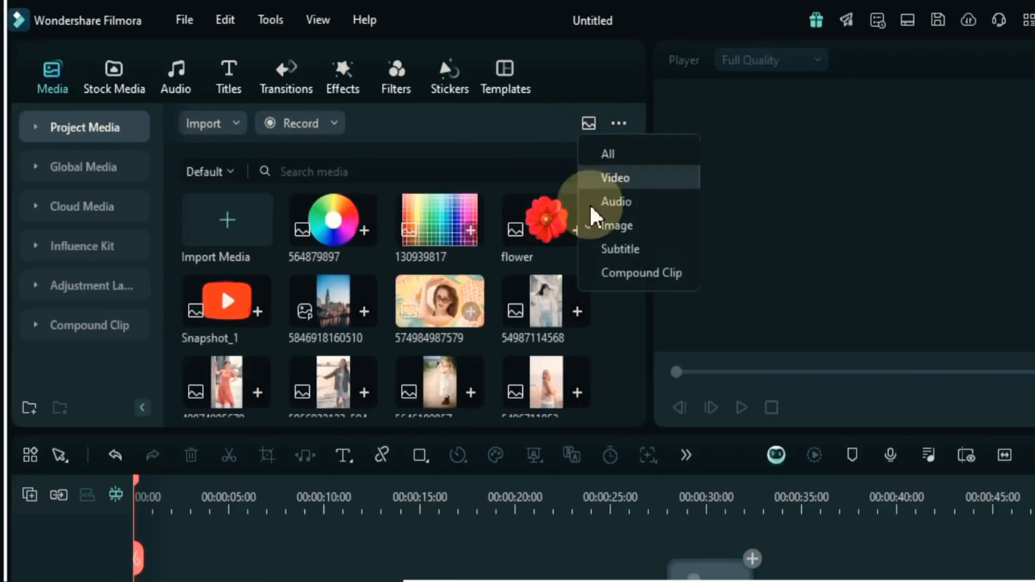
left_click(607, 276)
left_click(590, 129)
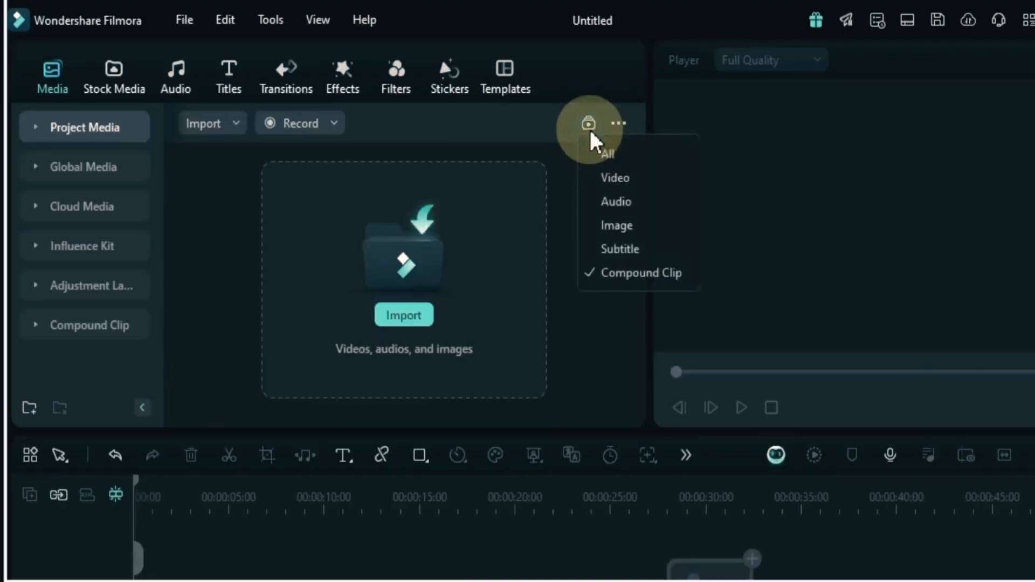
left_click(612, 184)
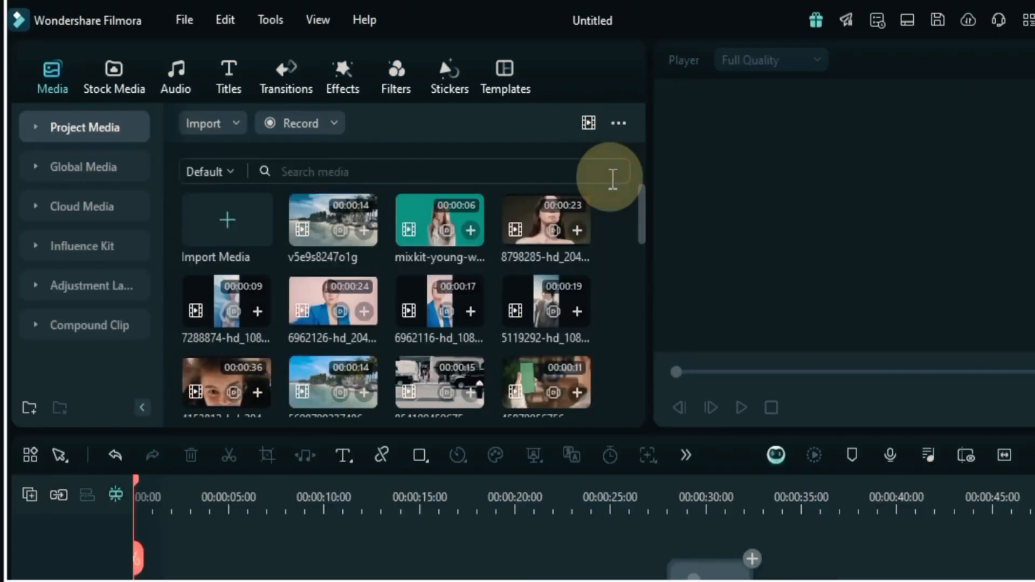
Display the project media in Large Thumbnail View and browse the enlarged clips.
left_click(618, 123)
mouse_move(735, 171)
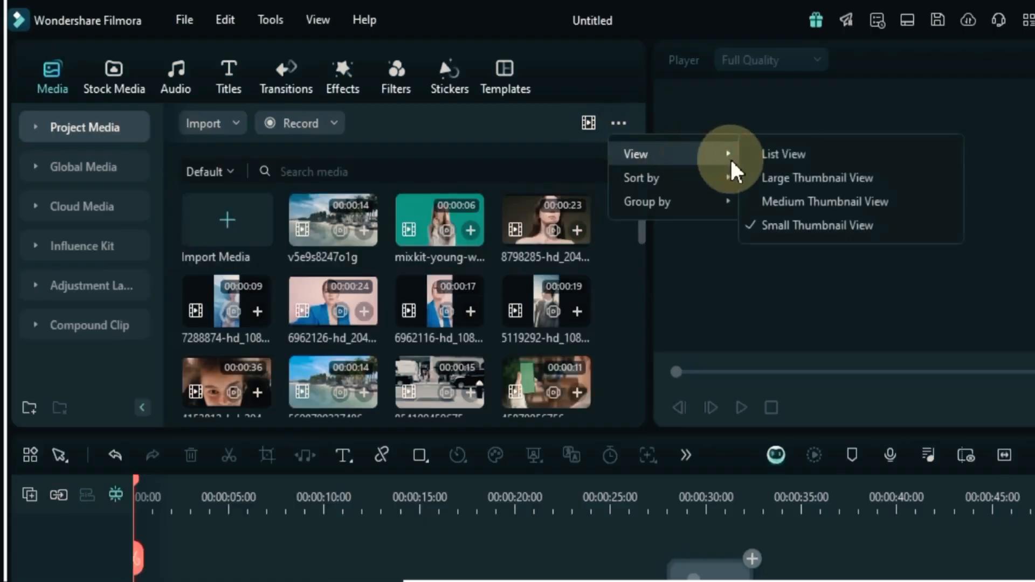
left_click(817, 183)
scroll(512, 297, "down", 3)
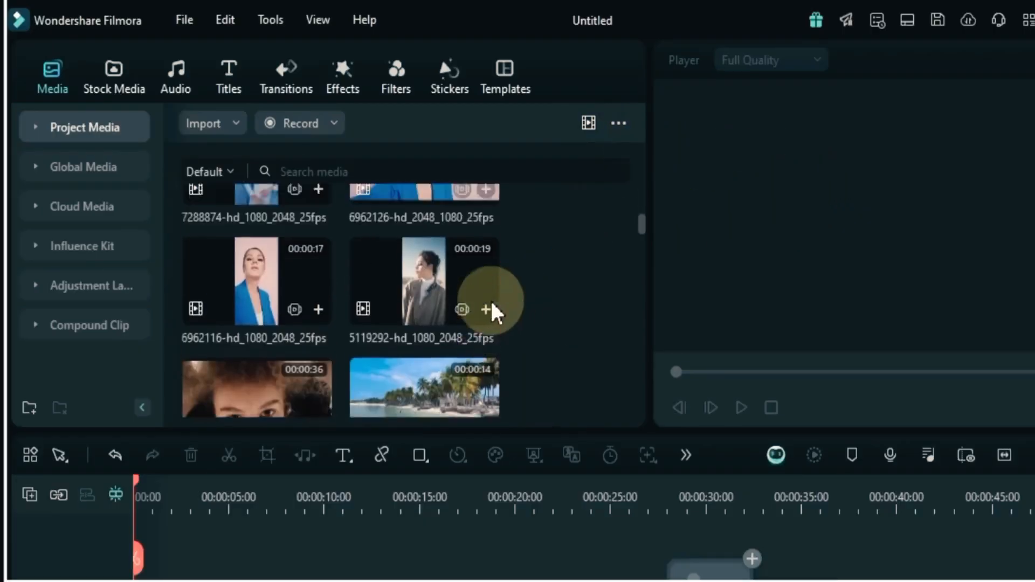
scroll(493, 312, "up", 5)
Display the project media in a smaller thumbnail view and browse the clips.
left_click(618, 123)
mouse_move(679, 156)
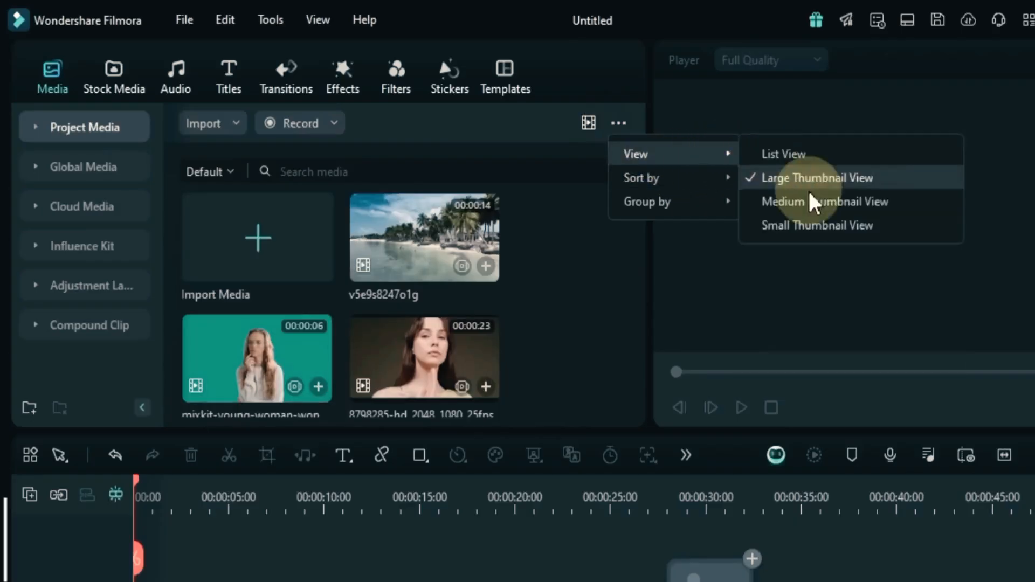
left_click(818, 225)
scroll(561, 296, "down", 3)
scroll(561, 296, "up", 4)
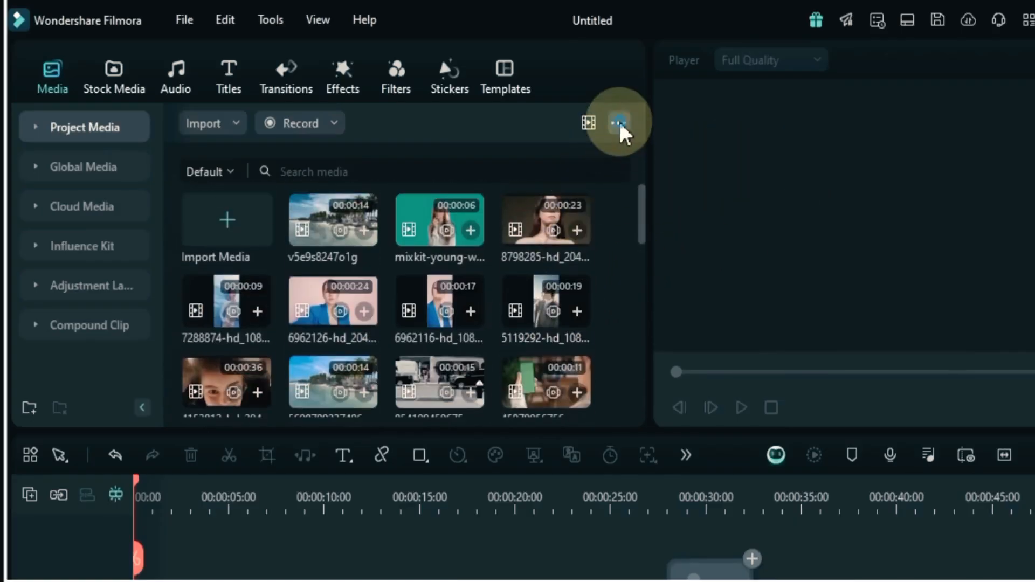
Display the project media in List View and browse the listed files.
left_click(619, 123)
mouse_move(636, 151)
left_click(776, 152)
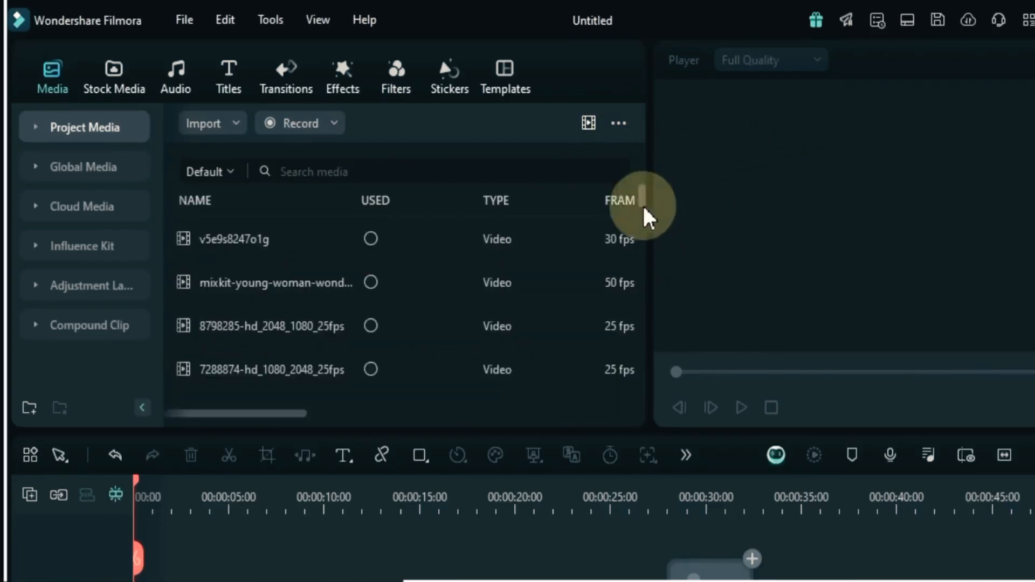
scroll(593, 237, "down", 3)
scroll(561, 232, "up", 3)
Display the project media in Medium Thumbnail View.
left_click(618, 123)
mouse_move(661, 159)
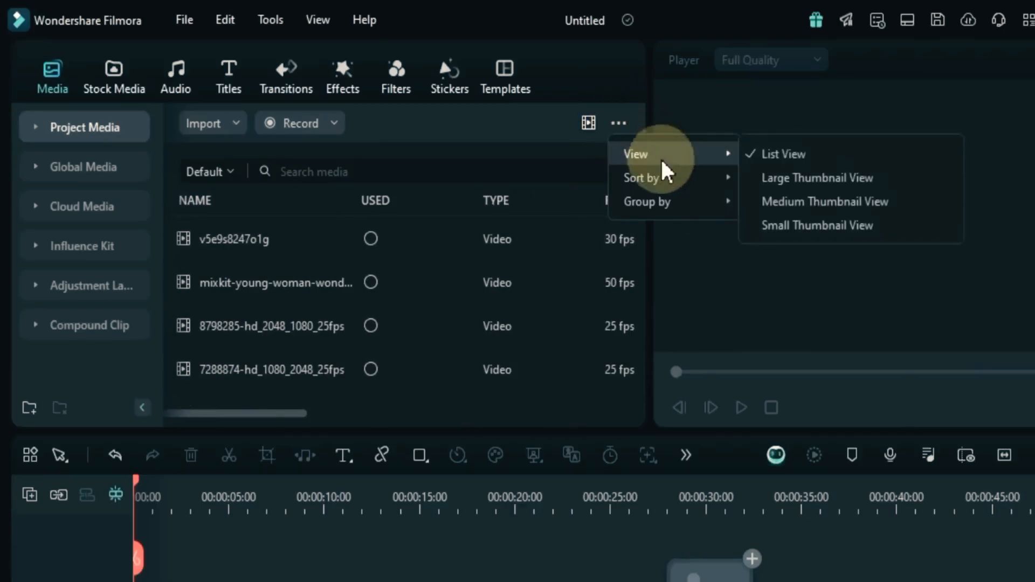
left_click(815, 202)
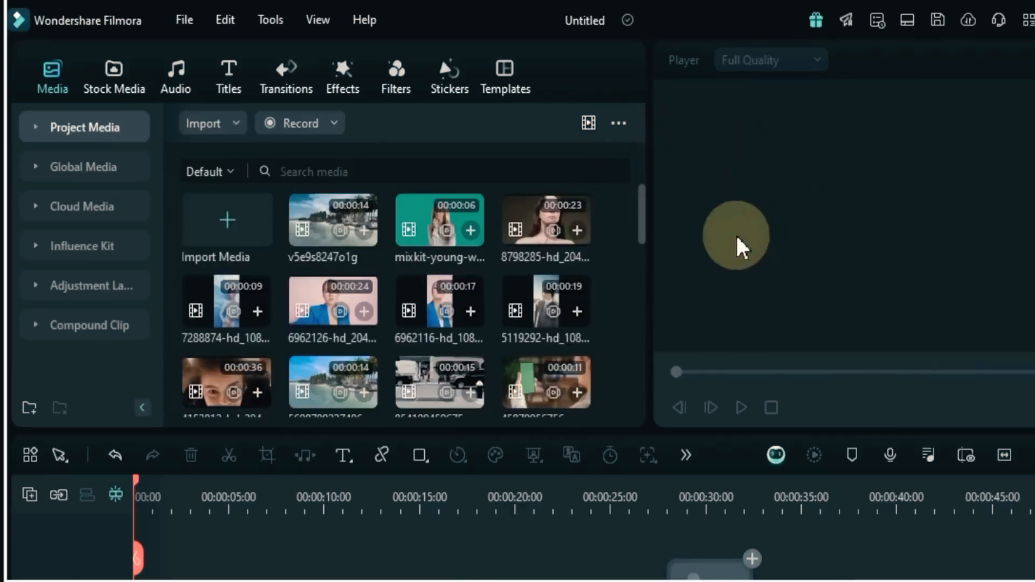
Examine the Group by options for the project media and leave the grouping as it is.
left_click(620, 126)
mouse_move(638, 195)
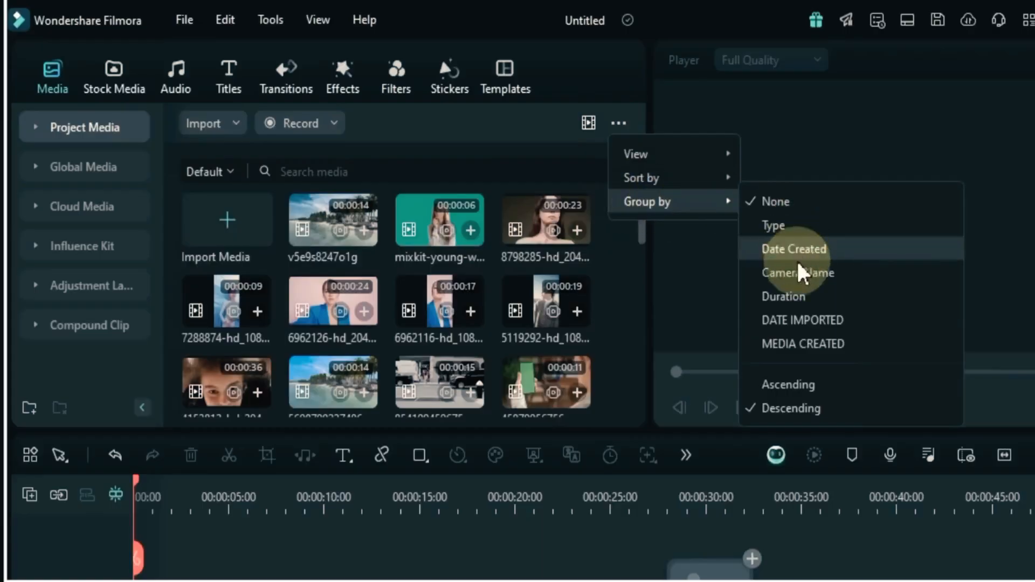
left_click(635, 338)
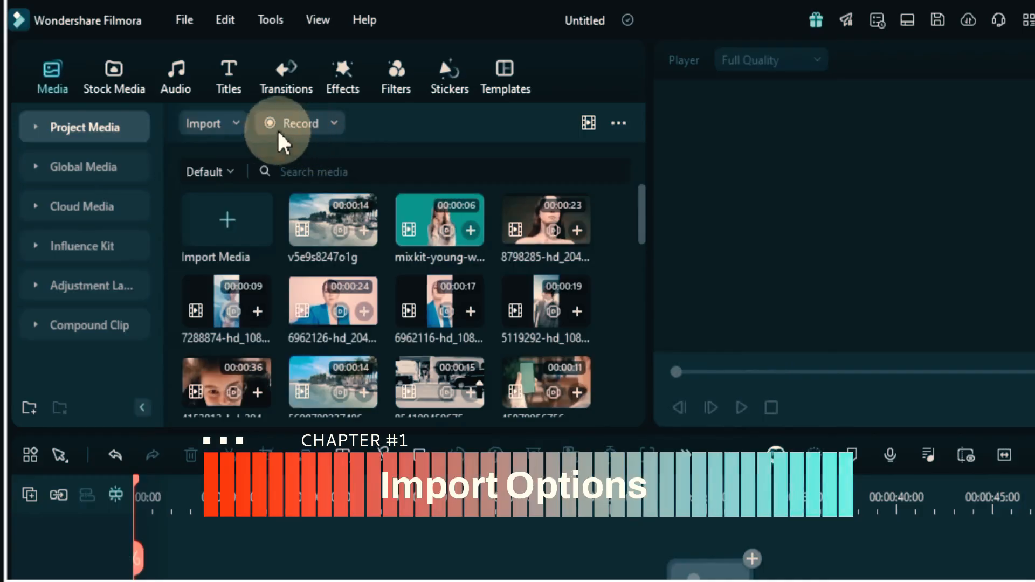
Look through the media import options, including importing from other apps, and the recording options.
left_click(239, 124)
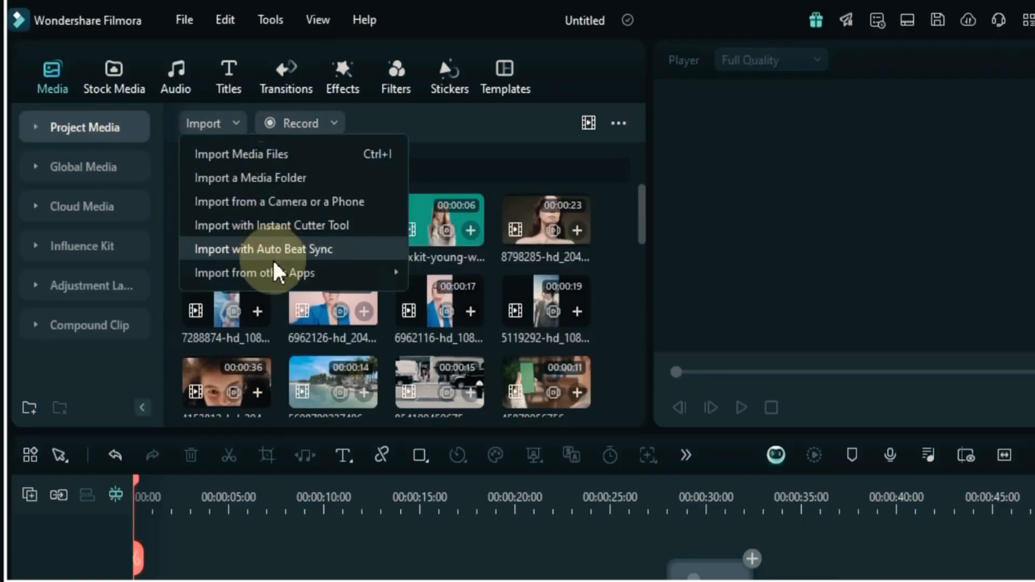
mouse_move(275, 274)
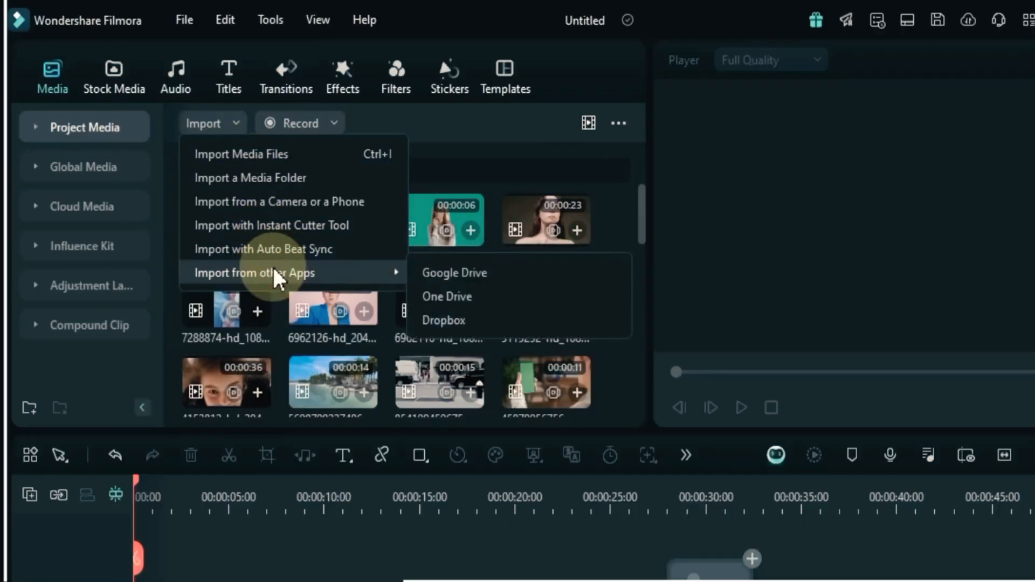
mouse_move(340, 134)
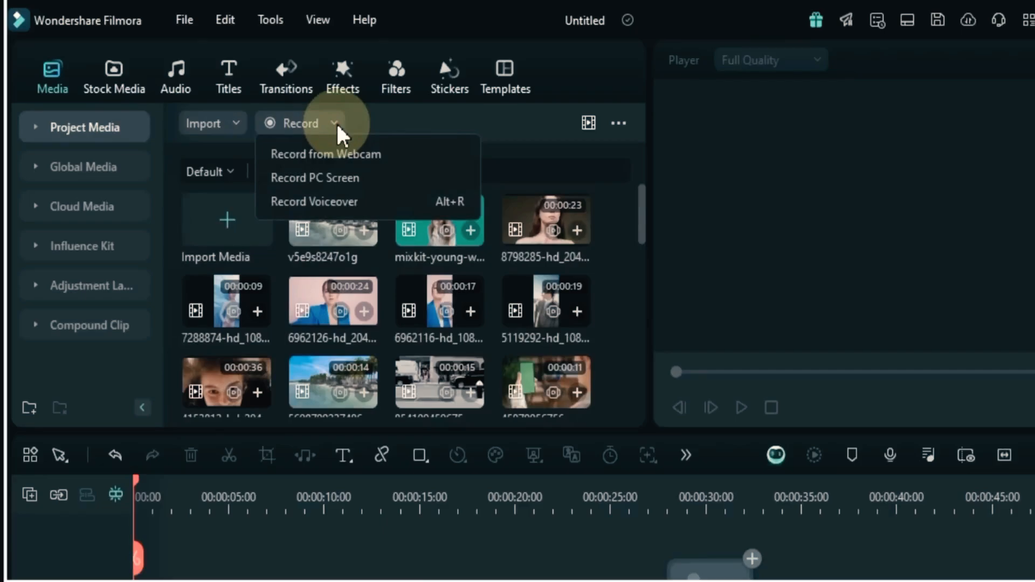
left_click(345, 180)
scroll(618, 235, "down", 3)
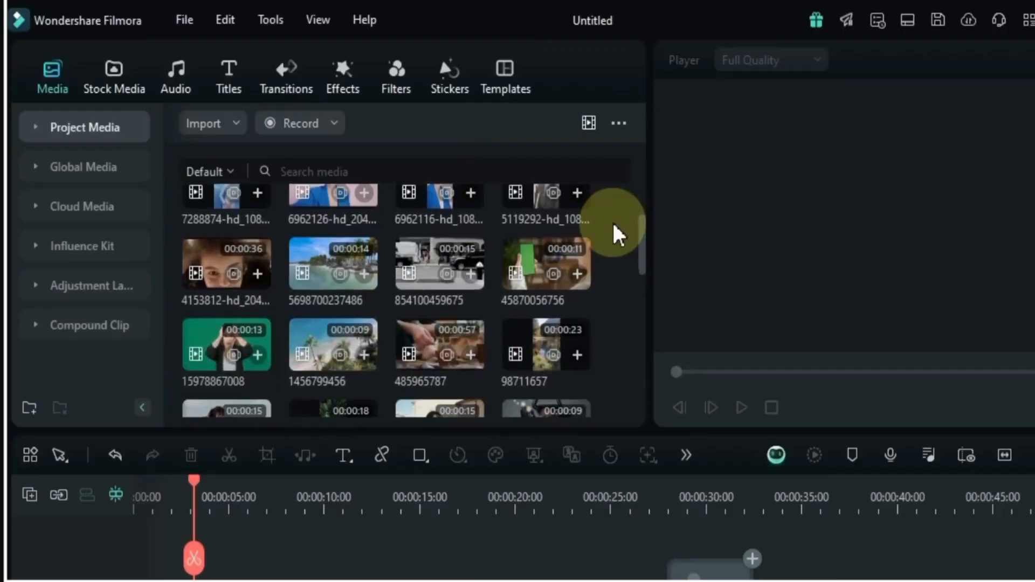
right_click(311, 350)
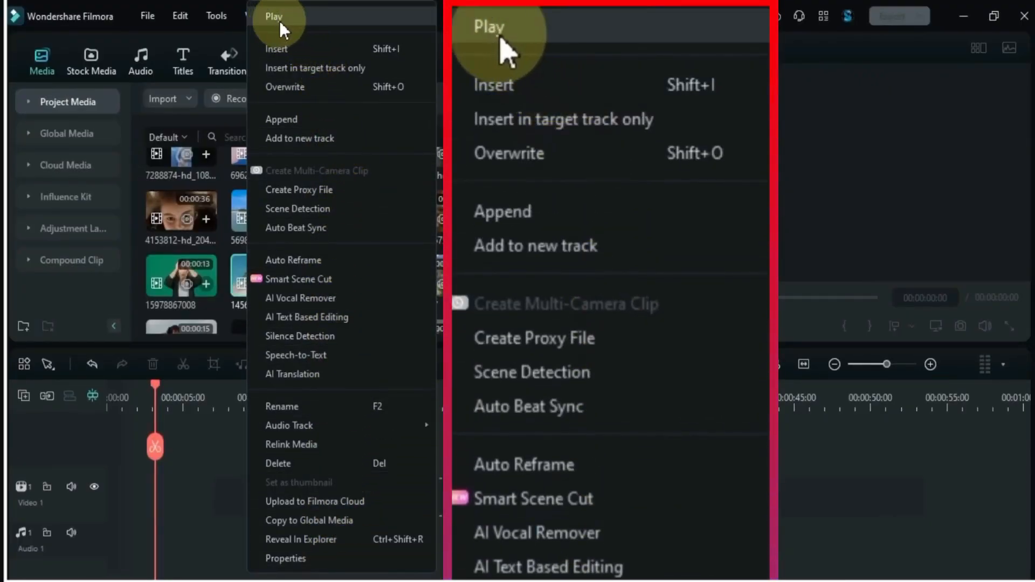
left_click(280, 22)
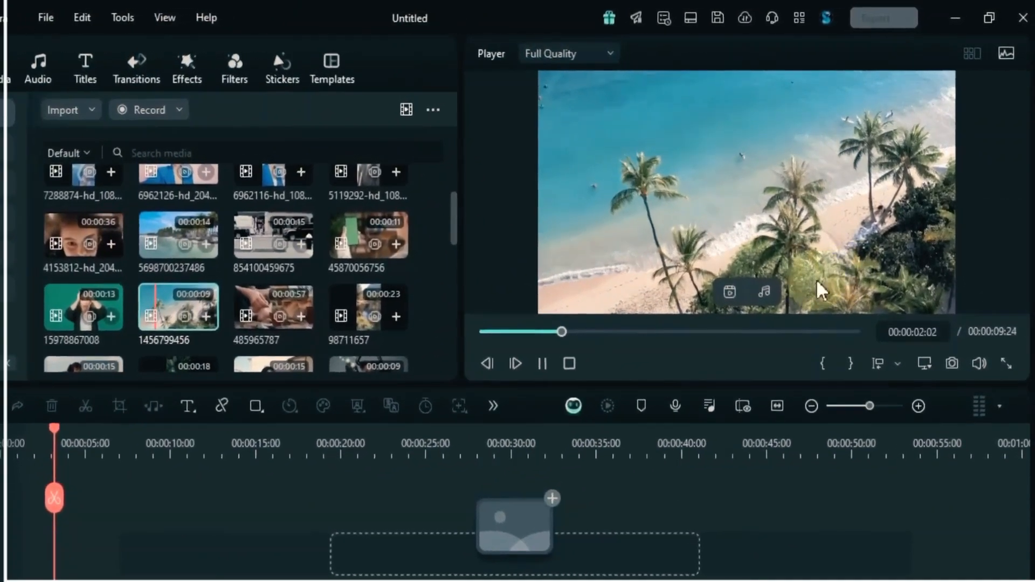
left_click(543, 365)
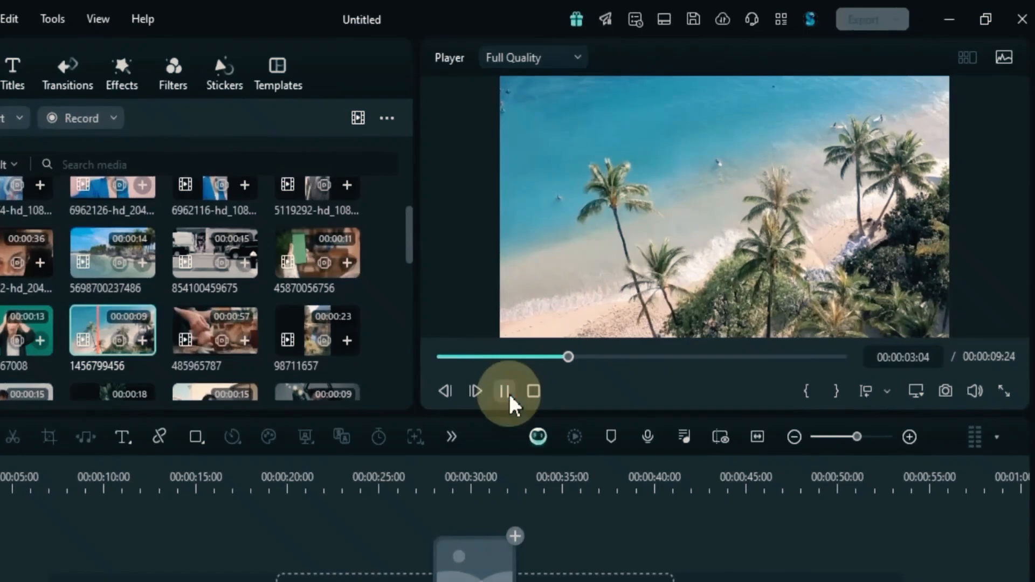
left_click(507, 392)
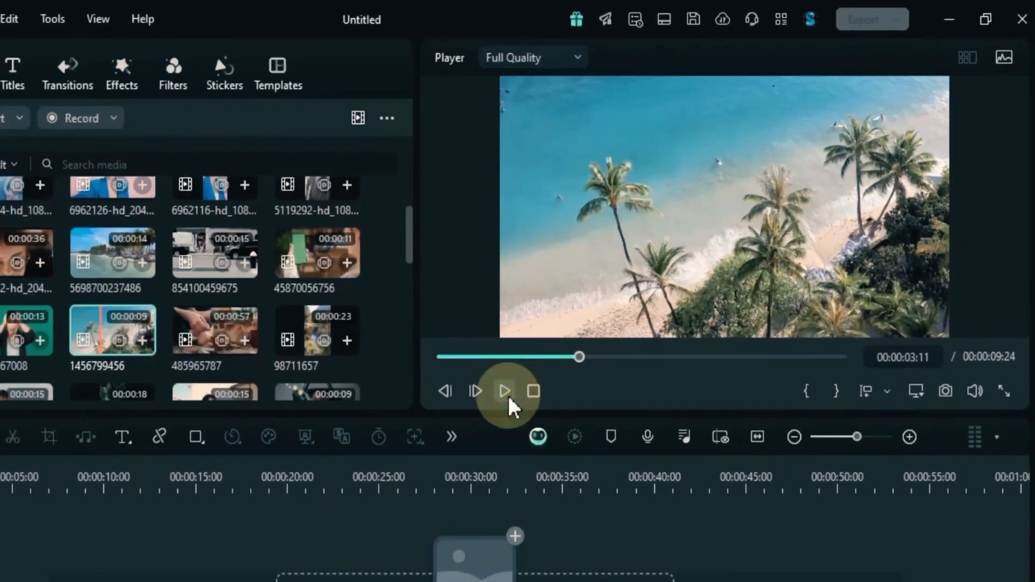
left_click(530, 390)
left_click(504, 395)
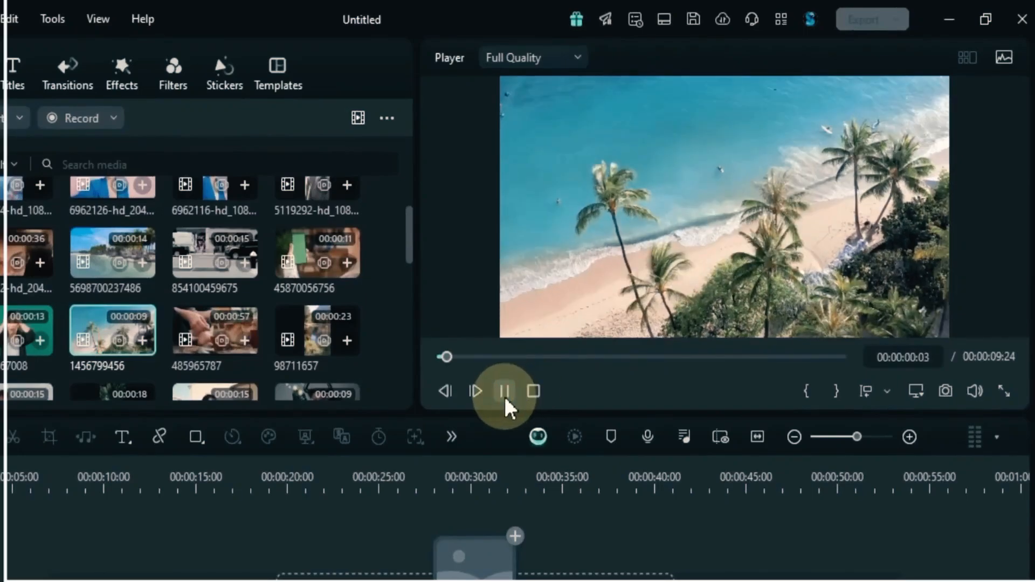
left_click(504, 394)
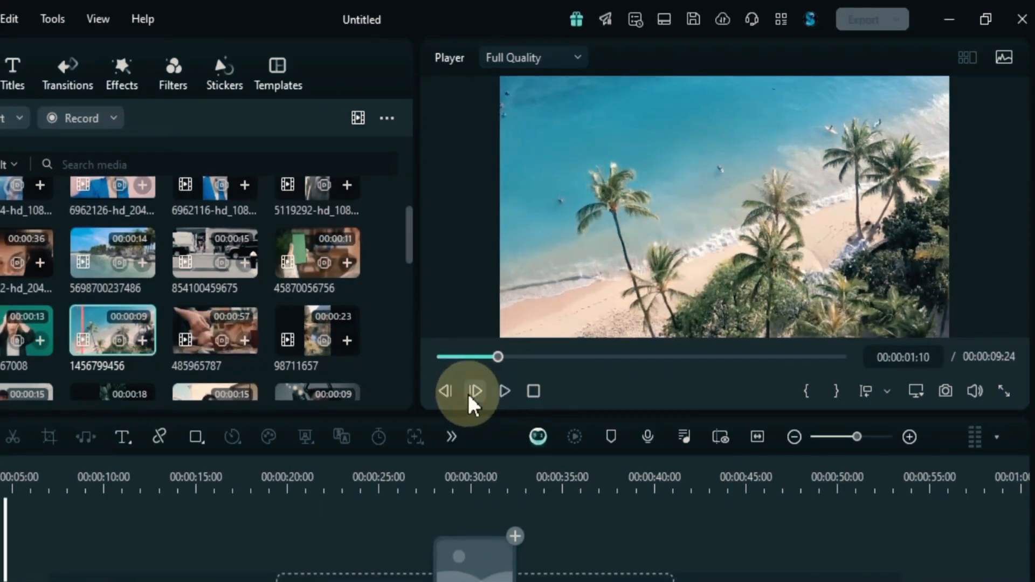
Step the paused clip several frames forward and several frames backward.
left_click(470, 395)
left_click(470, 394)
left_click(470, 394)
left_click(470, 394)
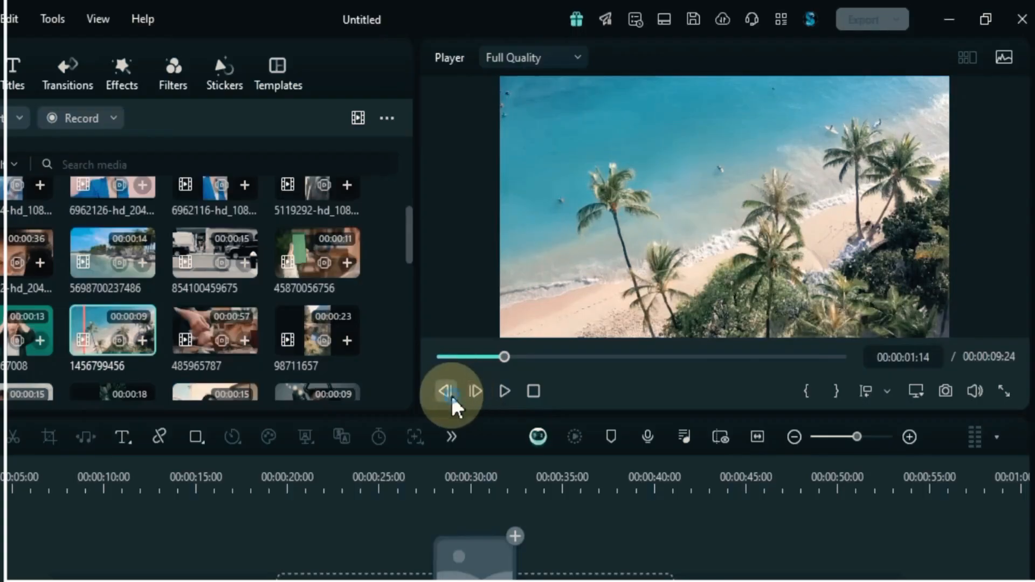
left_click(451, 394)
left_click(451, 394)
left_click(451, 395)
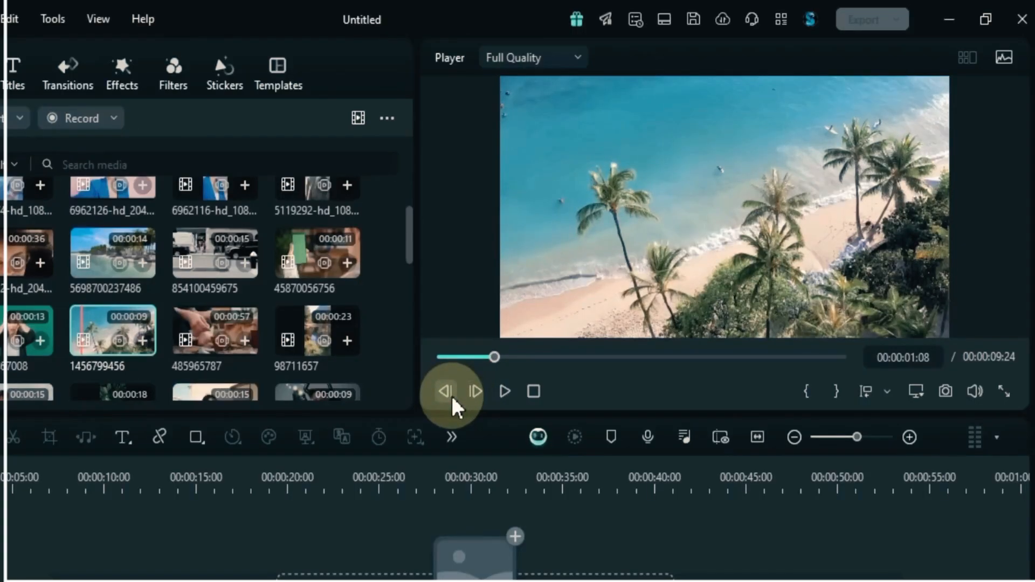
Try playing the clip at 1/2 and 1/4 preview quality, and return the player to Full Quality with playback paused.
left_click(541, 56)
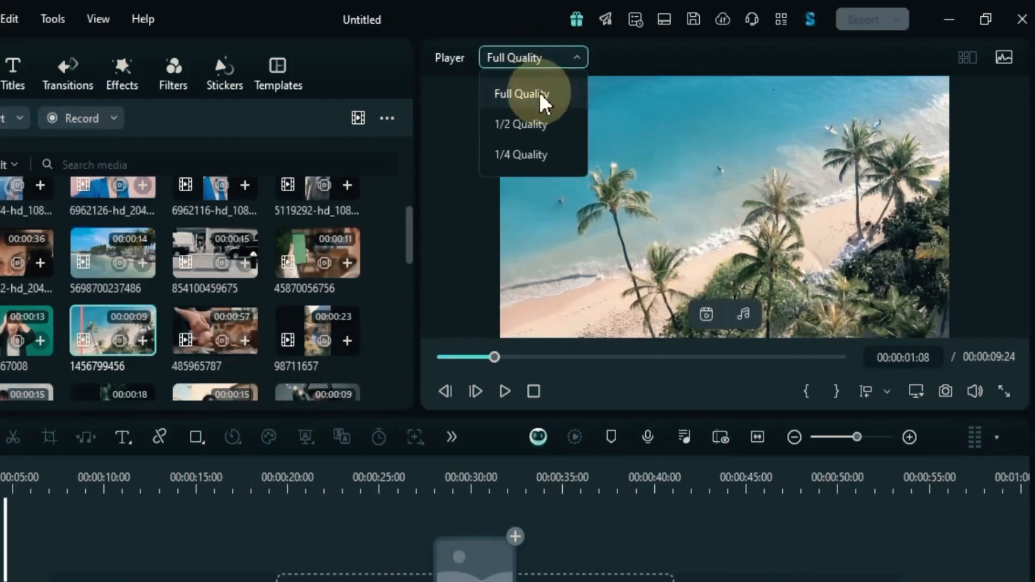
left_click(539, 121)
left_click(504, 392)
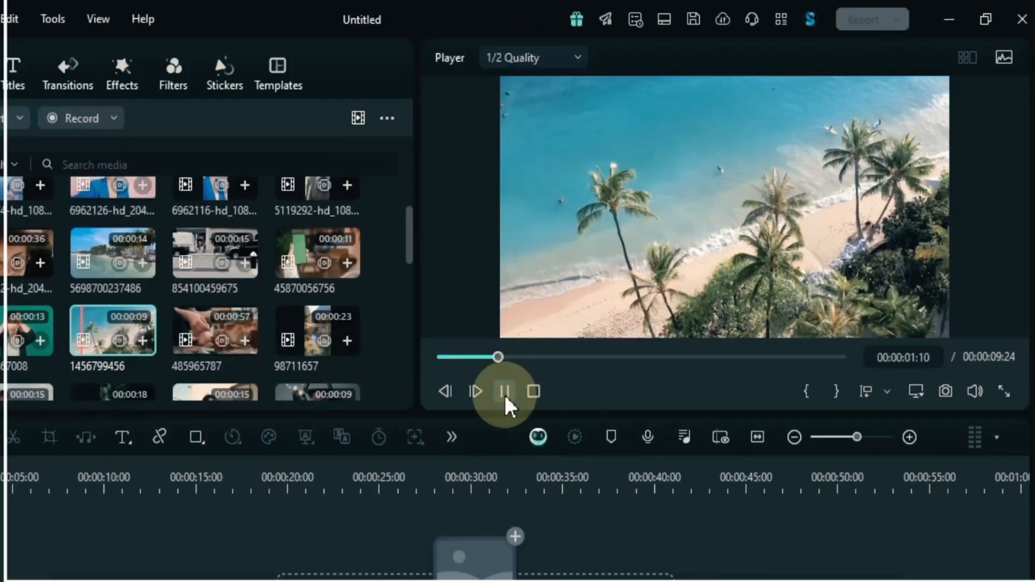
left_click(535, 57)
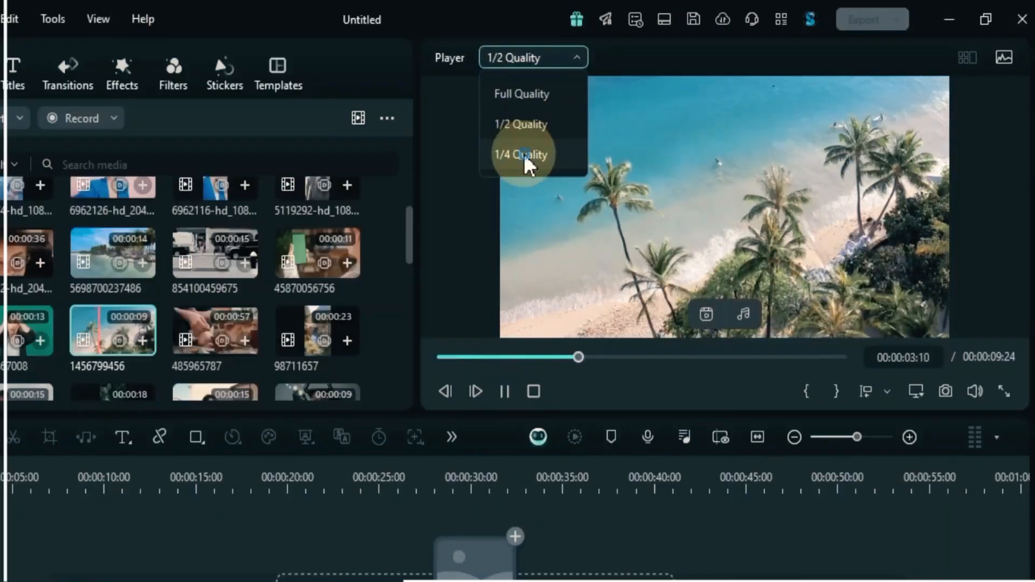
left_click(522, 154)
left_click(529, 56)
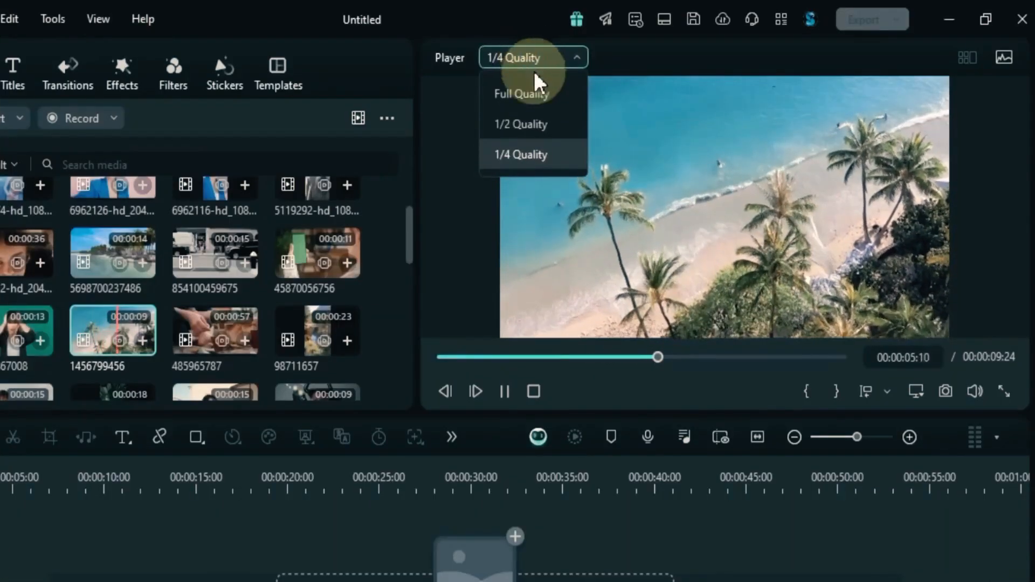
left_click(534, 94)
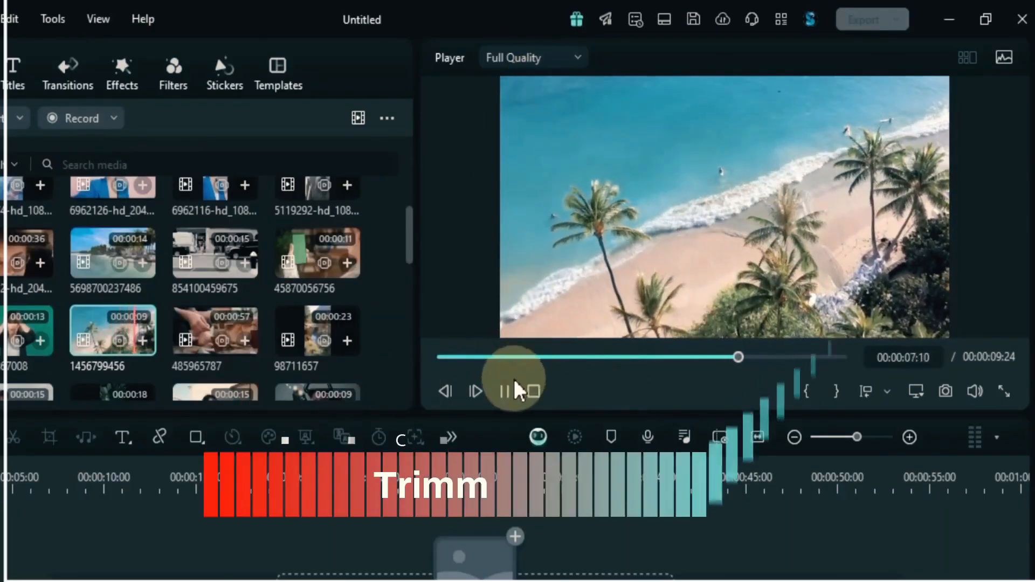
left_click(505, 392)
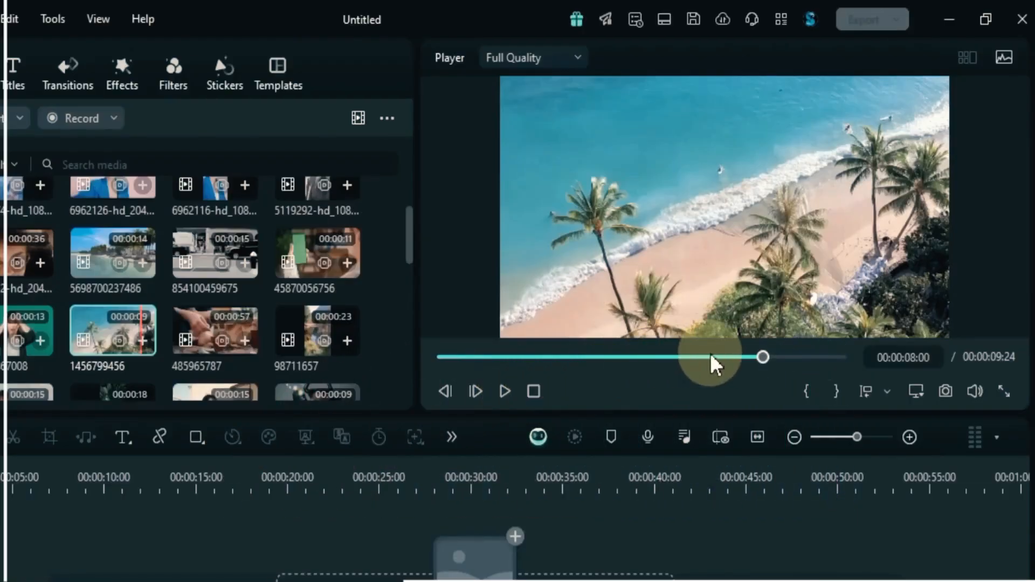
Mark the clip's range from 00:00:04:19 to 00:00:06:22, and adjust the range on its thumbnail to start at the clip's beginning.
left_click_drag(698, 363, 633, 361)
left_click(807, 389)
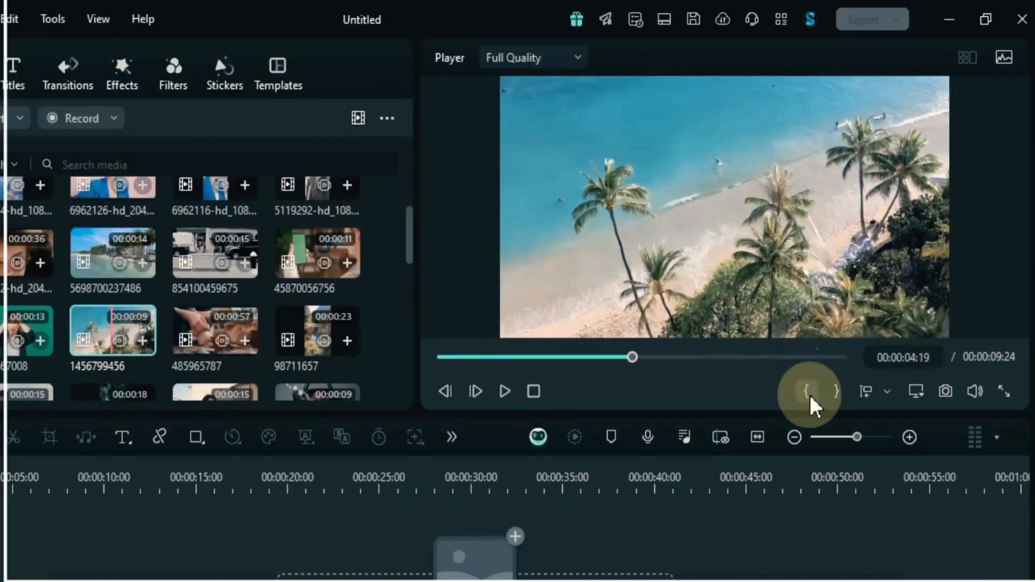
left_click(808, 394)
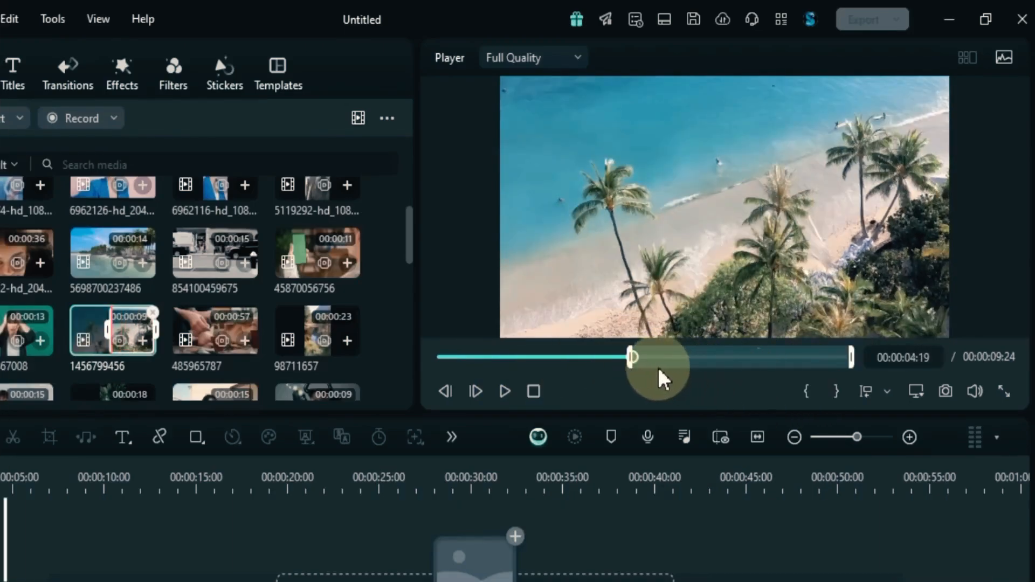
left_click_drag(637, 358, 716, 370)
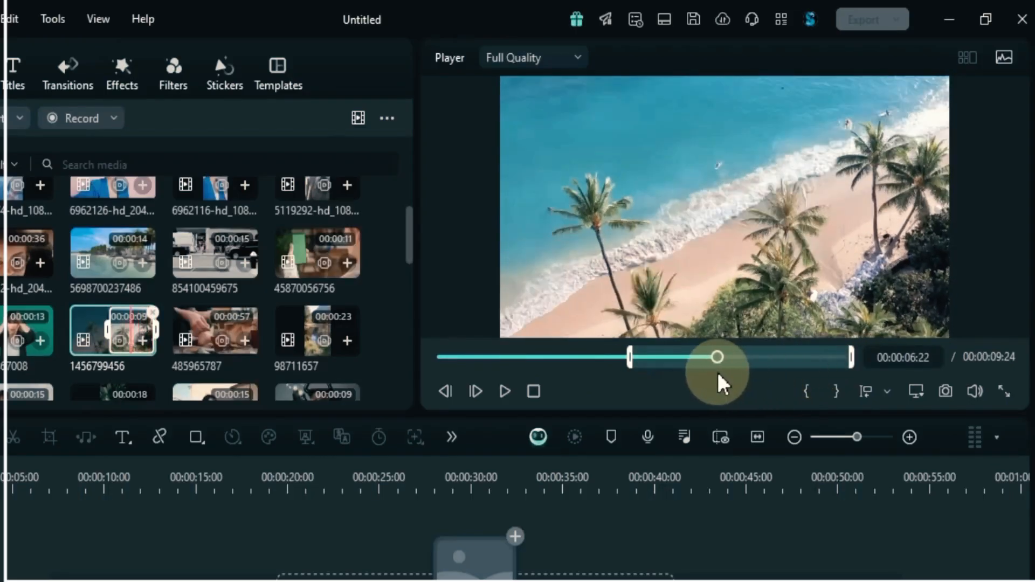
left_click(836, 392)
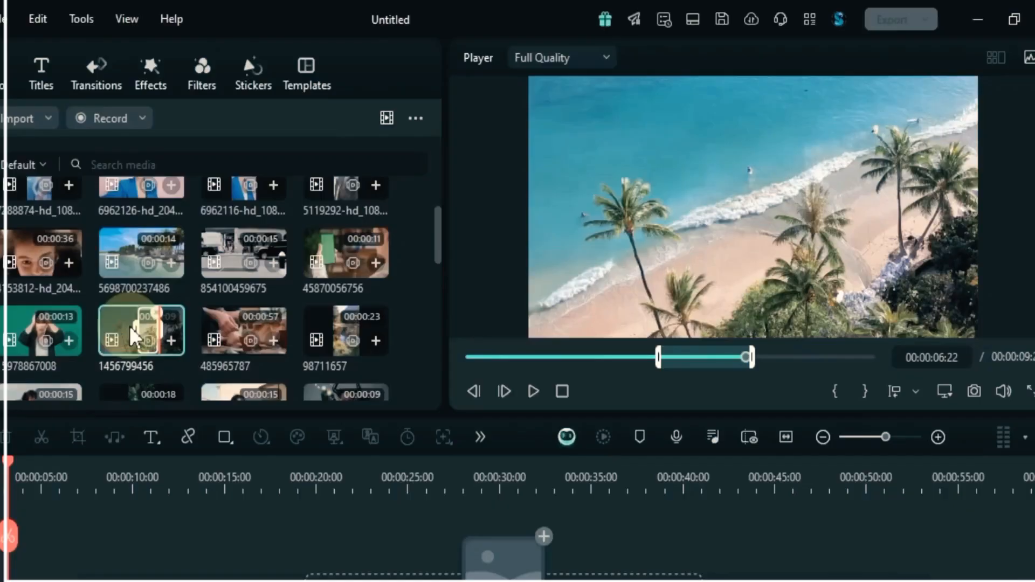
mouse_move(135, 336)
left_mouse_down()
mouse_move(93, 345)
mouse_move(183, 336)
mouse_move(131, 340)
mouse_move(145, 340)
left_mouse_up()
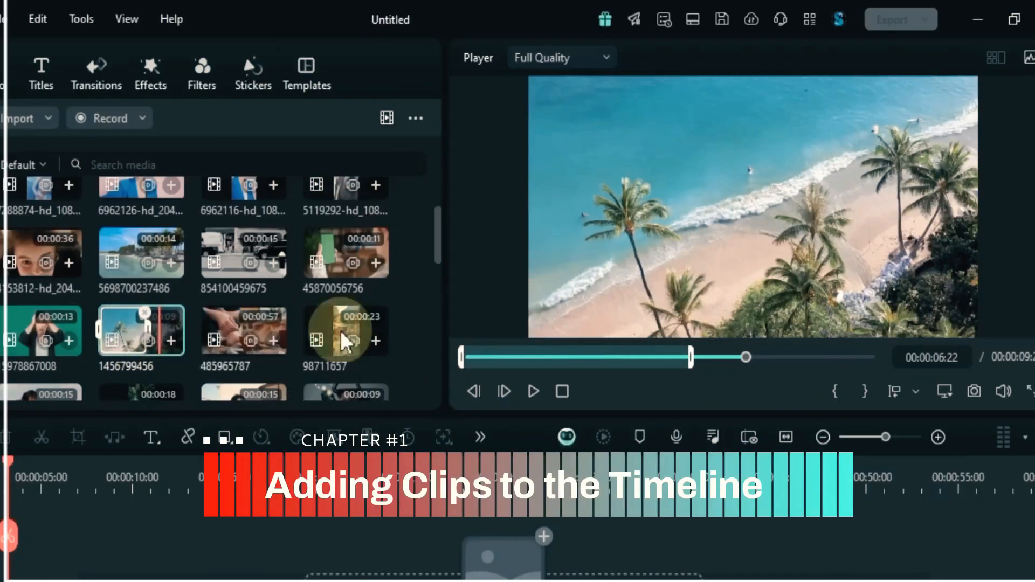
Try placing only the marked clip's audio on the Audio 1 track and delete it from the timeline again.
mouse_move(704, 296)
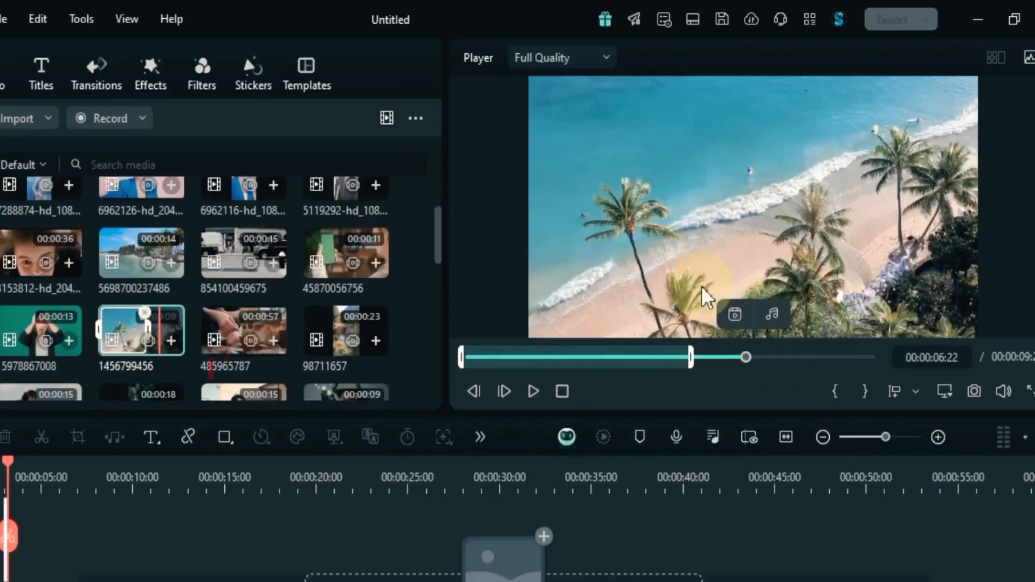
left_click_drag(772, 315, 19, 581)
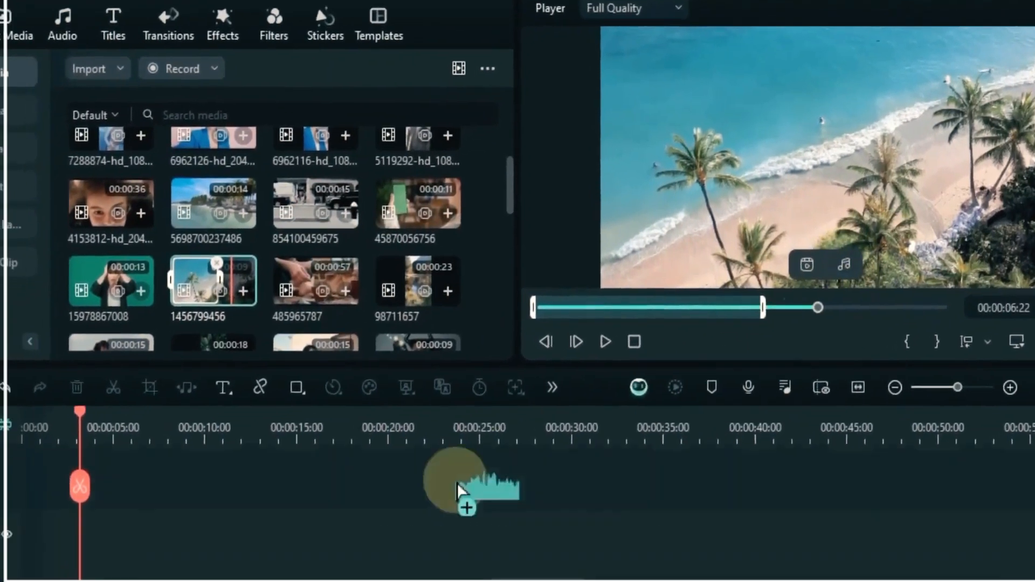
left_click_drag(124, 518, 125, 539)
left_click_drag(114, 403, 179, 390)
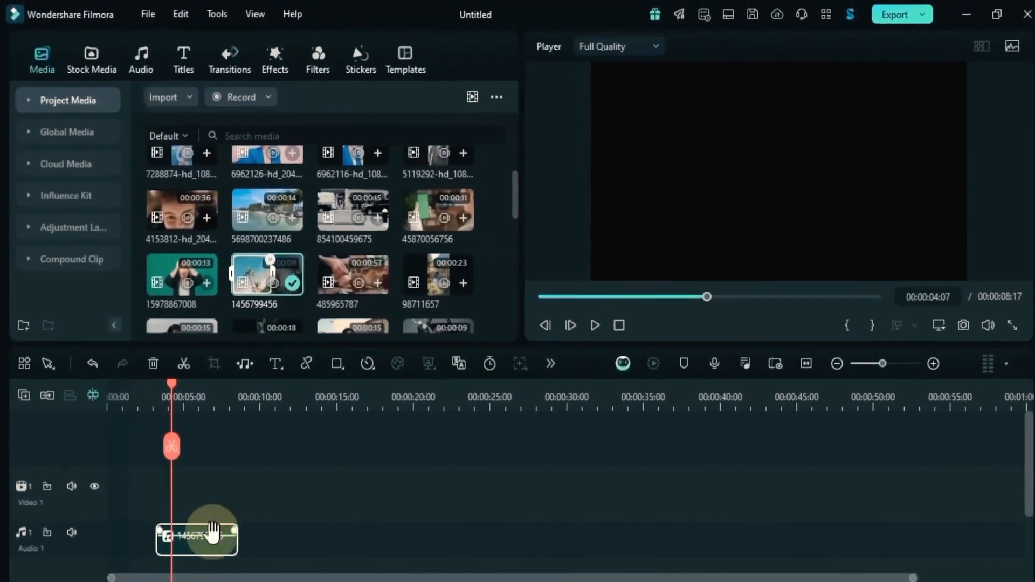
key("Delete")
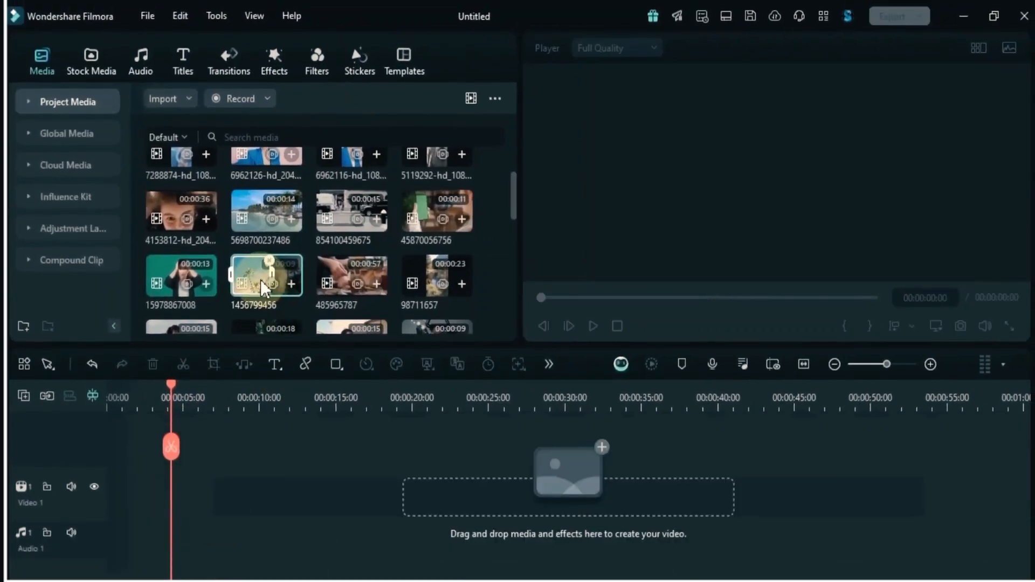
left_click(593, 326)
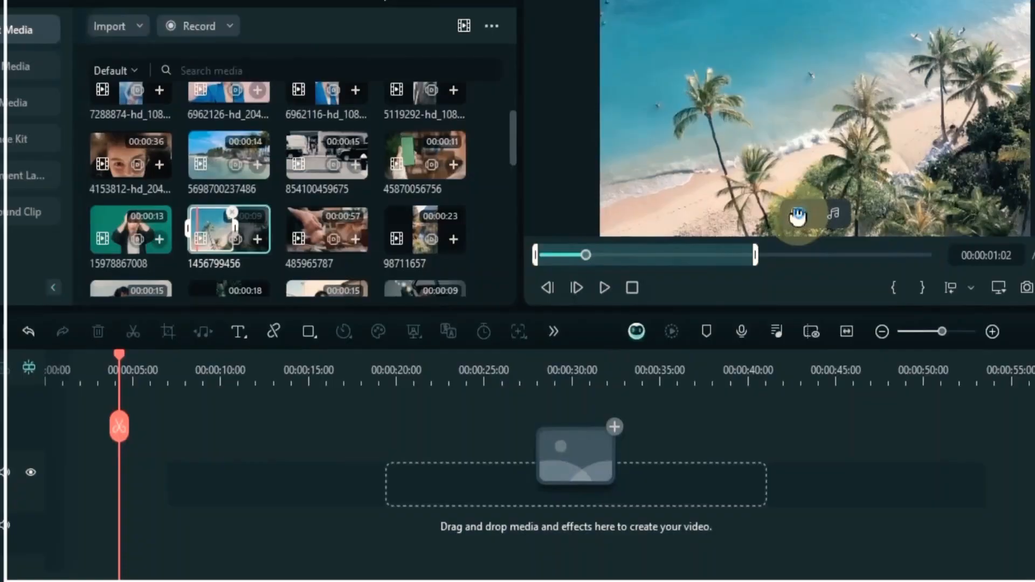
left_click_drag(777, 239, 73, 477)
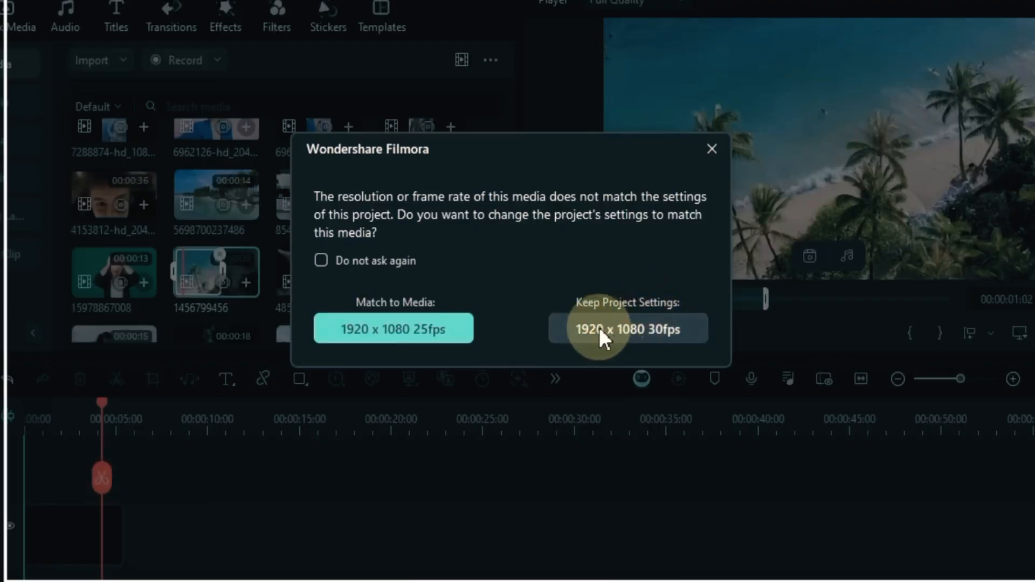
left_click(406, 331)
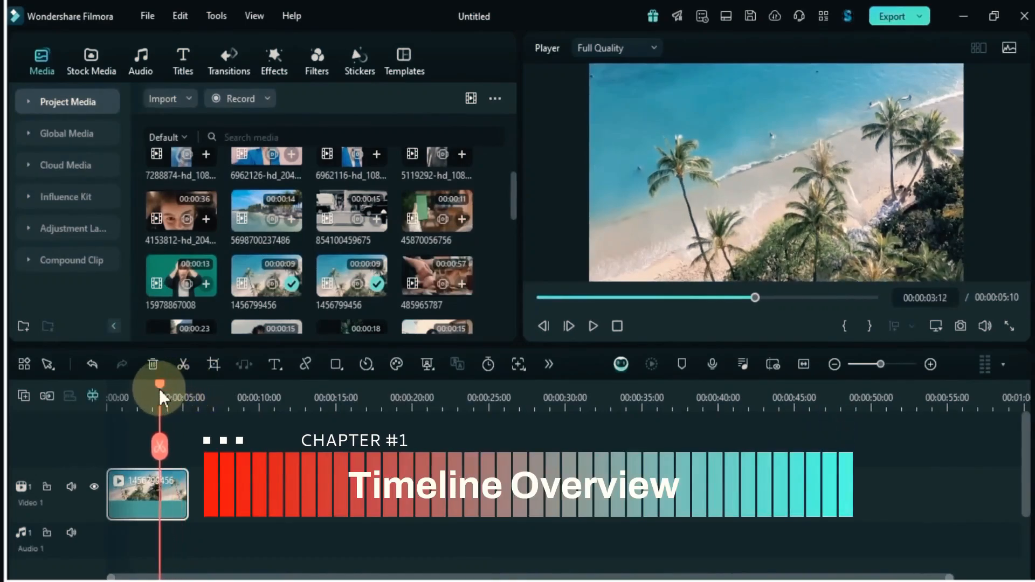
mouse_move(159, 397)
left_mouse_down()
mouse_move(105, 399)
mouse_move(167, 397)
mouse_move(108, 410)
mouse_move(158, 408)
left_mouse_up()
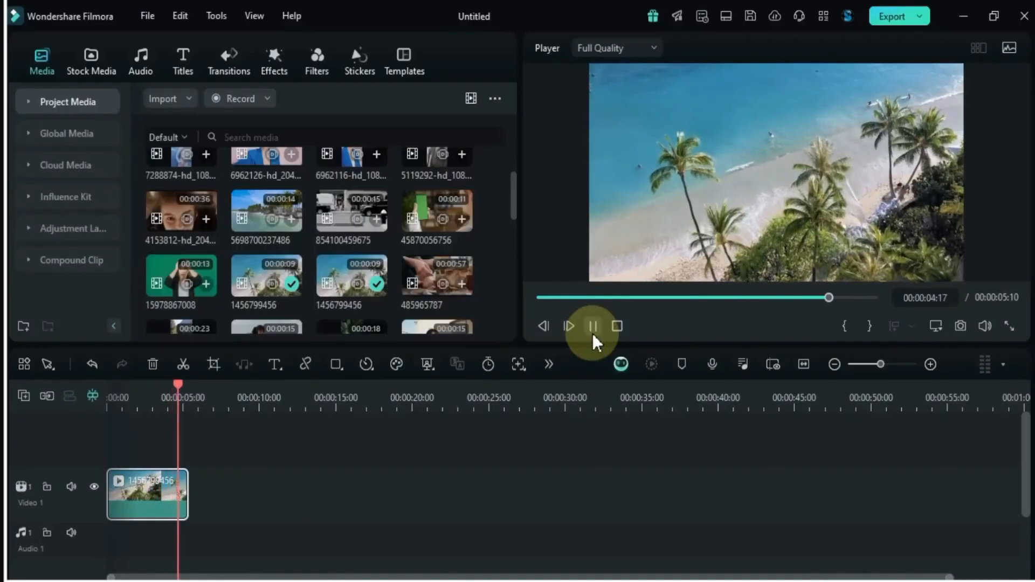
Add the 23-second clip 8798285-hd to the Video 1 track directly after the first clip.
scroll(499, 192, "up", 2)
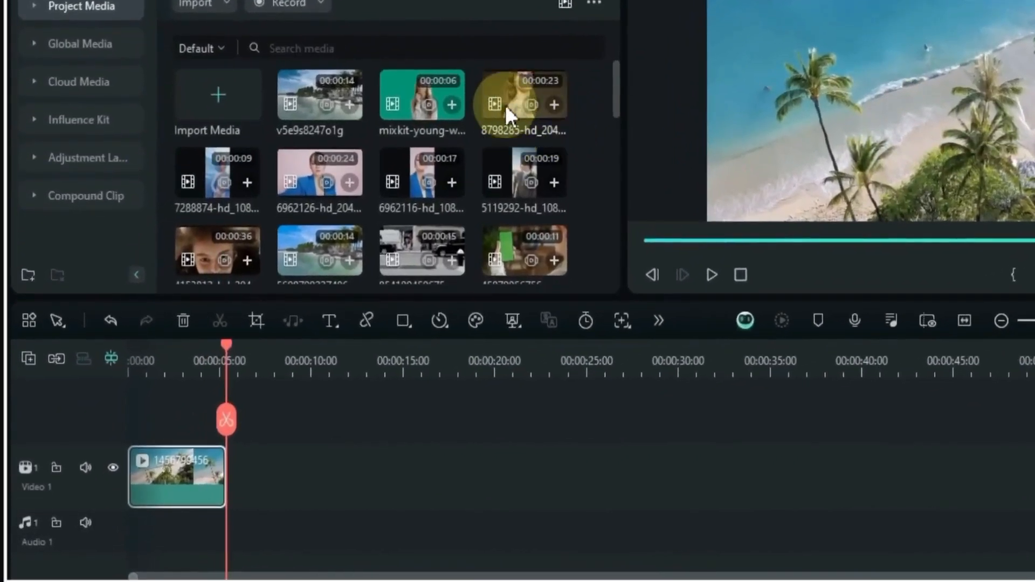
left_click_drag(506, 110, 244, 485)
left_click(701, 271)
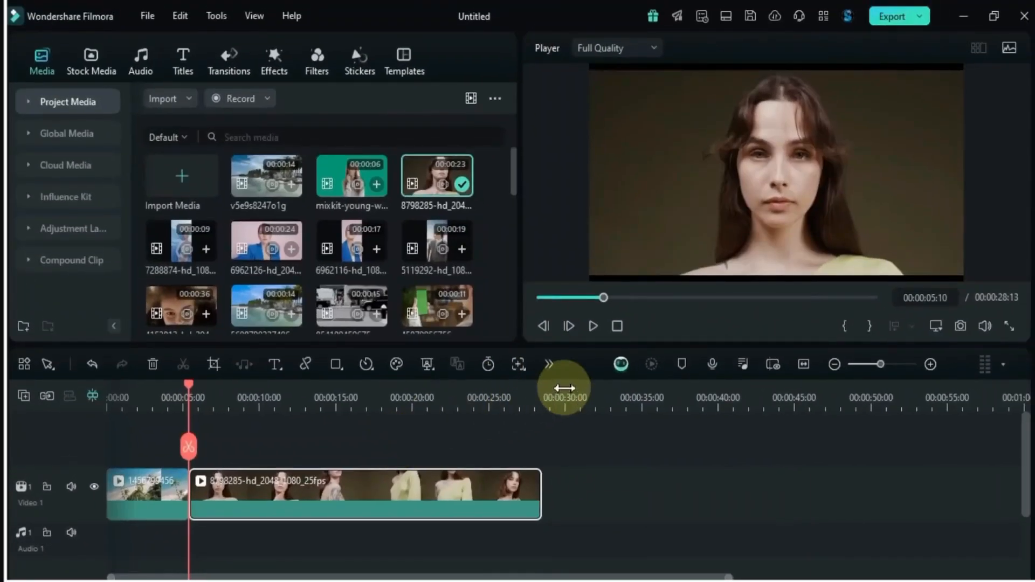
Add the clip v5e9s8247o1g at the end of the Video 1 track, keeping the project settings at 1920 x 1080 25fps.
left_click_drag(484, 404, 542, 402)
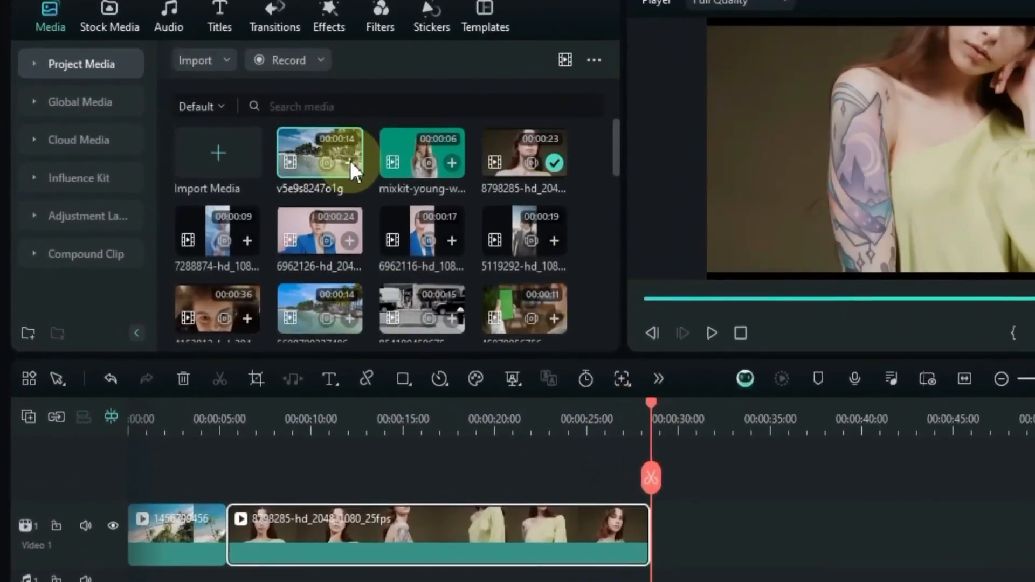
left_click(351, 161)
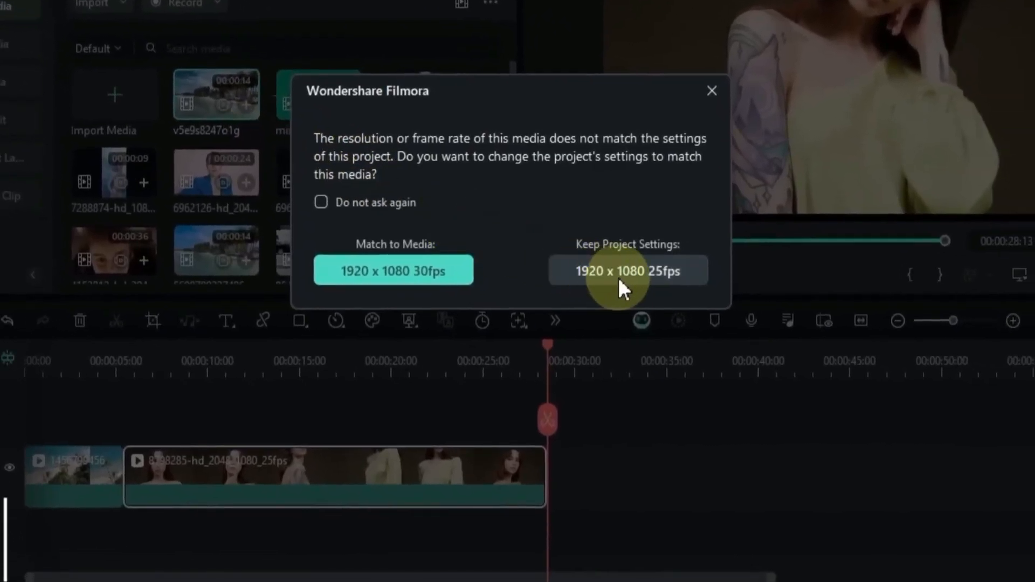
left_click(620, 280)
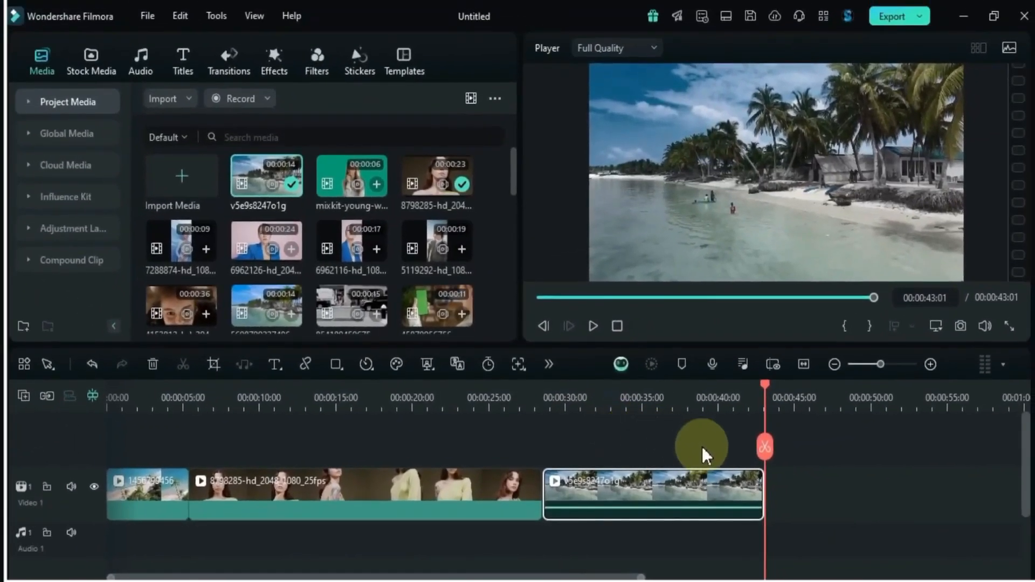
Apply Crop to Fit to the portrait clip 8798285-hd on the timeline to fill the frame.
left_click_drag(715, 397, 421, 446)
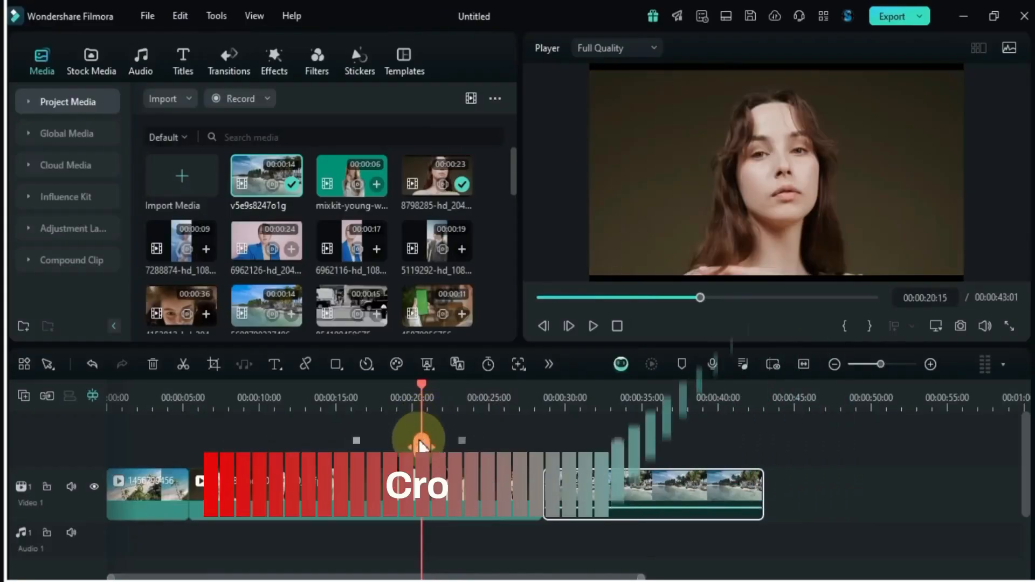
left_click(425, 491)
right_click(425, 490)
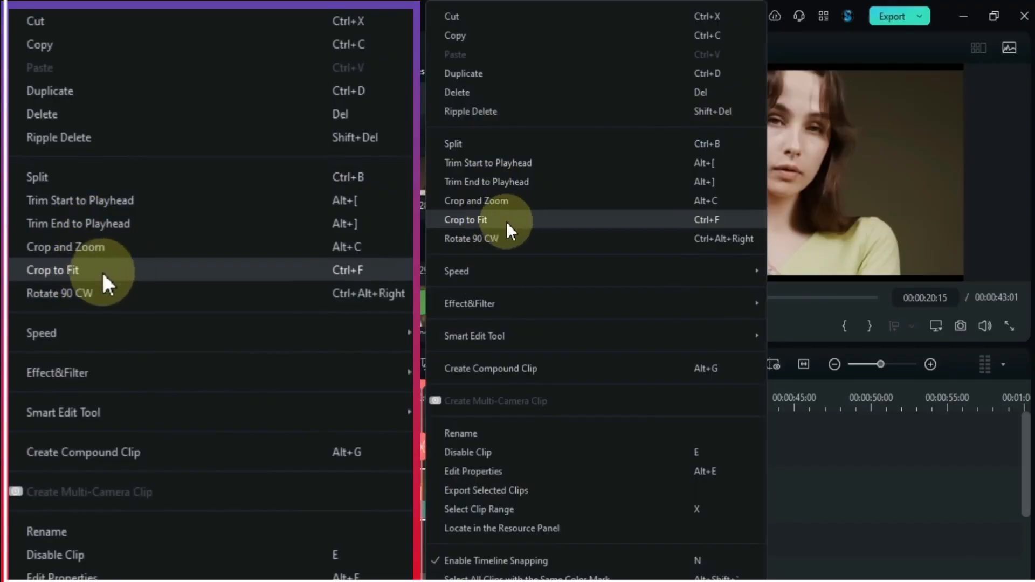
left_click(518, 219)
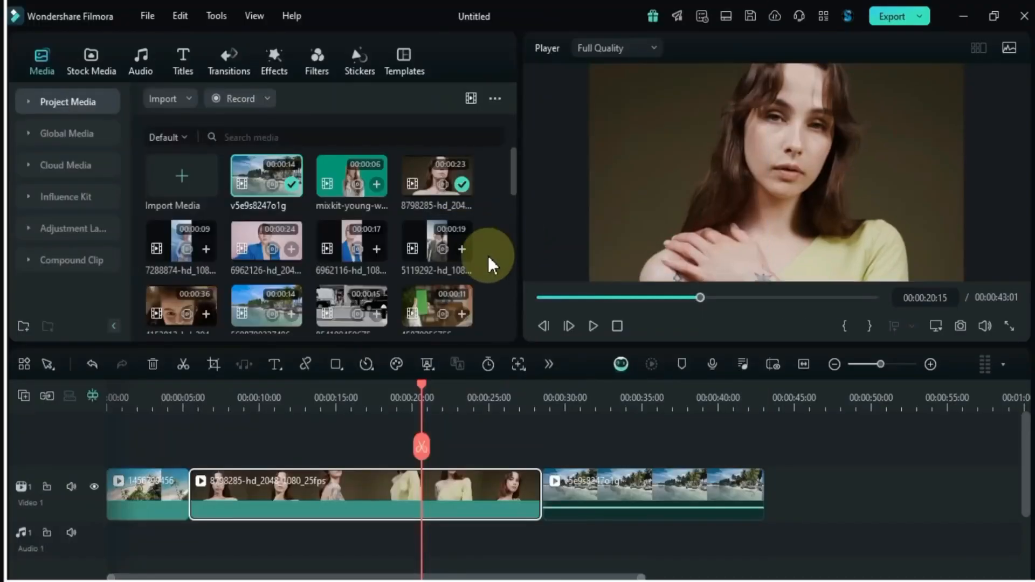
Widen the portrait clip's crop frame to 1985 x 1080 in Crop and Zoom, and set its ratio to 16:9.
left_click_drag(425, 386, 336, 408)
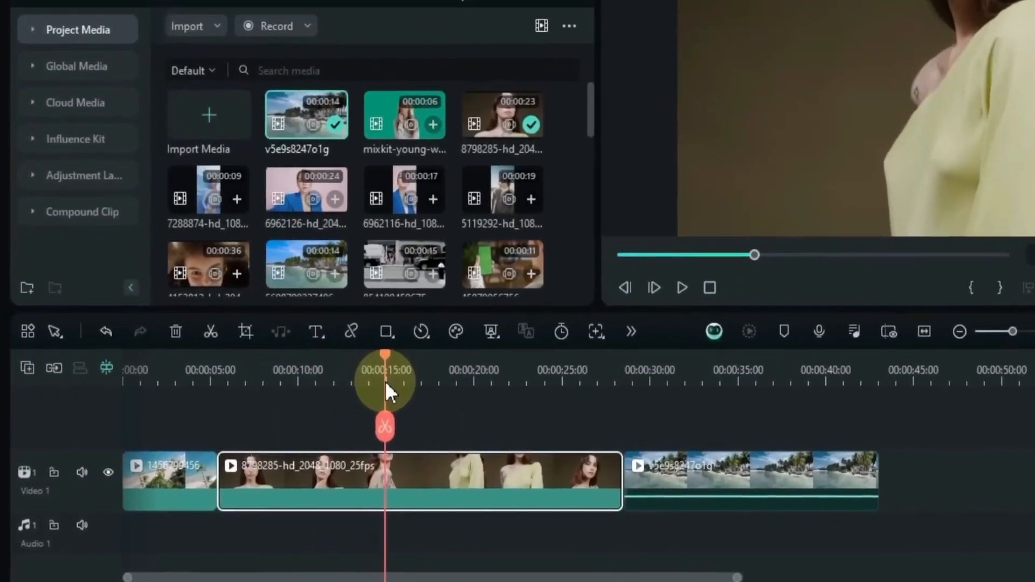
left_click(245, 331)
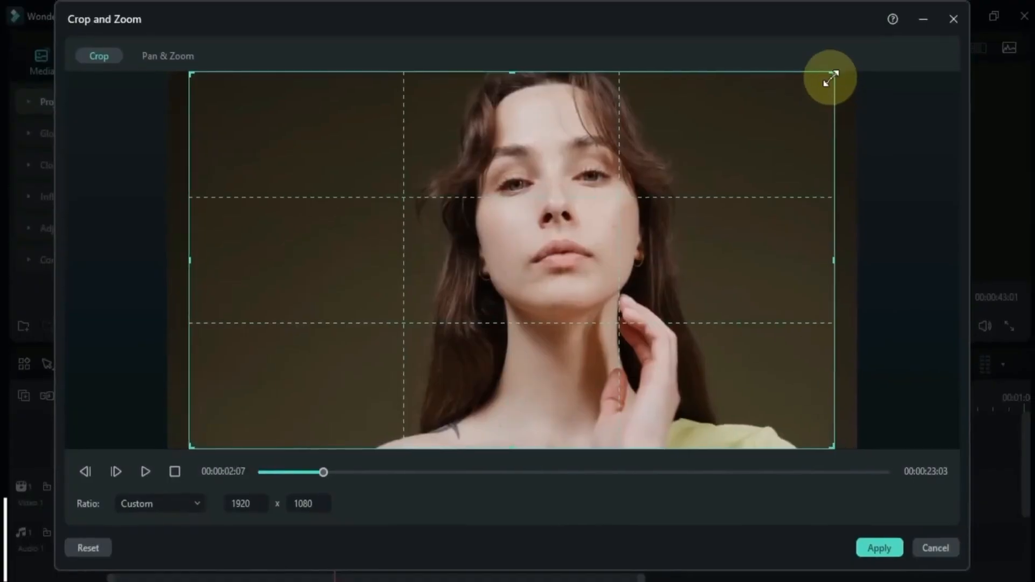
left_click_drag(885, 45, 915, 39)
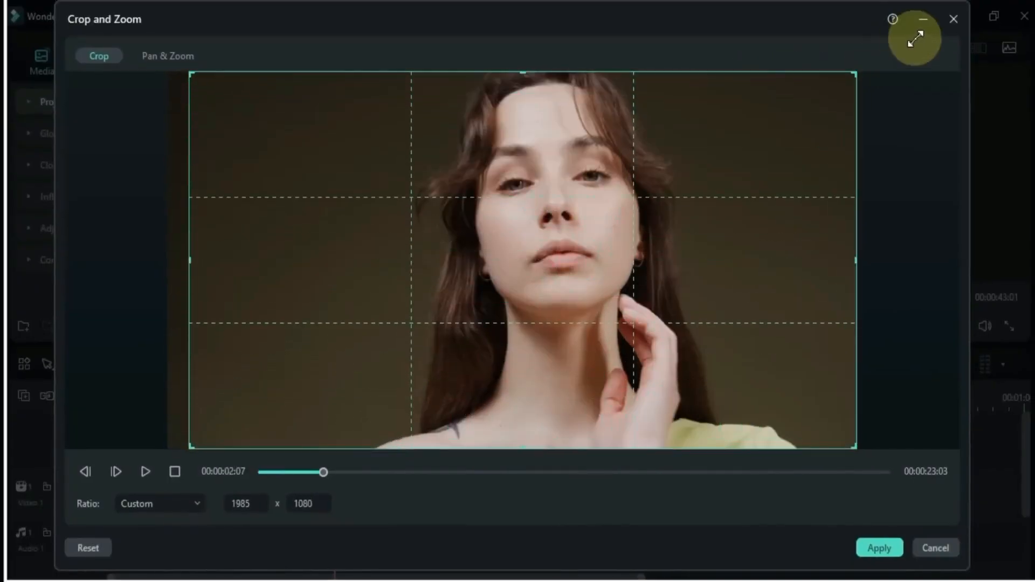
left_click(177, 504)
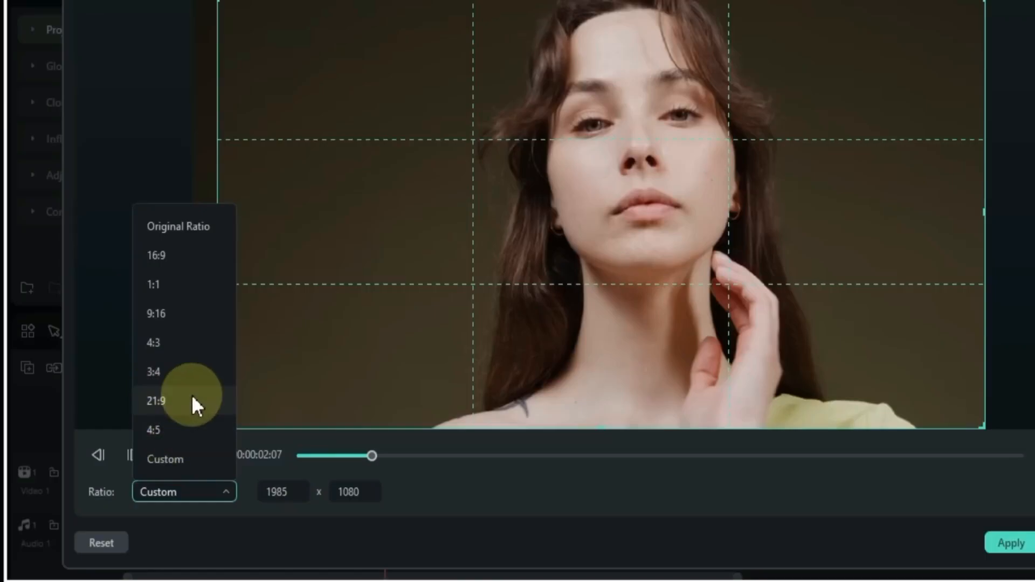
left_click(206, 260)
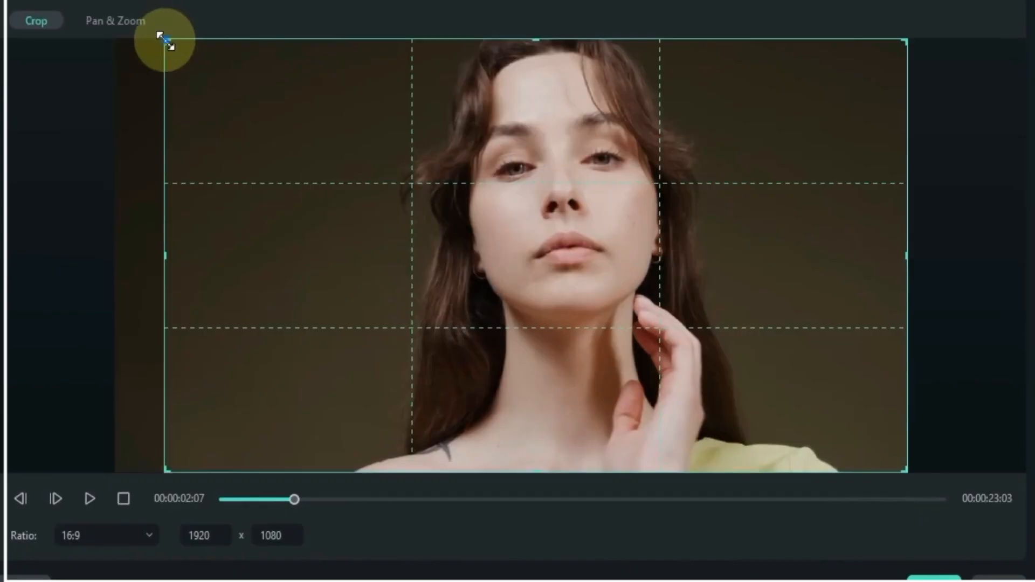
Try adjusting the size and position of the 16:9 crop frame over the portrait, and apply the crop.
left_click_drag(164, 40, 138, 74)
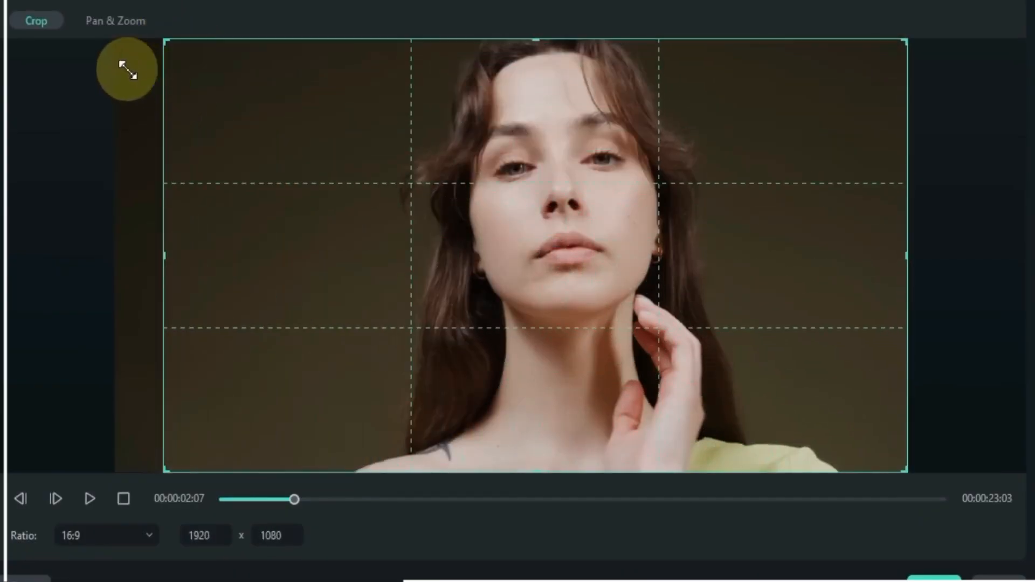
left_click_drag(605, 199, 574, 201)
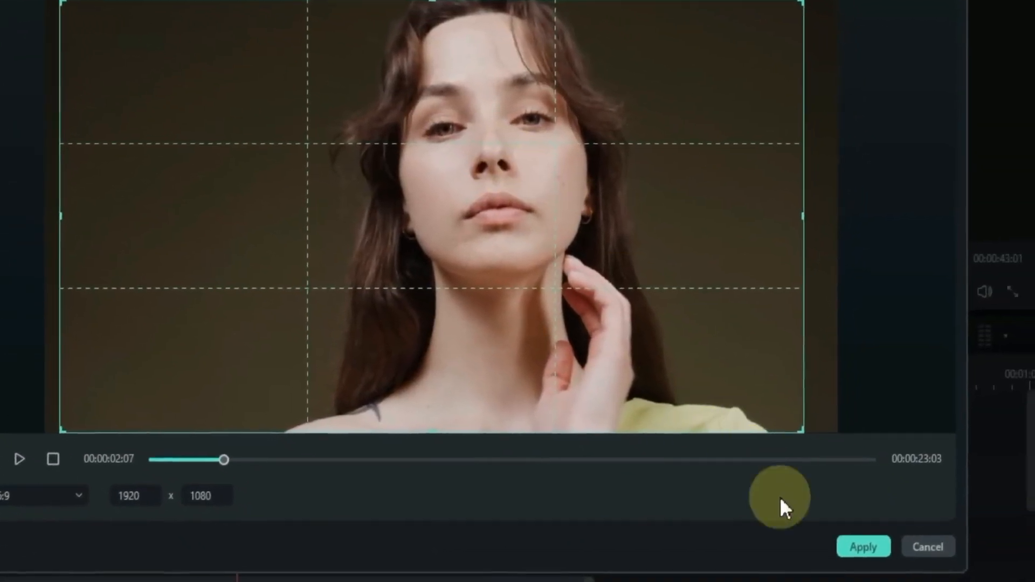
left_click(860, 547)
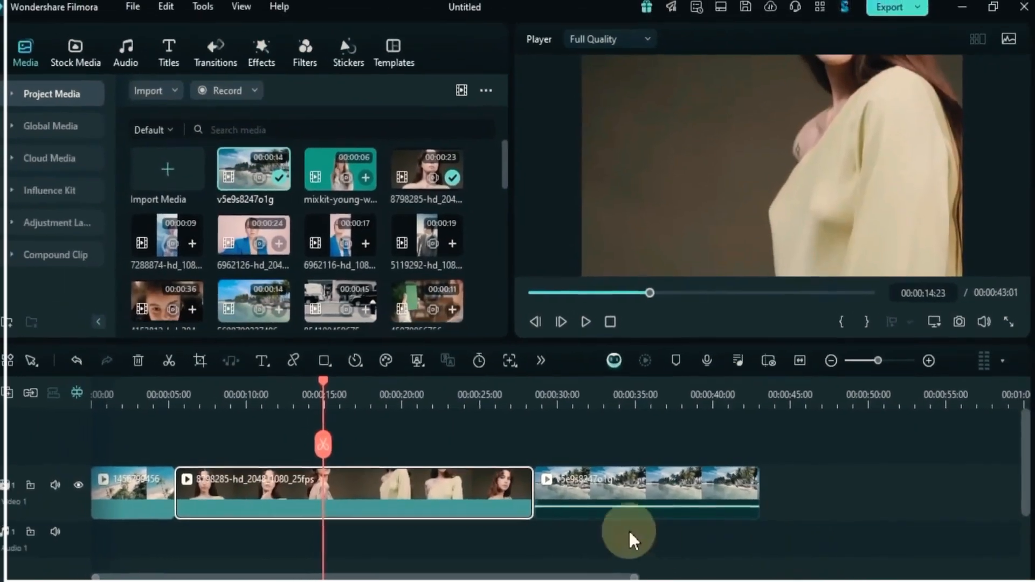
Open the Pan & Zoom settings of Crop and Zoom for the beach clip v5e9s8247o1g, with the playhead at the clip's start.
left_click_drag(340, 386, 542, 401)
left_click(578, 500)
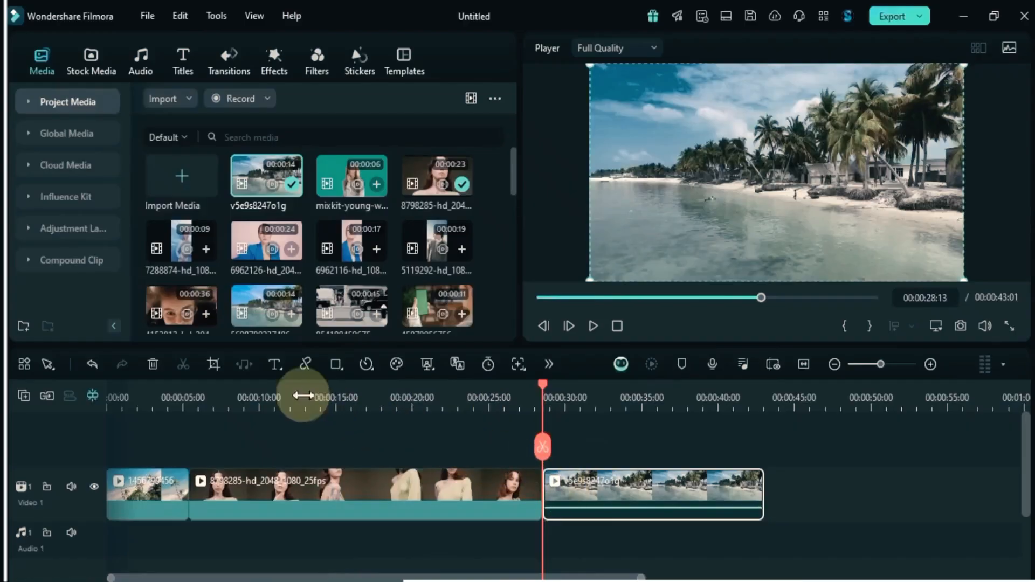
left_click(213, 365)
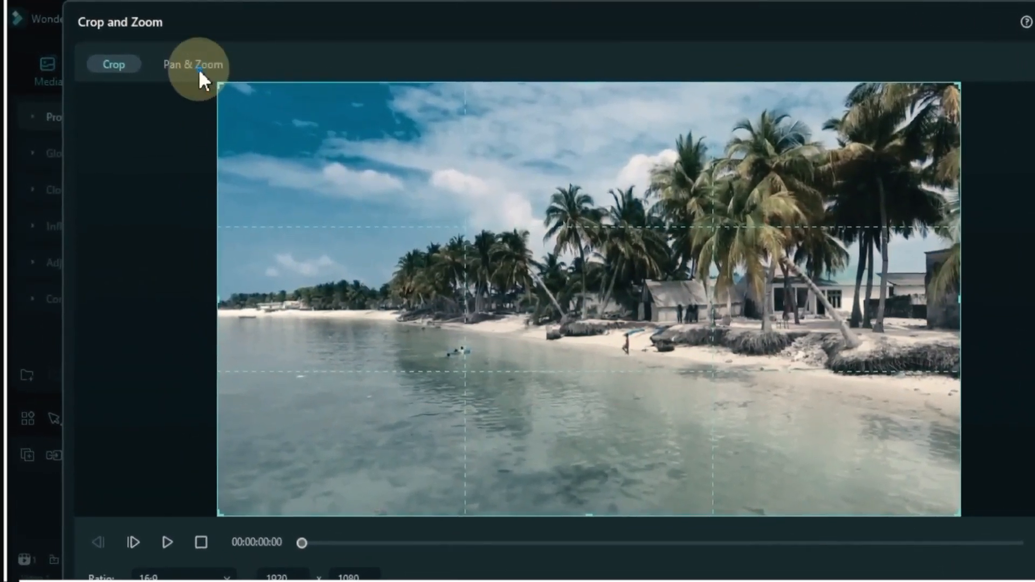
left_click(172, 59)
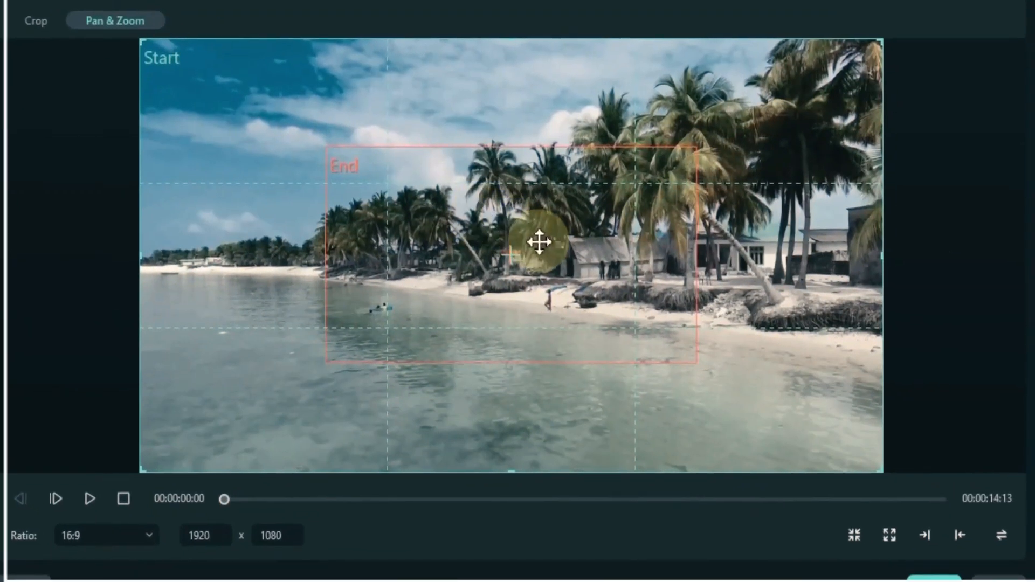
Try shrinking the End frame to about 759 x 427 over the swimmers and the Start frame to about 1775 x 998.
left_click(538, 246)
left_click_drag(513, 248, 490, 273)
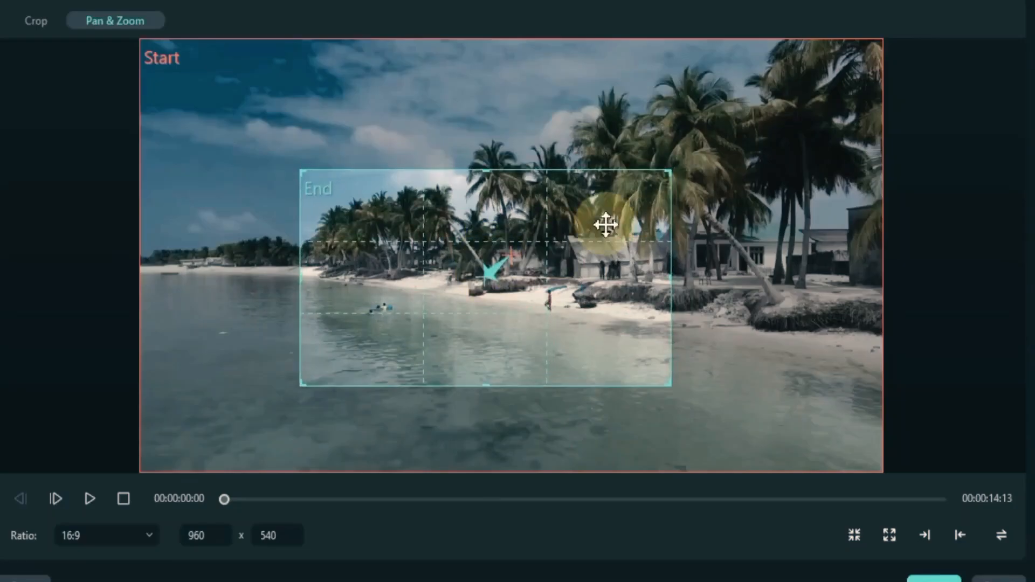
left_click_drag(671, 175, 591, 227)
left_click_drag(503, 293, 490, 303)
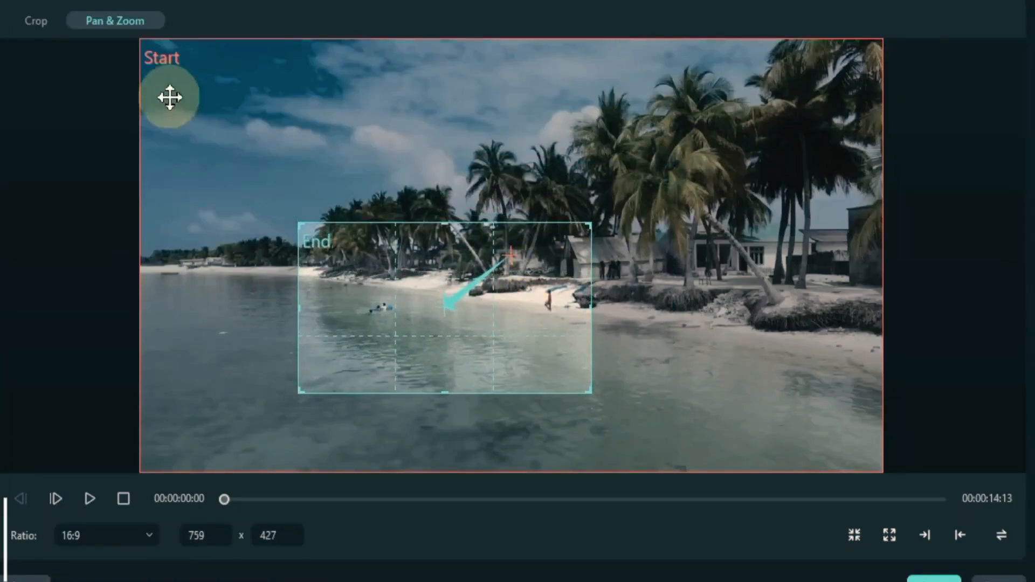
left_click_drag(141, 38, 121, 237)
left_click_drag(647, 259, 843, 154)
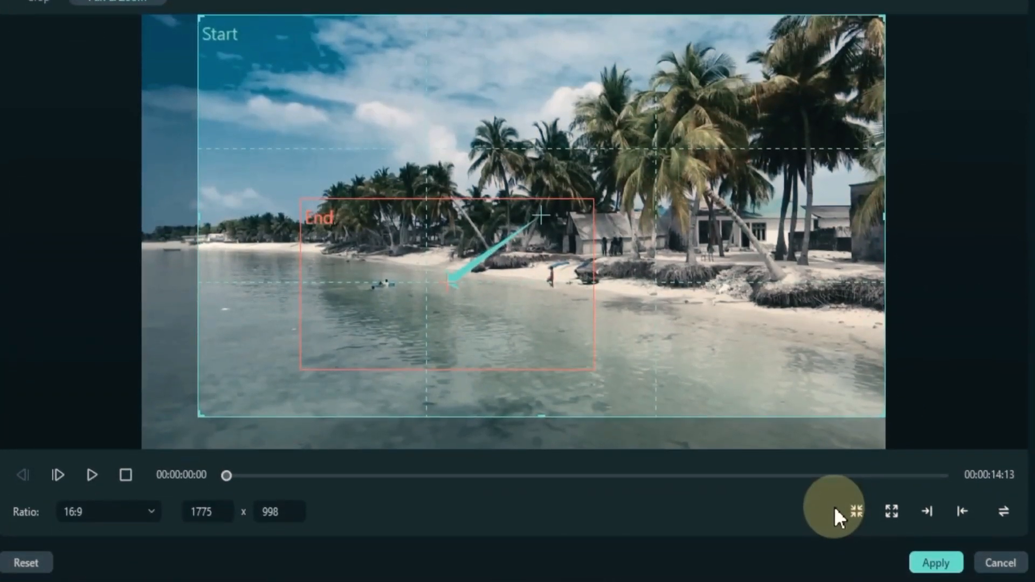
Try the zoom-out and pan presets, and swap the frames for a left-to-right pan with 960 x 540 Start and End frames.
left_click(891, 512)
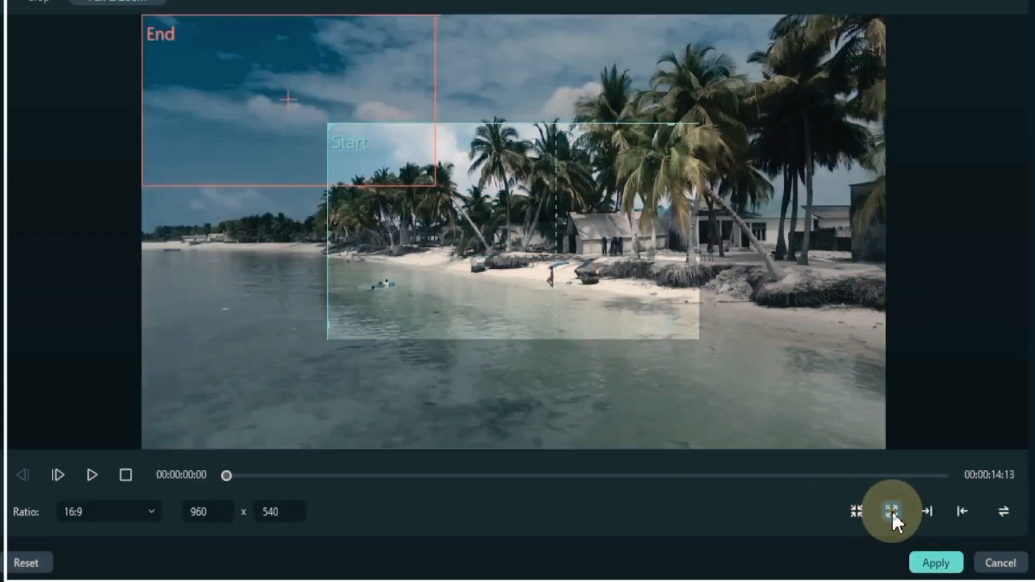
left_click(925, 513)
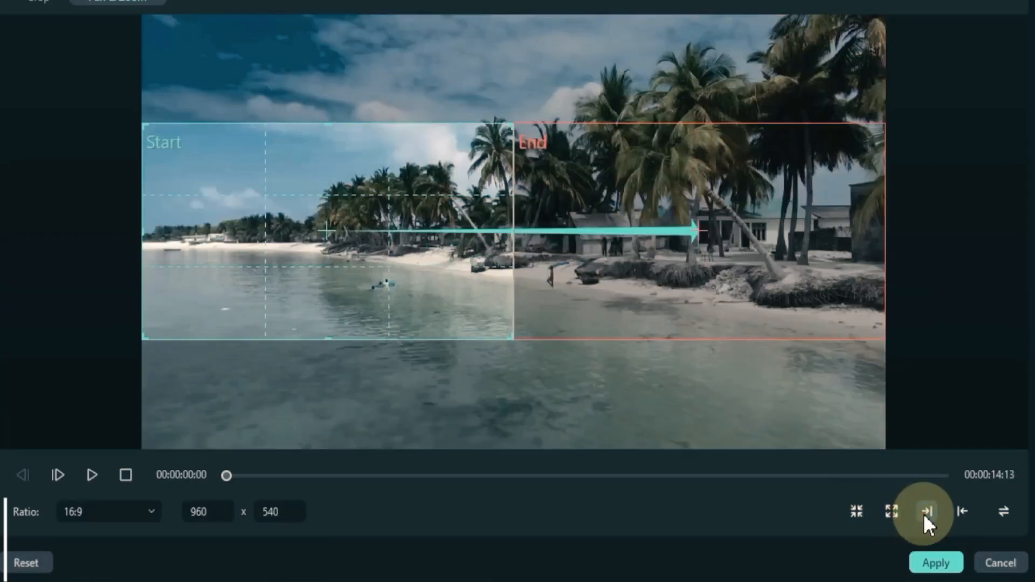
left_click(960, 512)
left_click(1004, 512)
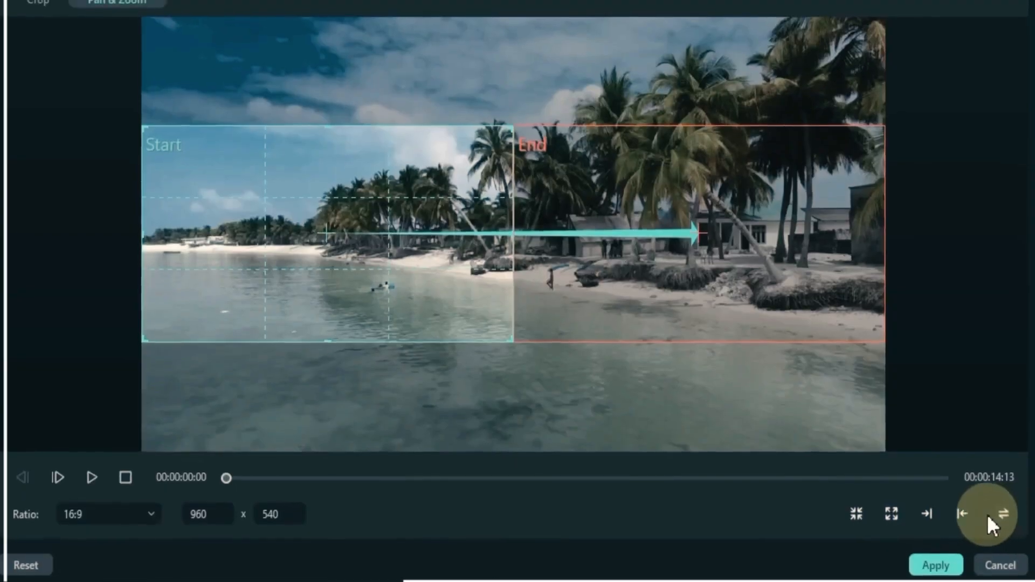
Move the End frame toward the middle of the beach and enlarge the Start frame to about 1751 x 985.
left_click(671, 206)
left_click_drag(671, 218, 486, 258)
left_click(234, 253)
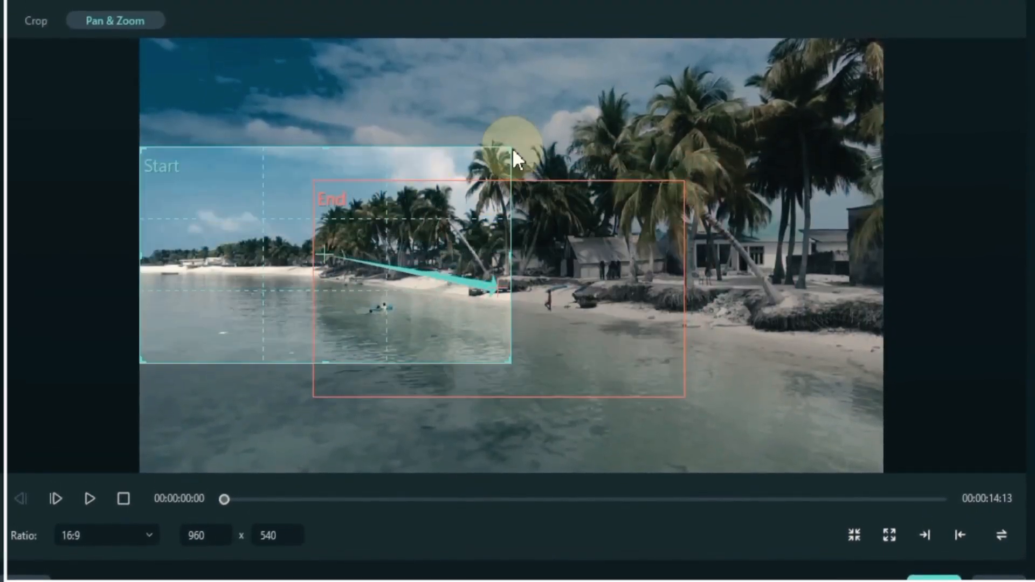
left_click_drag(503, 155, 765, 83)
left_click_drag(697, 362, 792, 393)
left_click_drag(92, 178, 361, 116)
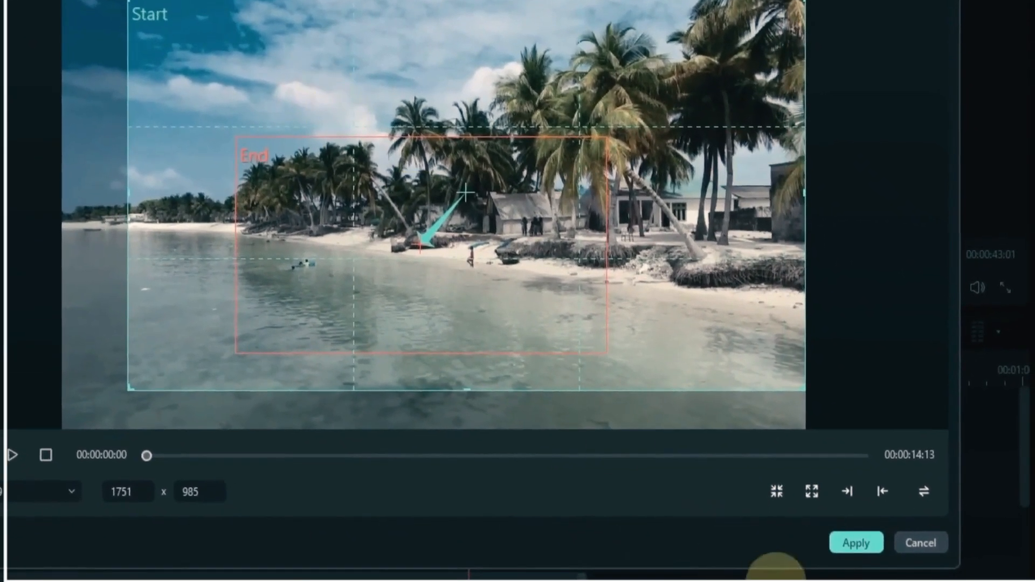
Apply the pan and zoom to the beach clip and play the clip back.
left_click(855, 543)
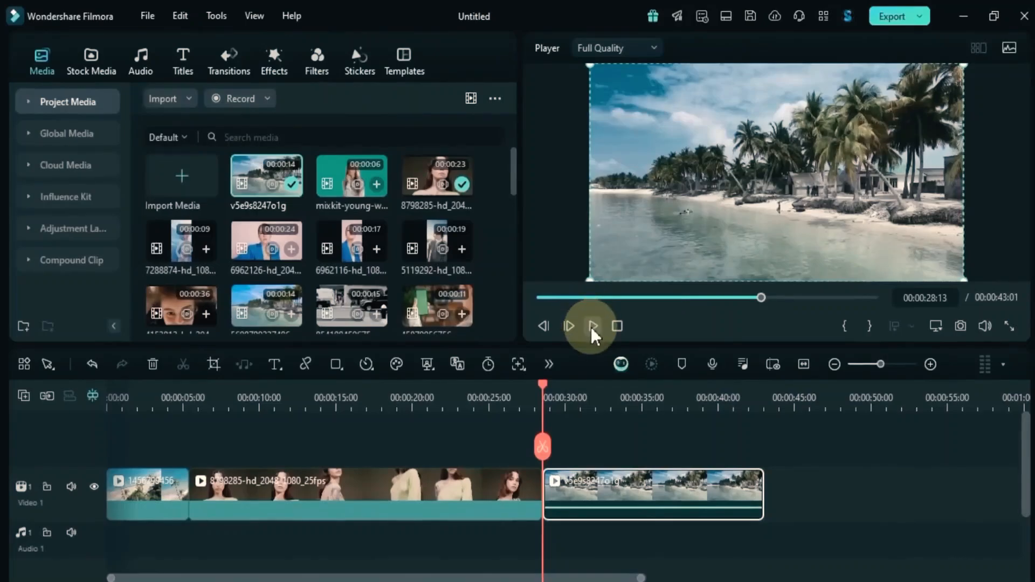
left_click(592, 326)
left_click(605, 426)
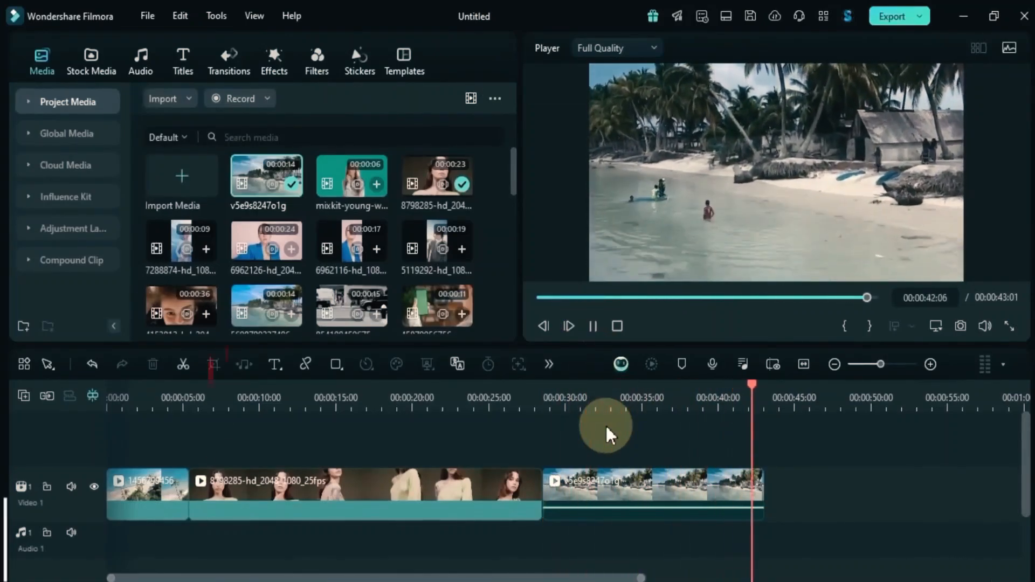
Split the portrait clip 8798285-hd at 00:00:11:14 and again at 00:00:23:21.
left_click_drag(571, 401, 277, 442)
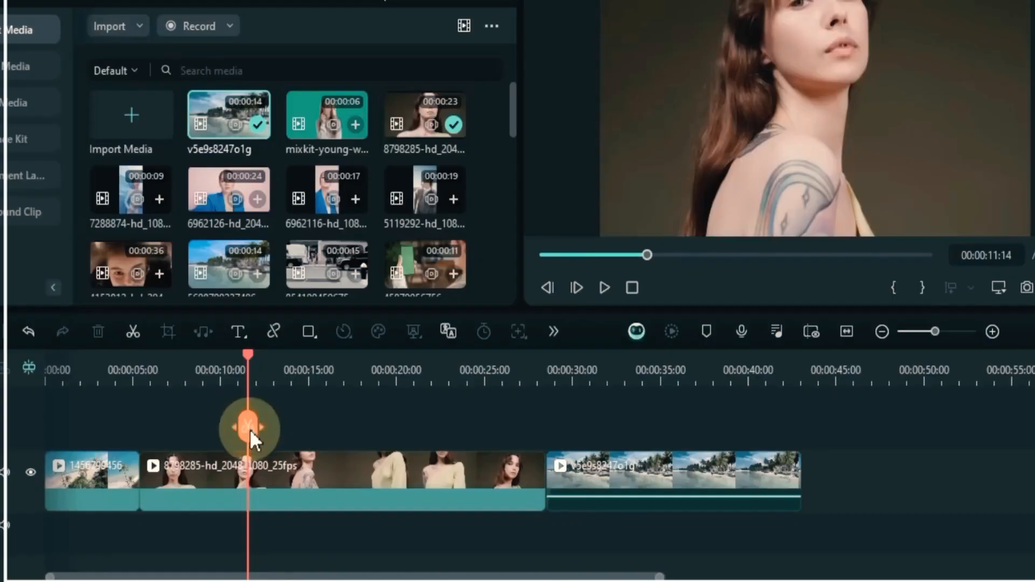
left_click(261, 454)
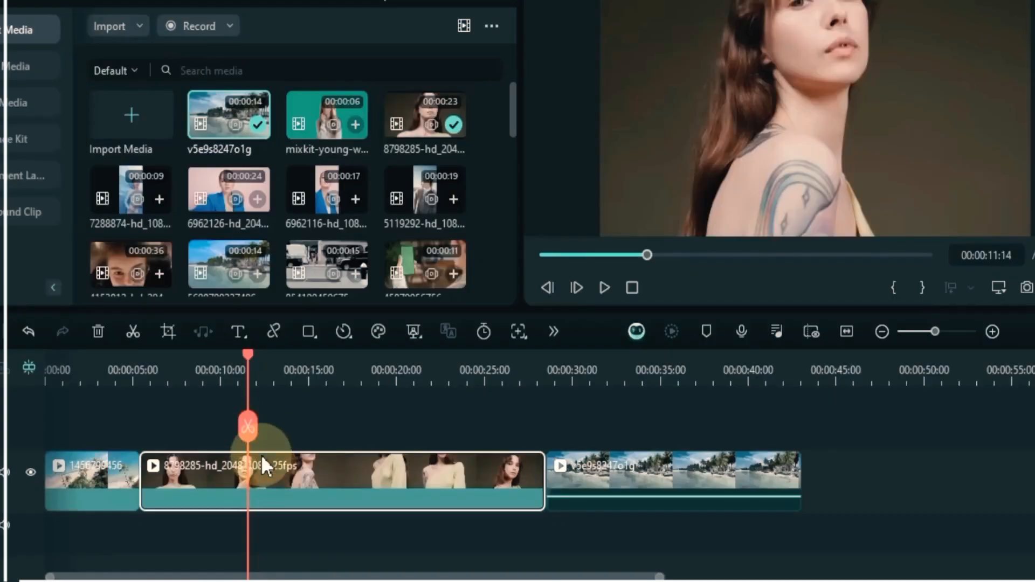
left_click(254, 428)
left_click_drag(251, 388, 465, 405)
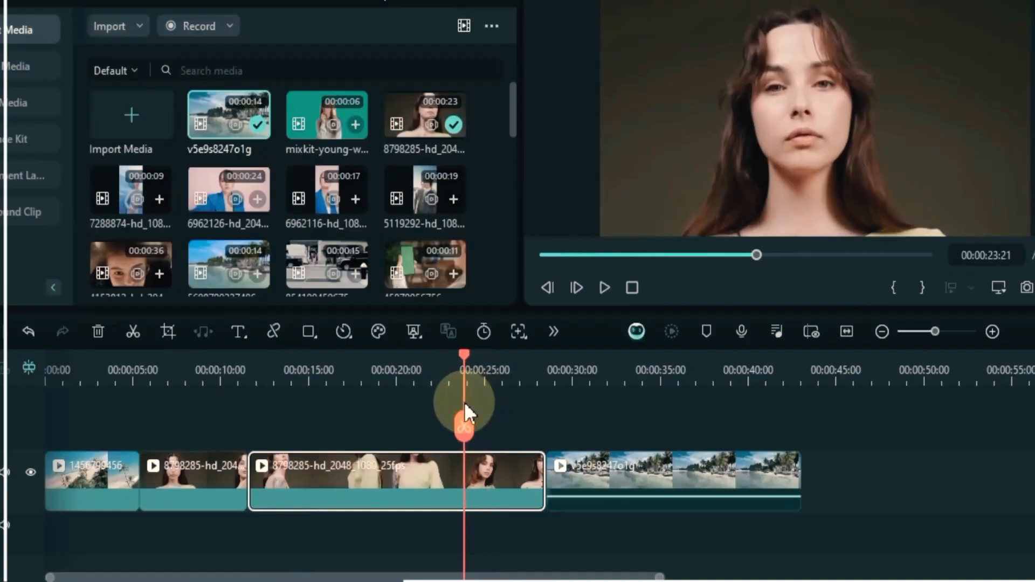
left_click(132, 335)
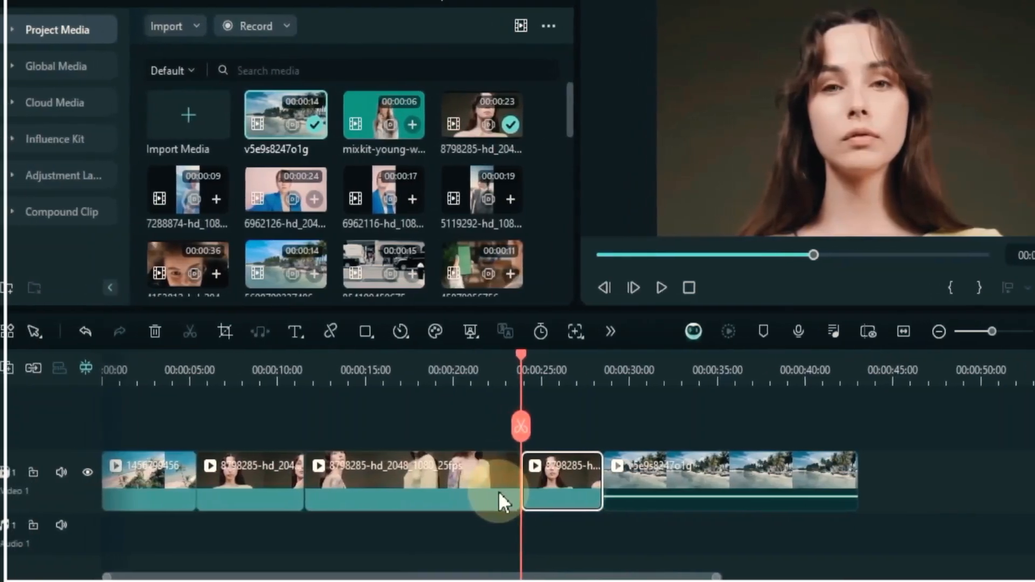
Try deleting the middle segment of the split portrait clip twice, undoing each deletion.
left_click(492, 494)
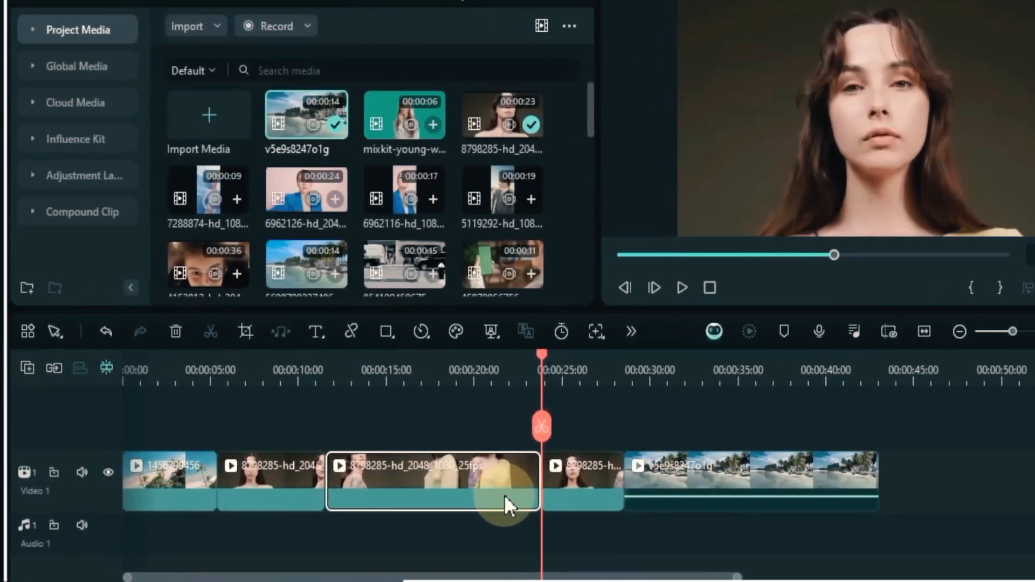
left_click(176, 331)
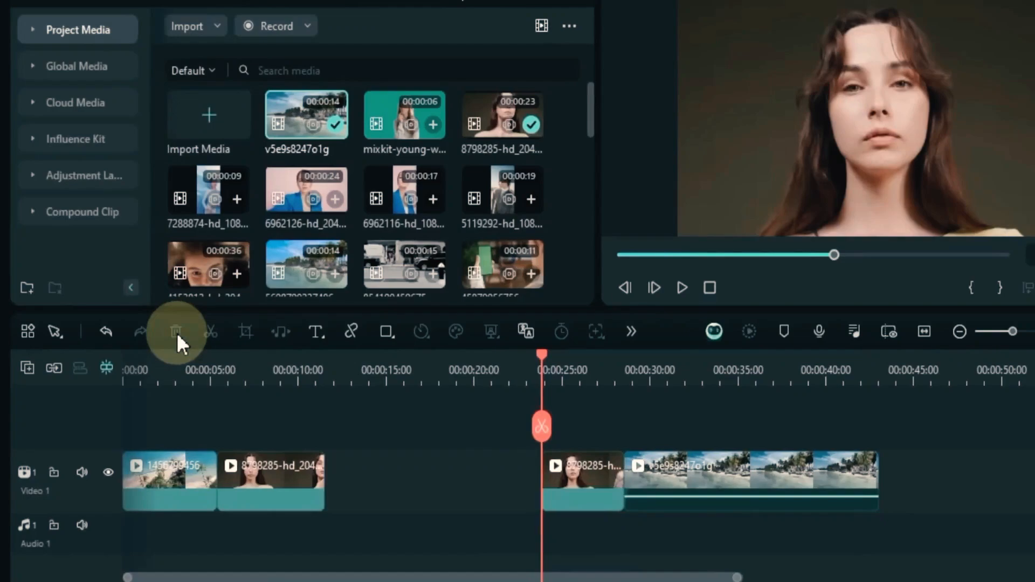
left_click(107, 334)
left_click(497, 498)
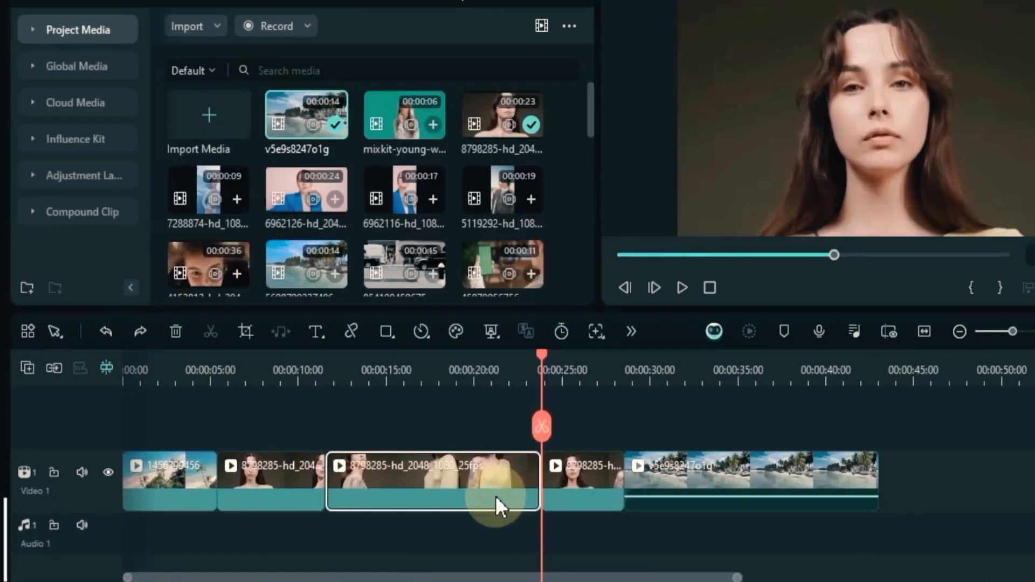
key("Delete")
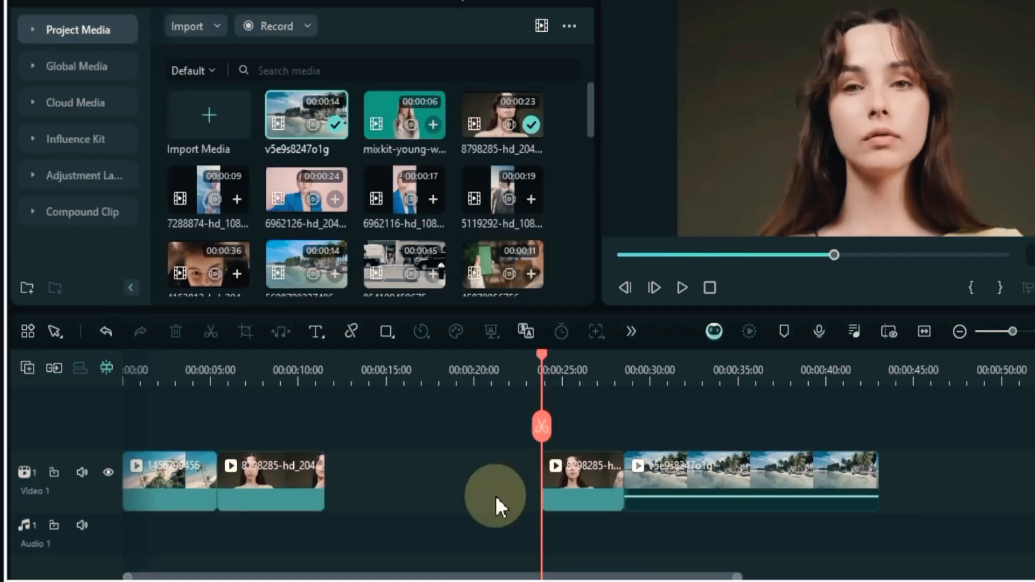
left_click(107, 332)
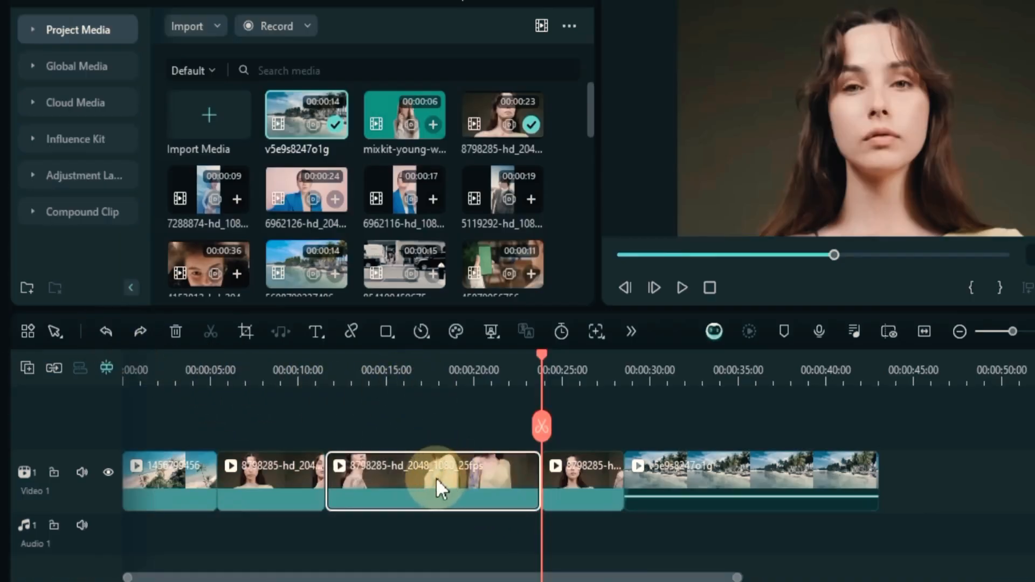
Turn the magnetic timeline on, try deleting the middle portrait segment, and undo the deletion.
left_click(52, 368)
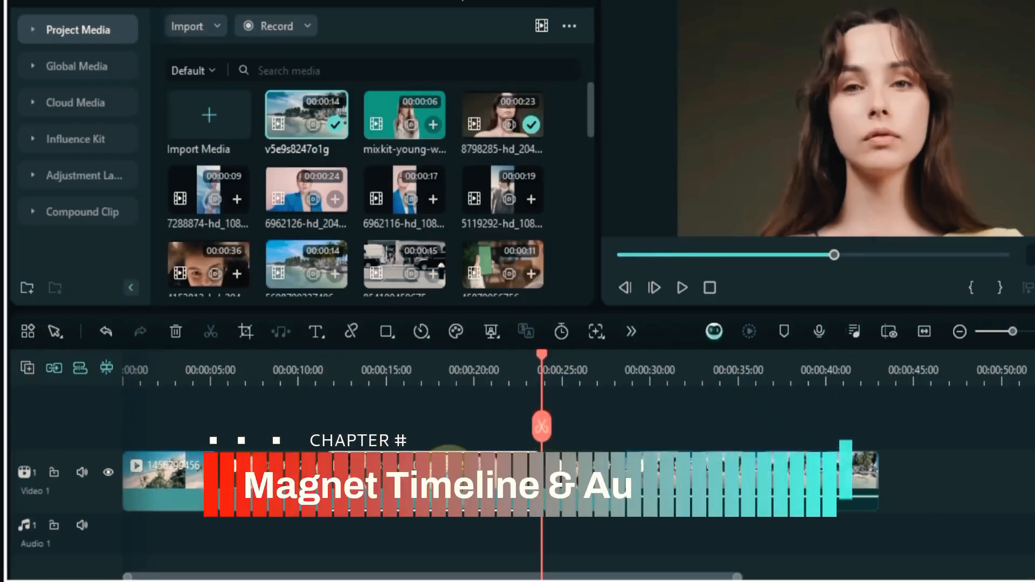
left_click(176, 333)
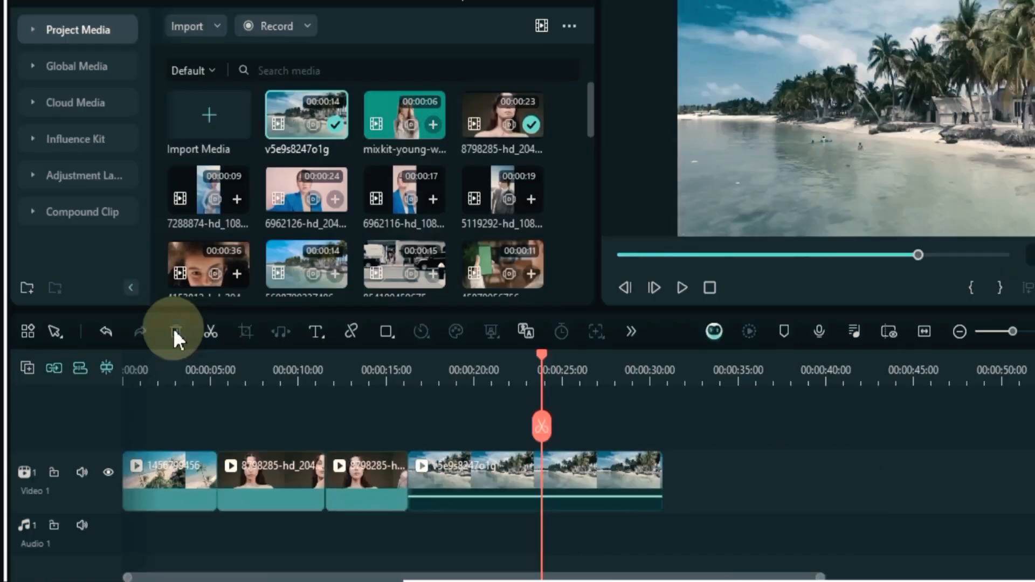
left_click(106, 332)
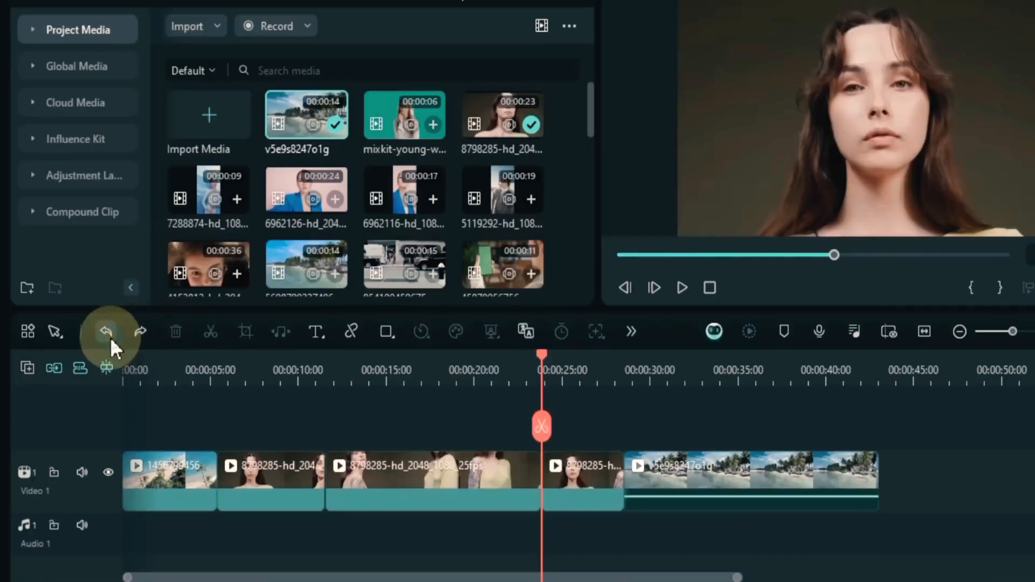
Turn the magnetic timeline off, try deleting the middle portrait segment, and undo the deletion.
left_click(54, 367)
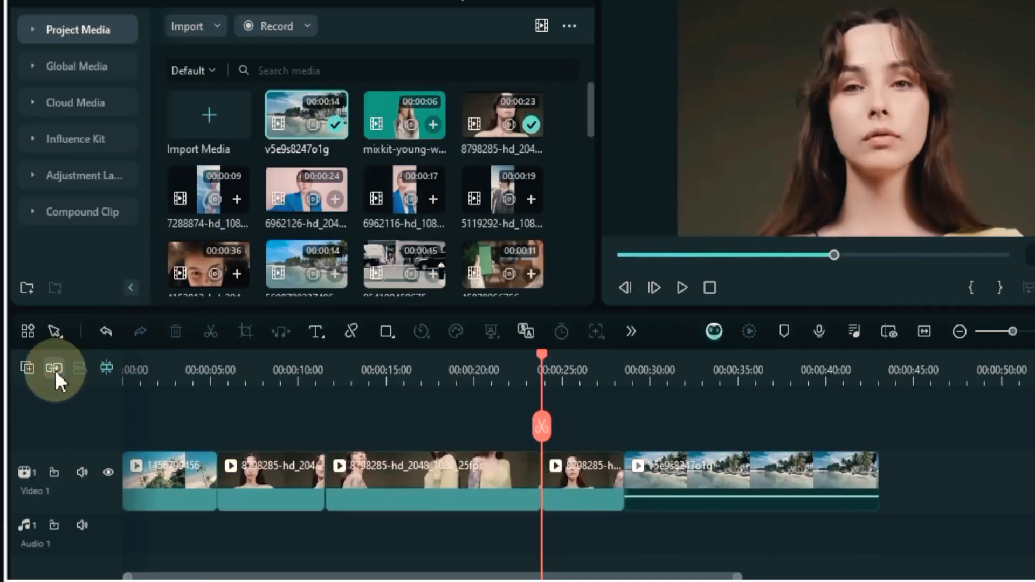
left_click(452, 466)
key("Delete")
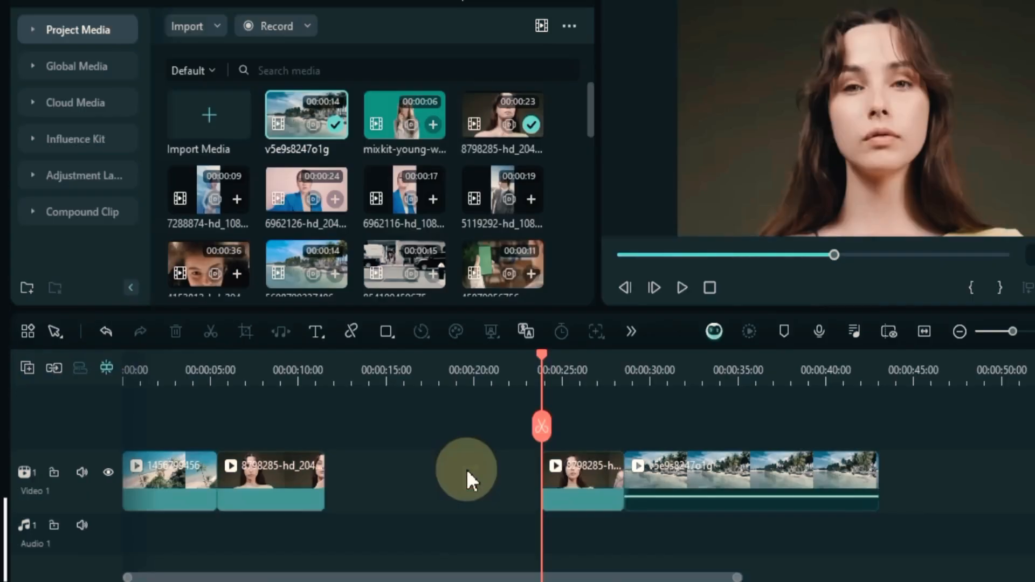
left_click(104, 331)
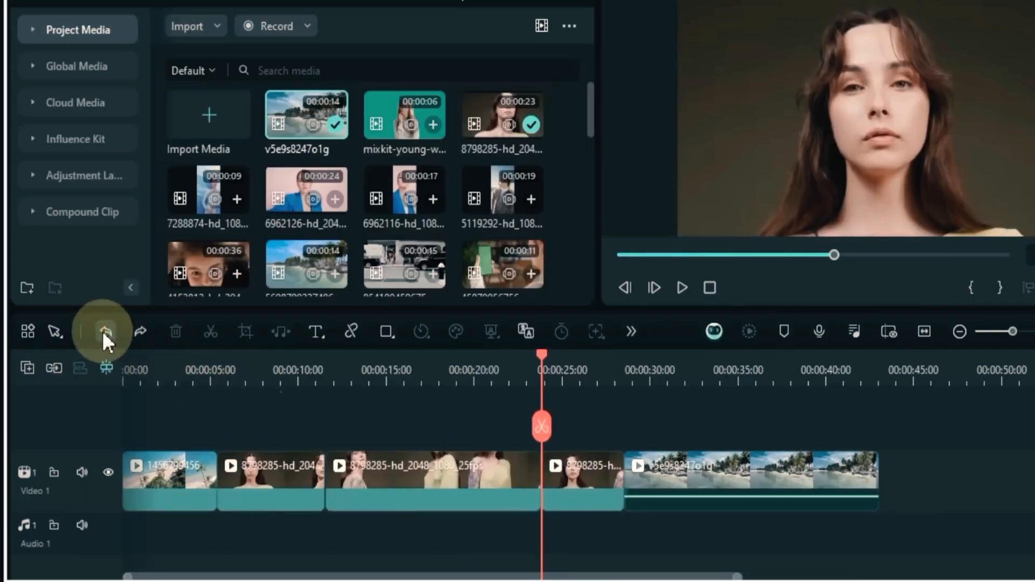
Turn the magnetic timeline back on and try trimming the end edge of the middle portrait segment.
left_click(51, 369)
left_click(426, 480)
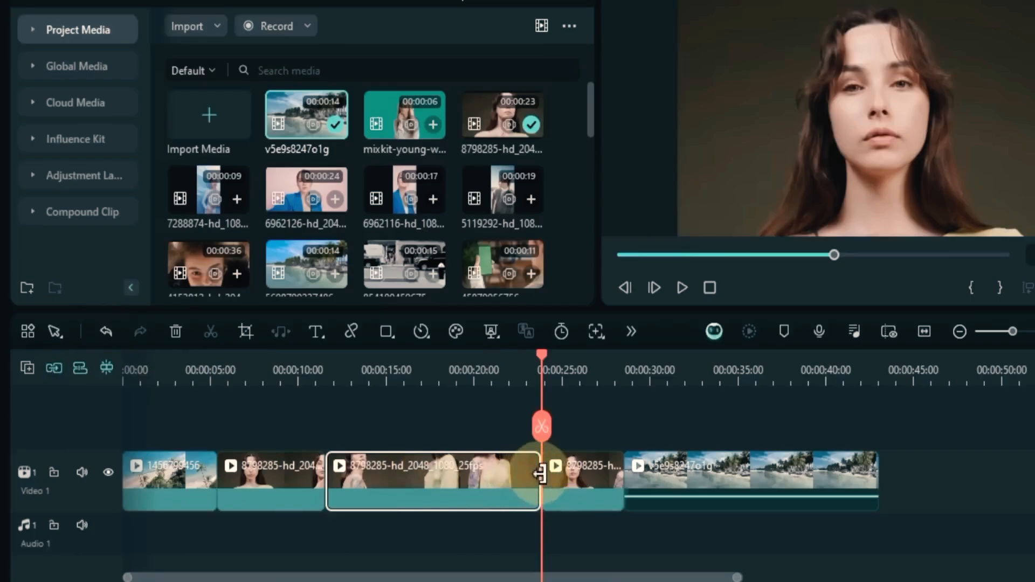
mouse_move(539, 475)
left_mouse_down()
mouse_move(381, 470)
mouse_move(538, 473)
left_mouse_up()
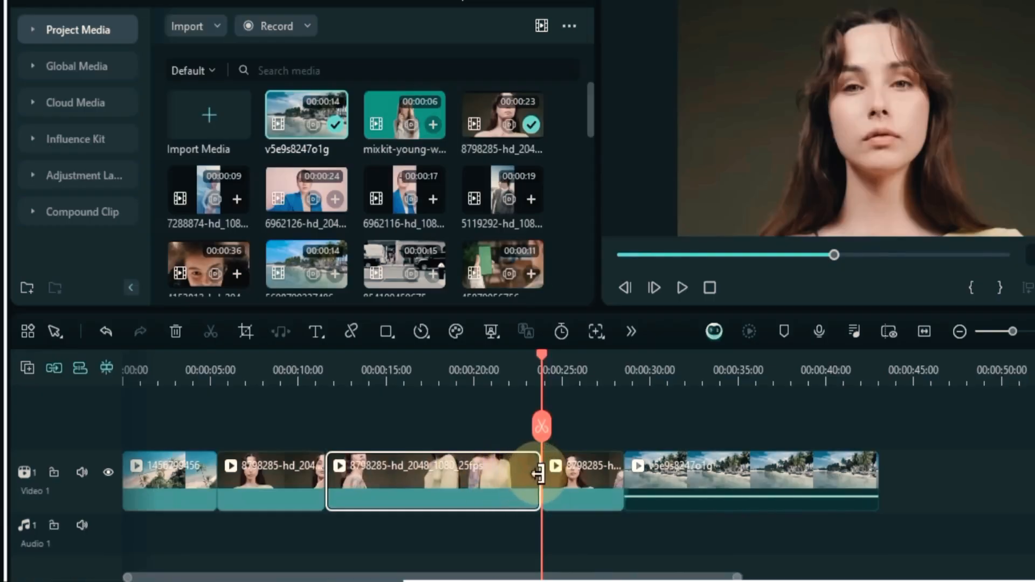
mouse_move(539, 478)
left_mouse_down()
mouse_move(512, 478)
mouse_move(539, 481)
left_mouse_up()
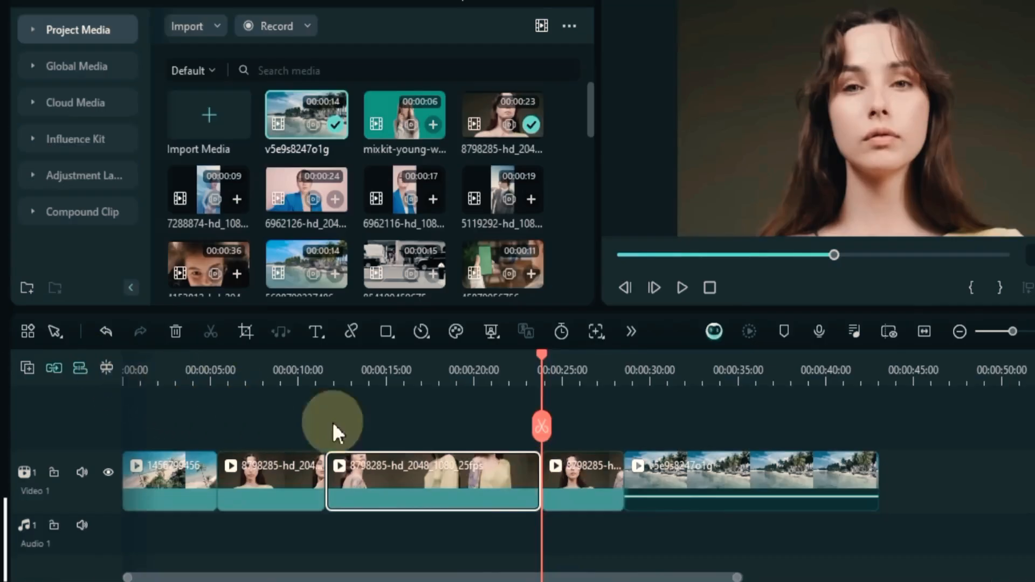
mouse_move(539, 475)
left_mouse_down()
mouse_move(381, 472)
mouse_move(535, 474)
mouse_move(537, 485)
left_mouse_up()
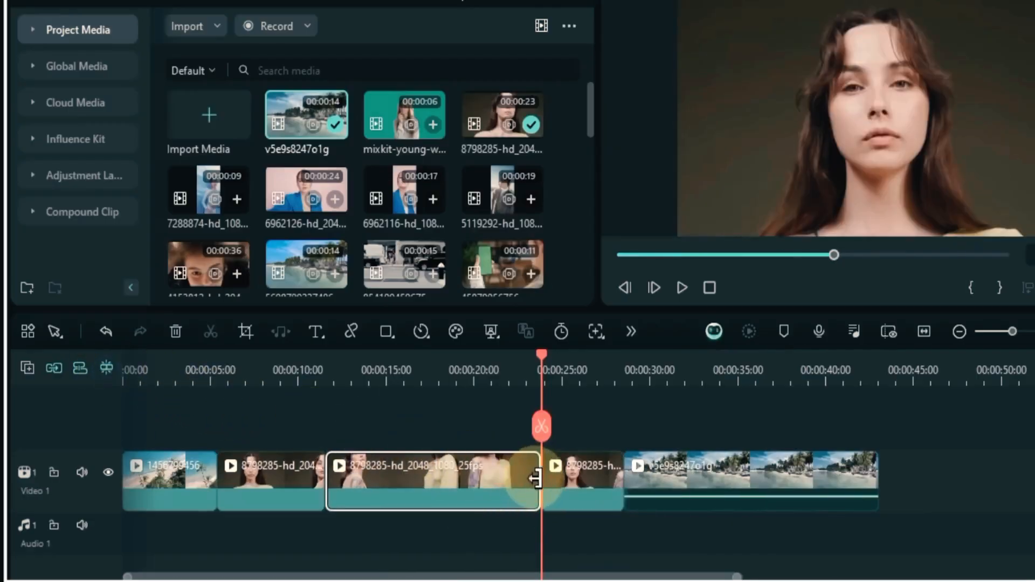
mouse_move(539, 485)
left_mouse_down()
mouse_move(548, 486)
mouse_move(539, 486)
left_mouse_up()
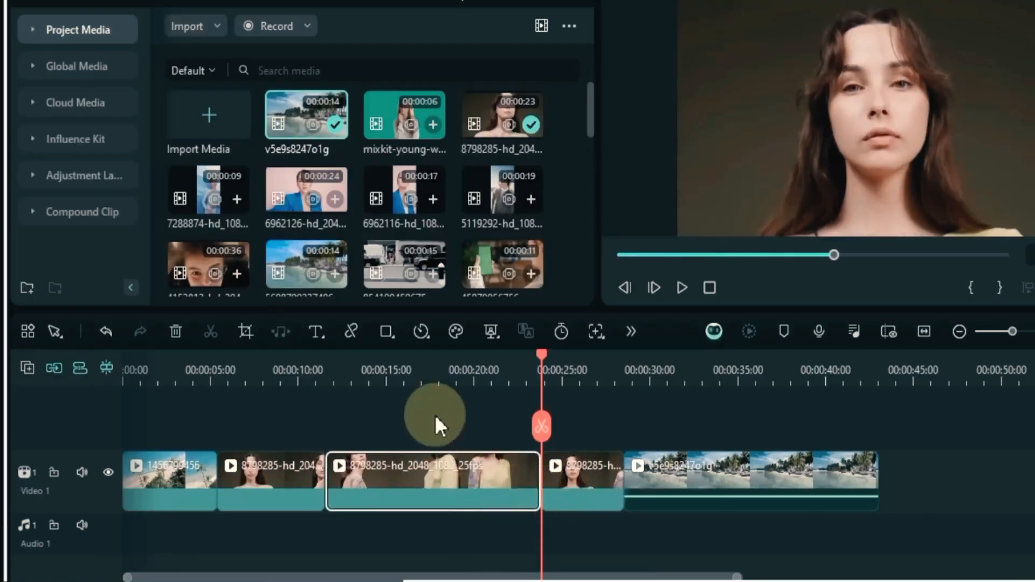
Try deleting the middle portrait segment twice with Auto Ripple on and the magnetic timeline off, undoing each deletion.
left_click(348, 331)
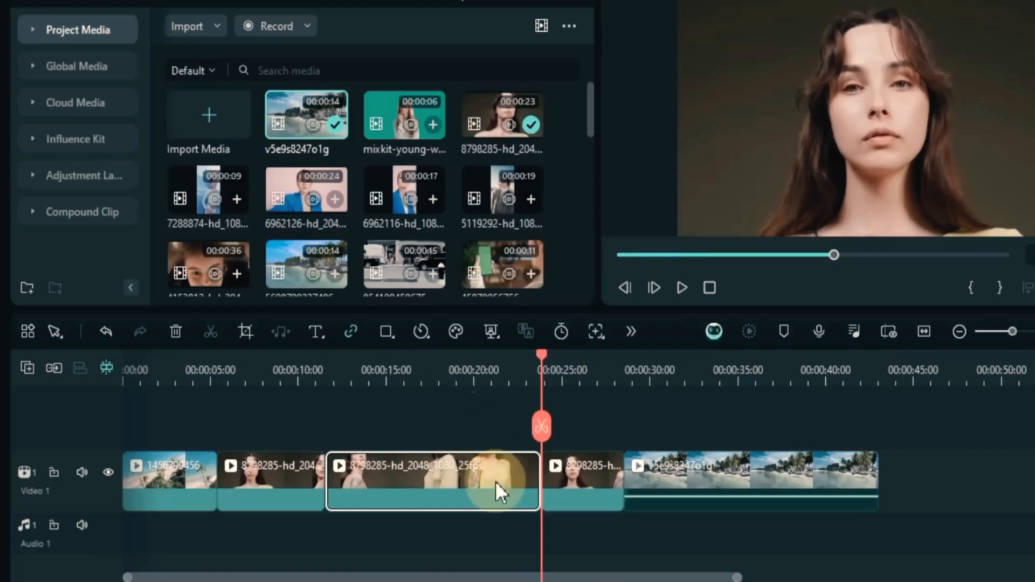
key("Delete")
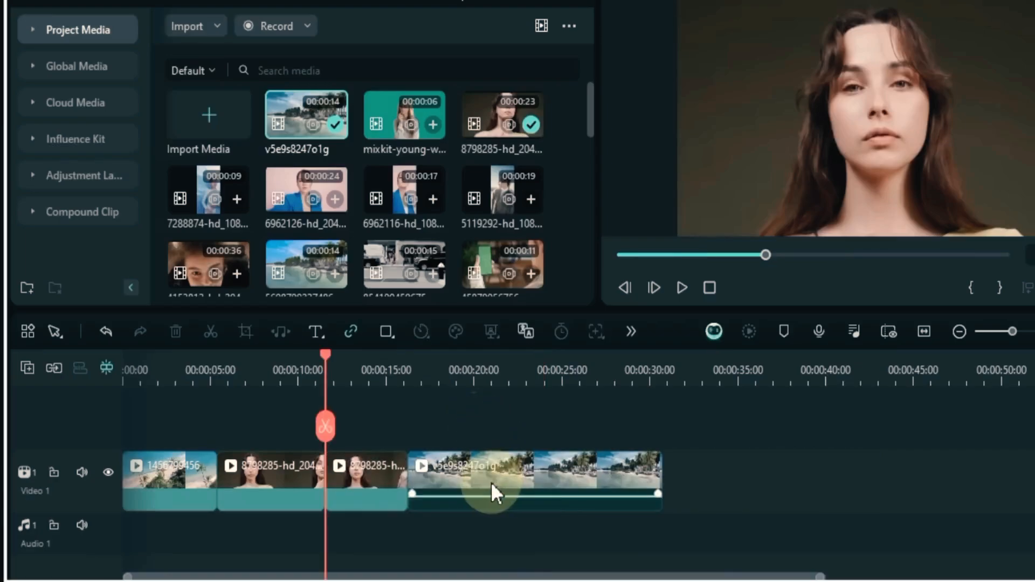
key("ctrl+z")
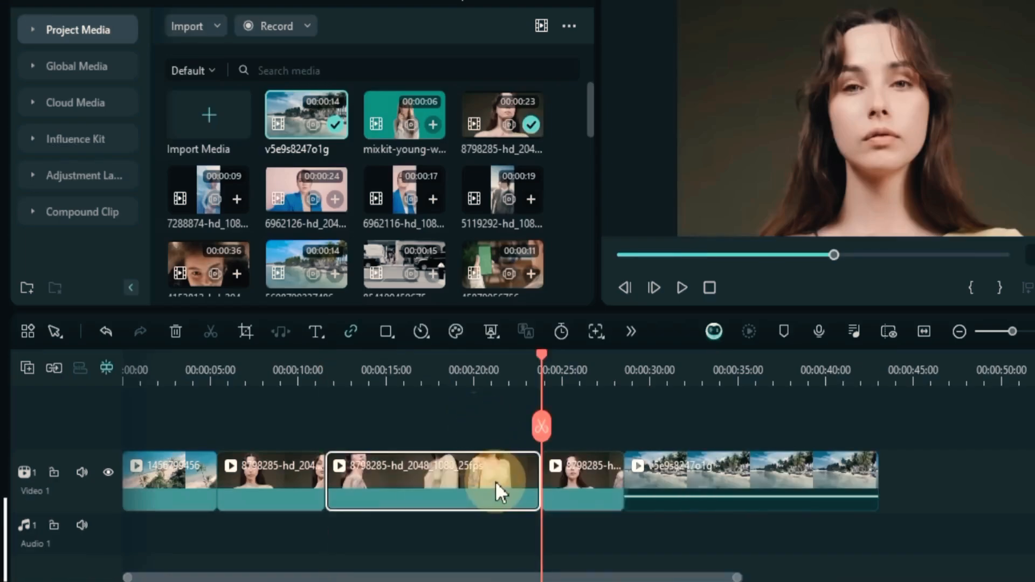
left_click(348, 331)
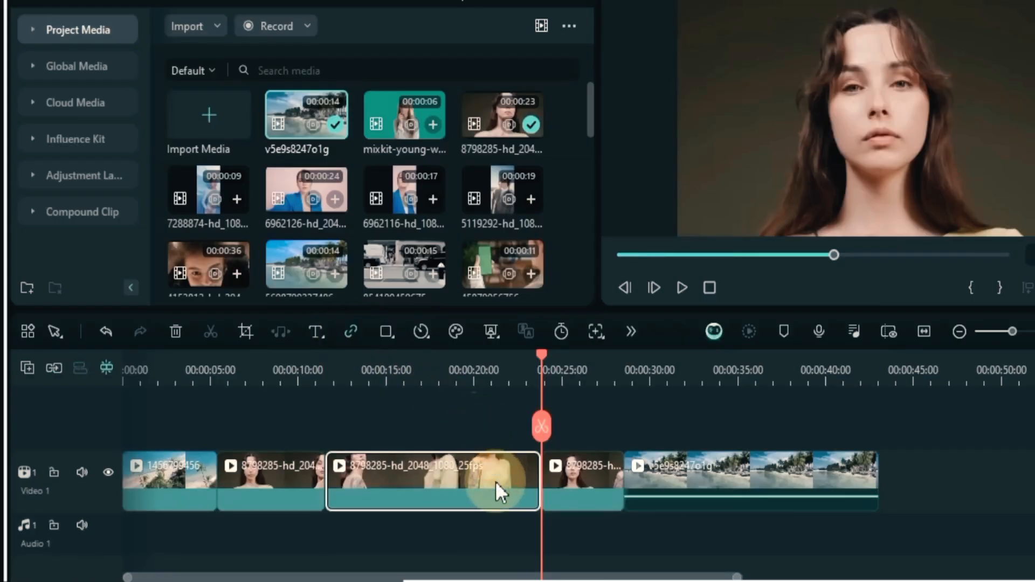
key("Delete")
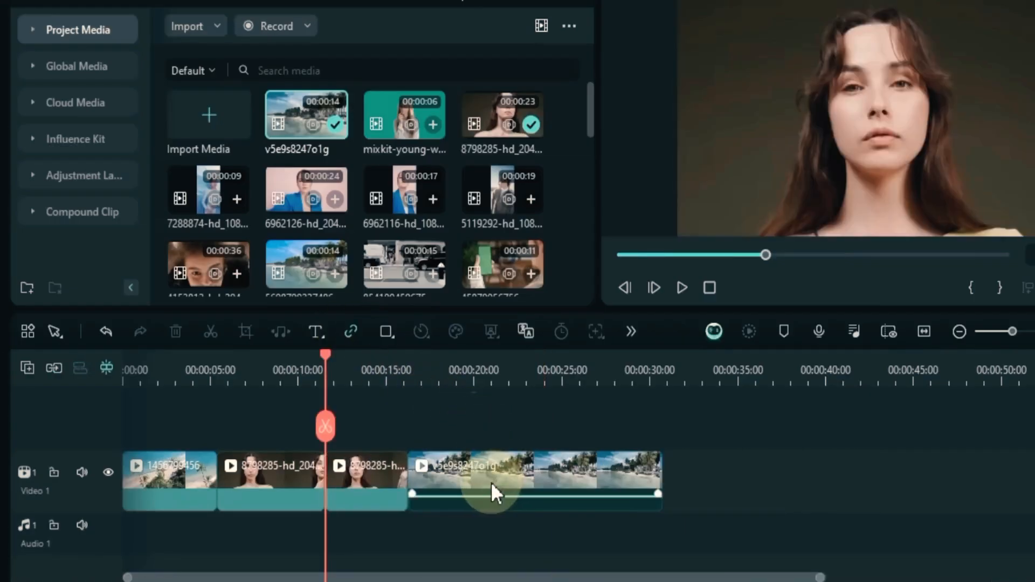
left_click(108, 336)
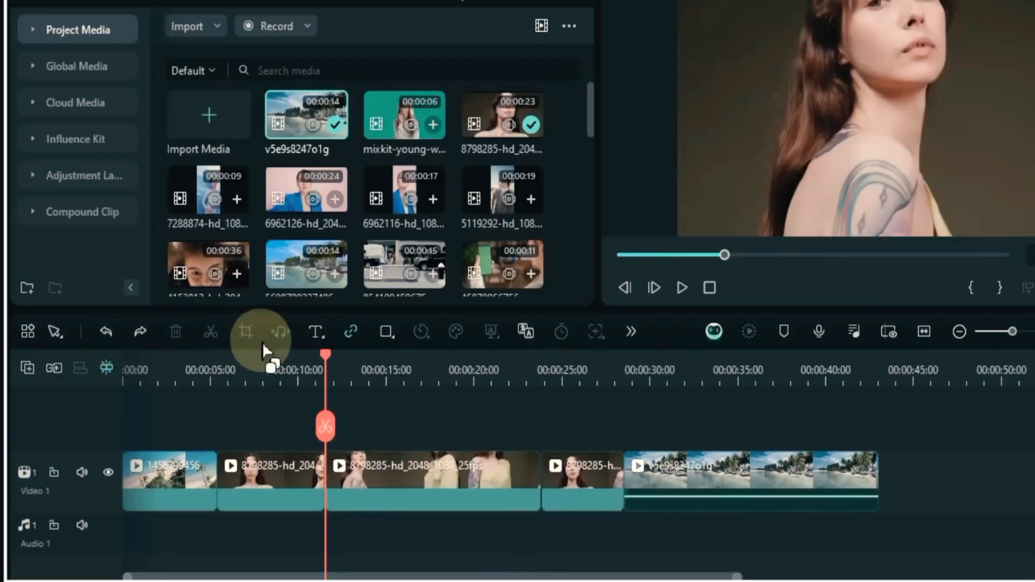
Try deleting the middle portrait segment with both Auto Ripple and the magnetic timeline off, and undo the deletion.
left_click(481, 480)
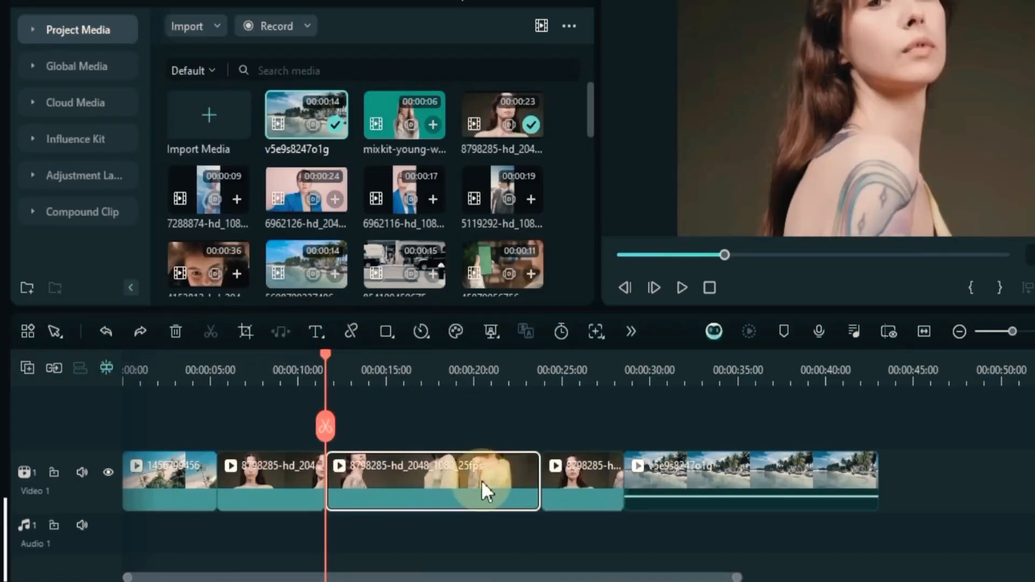
key("Delete")
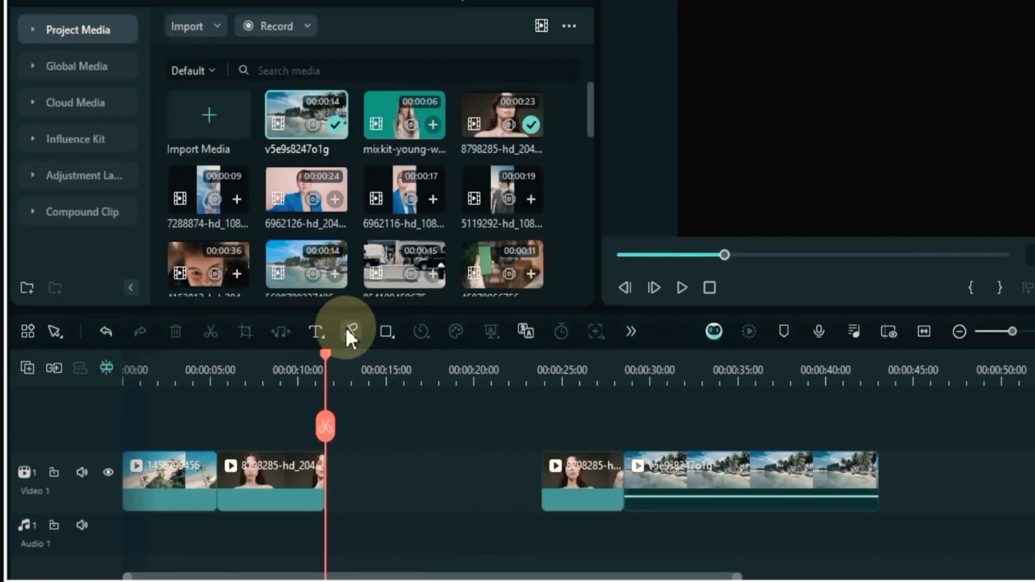
left_click(105, 337)
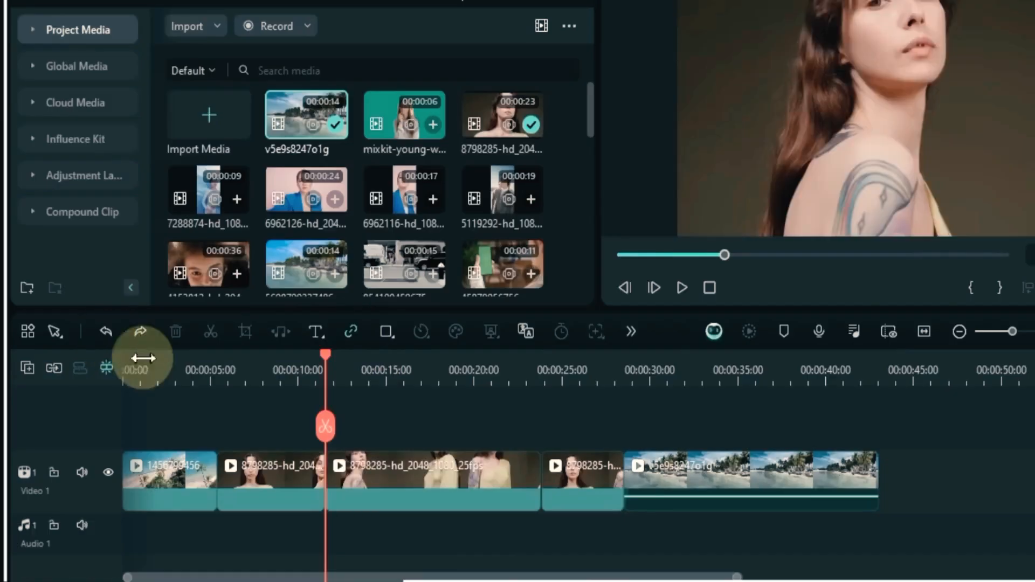
Ripple-delete the middle portrait segment so the following clips close the gap.
left_click(487, 487)
key("shift+Delete")
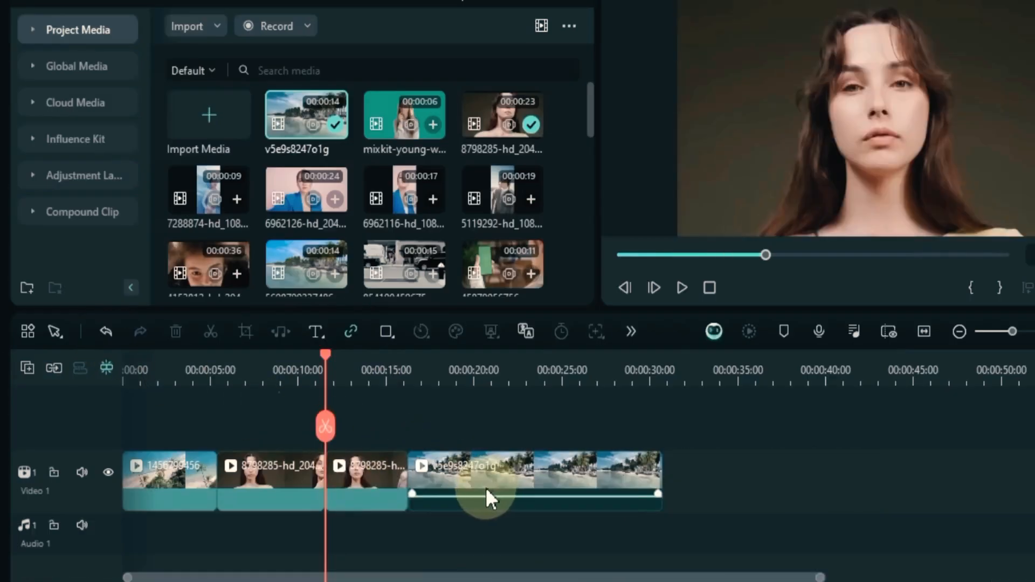
left_click(199, 396)
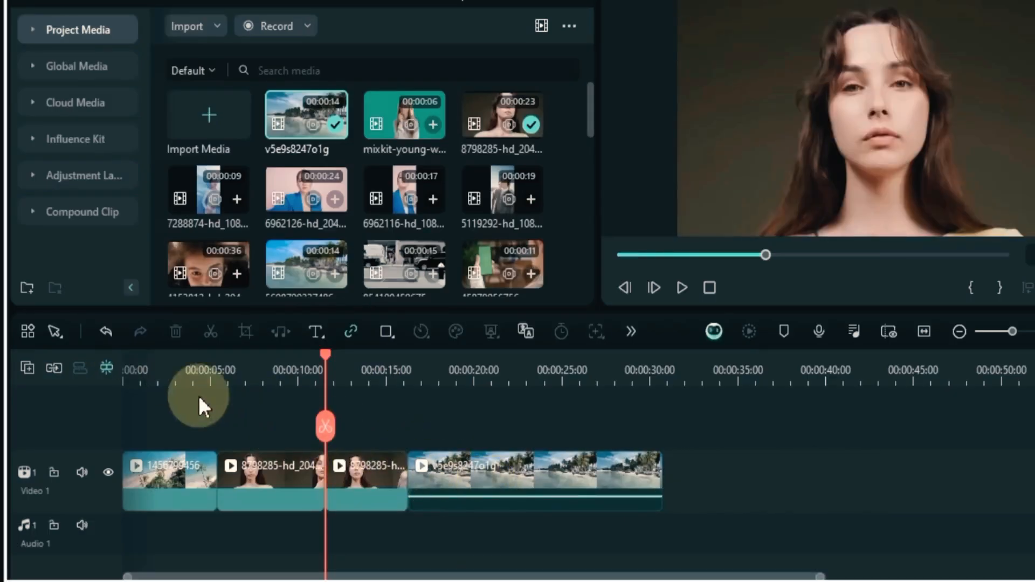
With the magnetic timeline on, place the 6962126-hd clip on Video 2 above the portrait segments and try sliding it along the track.
left_click(49, 368)
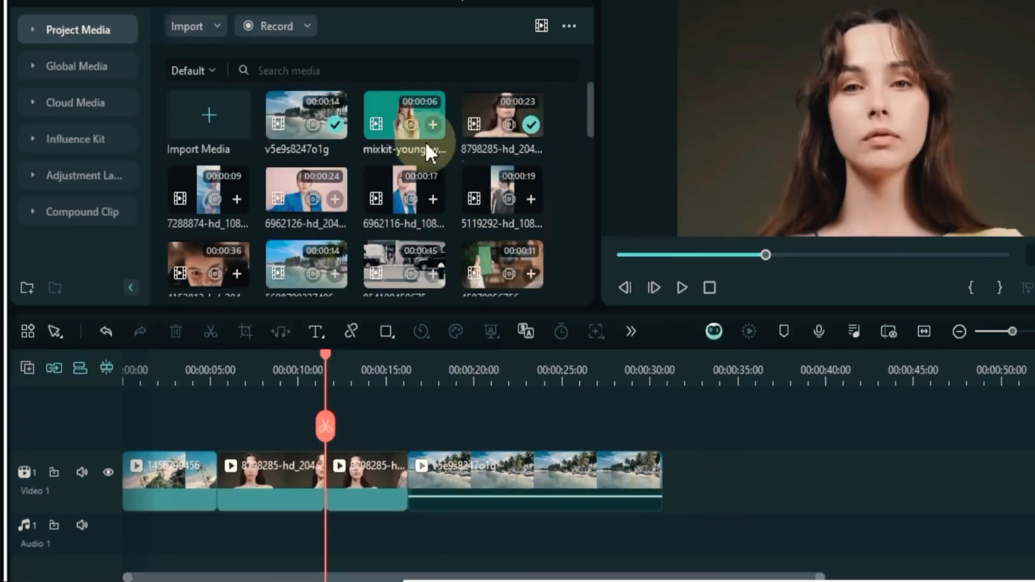
left_click_drag(274, 196, 434, 496)
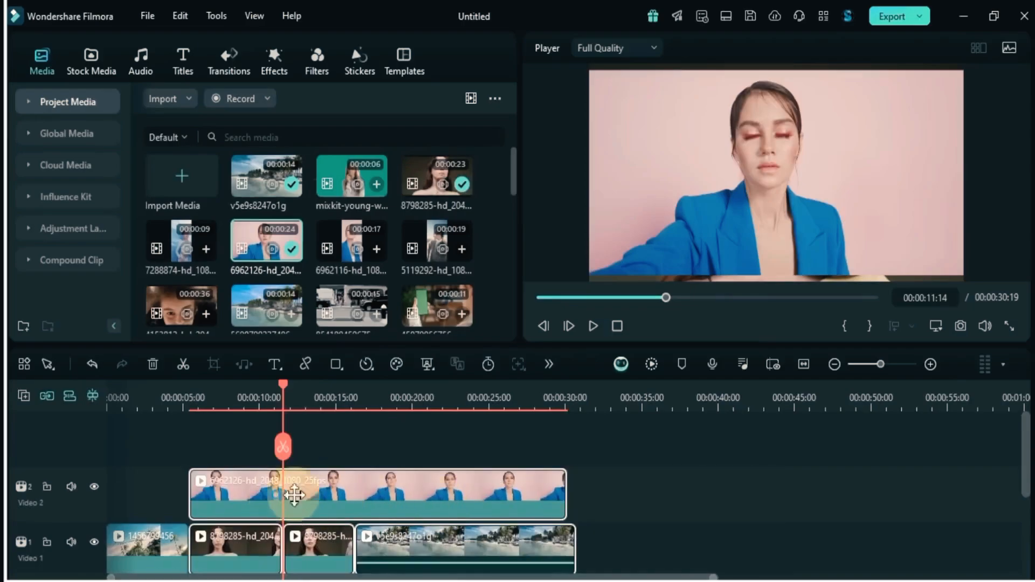
left_click_drag(289, 492, 466, 499)
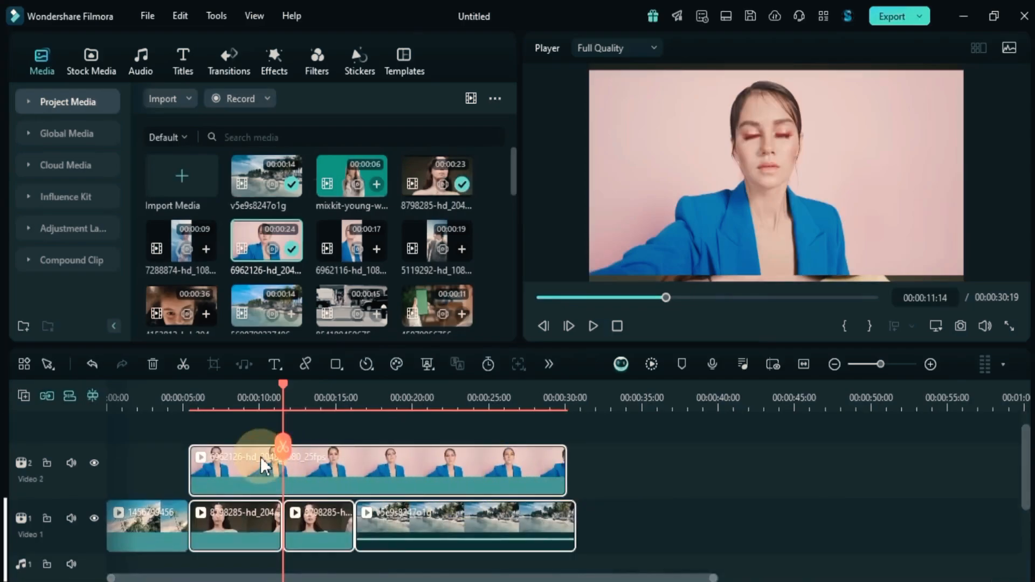
left_click_drag(261, 462, 399, 473)
left_click(158, 463)
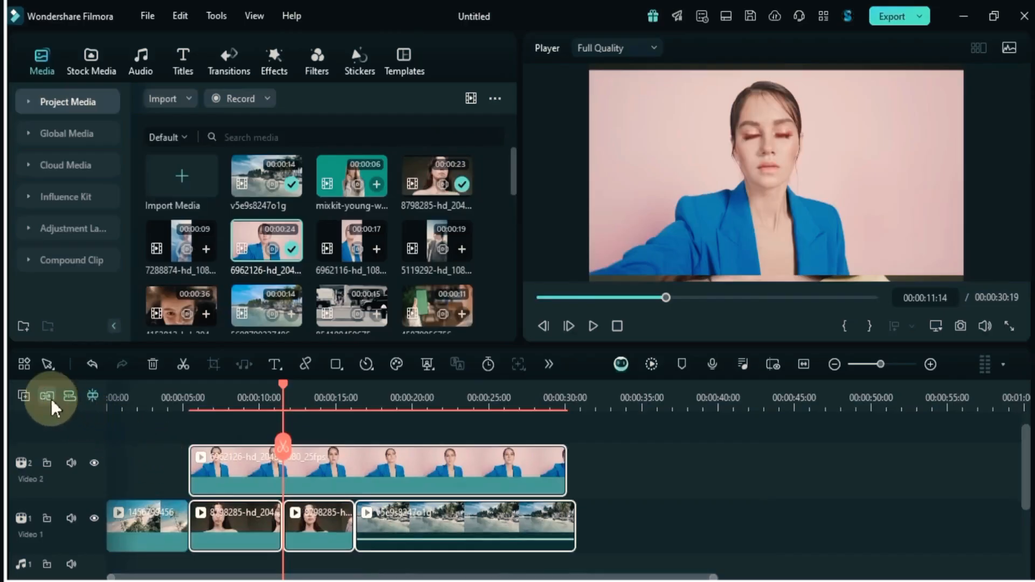
Slide the selected clips to about 22 s and back to about 16 s with the magnetic timeline off, and retry with it on.
left_click_drag(223, 467, 470, 474)
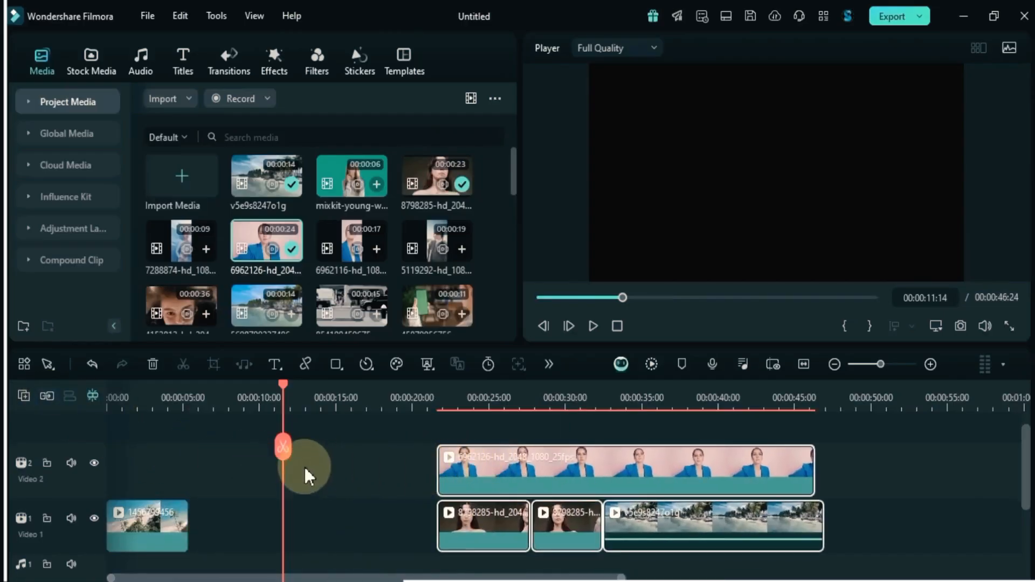
left_click_drag(559, 469, 443, 476)
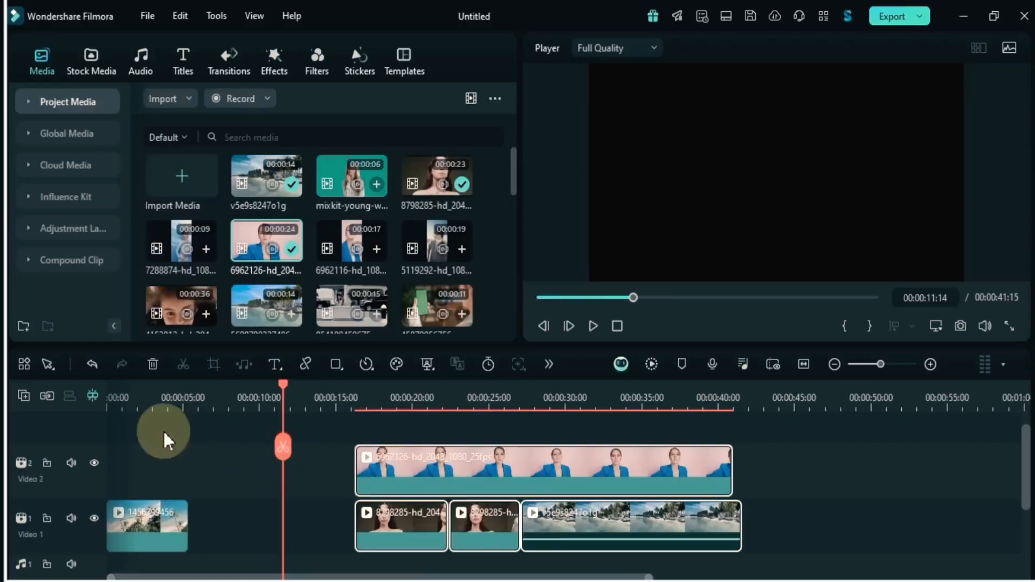
left_click(47, 396)
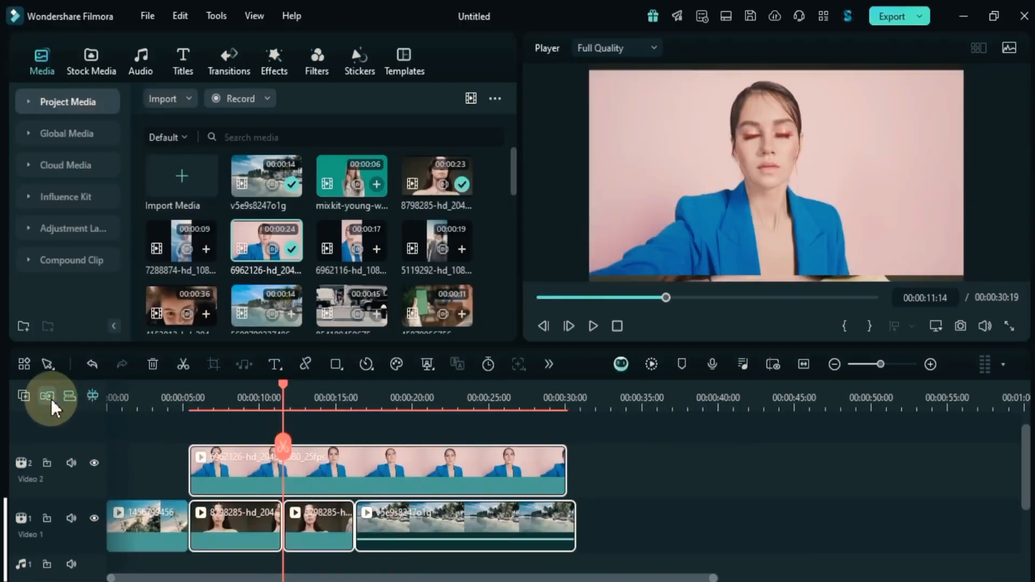
left_click_drag(248, 475, 387, 476)
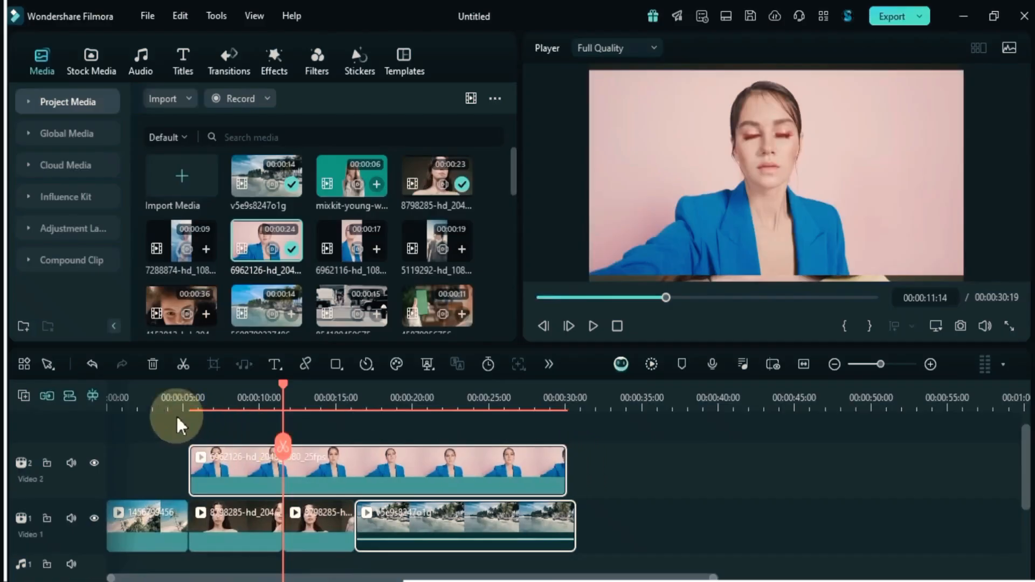
Turn the magnetic timeline off and delete the 6962126-hd clip from Video 2.
left_click(50, 400)
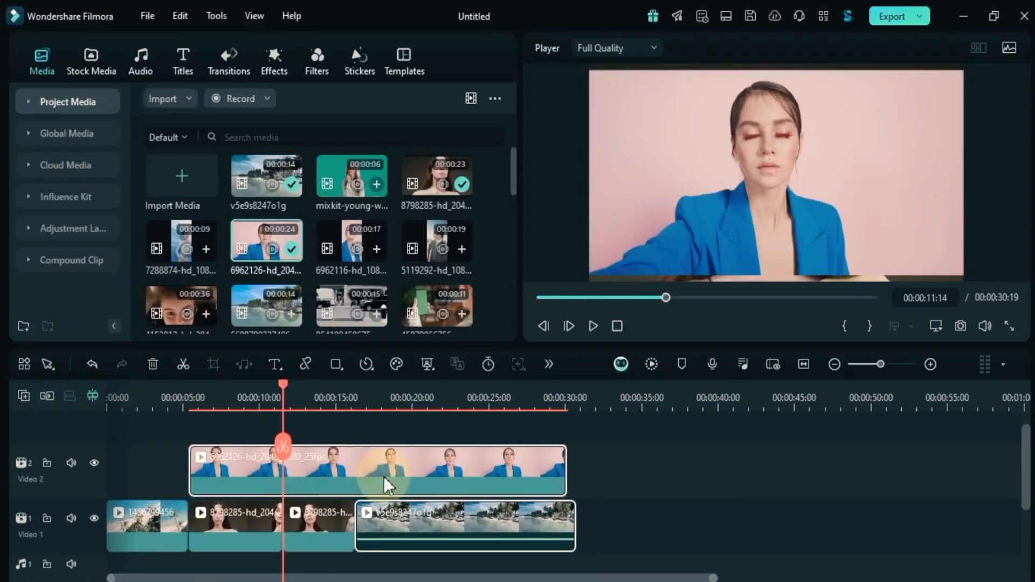
left_click(429, 476)
key("Delete")
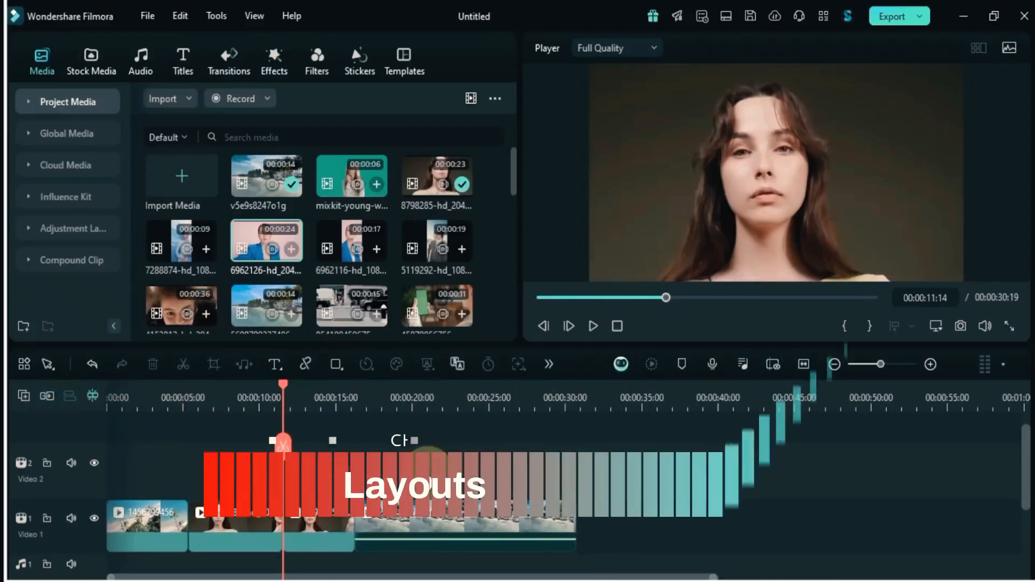
Open the properties of the second portrait segment on Video 1 and apply the Default workspace layout.
double_click(316, 536)
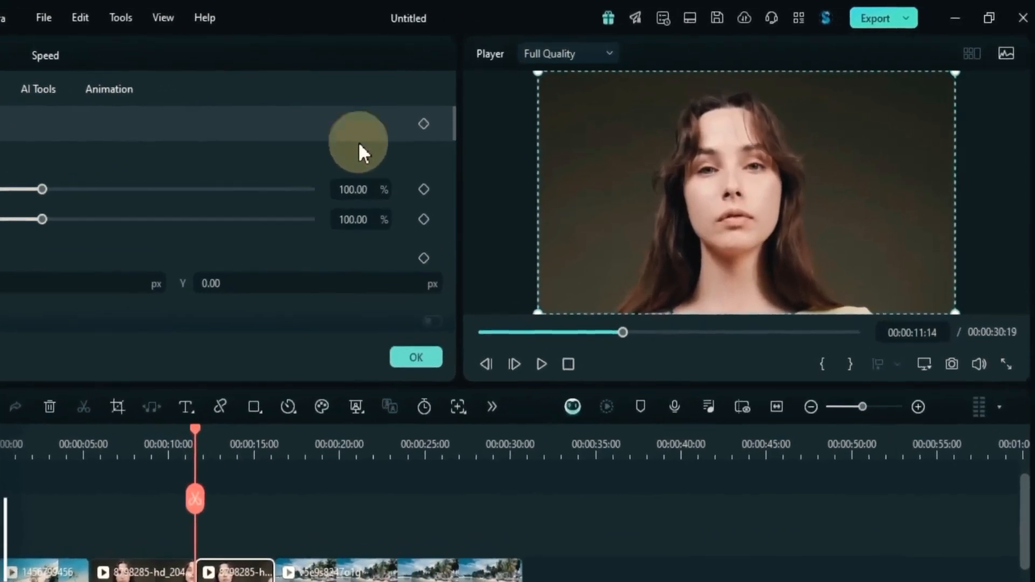
left_click(698, 18)
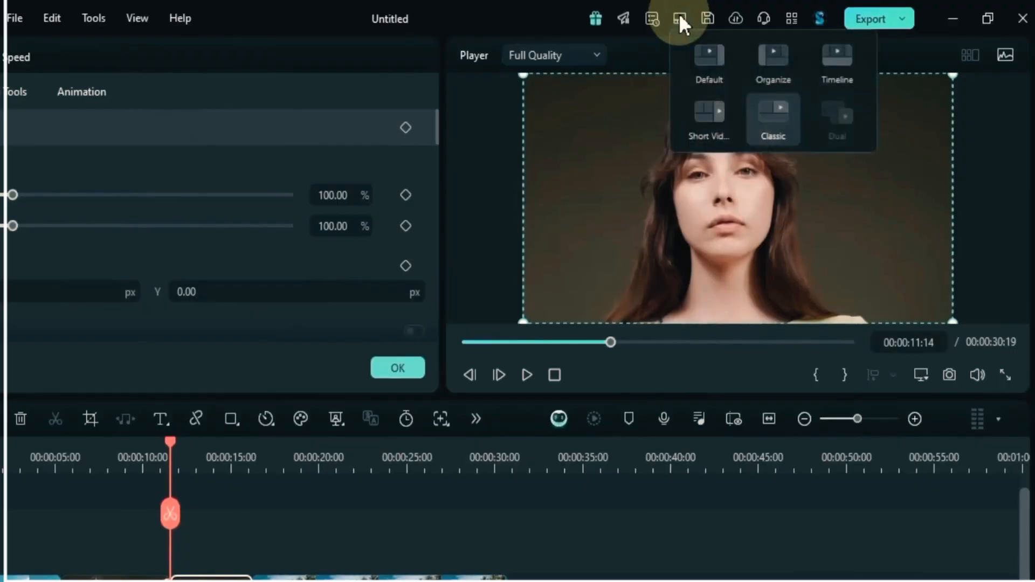
left_click(709, 56)
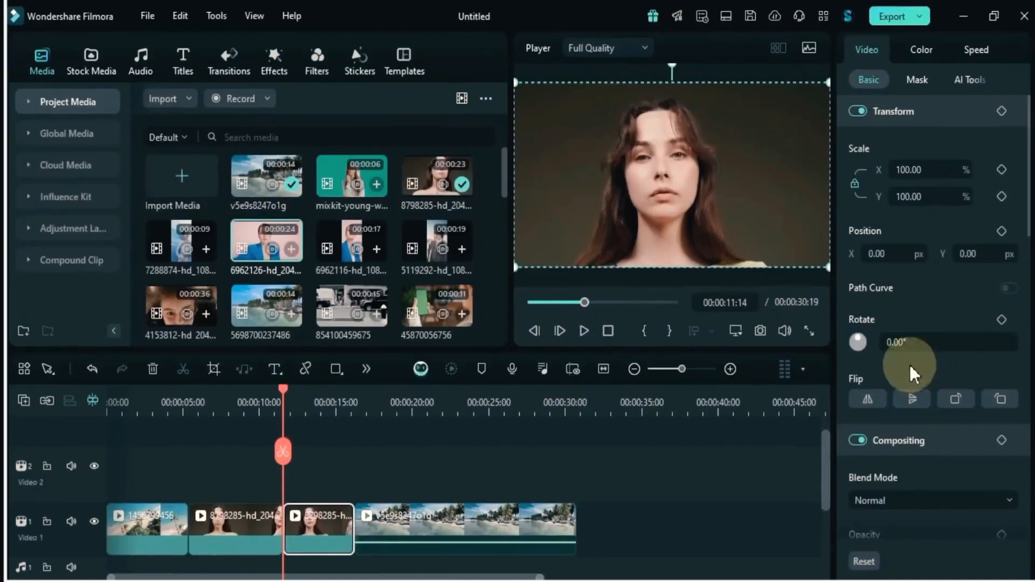
Apply the Organize workspace layout and look through the enlarged media library.
left_click(725, 18)
left_click(812, 62)
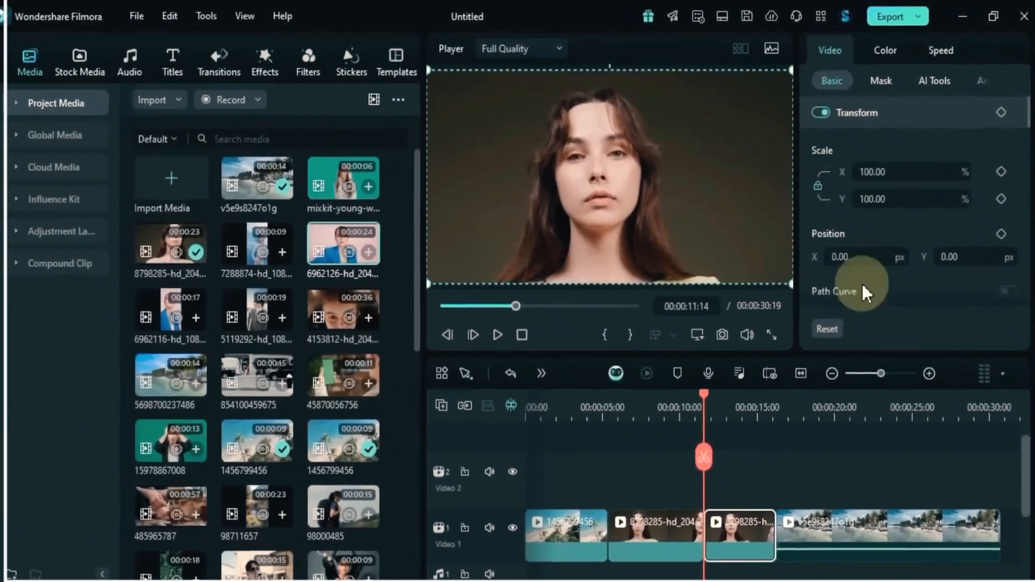
scroll(814, 511, "down", 2)
scroll(862, 452, "down", 2)
scroll(861, 455, "up", 3)
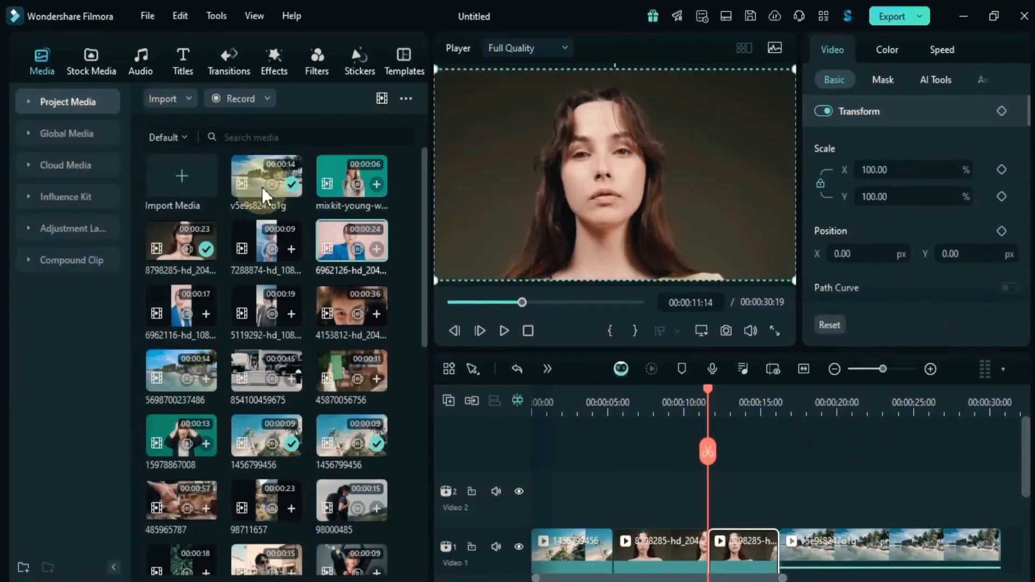
scroll(294, 372, "down", 6)
scroll(296, 366, "up", 6)
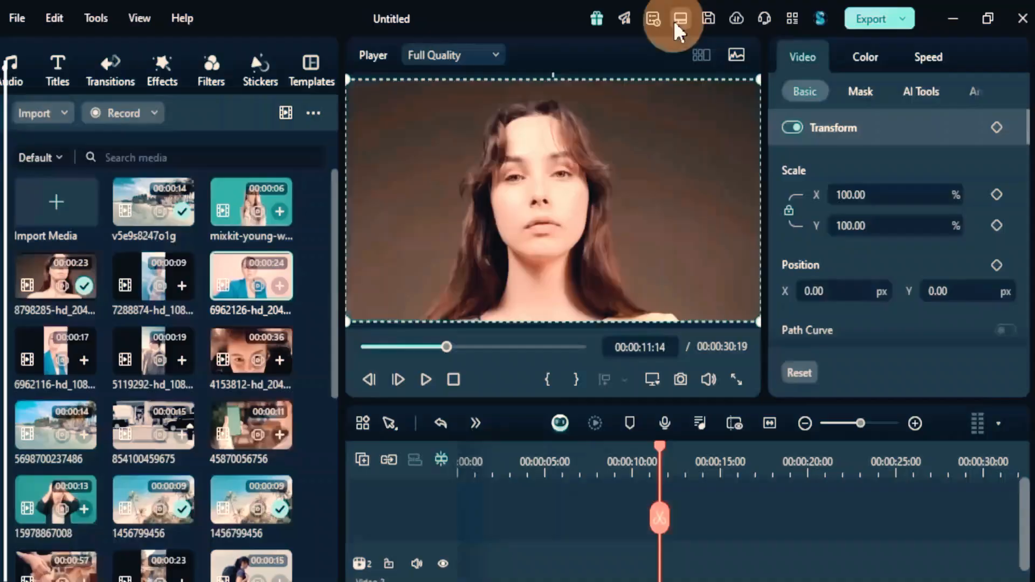
Apply the Timeline workspace layout and look over the tracks in the widened timeline.
left_click(693, 17)
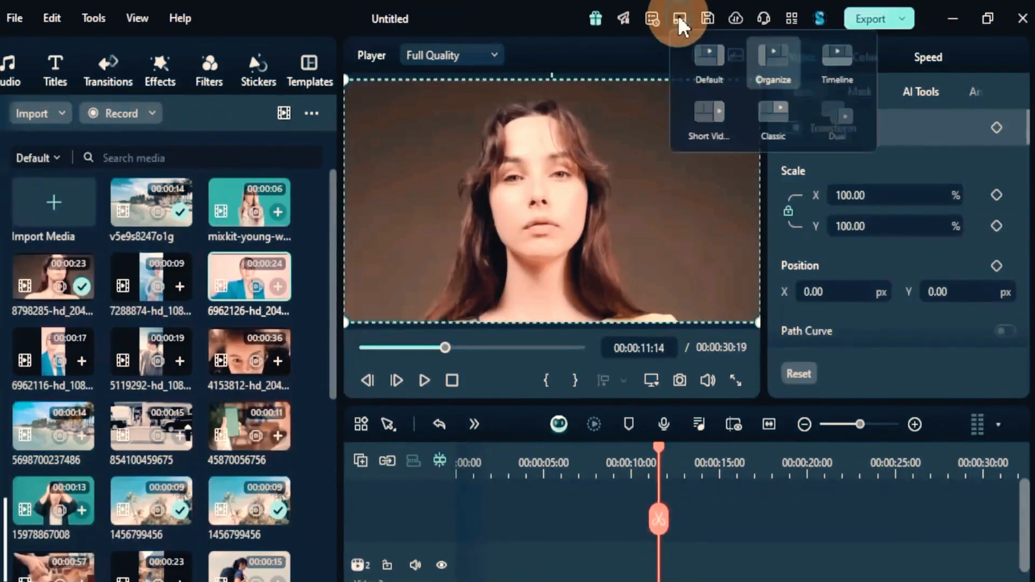
left_click(851, 78)
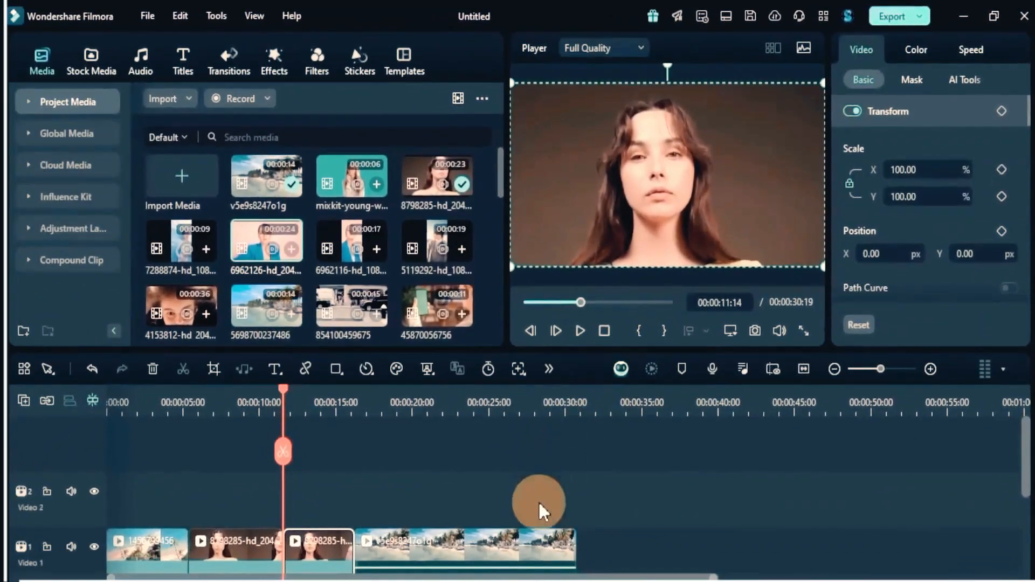
scroll(530, 514, "down", 2)
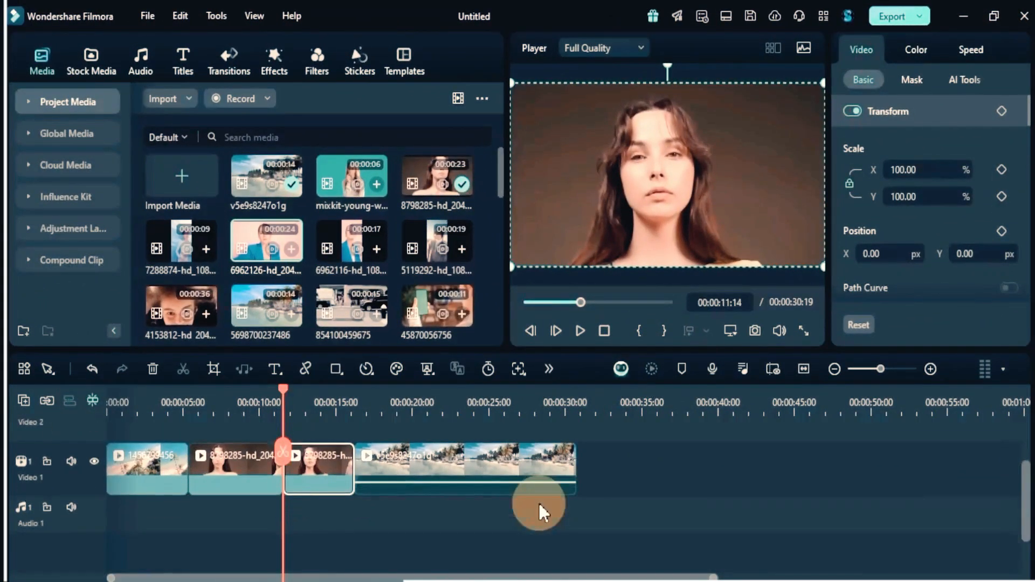
scroll(530, 514, "up", 2)
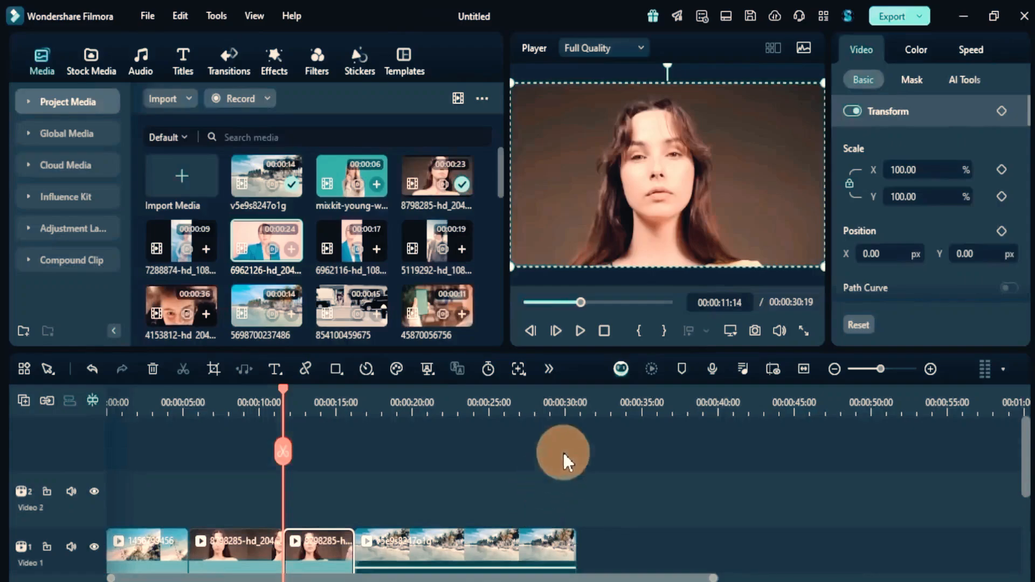
Apply the Short Video workspace layout, placing the playhead past the last clip with nothing selected.
left_click(726, 17)
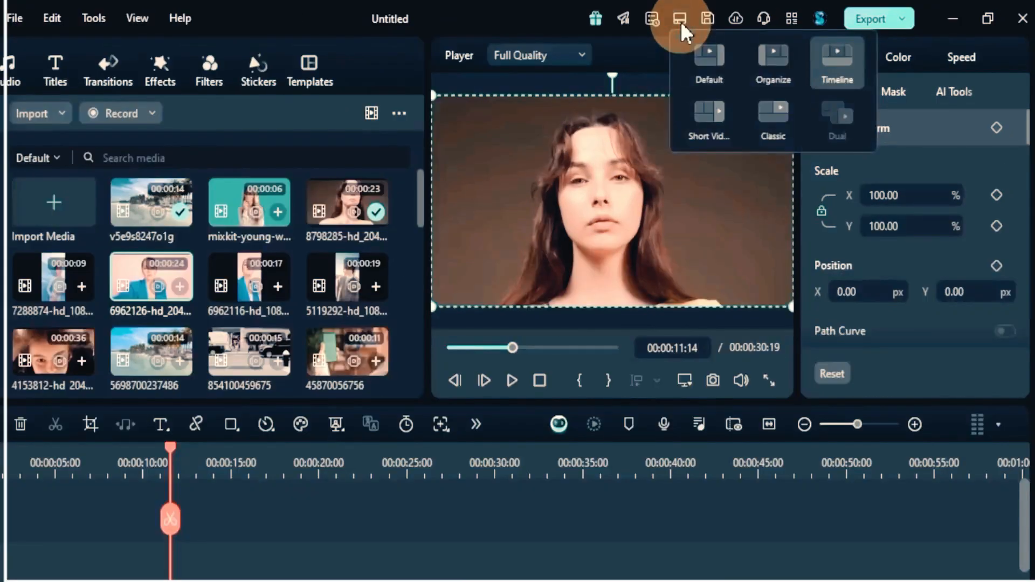
left_click(706, 116)
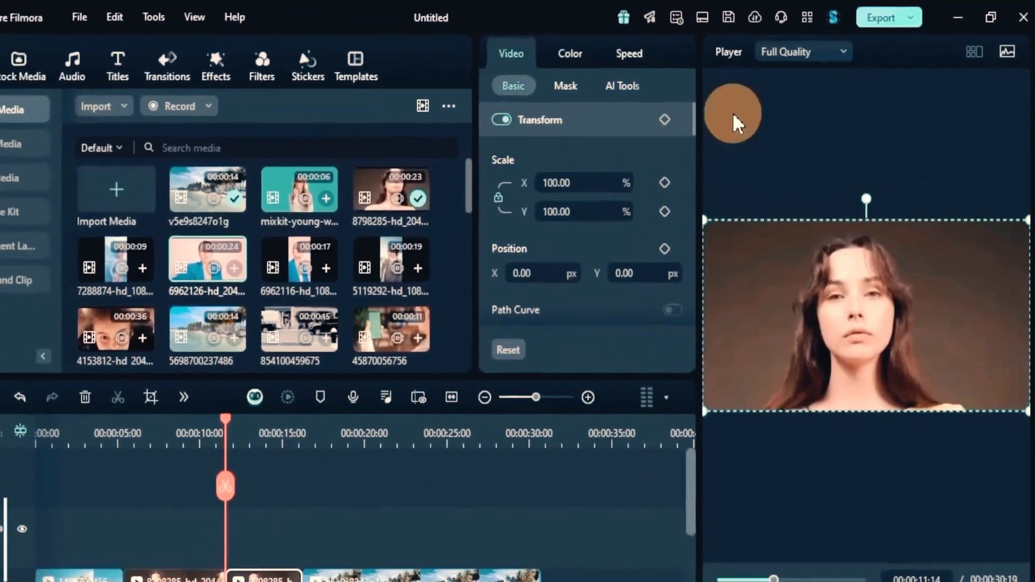
left_click(595, 391)
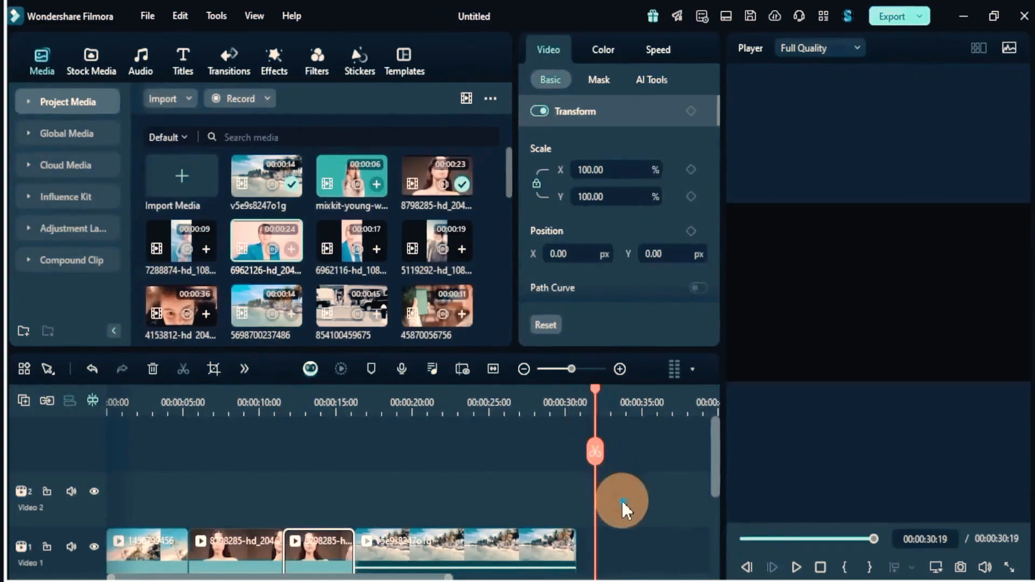
left_click(625, 509)
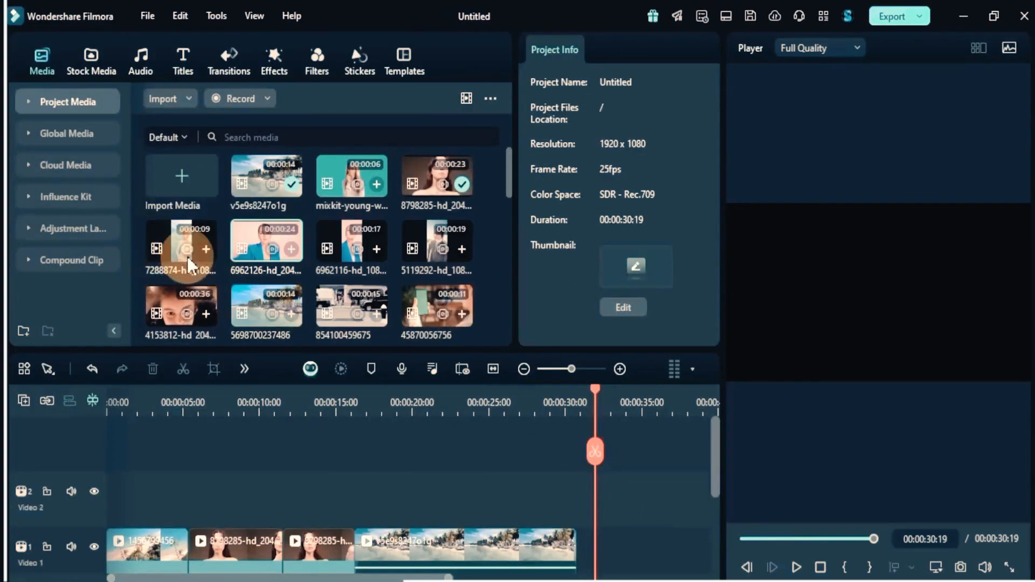
Append the 7288874-hd clip to the end of Video 1, match the project to its 1080 x 2048 25fps settings, and preview it.
left_click_drag(176, 251, 588, 552)
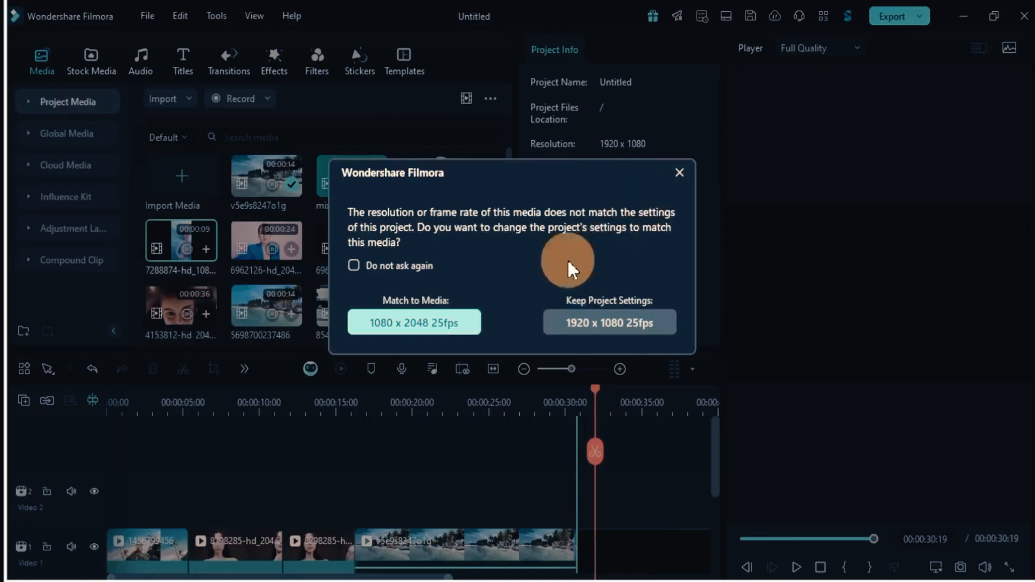
left_click(441, 322)
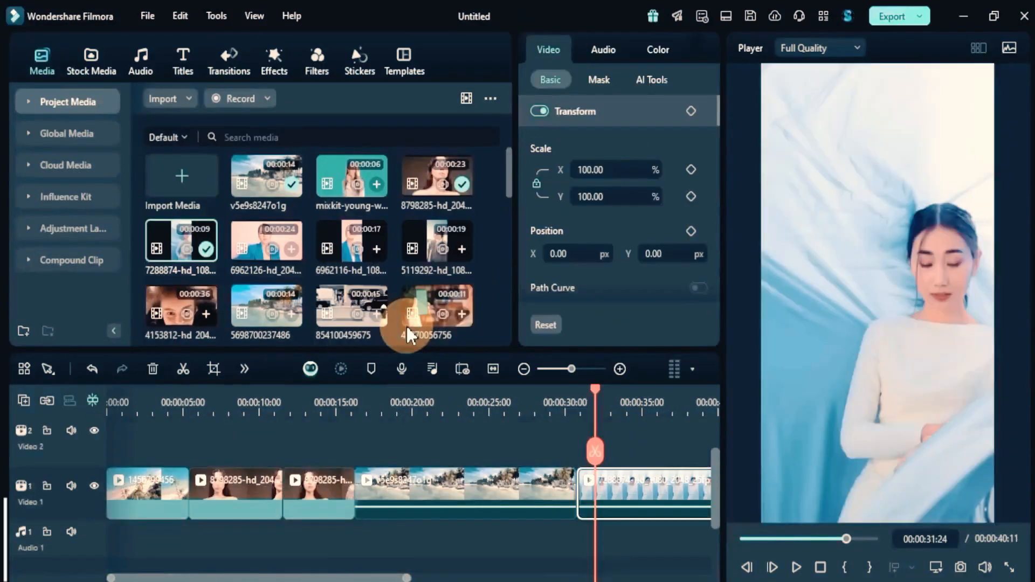
left_click_drag(593, 399, 664, 414)
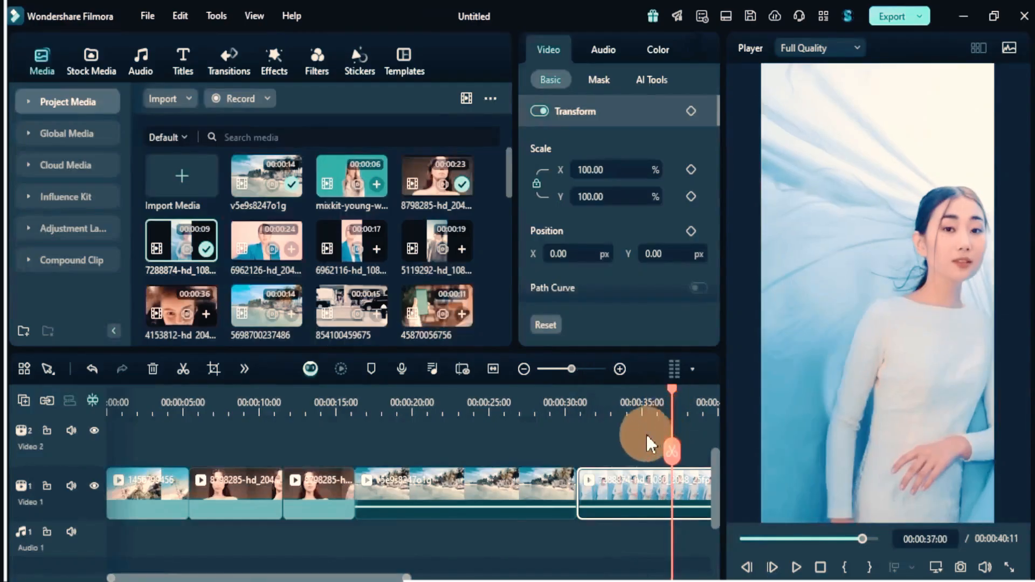
Apply the Classic workspace layout and move the playhead to 00:00:28:01 on the beach clip.
left_click(450, 471)
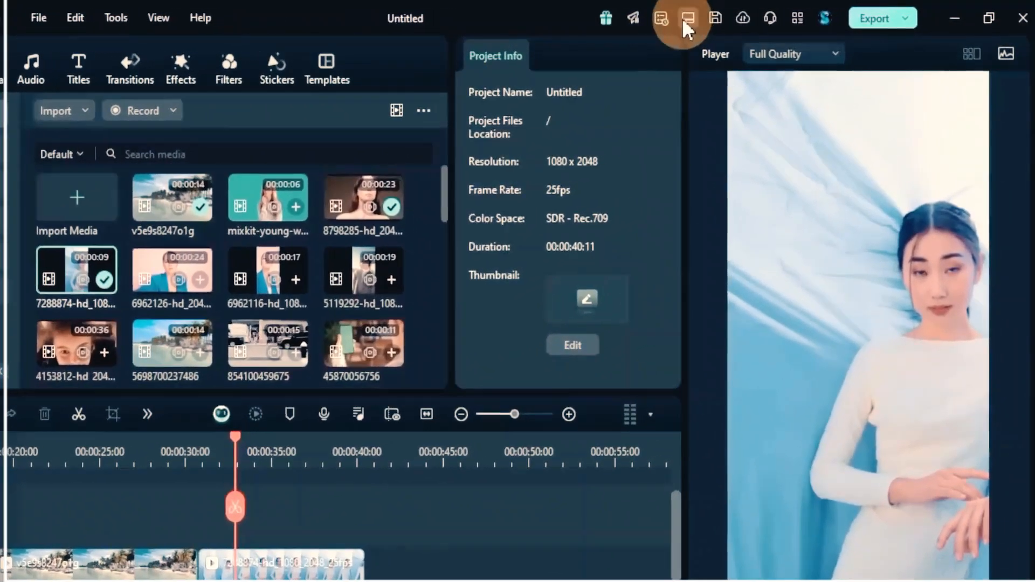
left_click(726, 16)
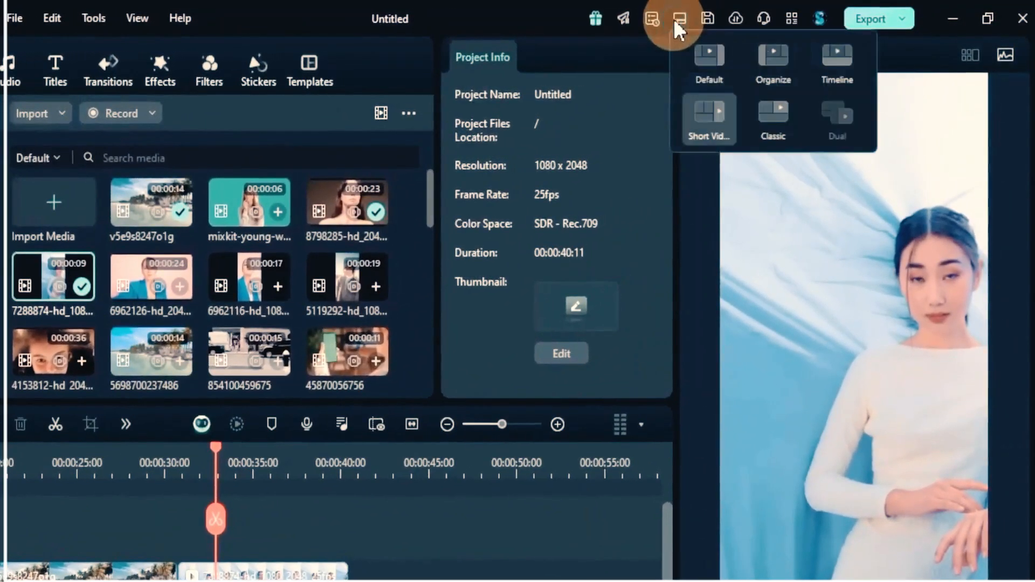
left_click(779, 116)
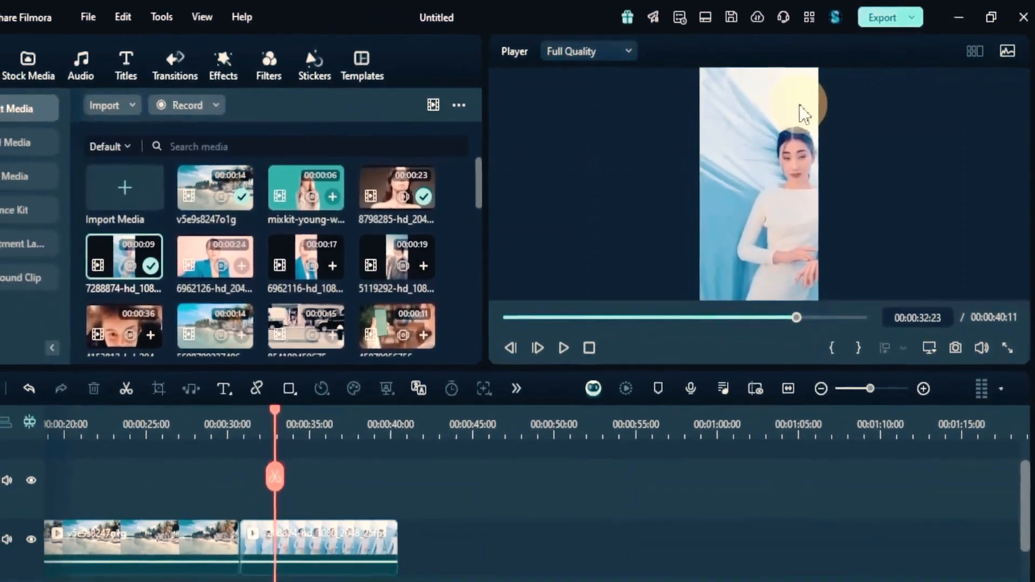
left_click_drag(402, 461, 710, 464)
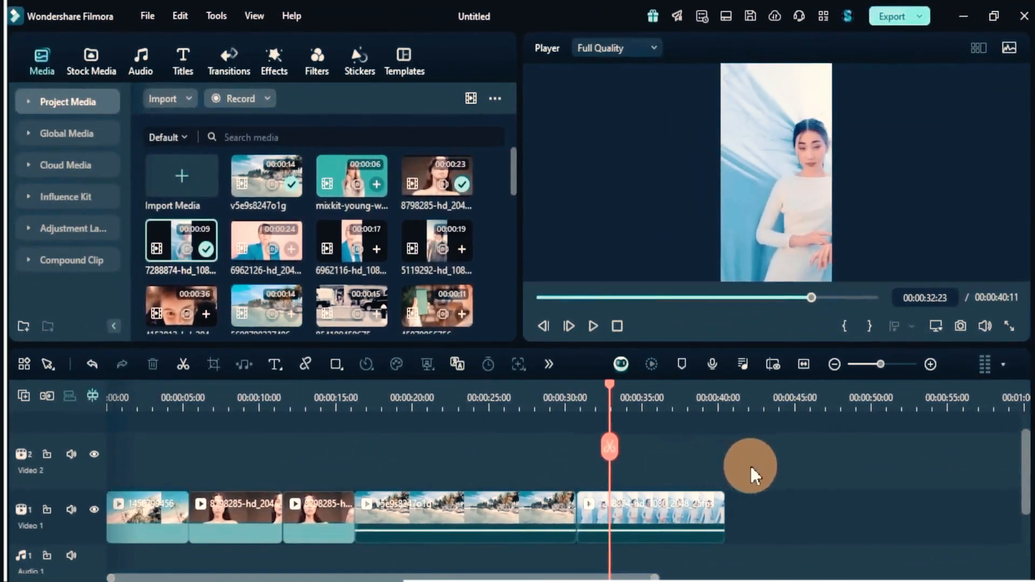
left_click(535, 407)
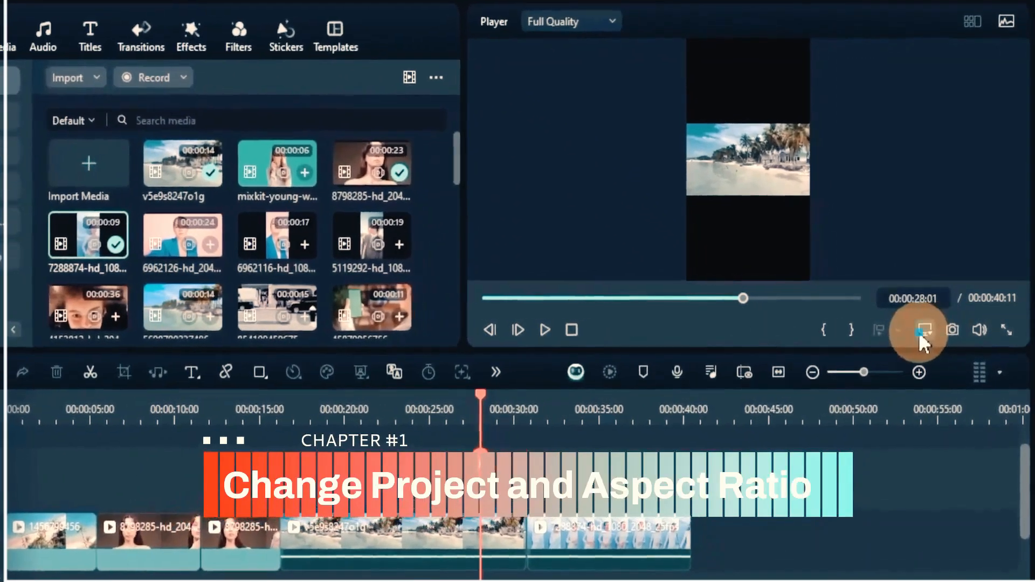
Set the project's aspect ratio to 16:9 (Widescreen) with a resolution of 1920x1080 (Full HD).
left_click(919, 330)
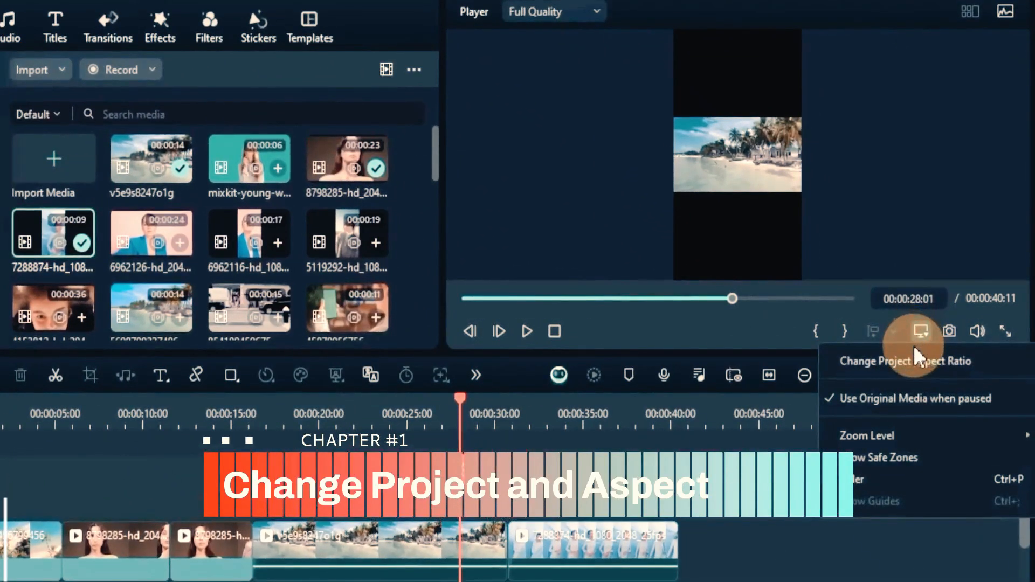
left_click(911, 360)
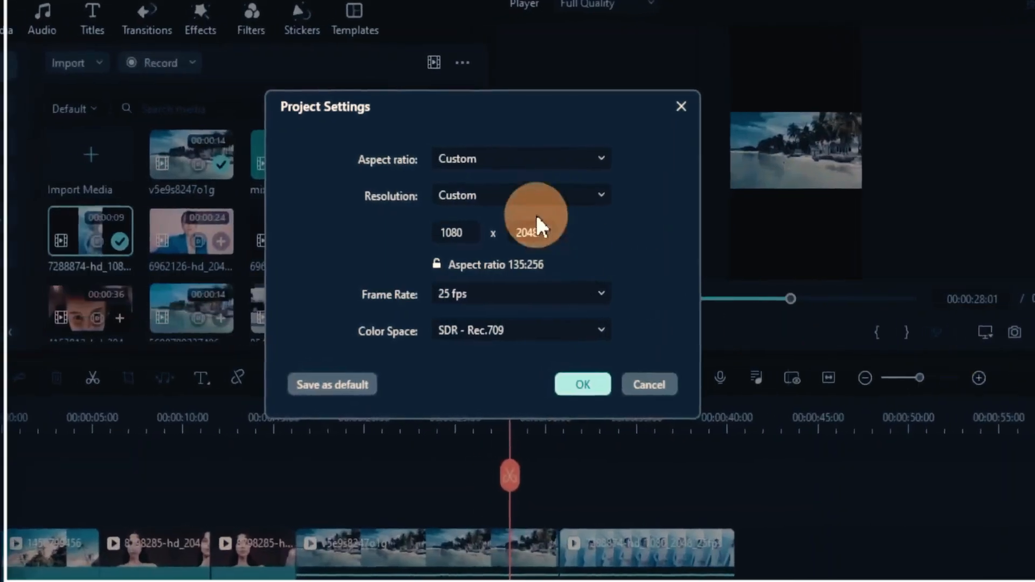
left_click(483, 161)
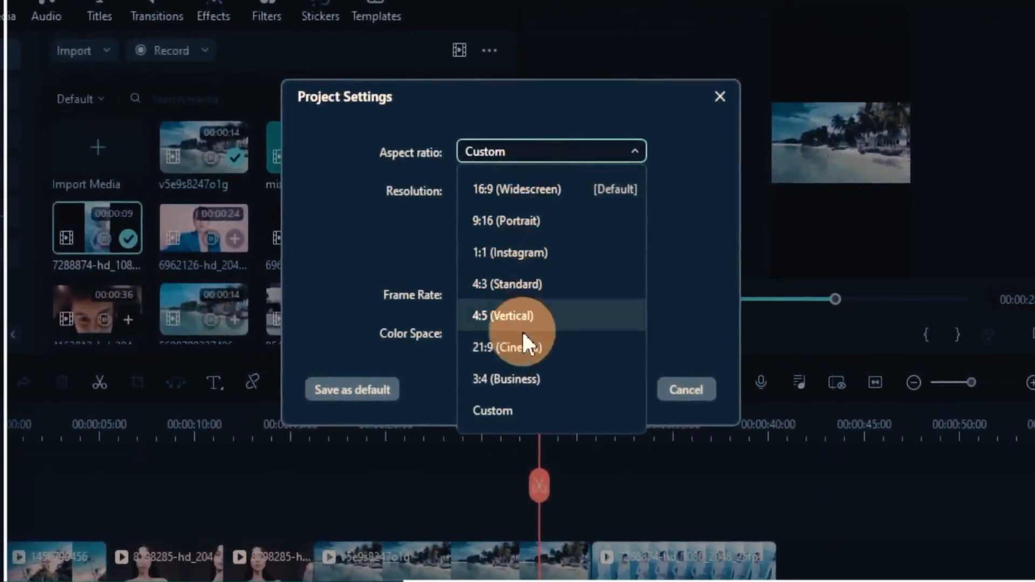
left_click(523, 192)
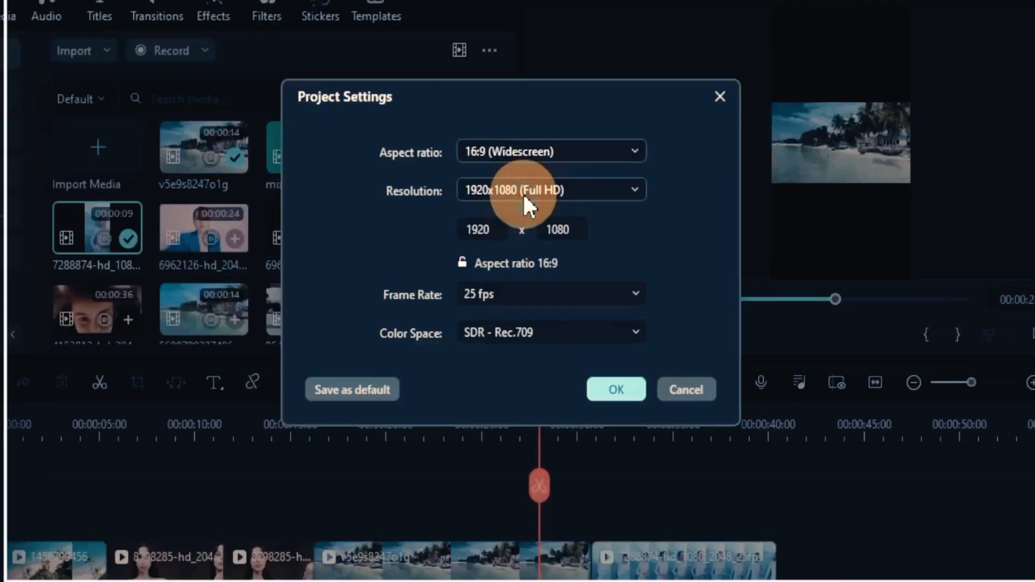
left_click(522, 192)
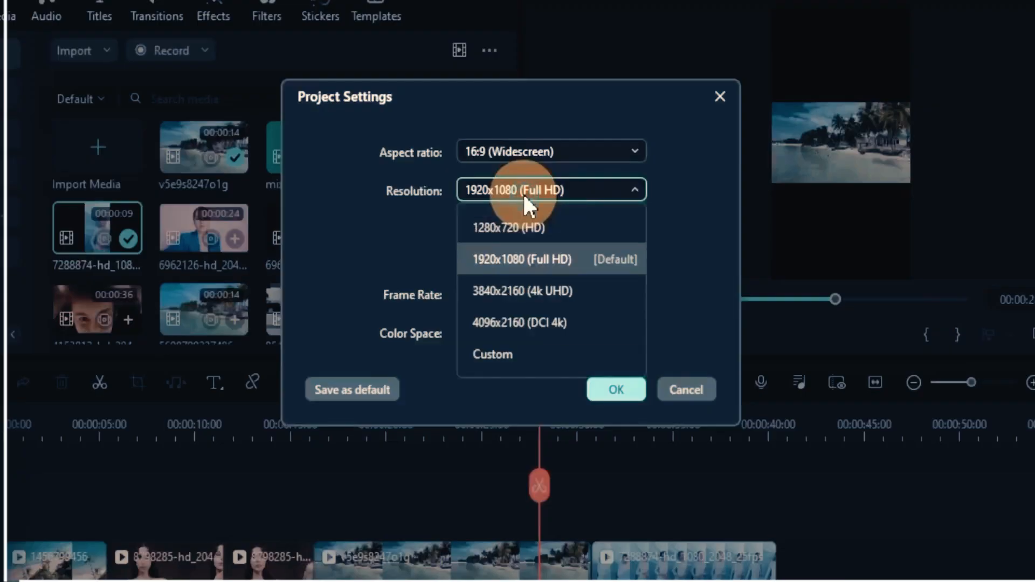
left_click(546, 250)
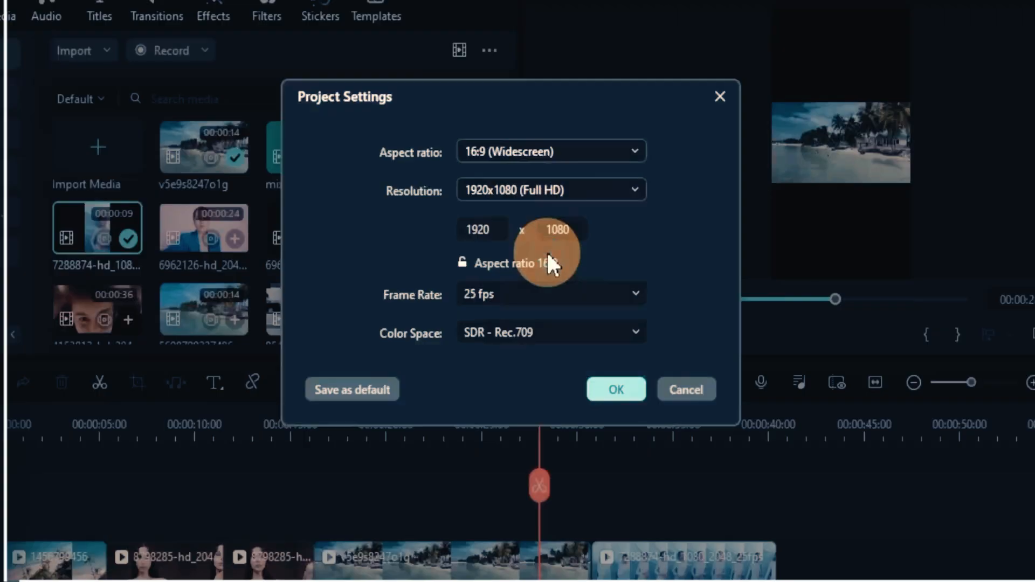
Keep the project at 25 fps and SDR - Rec.709 color space, and apply the project settings.
left_click(539, 299)
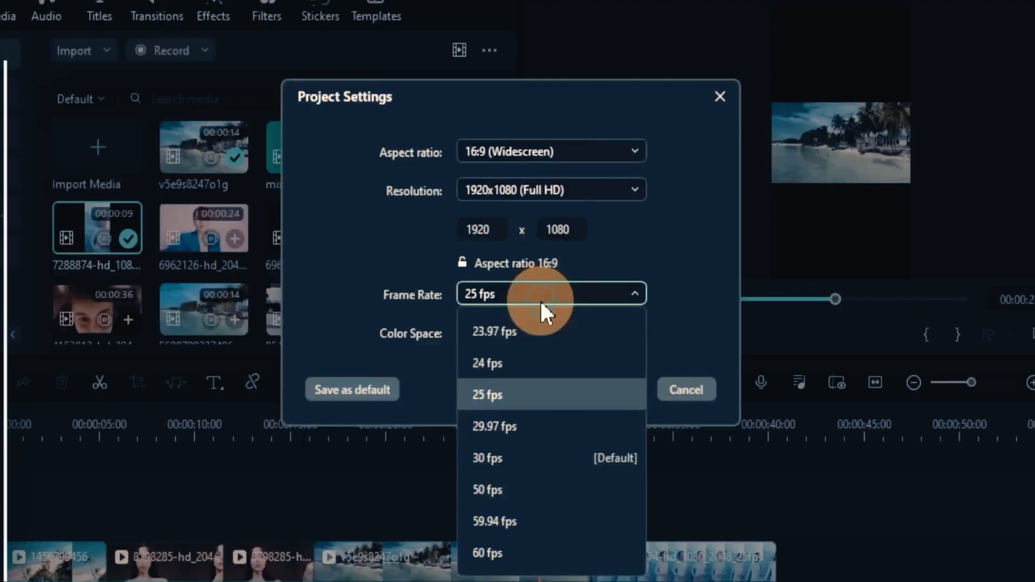
left_click(519, 392)
left_click(520, 337)
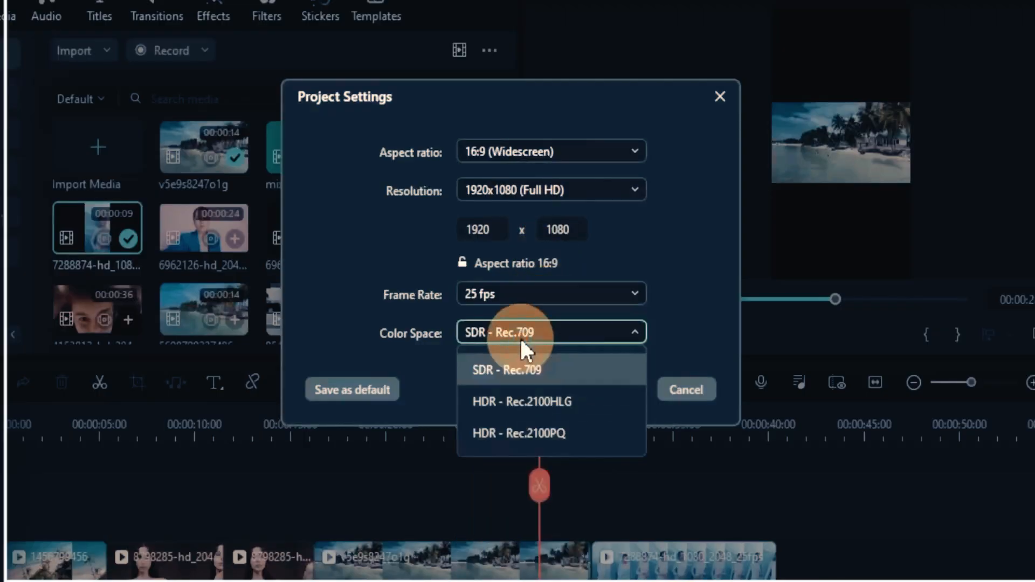
left_click(519, 335)
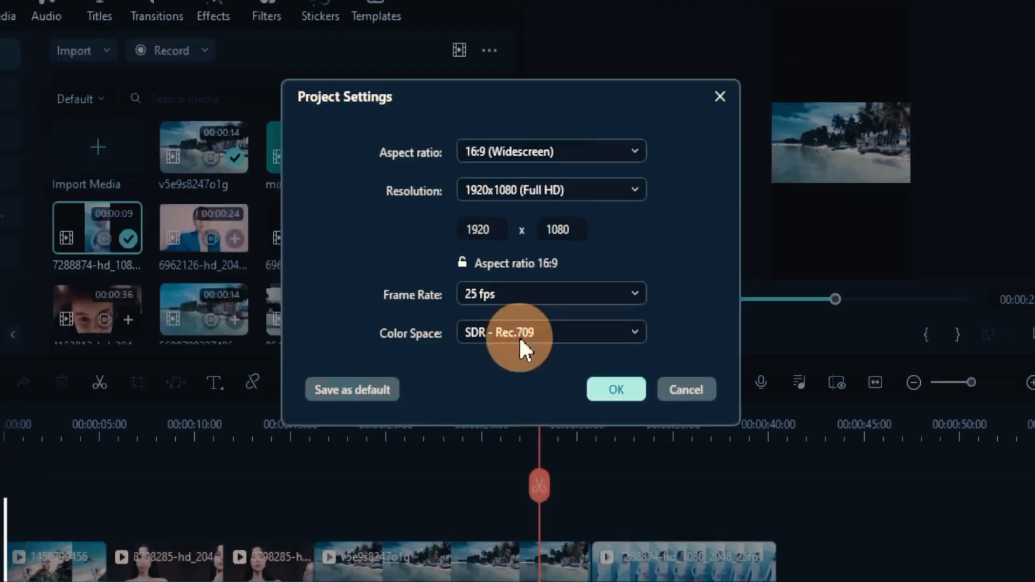
left_click(622, 387)
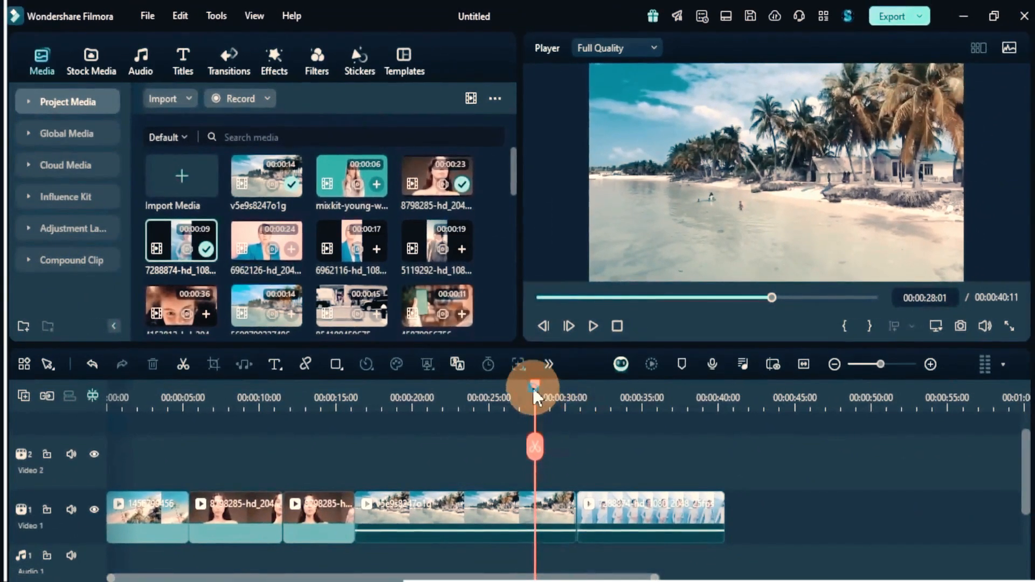
Return the playhead to the timeline start, open the first beach clip's video properties, and look through its Transform settings.
left_click_drag(533, 396, 352, 474)
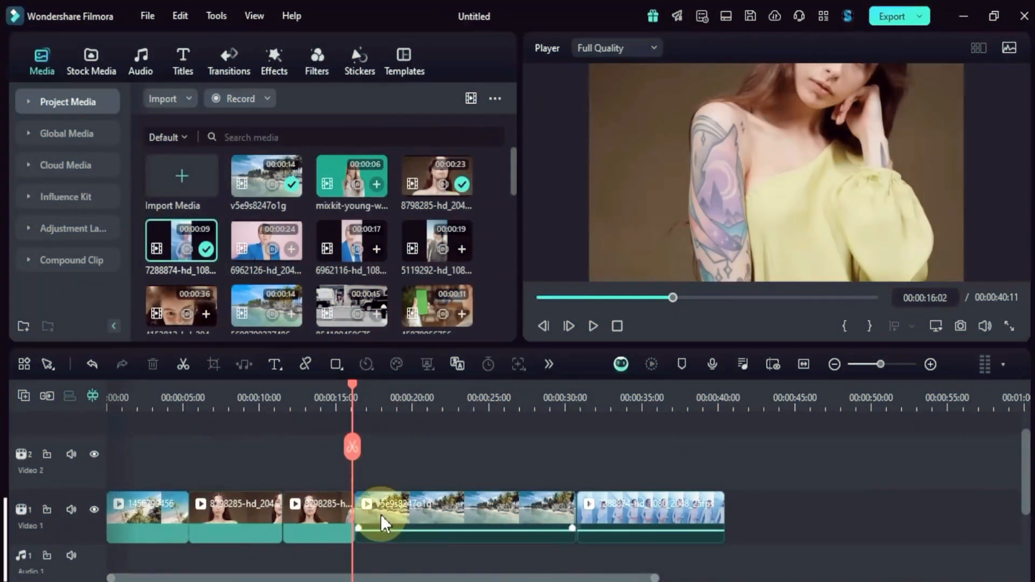
left_click_drag(342, 394, 101, 499)
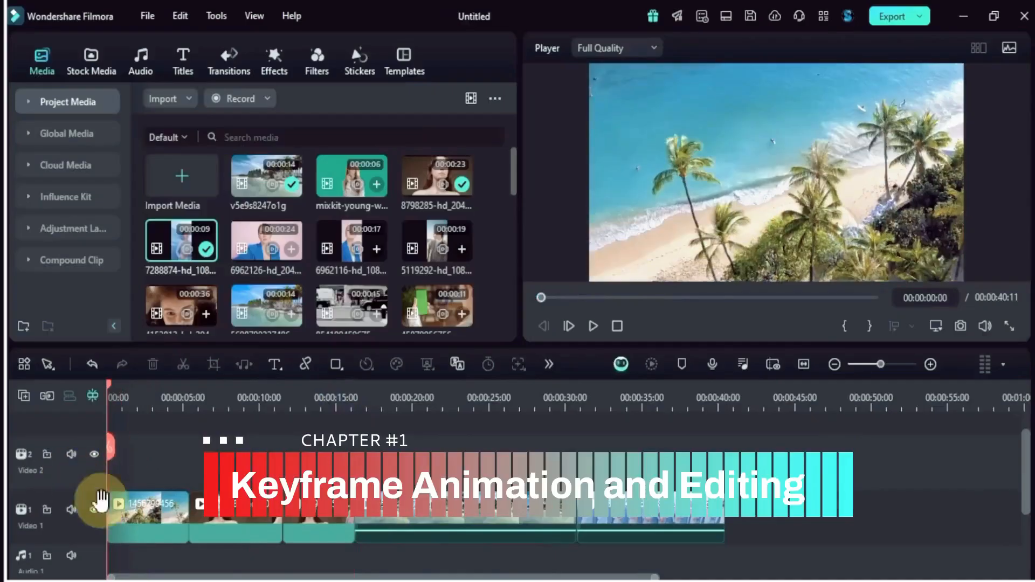
double_click(131, 521)
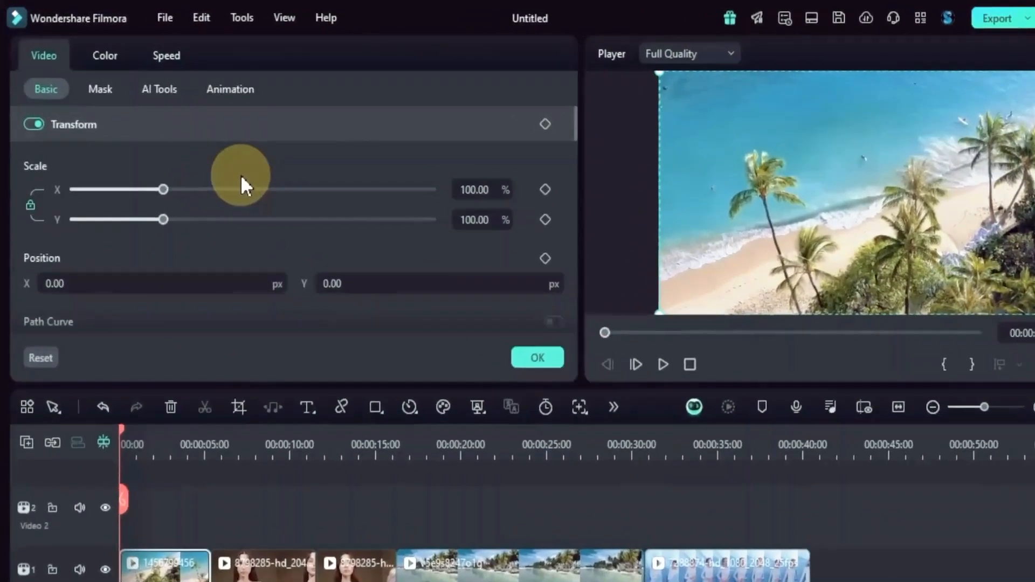
scroll(219, 158, "down", 5)
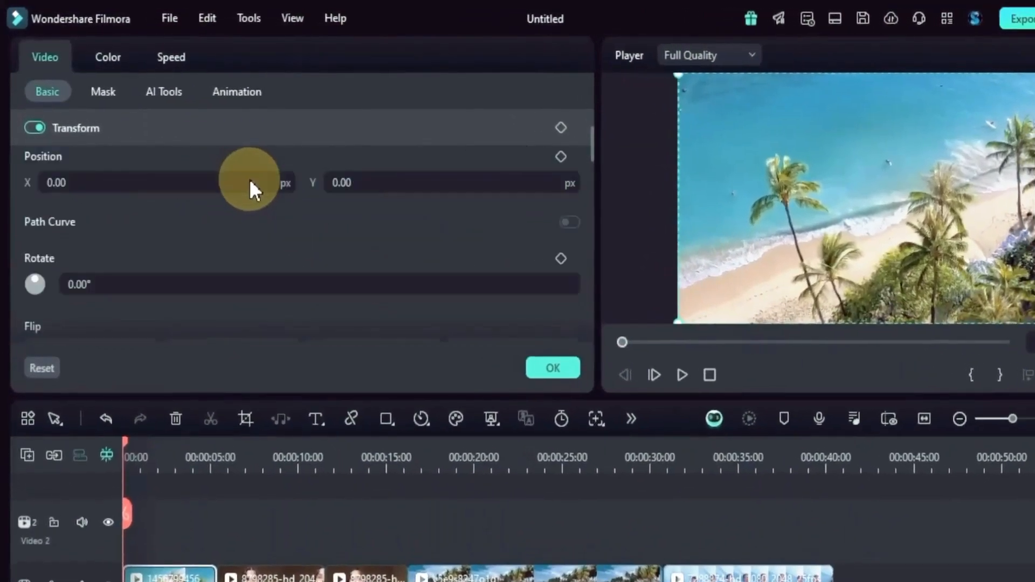
scroll(249, 179, "down", 1)
scroll(249, 179, "up", 4)
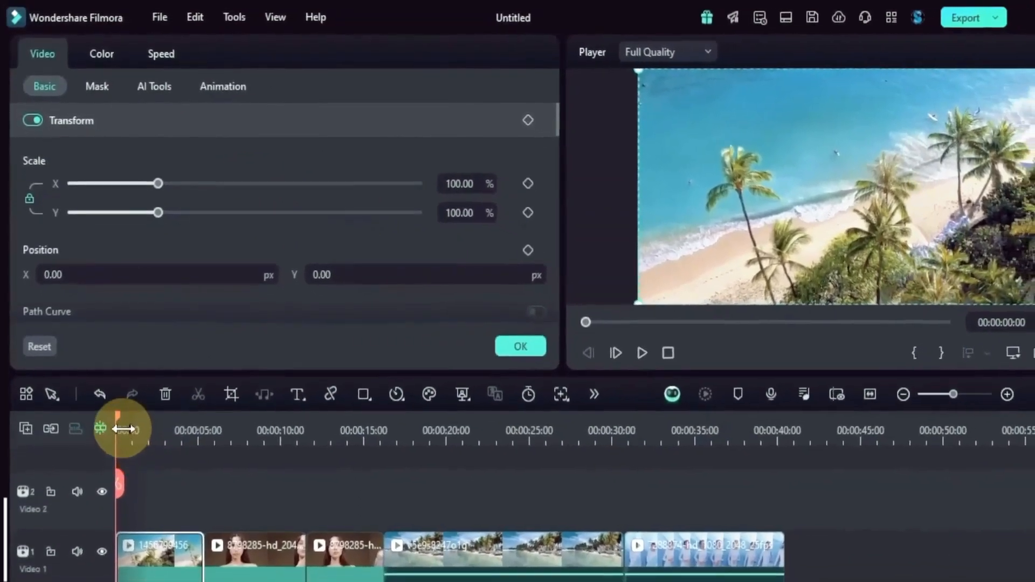
At 00:00:01:00, scale the first beach clip to 136% and position it at X -111 px, Y 74 px.
left_click_drag(116, 405, 127, 403)
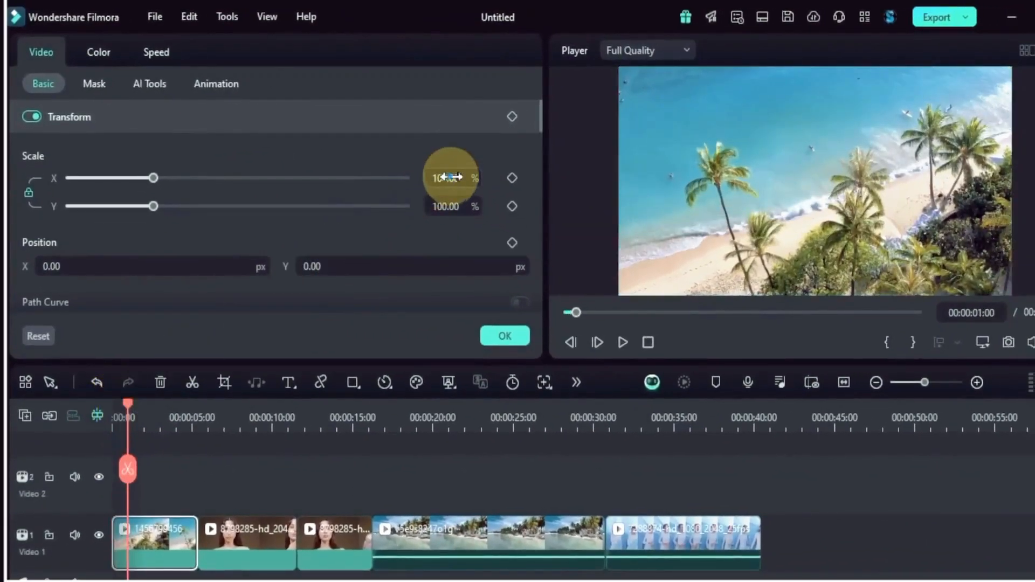
left_click_drag(452, 175, 443, 174)
left_click_drag(399, 266, 417, 268)
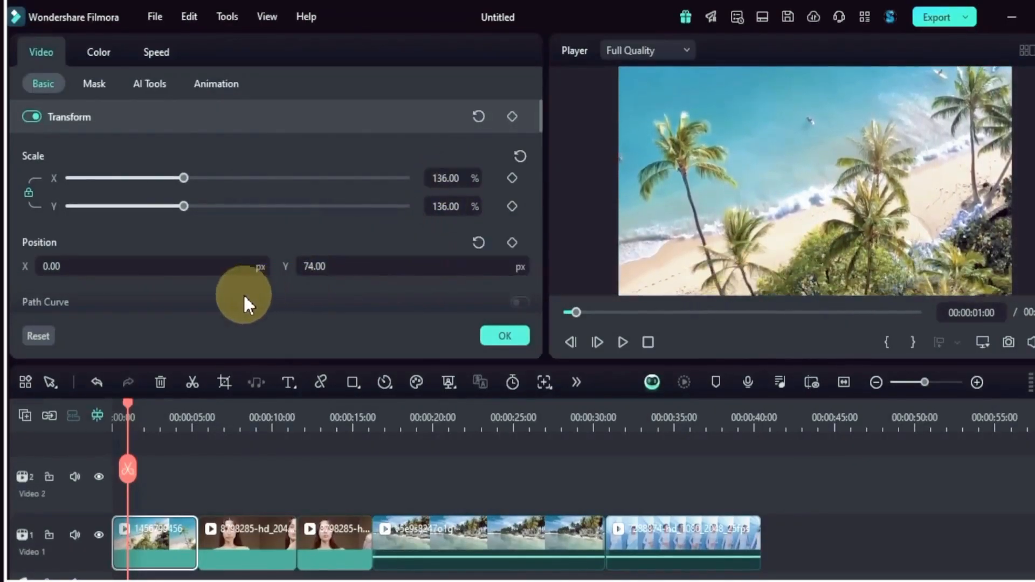
mouse_move(213, 268)
left_mouse_down()
mouse_move(204, 267)
mouse_move(268, 266)
mouse_move(218, 270)
left_mouse_up()
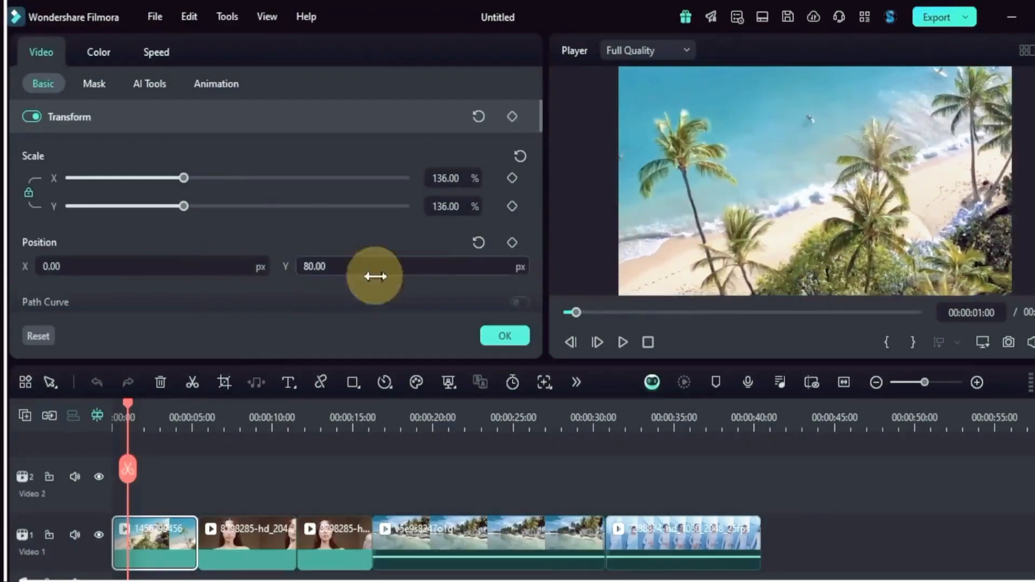
left_click_drag(376, 275, 410, 268)
mouse_move(231, 286)
left_mouse_down()
mouse_move(211, 270)
mouse_move(222, 270)
left_mouse_up()
Rotate the first beach clip to -18°, set its Y position to -86 px, and scale it to 187%.
scroll(321, 199, "down", 3)
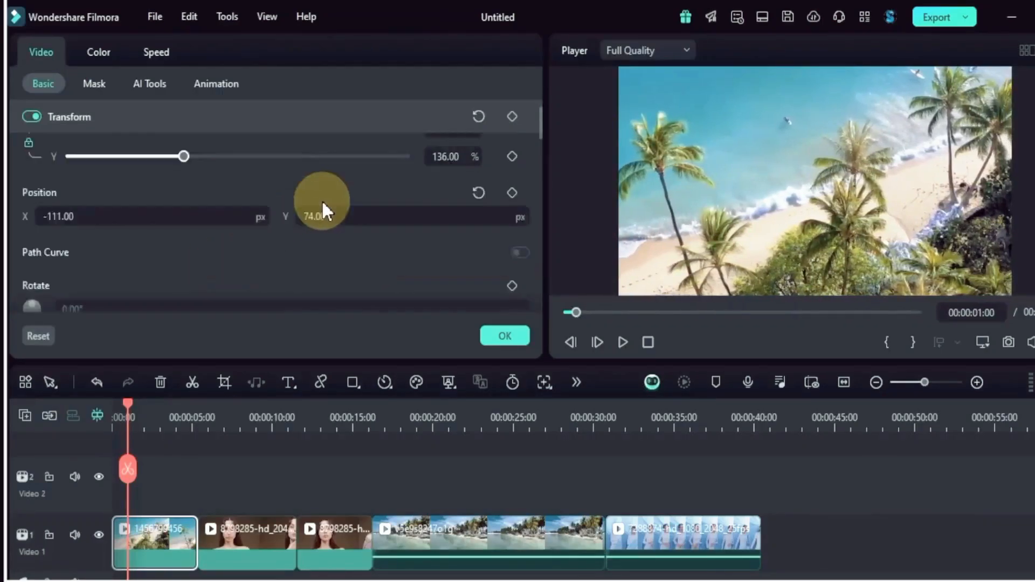
mouse_move(271, 260)
left_mouse_down()
mouse_move(259, 261)
mouse_move(270, 261)
left_mouse_up()
scroll(365, 224, "up", 2)
left_click_drag(407, 212, 411, 210)
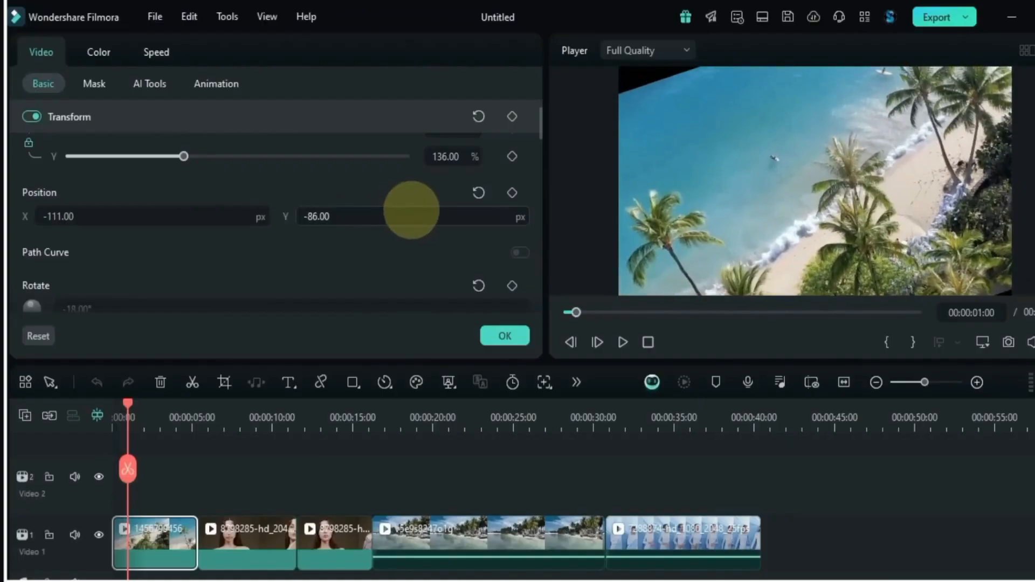
scroll(445, 180, "up", 1)
left_click_drag(446, 173, 445, 178)
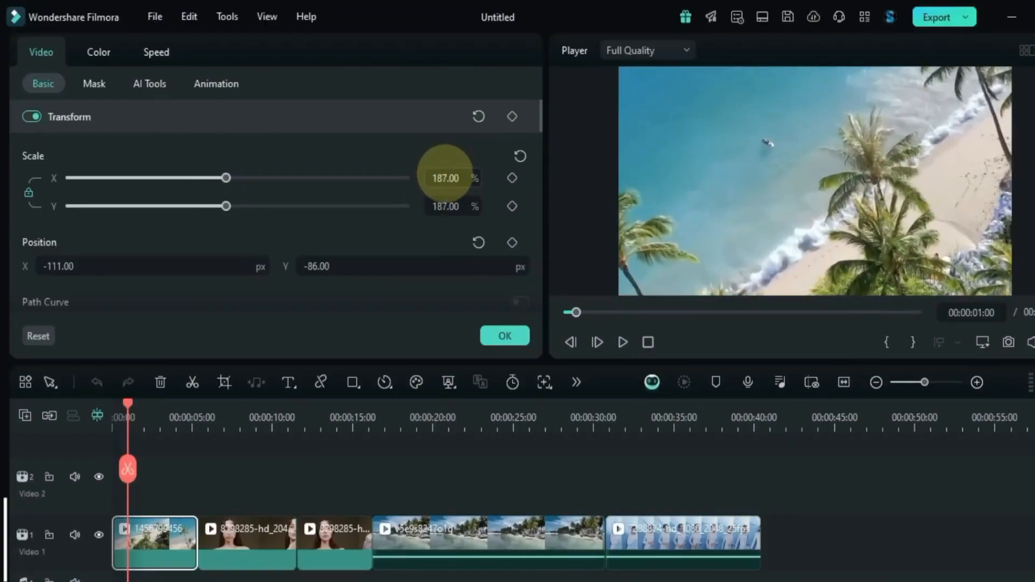
Try flipping the first beach clip horizontally and vertically, and undo both flips.
scroll(334, 202, "down", 3)
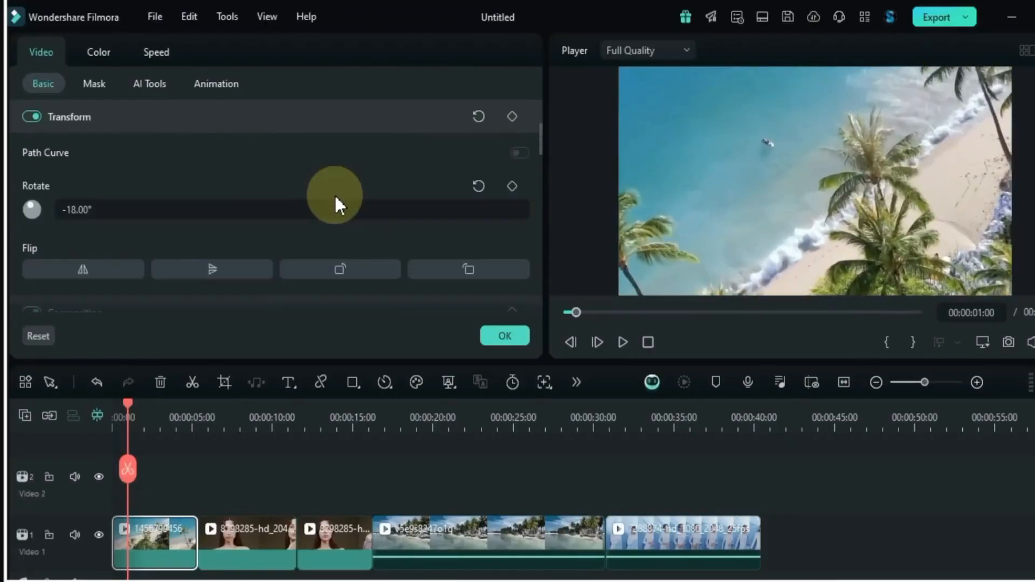
left_click(83, 269)
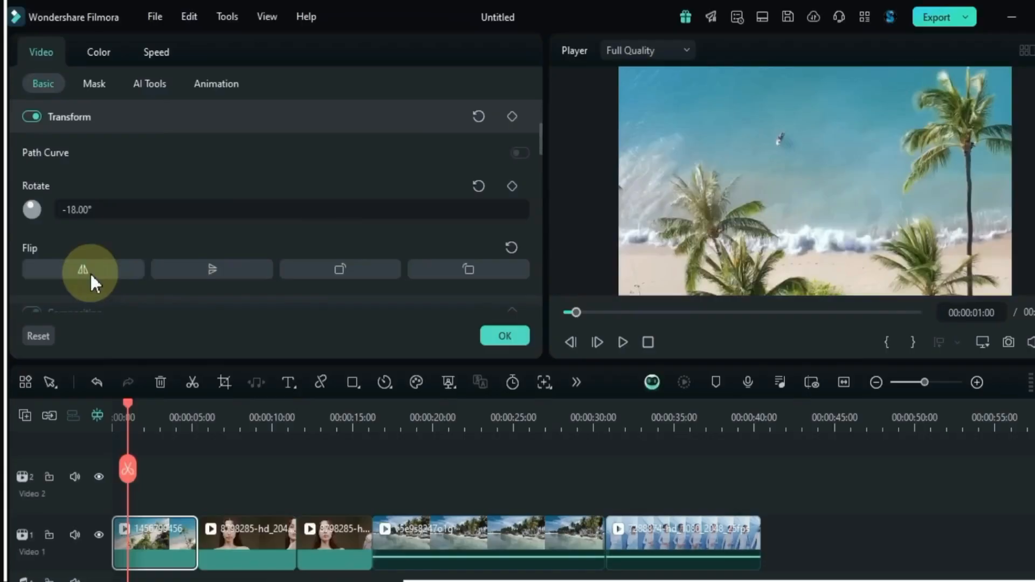
left_click(205, 268)
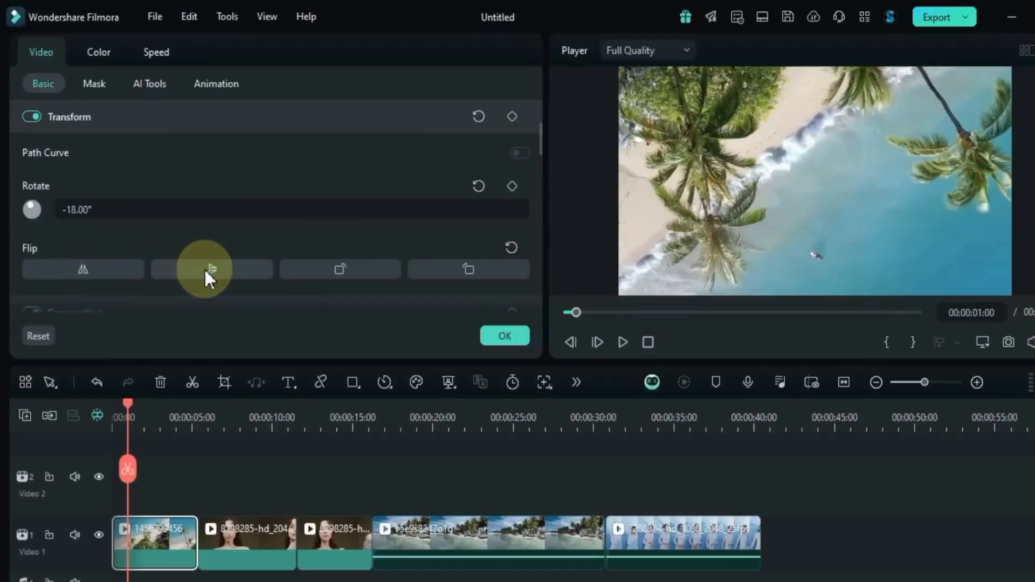
left_click(205, 268)
left_click(117, 268)
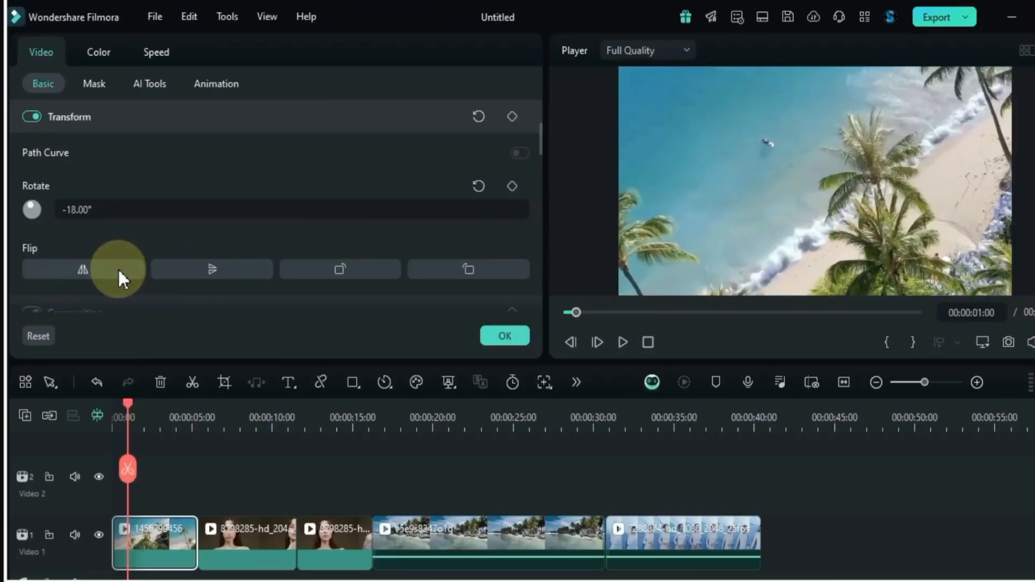
Try turning the first beach clip counterclockwise in three 90° steps, and turn it back clockwise to -18°.
left_click(357, 264)
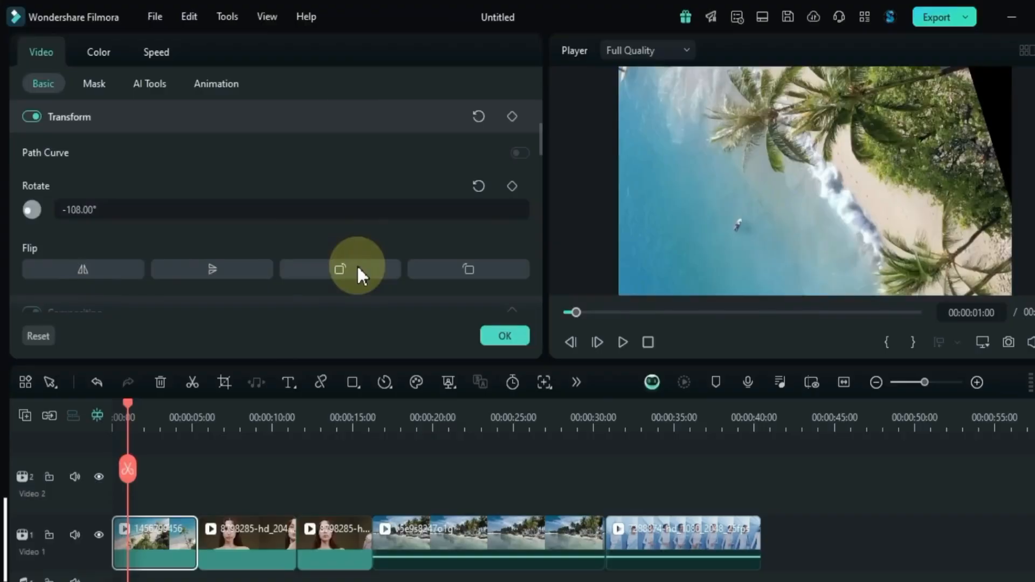
left_click(357, 264)
left_click(357, 264)
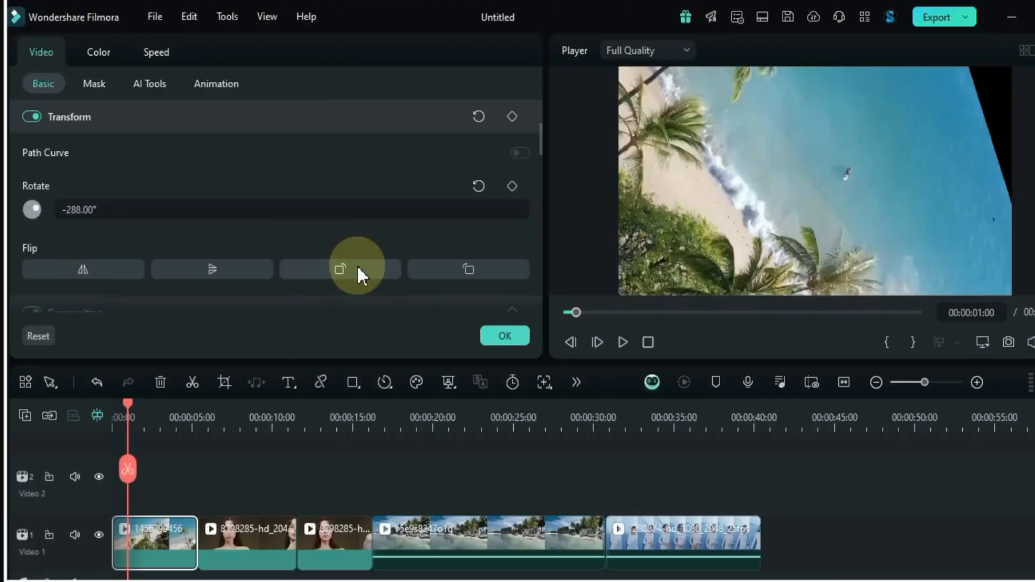
left_click(447, 266)
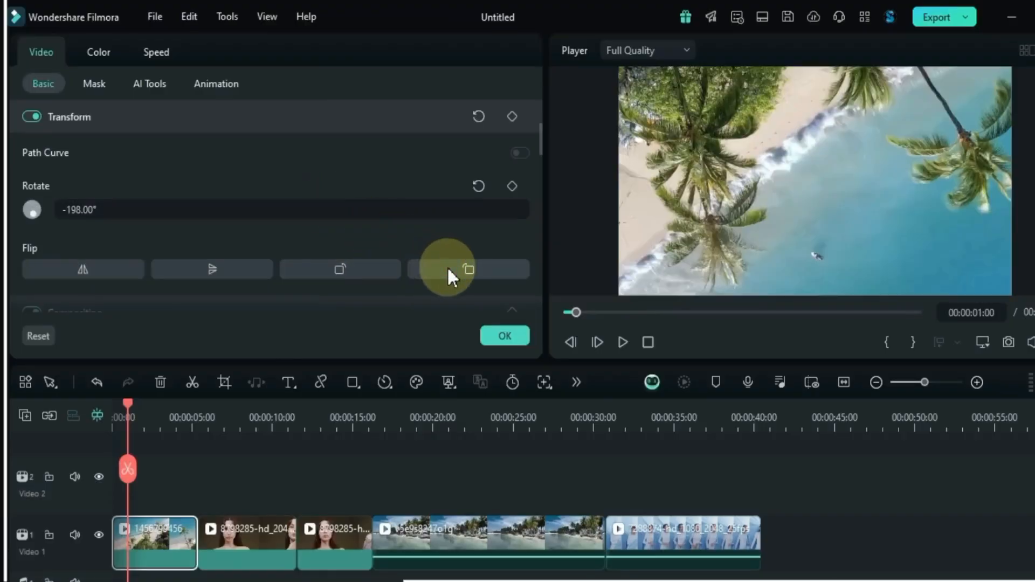
left_click(448, 266)
left_click(447, 266)
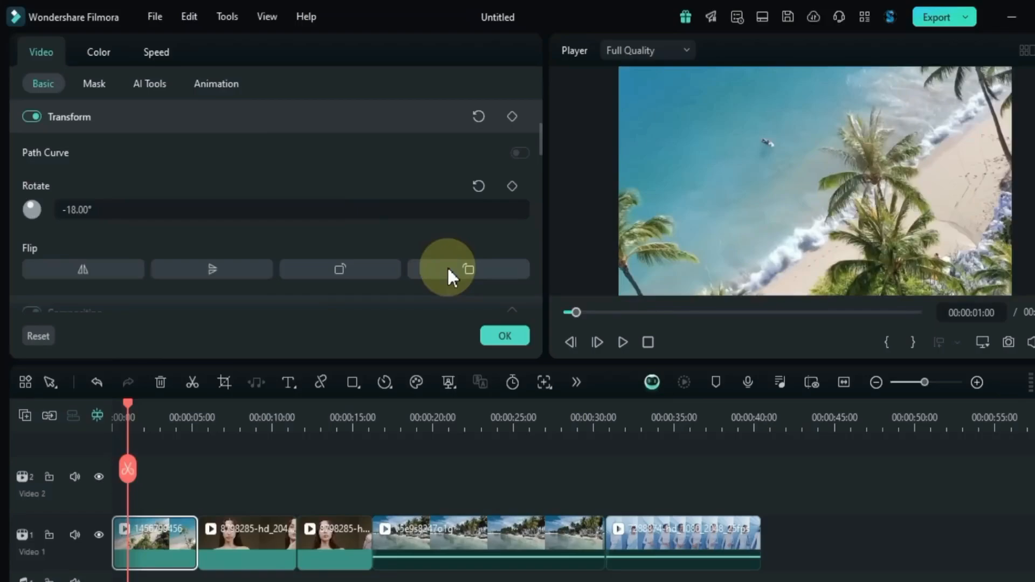
scroll(369, 225, "down", 1)
scroll(370, 226, "up", 4)
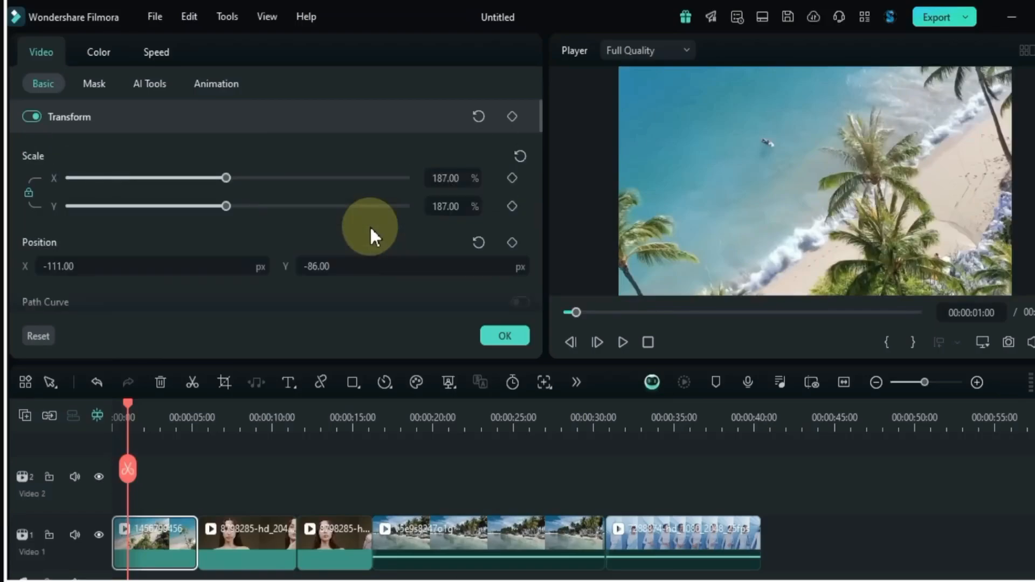
scroll(370, 225, "down", 2)
scroll(370, 226, "up", 1)
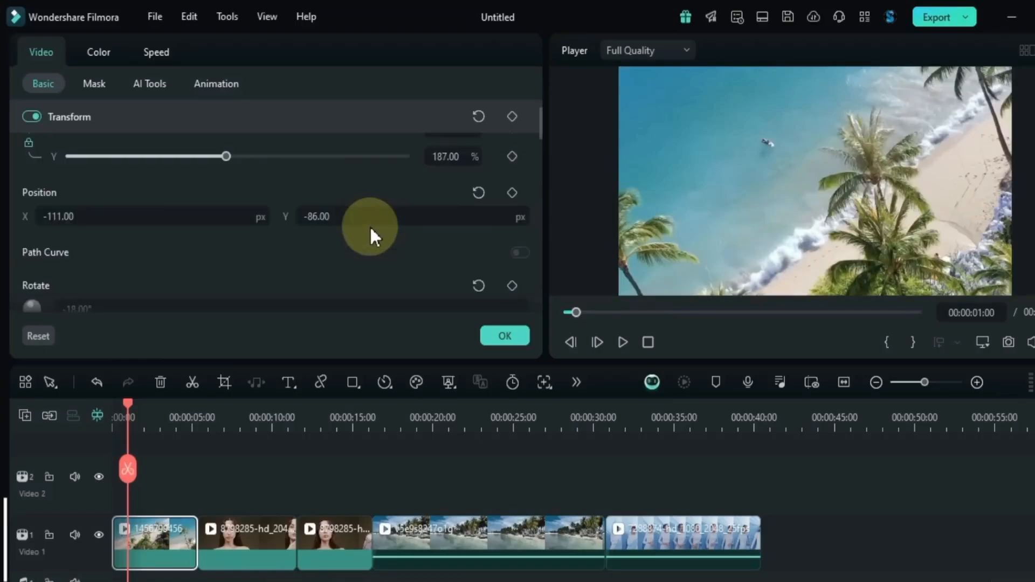
Reset the first clip's position and rotation, and restore all its remaining Transform settings to their defaults.
left_click(479, 194)
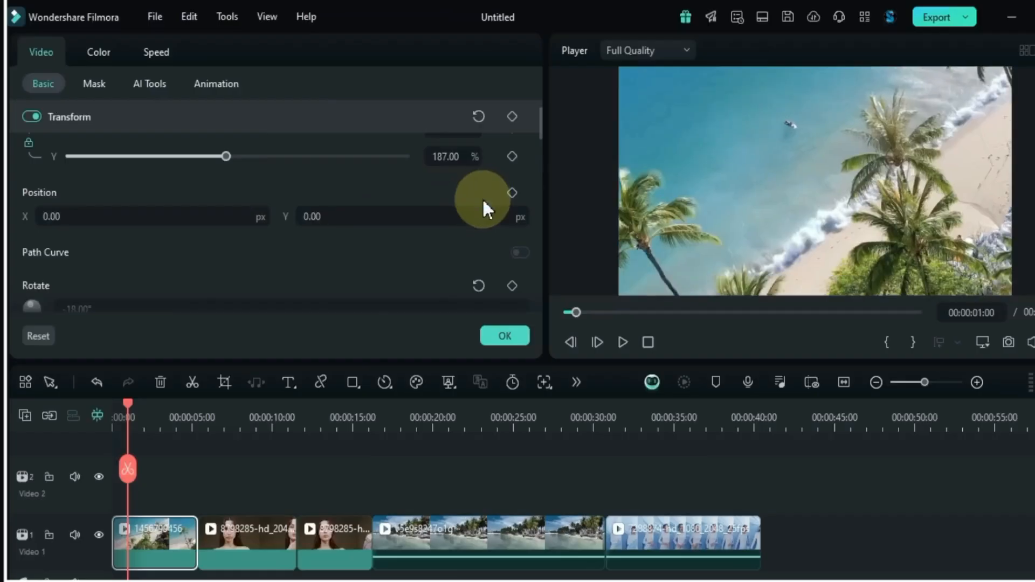
scroll(479, 283, "down", 1)
left_click(479, 238)
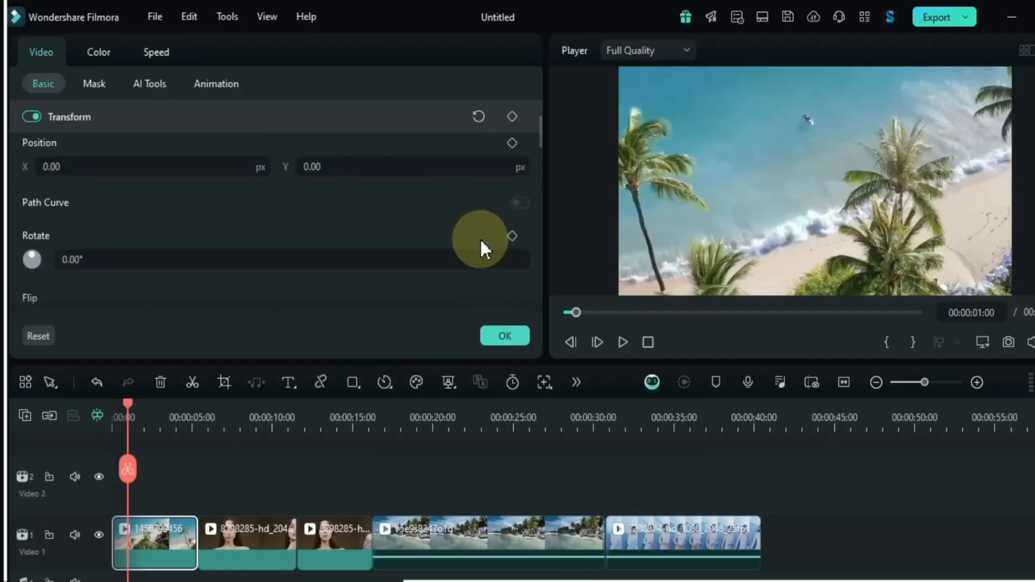
scroll(419, 218, "up", 2)
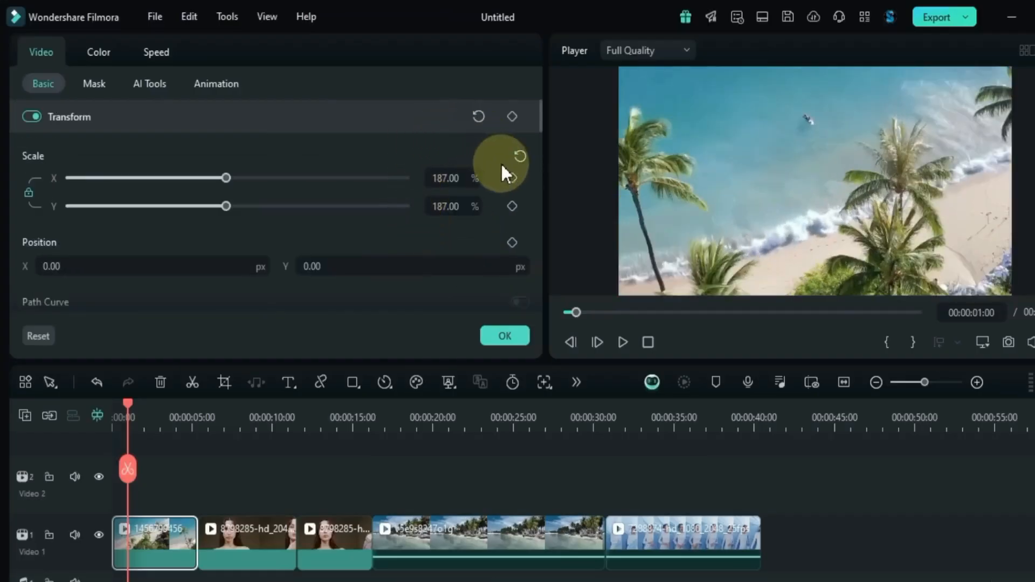
left_click(478, 116)
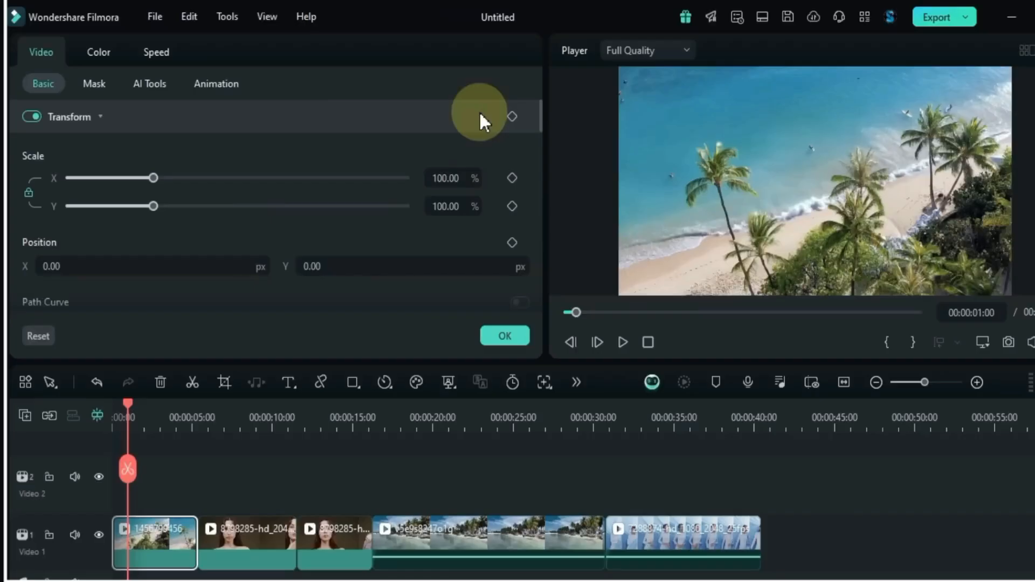
Add a keyframe for all Transform properties at the start of the first clip and remove it again.
left_click(128, 408)
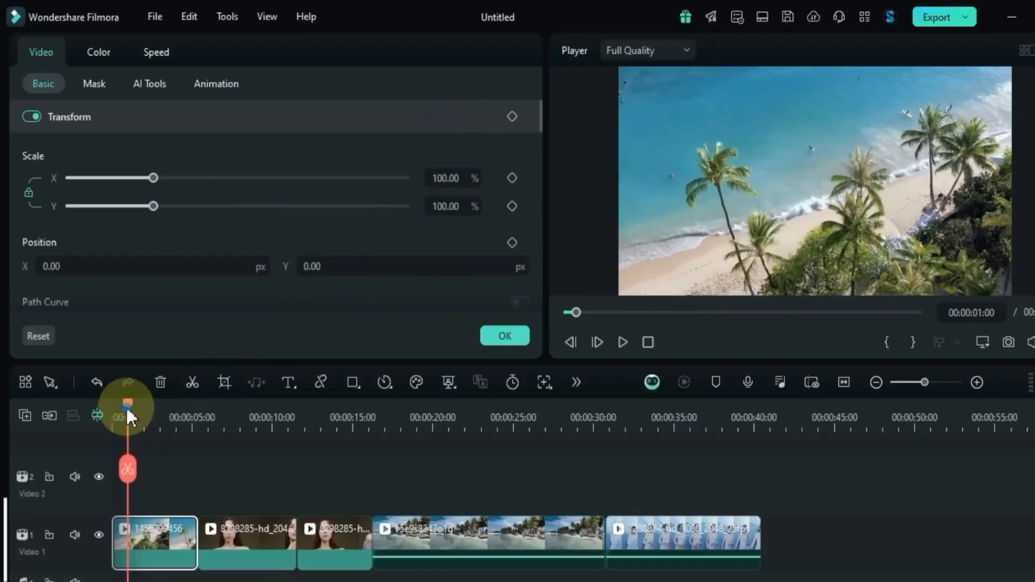
left_click_drag(127, 408, 113, 409)
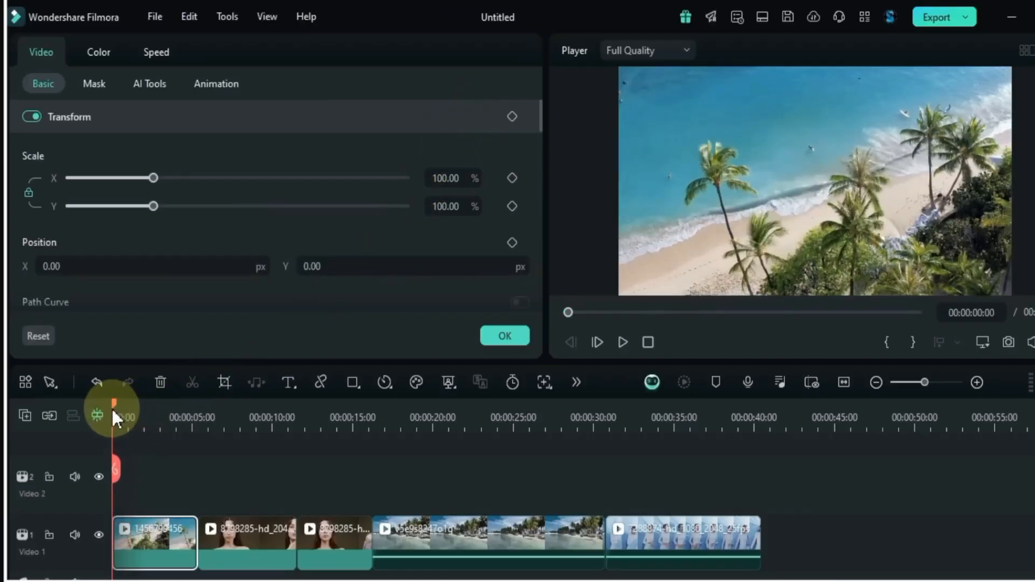
left_click(512, 117)
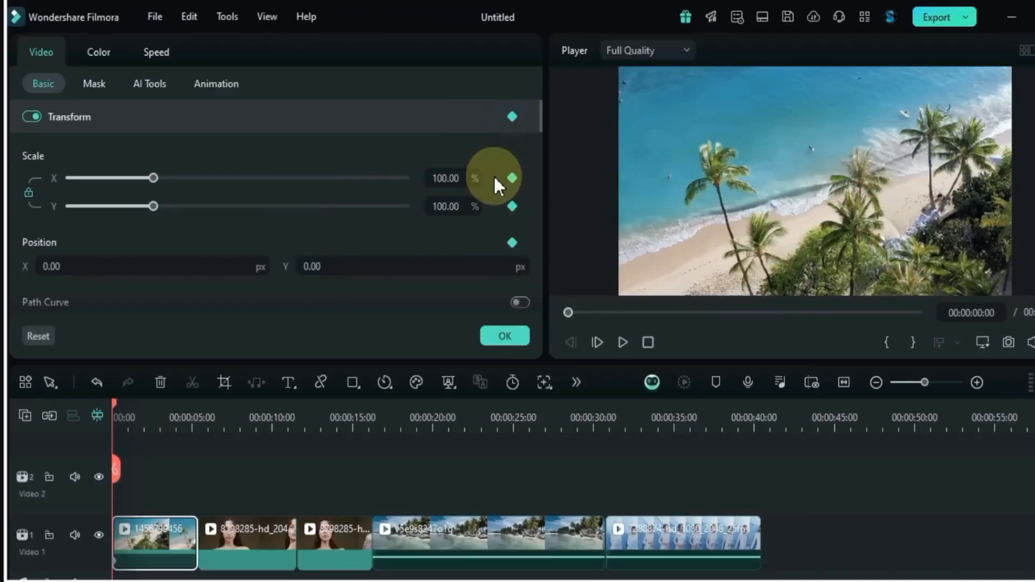
scroll(488, 200, "down", 1)
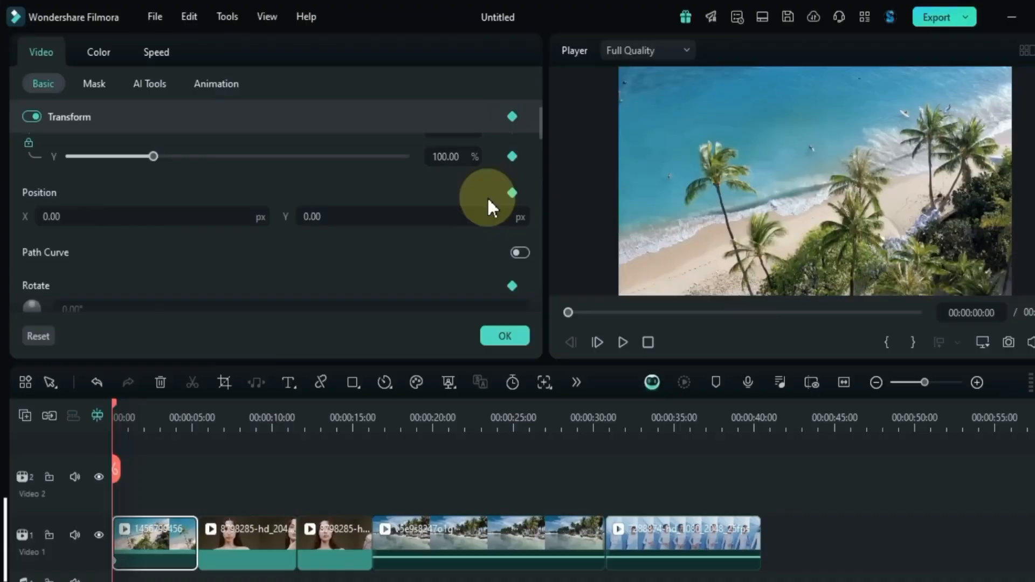
scroll(487, 200, "down", 3)
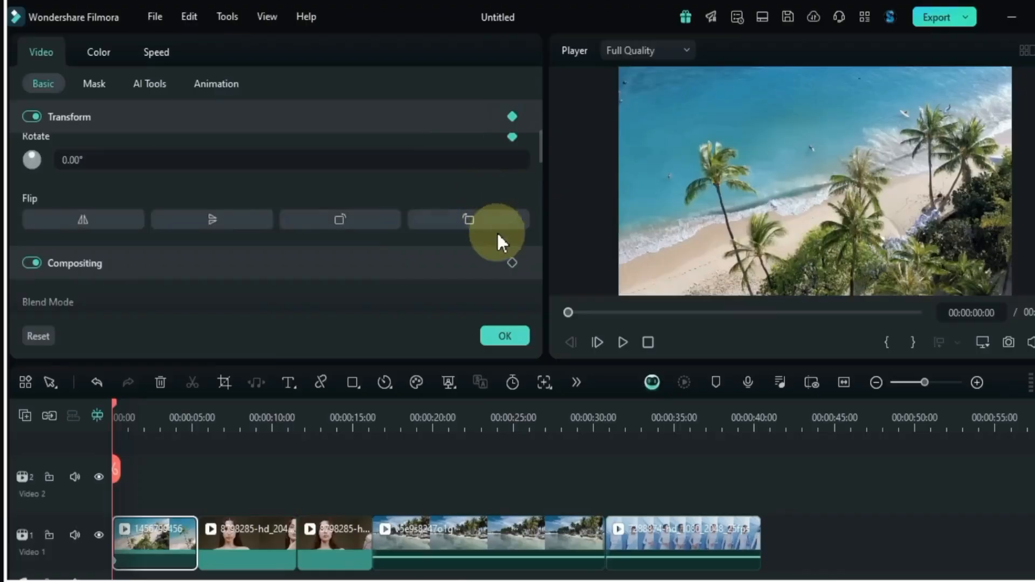
scroll(521, 167, "up", 3)
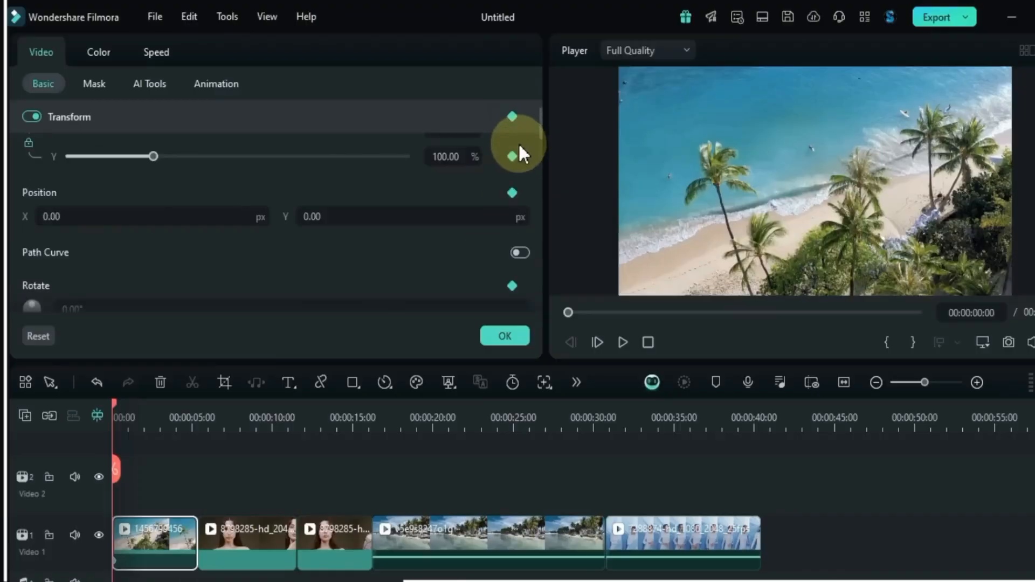
scroll(519, 143, "up", 1)
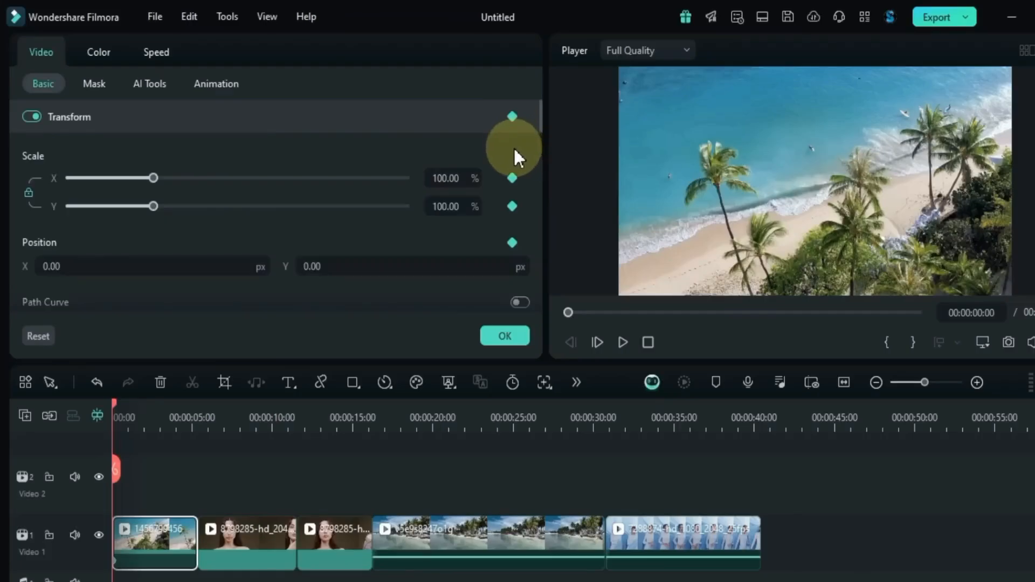
left_click(512, 117)
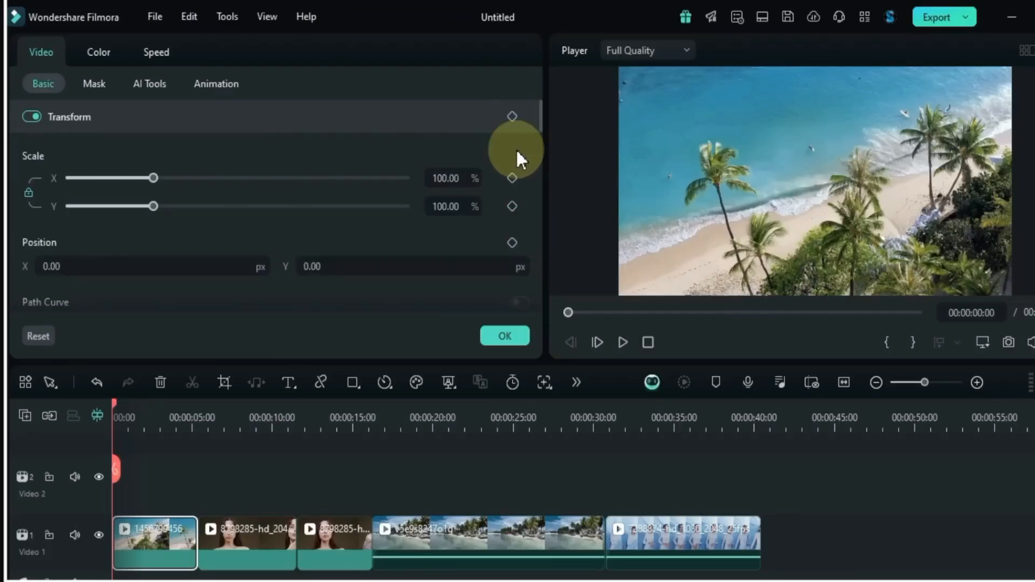
Animate the first clip's scale with a keyframe at its start and a 157% scale keyframe at 00:00:02:04.
left_click(512, 179)
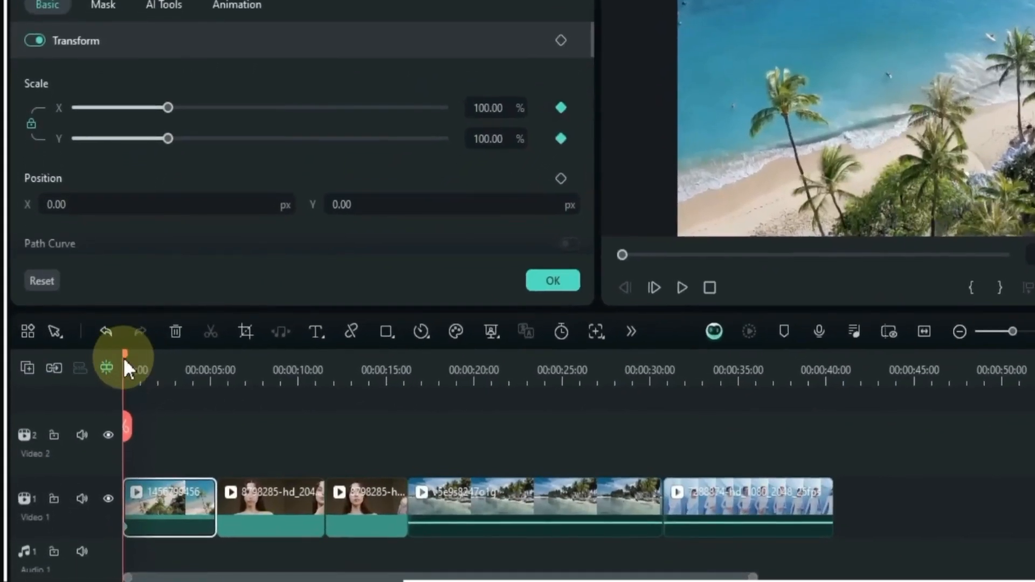
left_click_drag(124, 357, 159, 358)
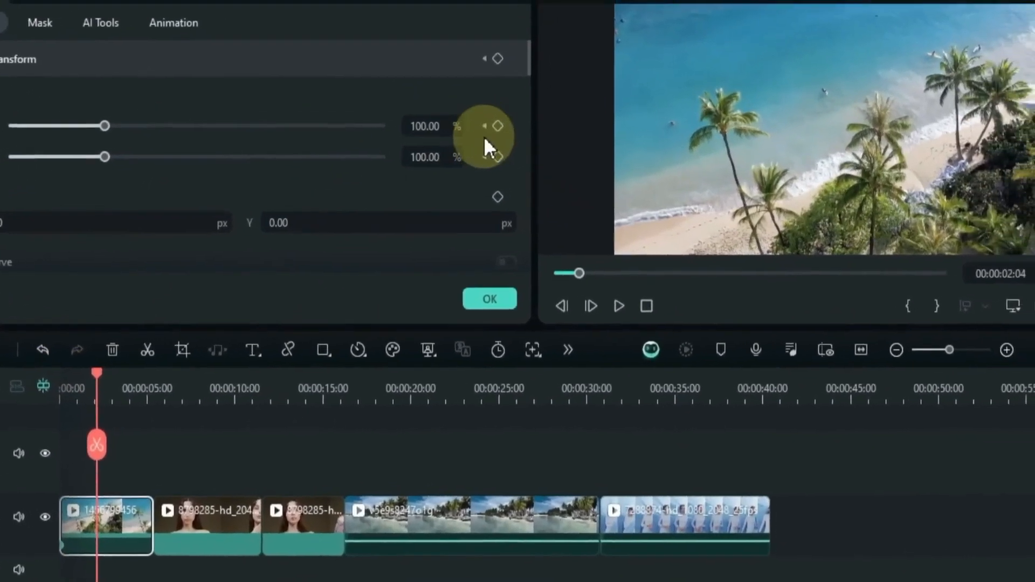
left_click(497, 127)
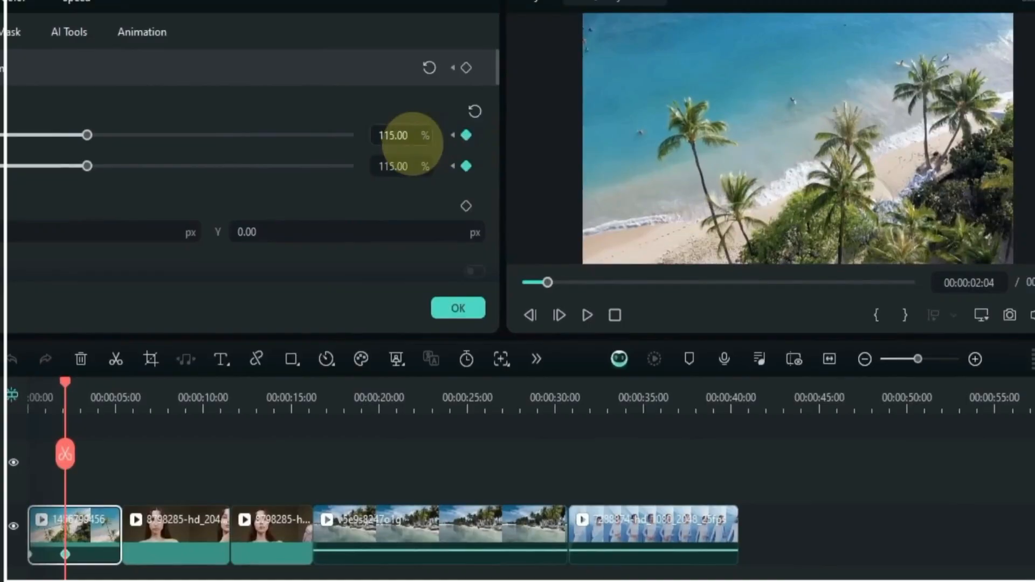
left_click_drag(412, 143, 409, 143)
Play back the first clip from its start to preview the scale animation.
left_click_drag(68, 395, 18, 399)
key("space")
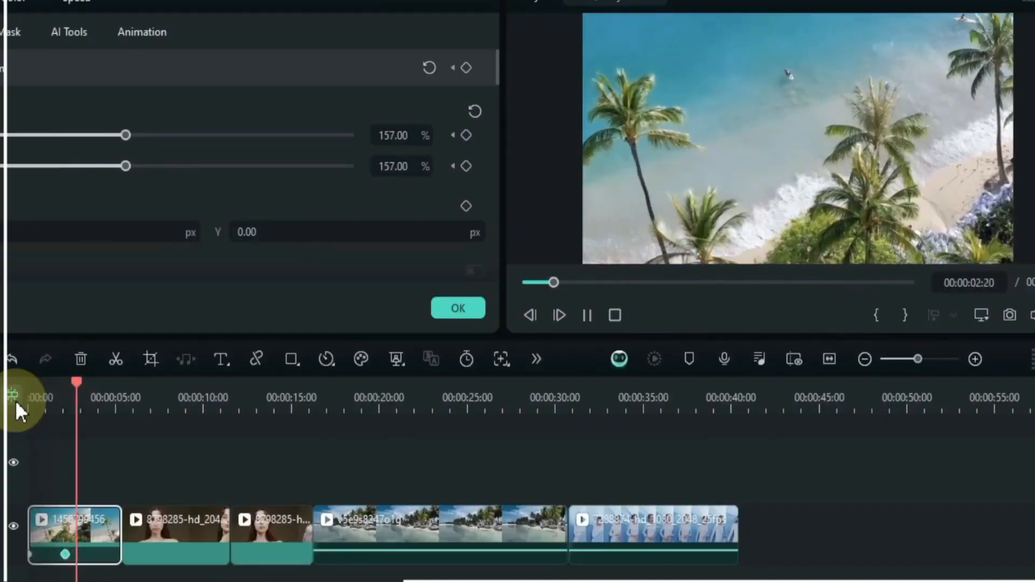
key("space")
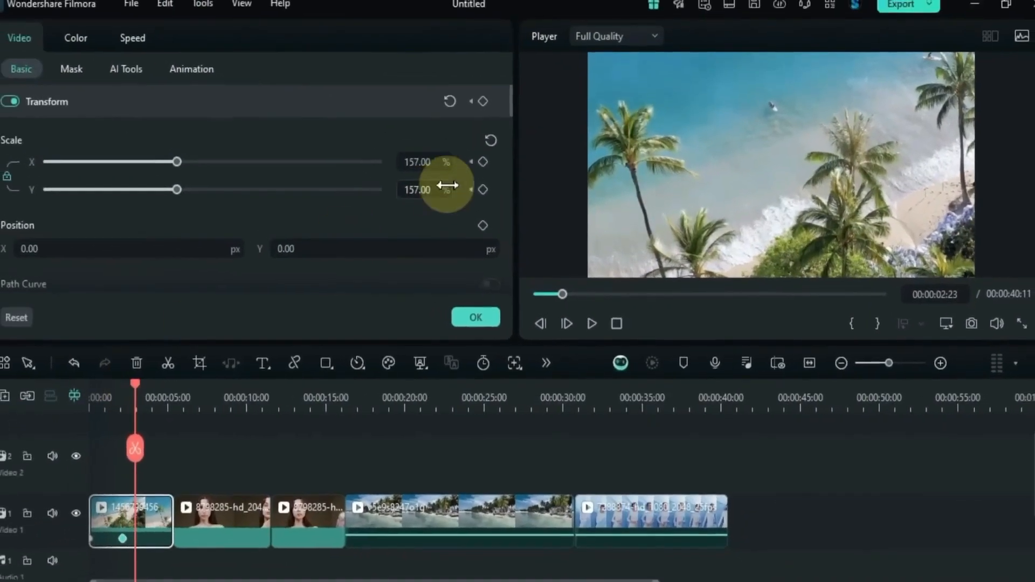
Add a position keyframe at 00:00:02:23 and set the X position to 131 px at 00:00:04:00.
scroll(470, 174, "down", 2)
left_click(485, 186)
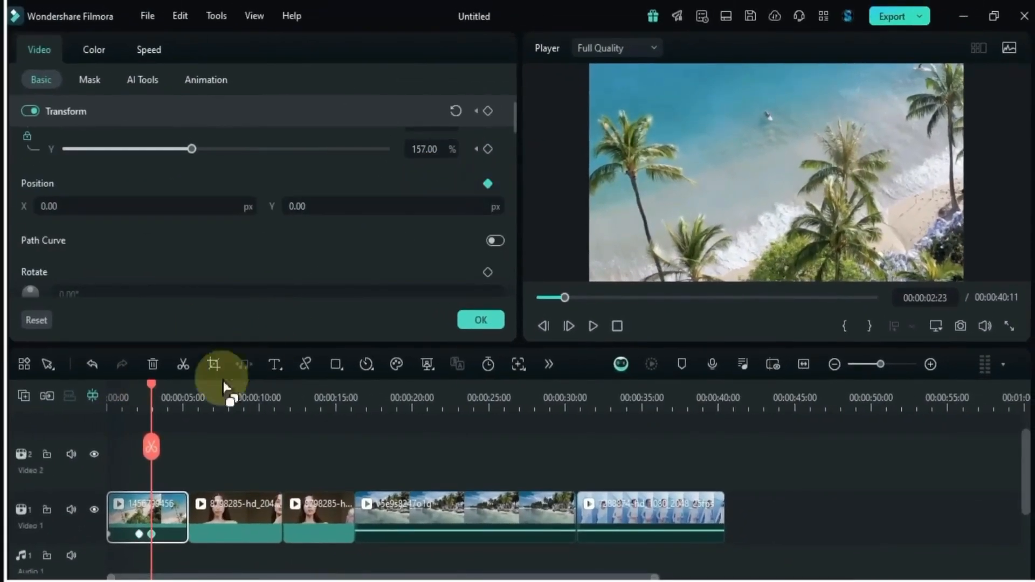
left_click_drag(152, 396, 167, 394)
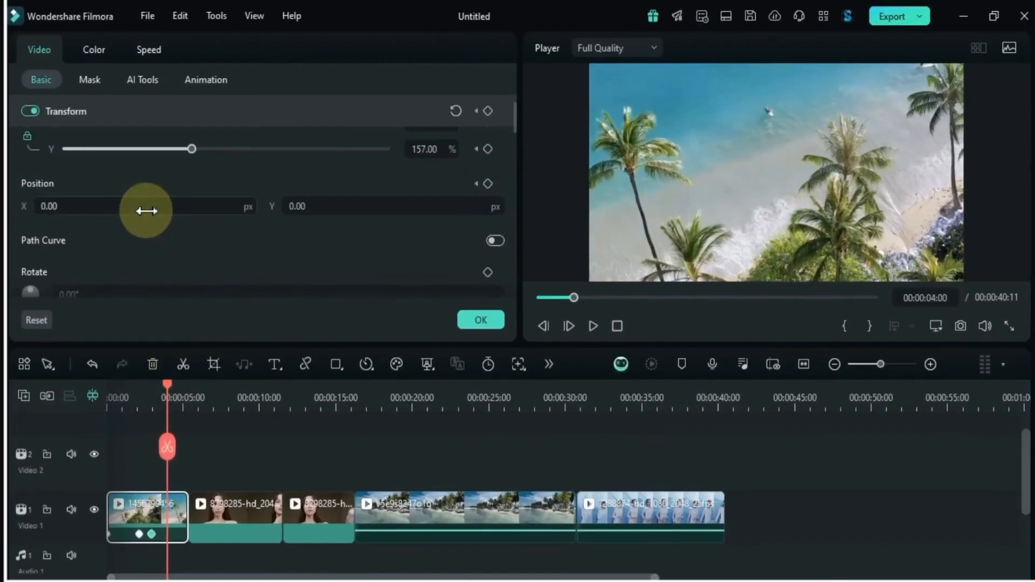
left_click_drag(147, 210, 164, 303)
Play back the first clip from 00:00:02:13 to preview the position animation.
left_click_drag(170, 387, 145, 400)
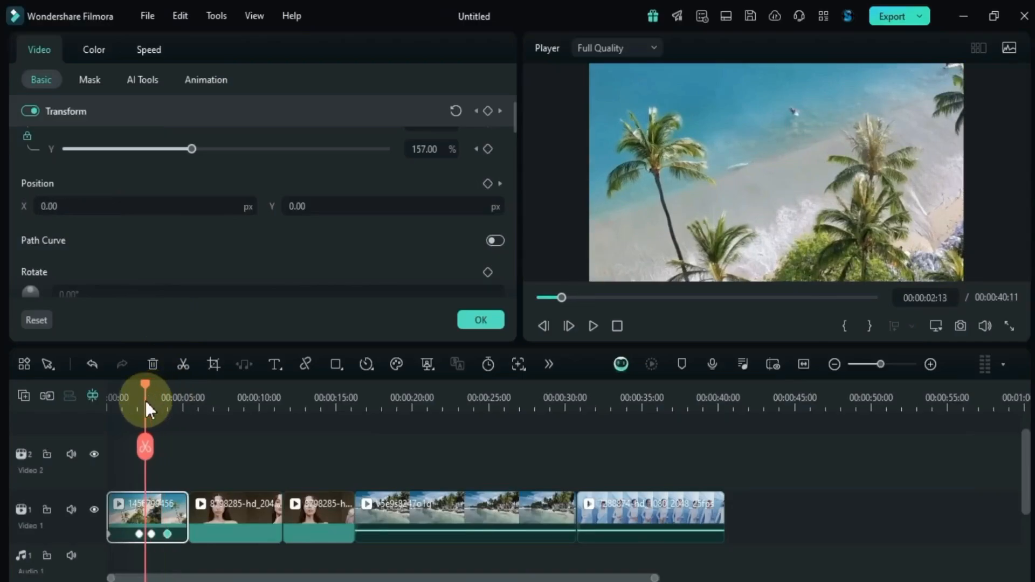
key("space")
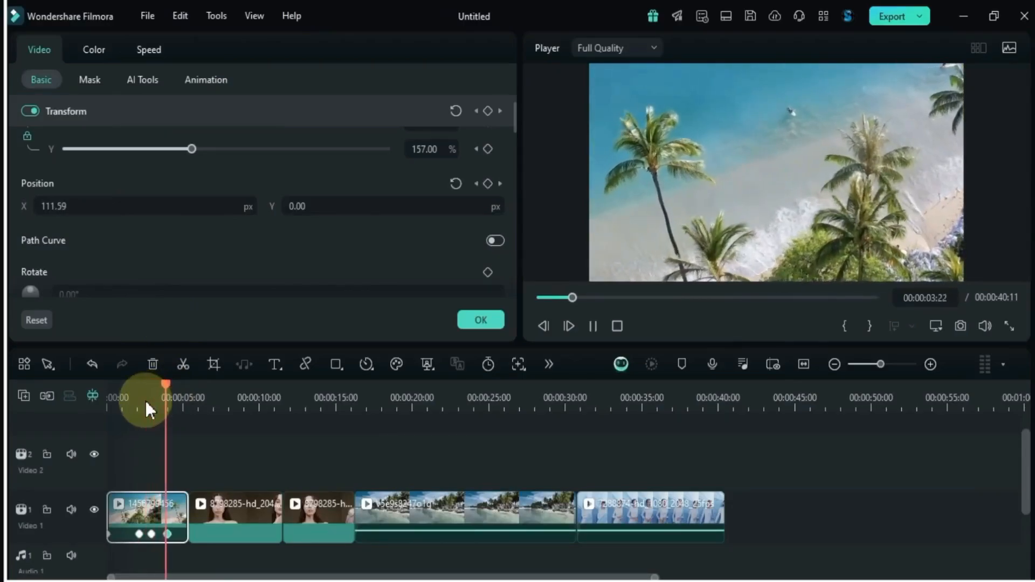
key("space")
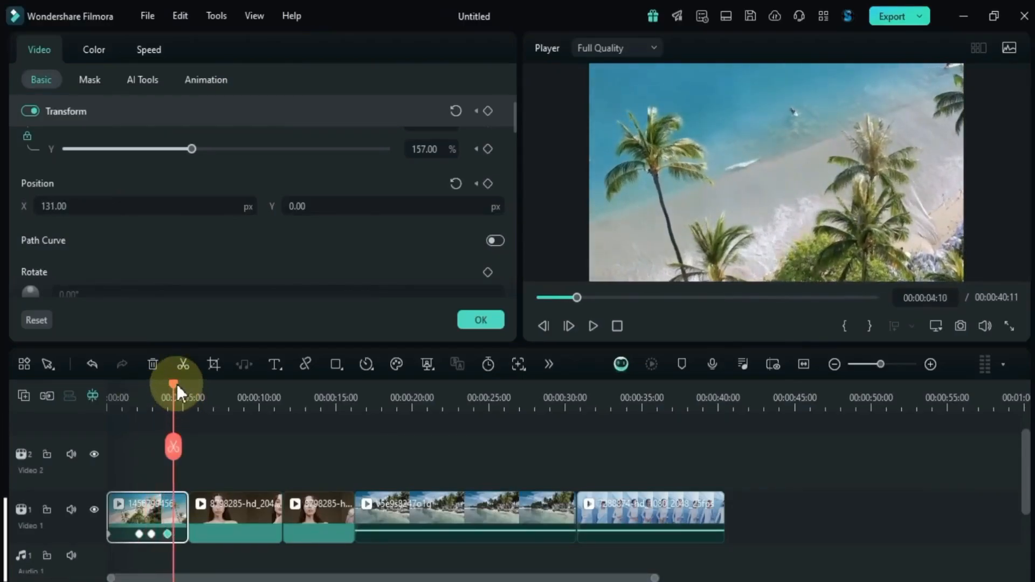
Add a rotation keyframe at 00:00:04:10 and set the rotation to 30° at 00:00:04:24.
scroll(396, 259, "down", 2)
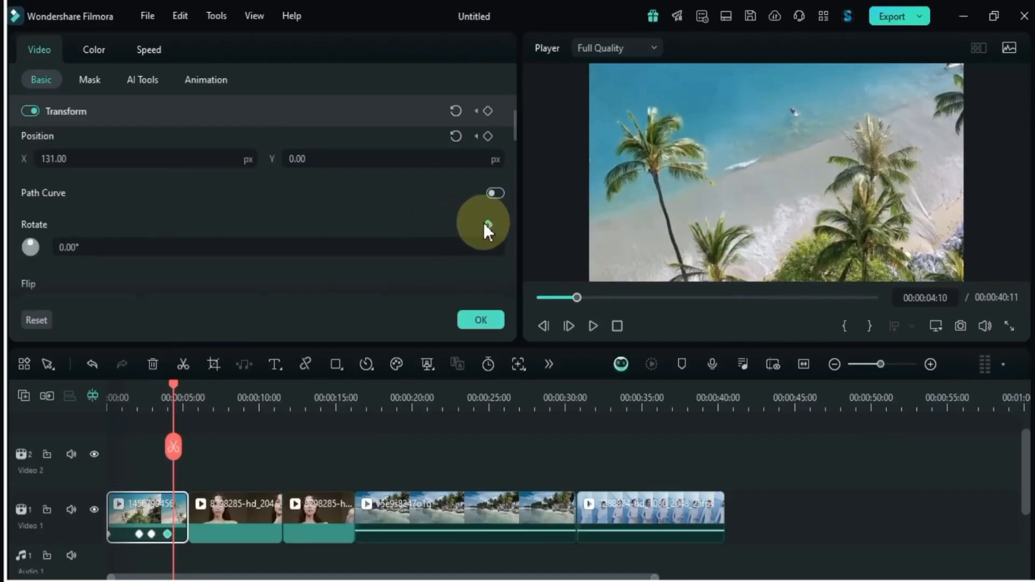
left_click_drag(173, 394, 183, 396)
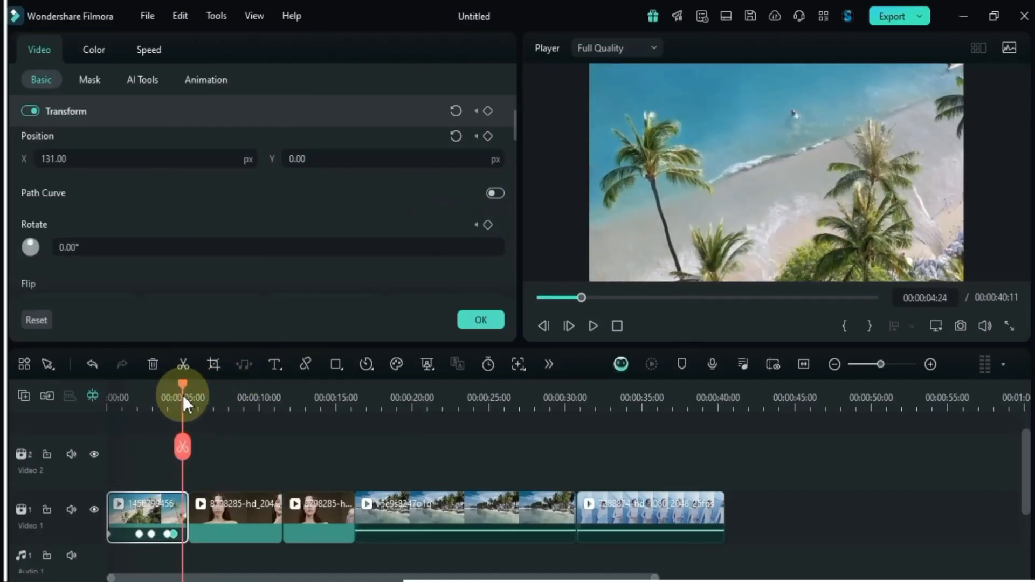
left_click_drag(341, 253, 342, 247)
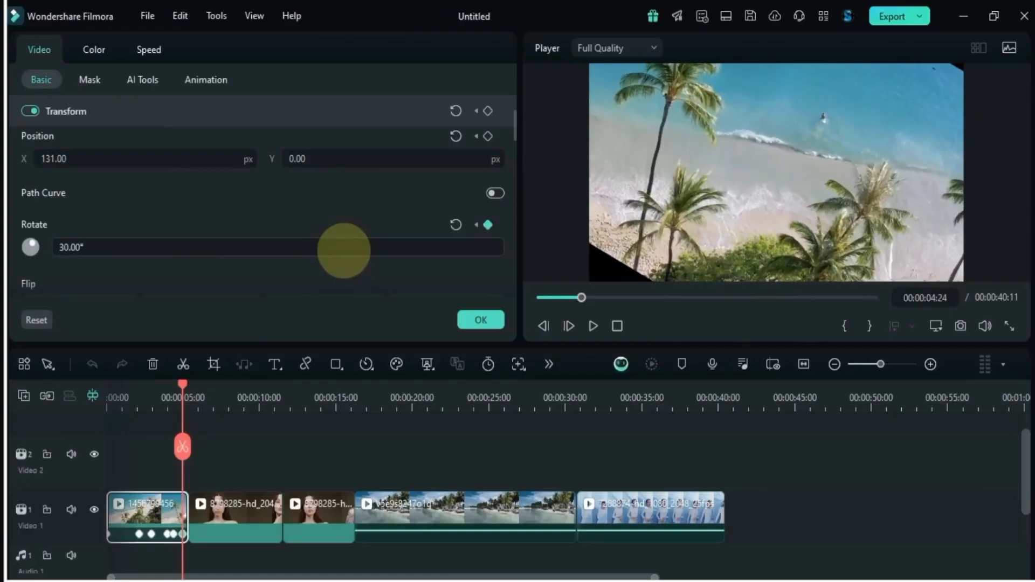
Play back the end of the first clip from 00:00:04:10 to preview the rotation animation.
left_click(174, 396)
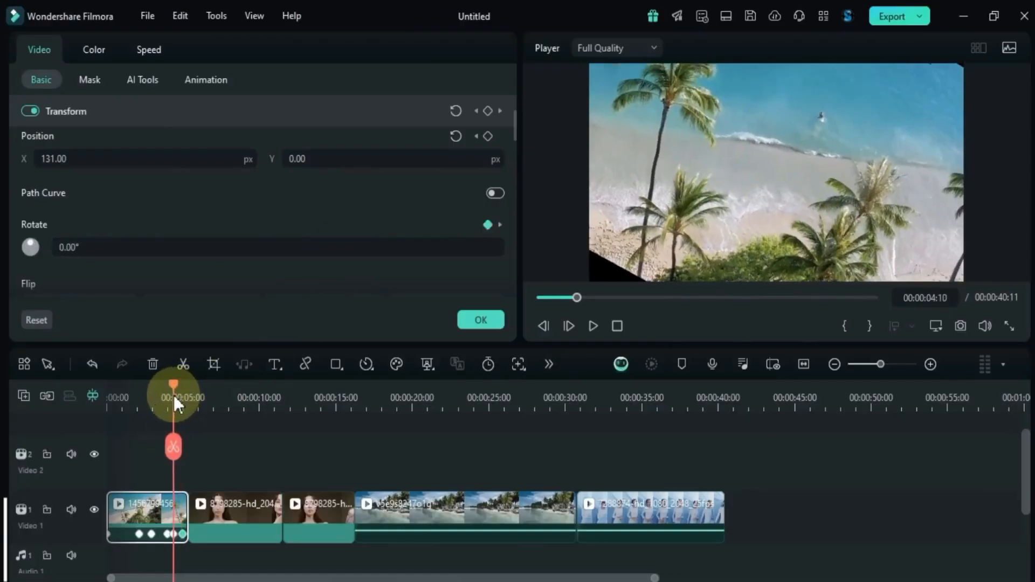
key("space")
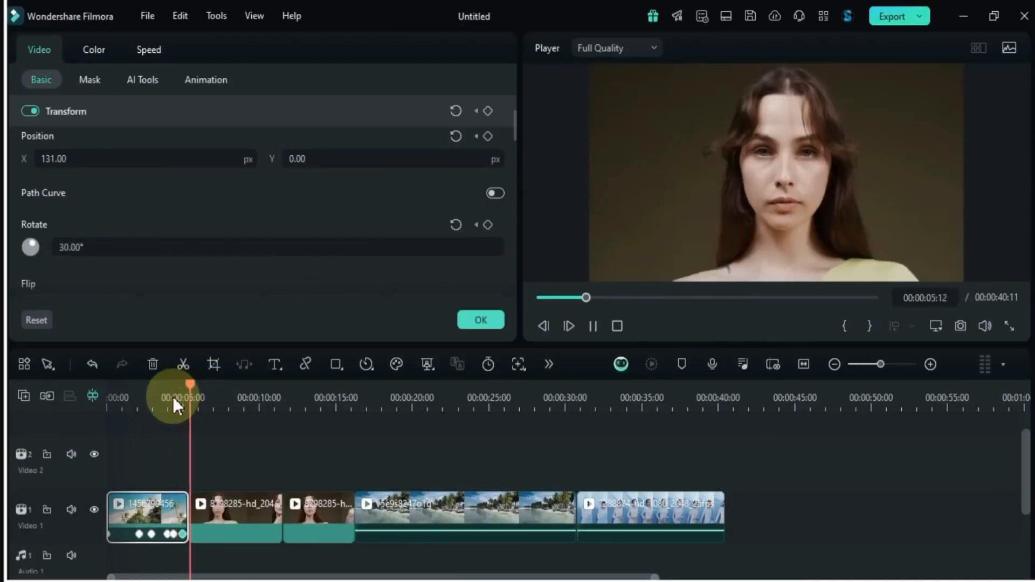
key("space")
Return the playhead to the timeline's start and clear all keyframes from the first clip.
left_click_drag(199, 387, 101, 439)
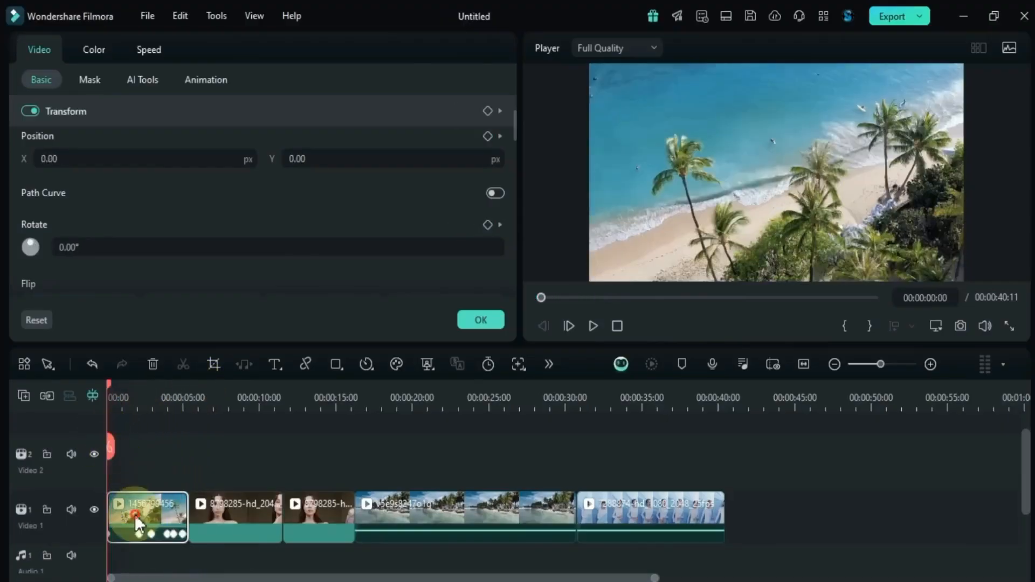
right_click(135, 514)
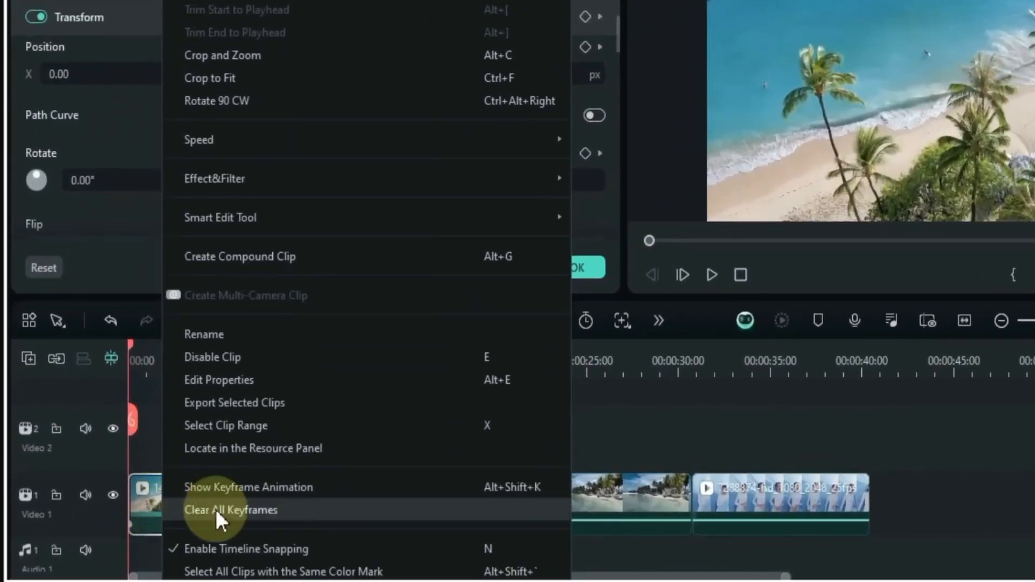
left_click(276, 510)
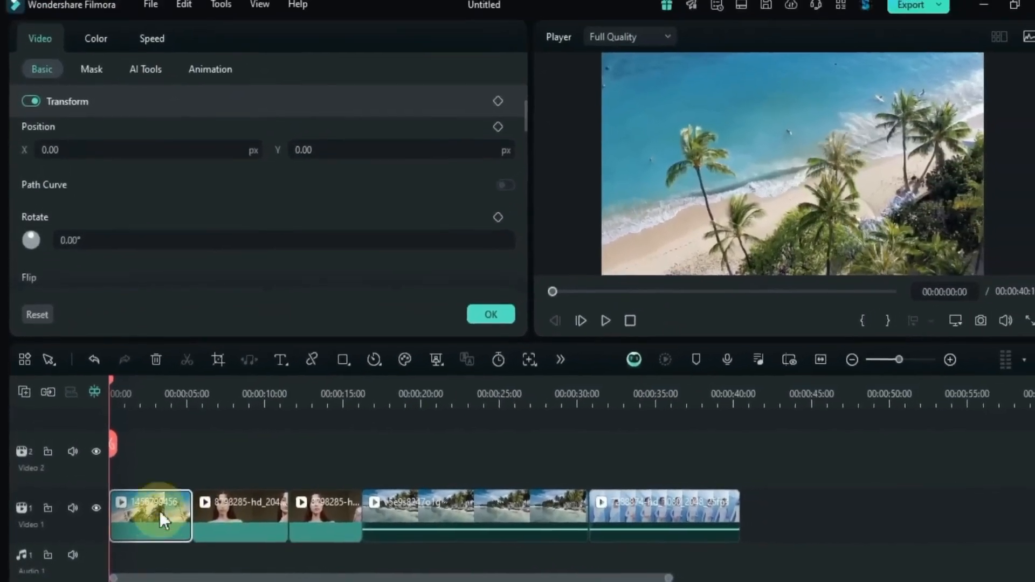
Add a keyframe for all Transform properties at the start of the first clip.
scroll(318, 174, "up", 3)
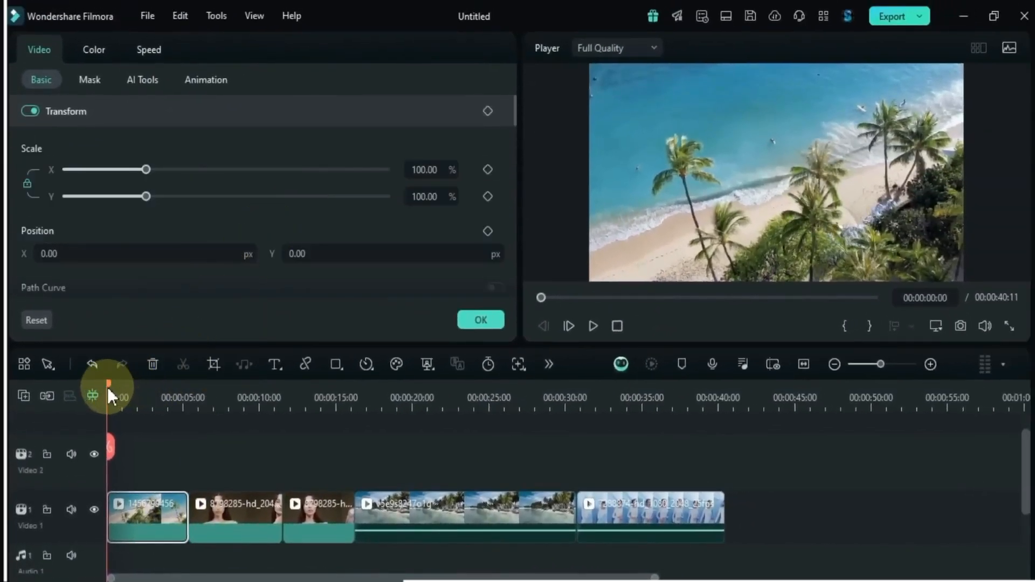
left_click(488, 112)
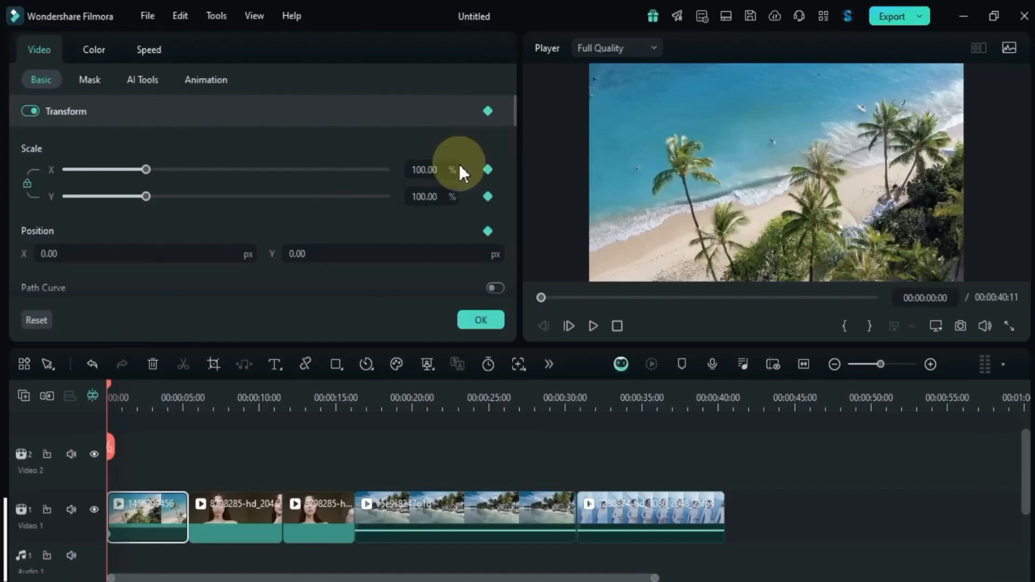
scroll(457, 173, "down", 1)
scroll(456, 183, "down", 2)
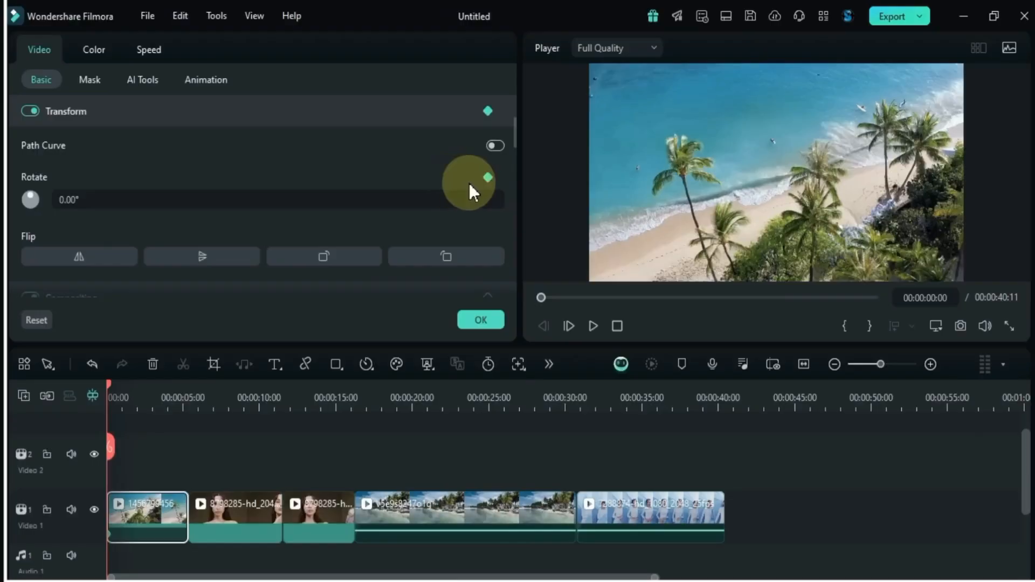
scroll(460, 186, "up", 3)
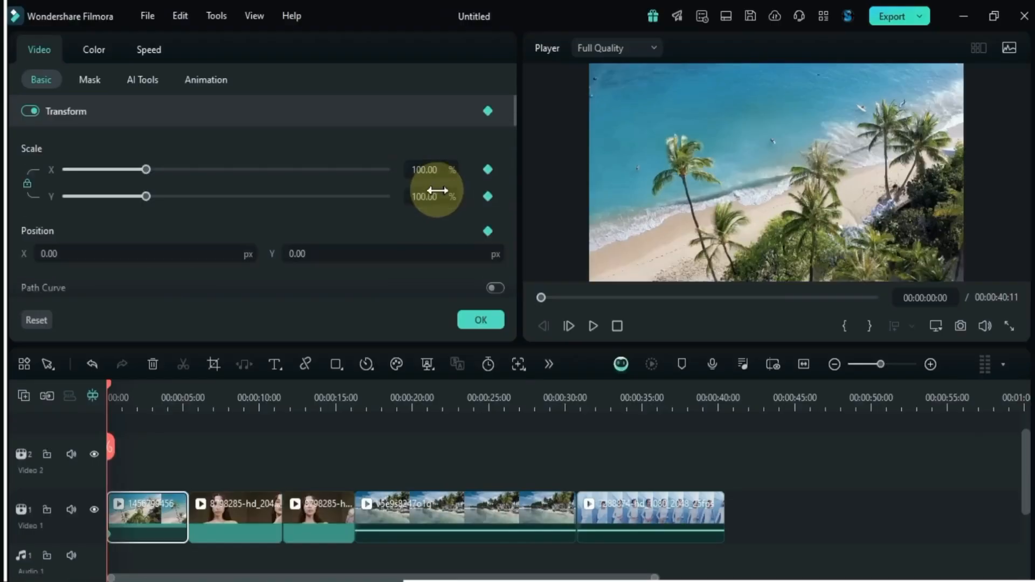
At 00:00:02:22, set the first clip's scale to 328%, position to X 763 and Y 101 px, and rotation to 126°.
left_click_drag(107, 385, 151, 387)
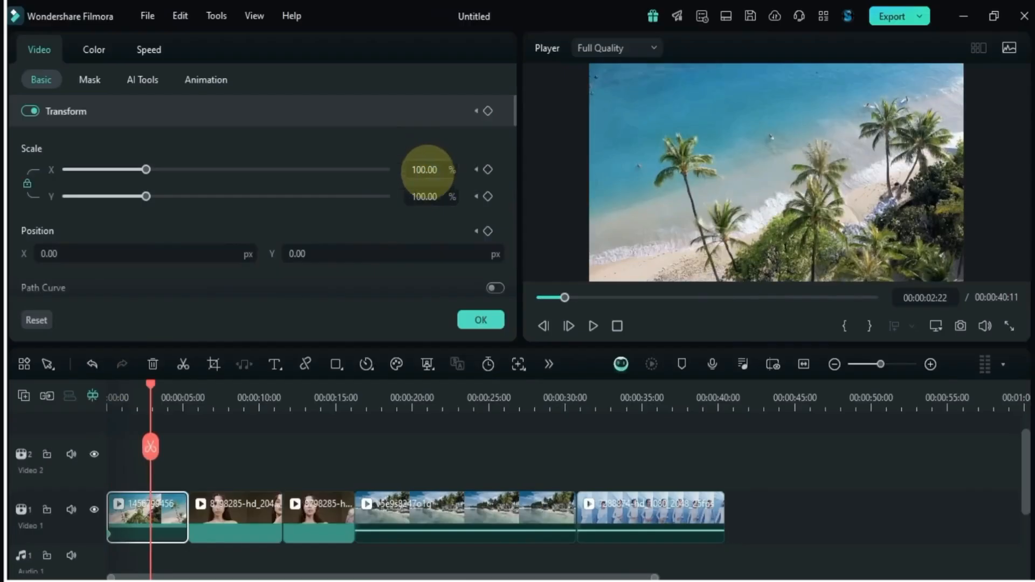
left_click_drag(428, 170, 427, 171)
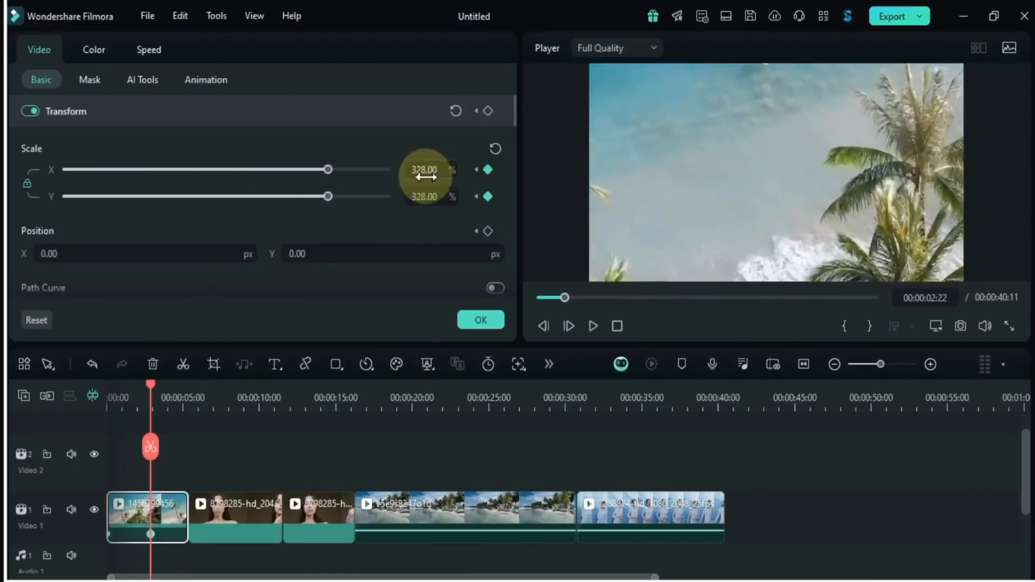
left_click_drag(197, 253, 381, 258)
scroll(449, 237, "down", 2)
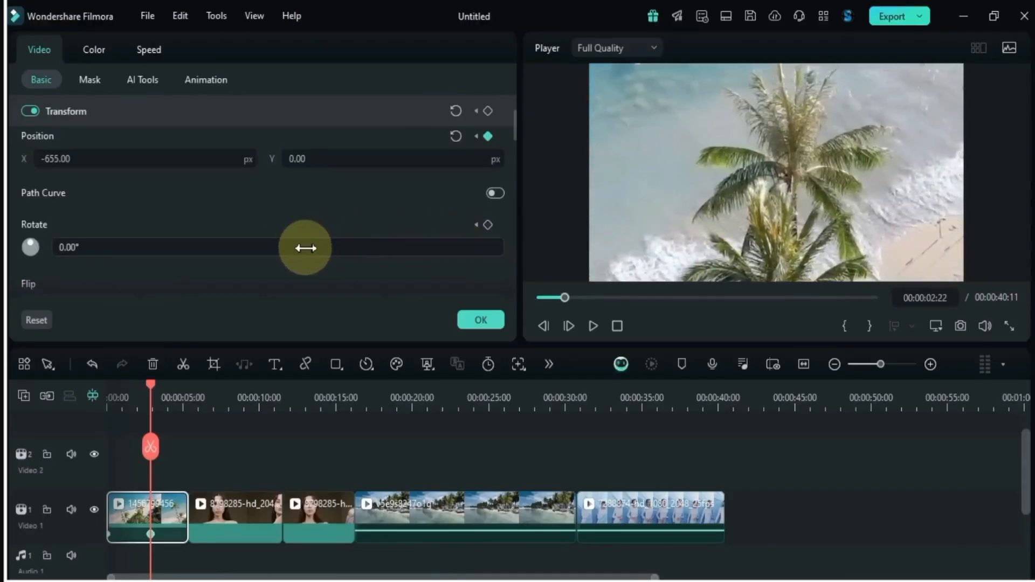
left_click_drag(305, 247, 306, 248)
mouse_move(188, 159)
left_mouse_down()
mouse_move(247, 162)
mouse_move(182, 157)
left_mouse_up()
left_click_drag(433, 164, 440, 159)
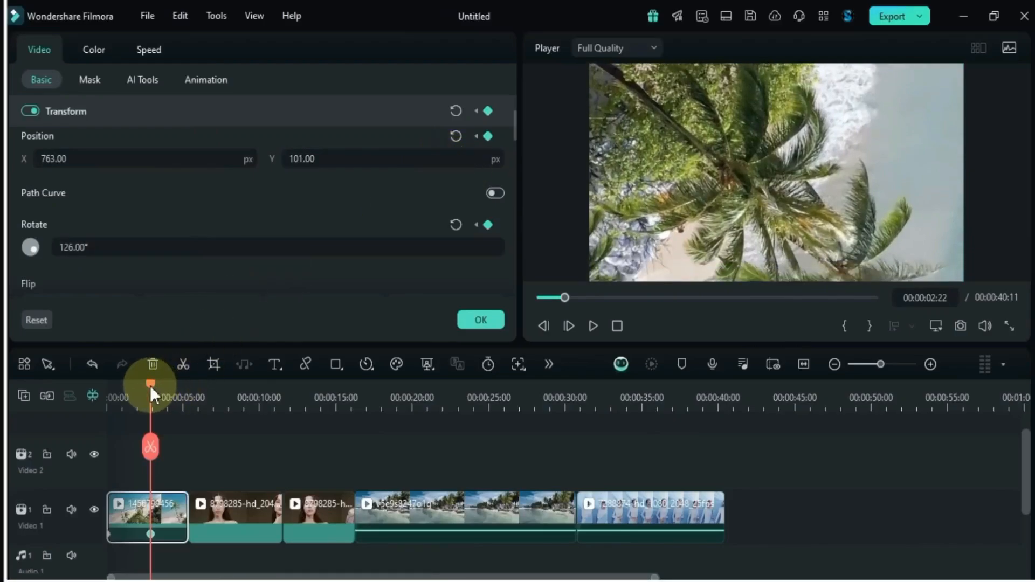
Reset all Transform properties of the first clip to their defaults at 00:00:05:04.
left_click_drag(151, 386, 186, 396)
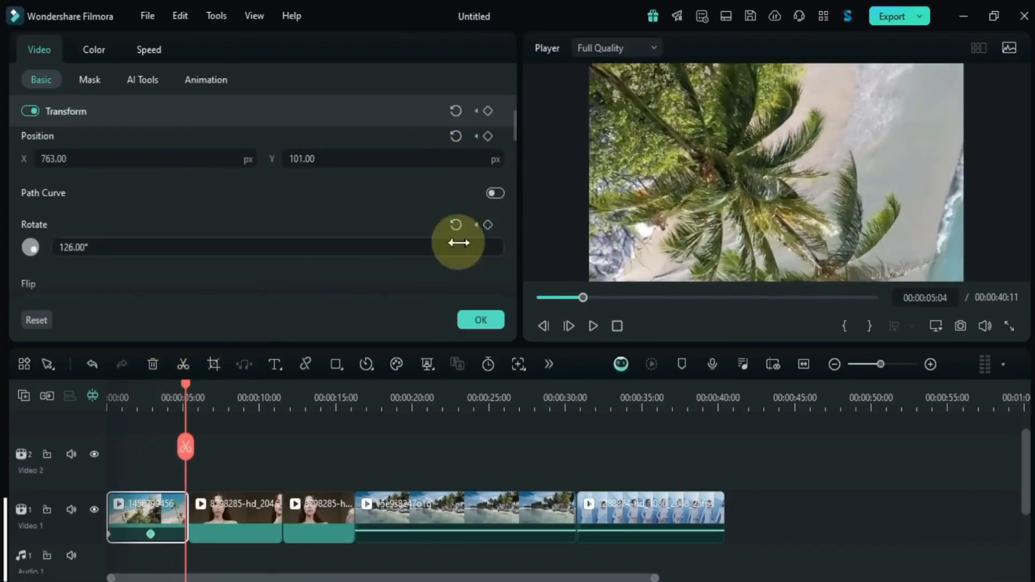
scroll(455, 227, "up", 2)
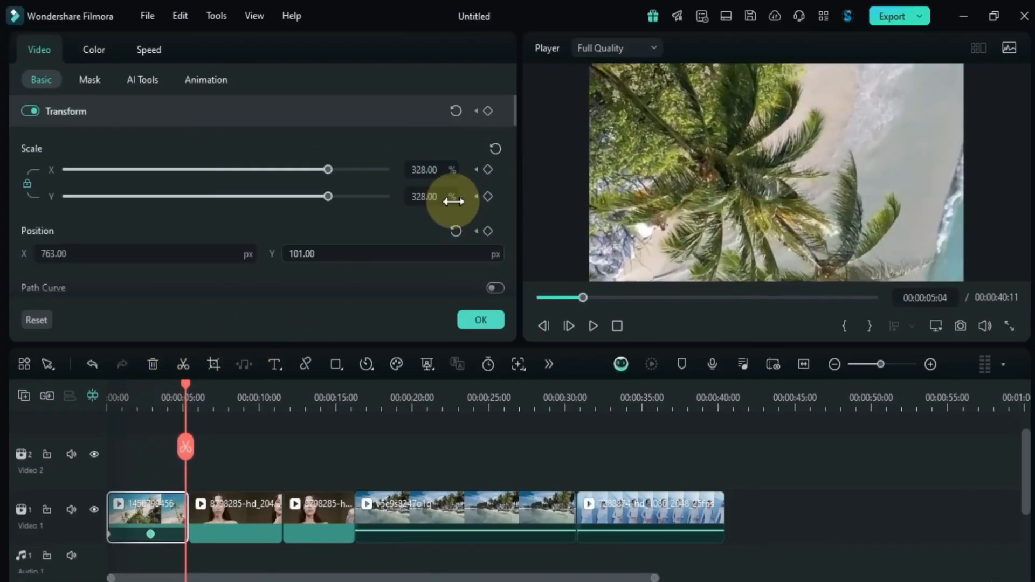
left_click(462, 114)
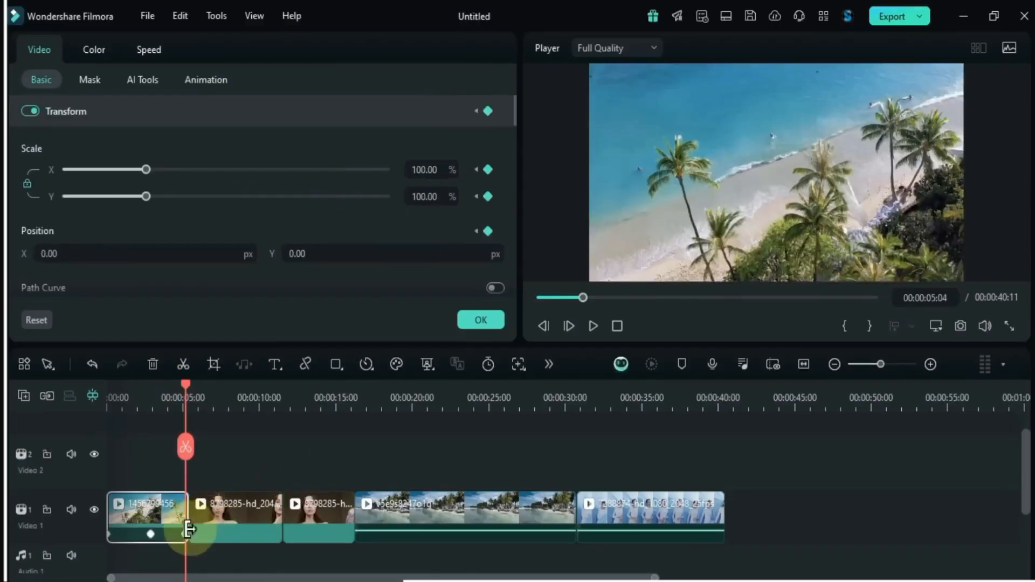
Shift the clip's middle keyframe earlier to 00:00:02:06 and move the playhead onto it.
left_click(150, 534)
left_click_drag(150, 534, 141, 535)
left_click(142, 399)
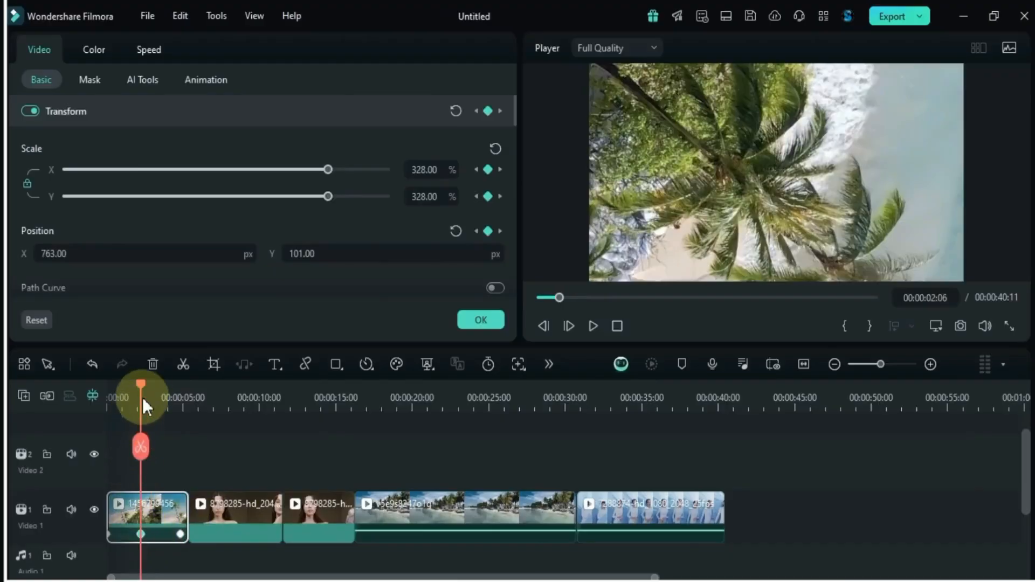
Play back the first clip from the timeline's start to preview the combined Transform animation.
left_click_drag(145, 388, 102, 406)
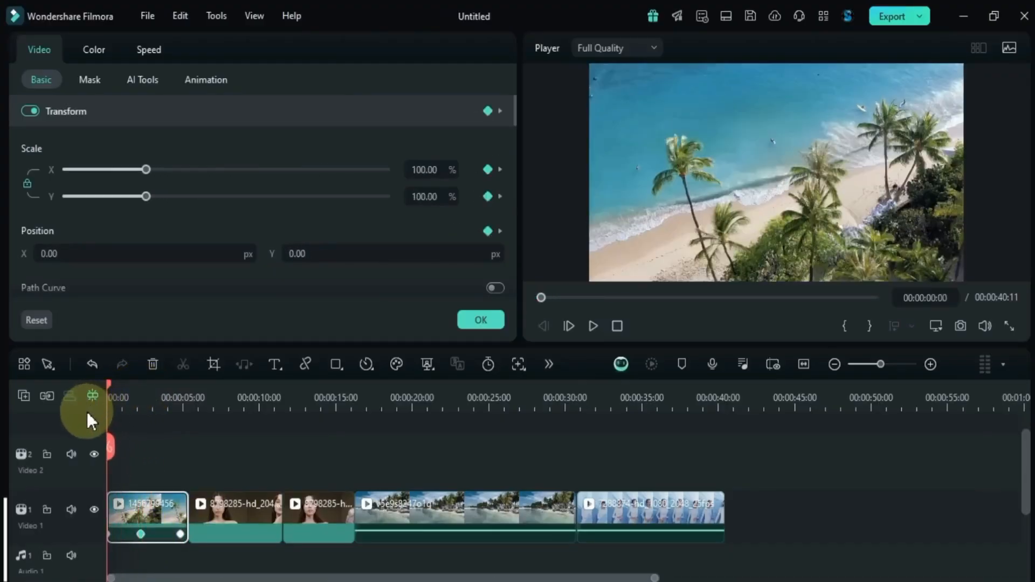
key("space")
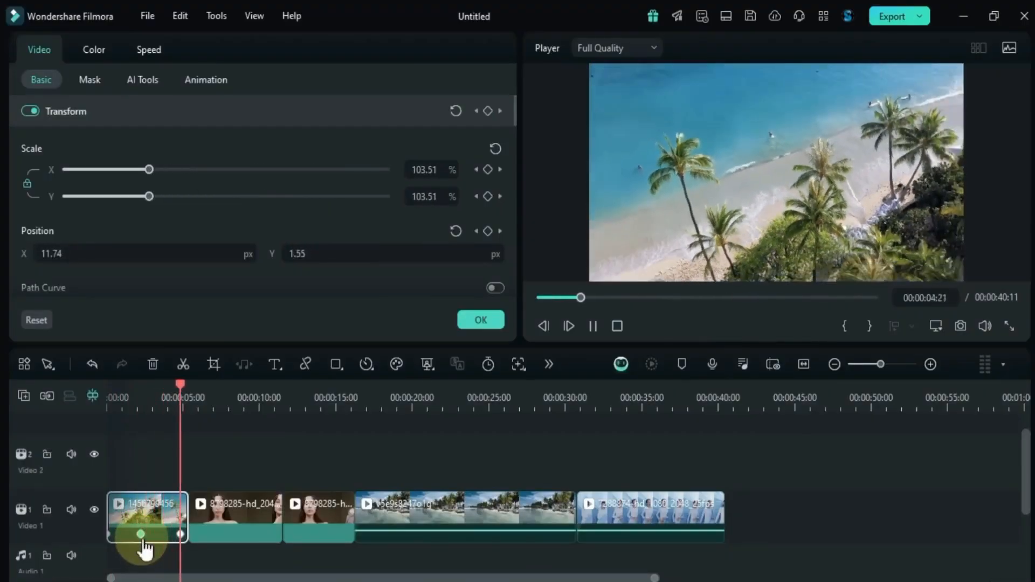
key("space")
Set the first clip's position X to -25.25 px at 00:00:01:05 and its scale to 324.93% at 00:00:01:02.
left_click(142, 535)
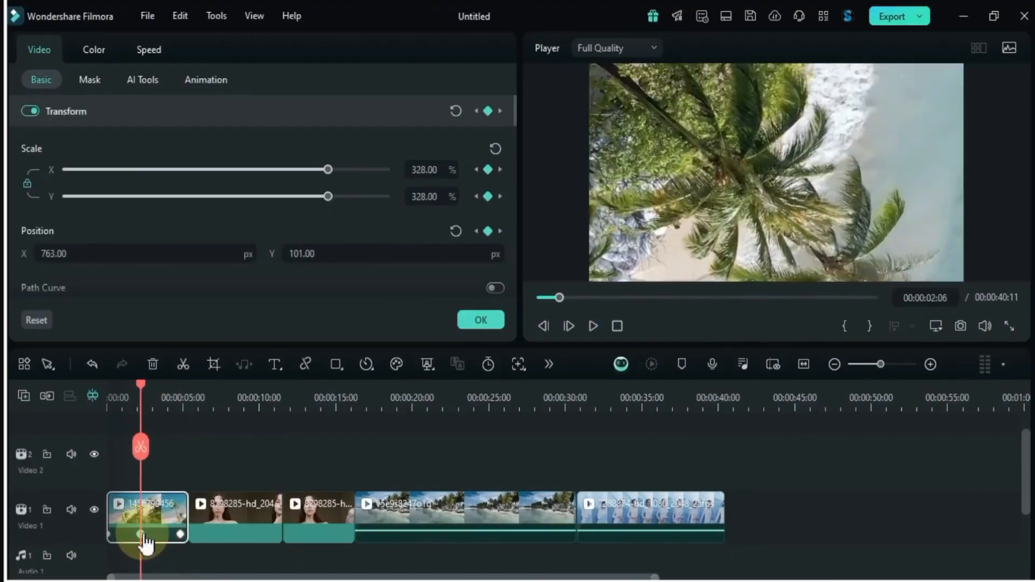
left_click_drag(141, 402, 125, 409)
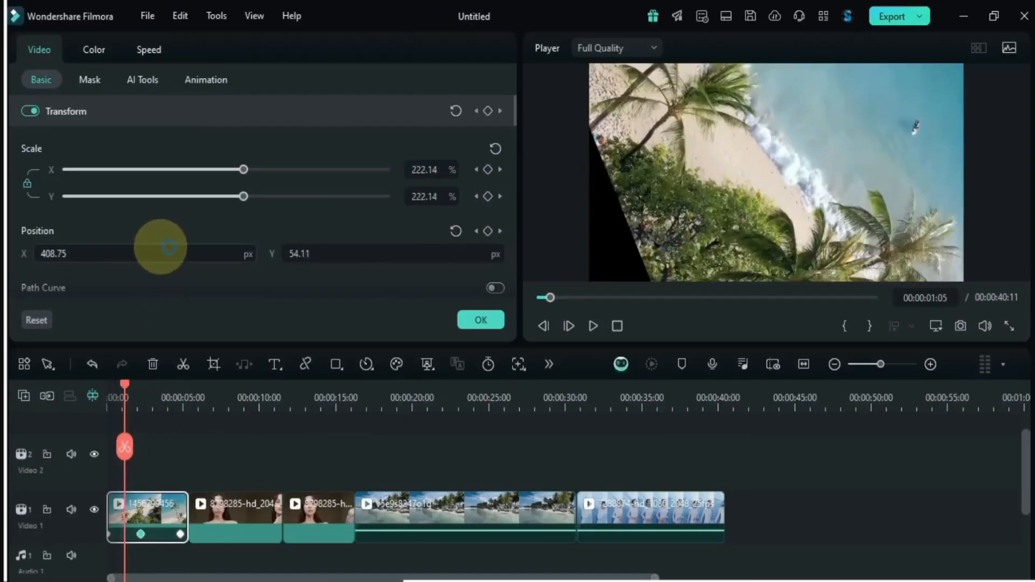
mouse_move(168, 247)
left_mouse_down()
mouse_move(154, 247)
mouse_move(169, 247)
left_mouse_up()
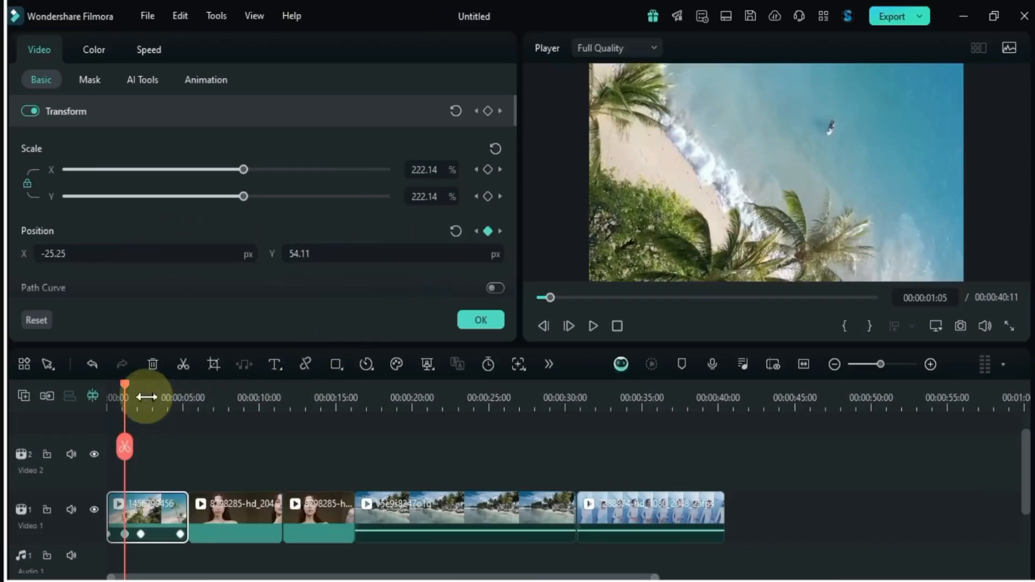
mouse_move(127, 397)
left_mouse_down()
mouse_move(98, 403)
mouse_move(124, 408)
left_mouse_up()
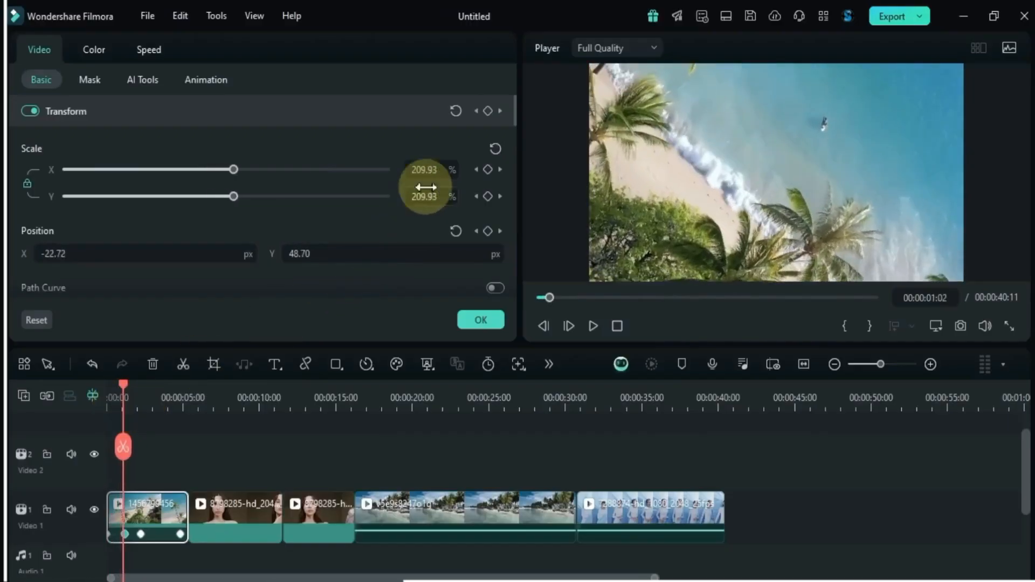
left_click_drag(431, 171, 493, 170)
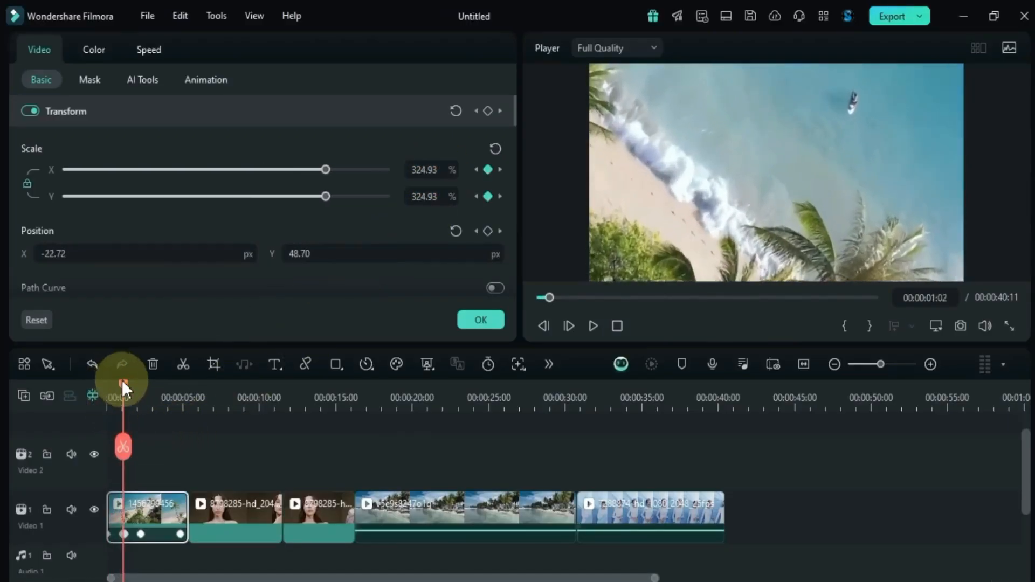
Play the first clip from the start to preview the added keyframes, pausing at 00:00:03:15.
left_click_drag(118, 397, 108, 402)
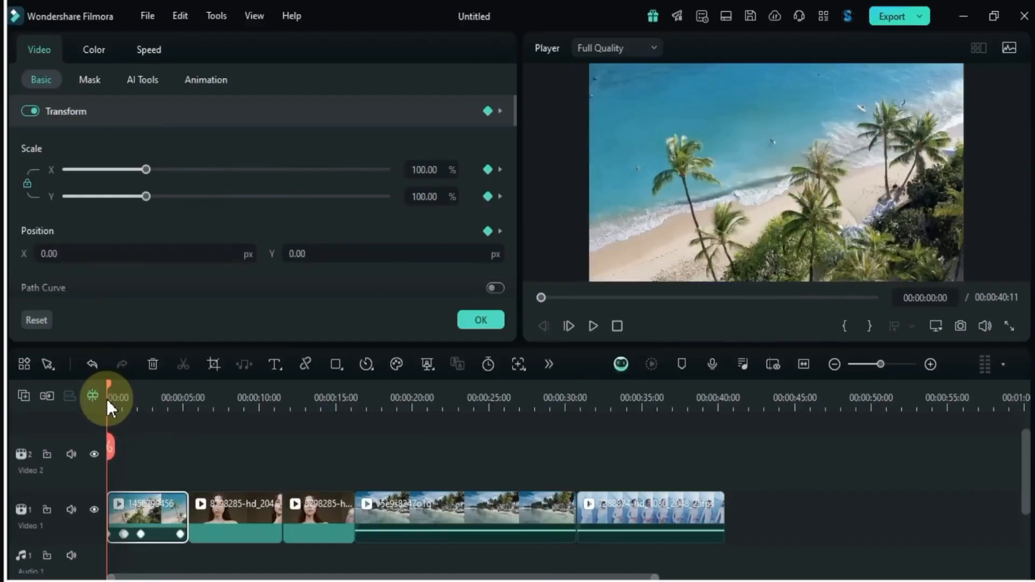
key("space")
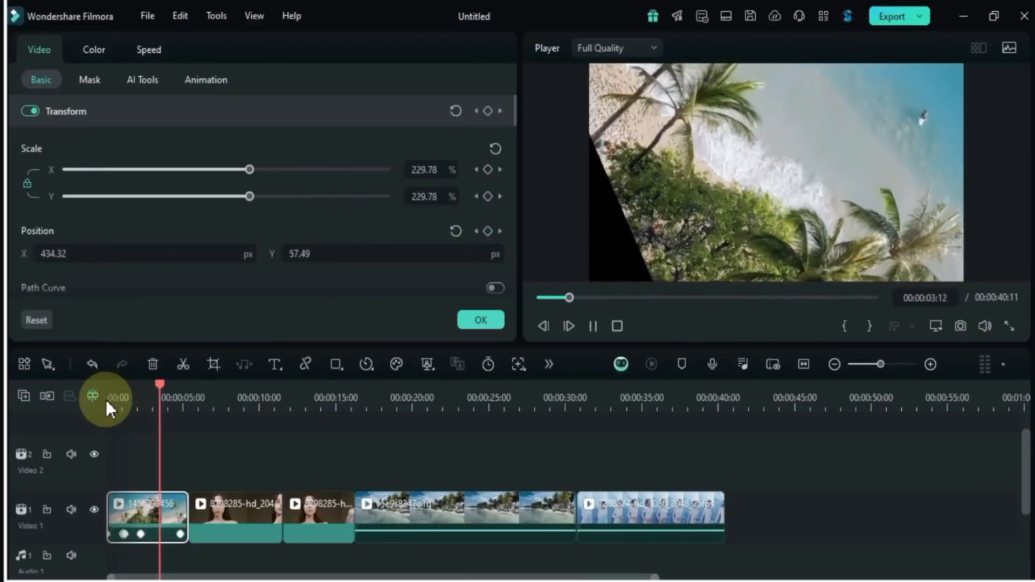
key("space")
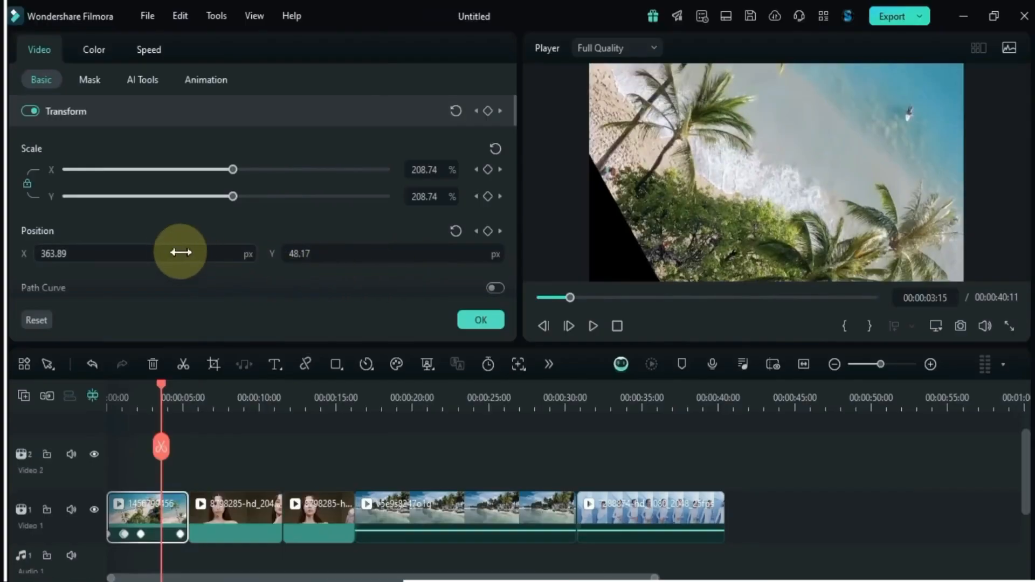
Set the first clip's position X to -109.11 px and its scale to 417.74% at 00:00:03:15.
mouse_move(180, 252)
left_mouse_down()
mouse_move(120, 249)
mouse_move(177, 248)
left_mouse_up()
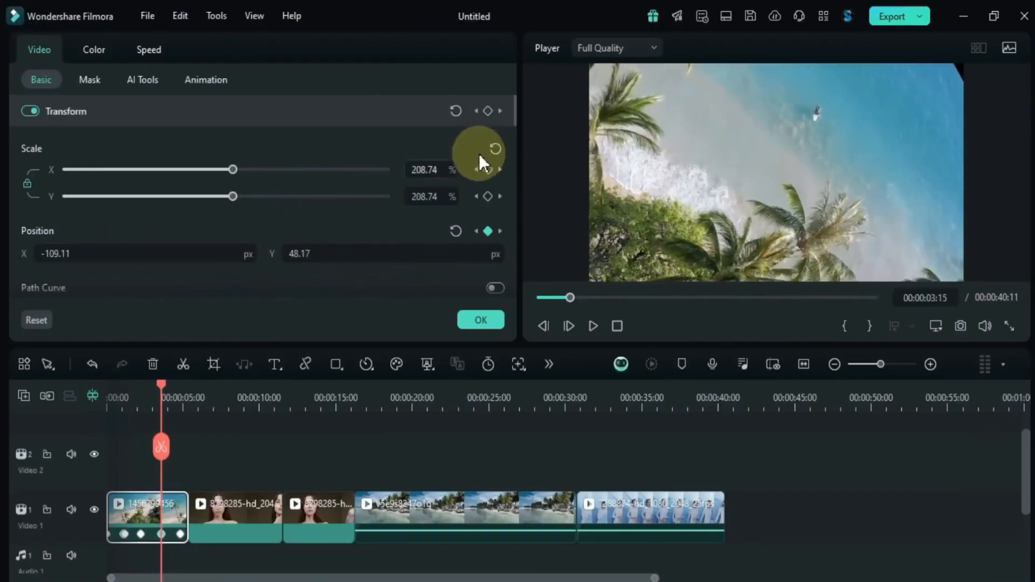
left_click_drag(437, 175, 512, 181)
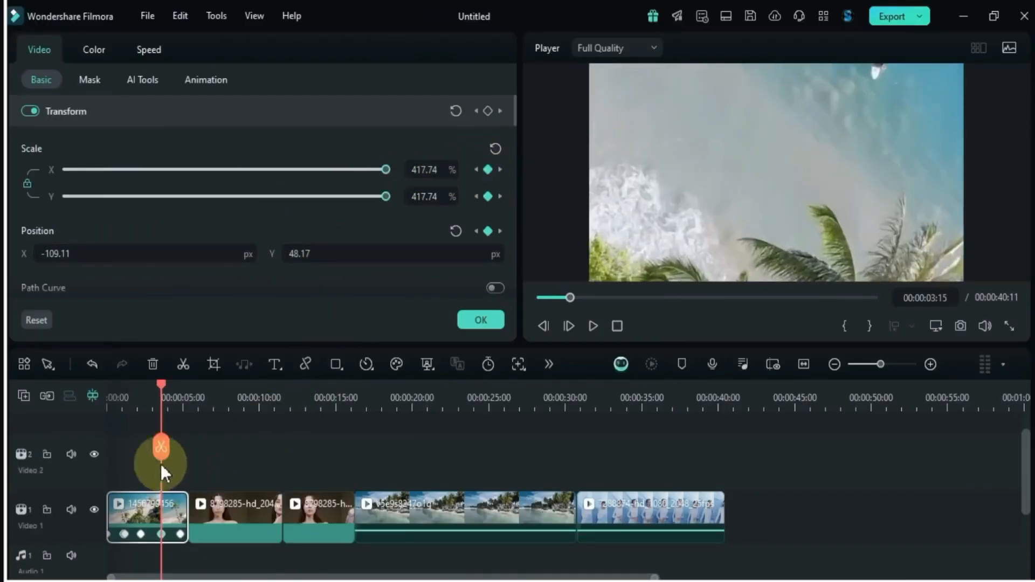
Play back the whole first clip from the start to check the scale and position changes.
left_click_drag(160, 386, 105, 423)
key("space")
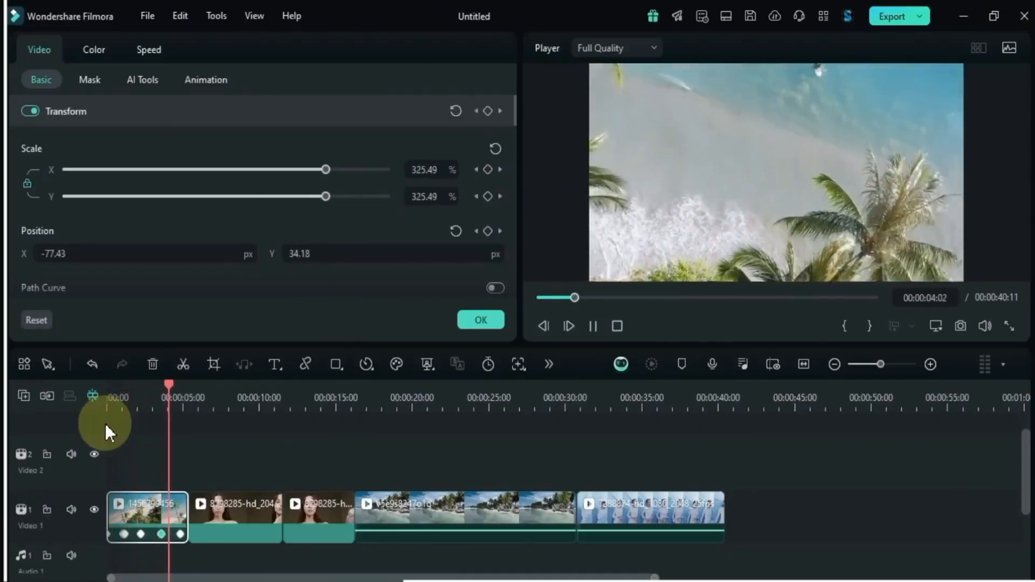
key("space")
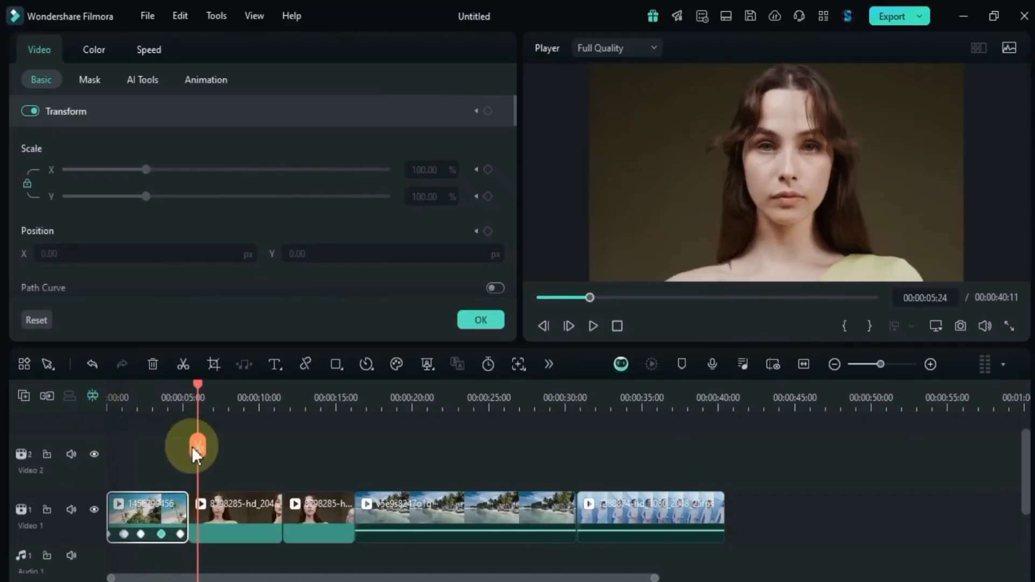
Show the first clip's keyframe animation and stretch the timeline to spread out its Scale, Position and Rotate keyframes.
left_click_drag(202, 400, 118, 438)
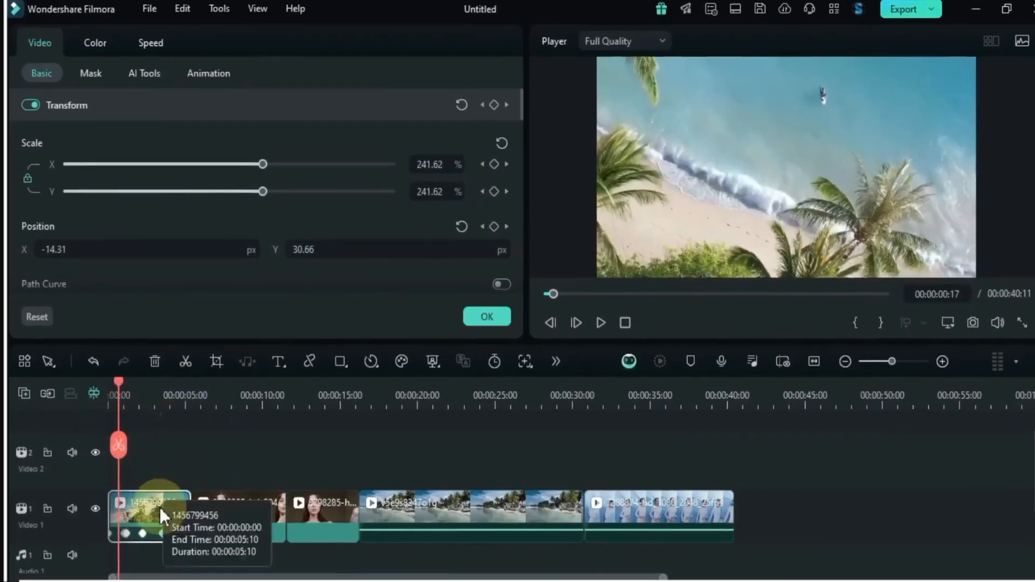
right_click(160, 507)
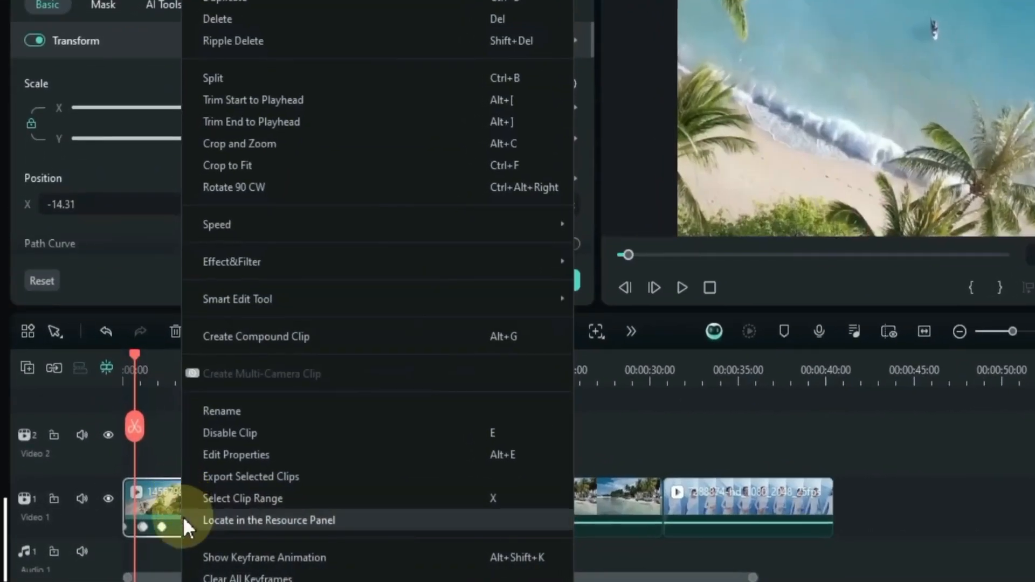
left_click(345, 561)
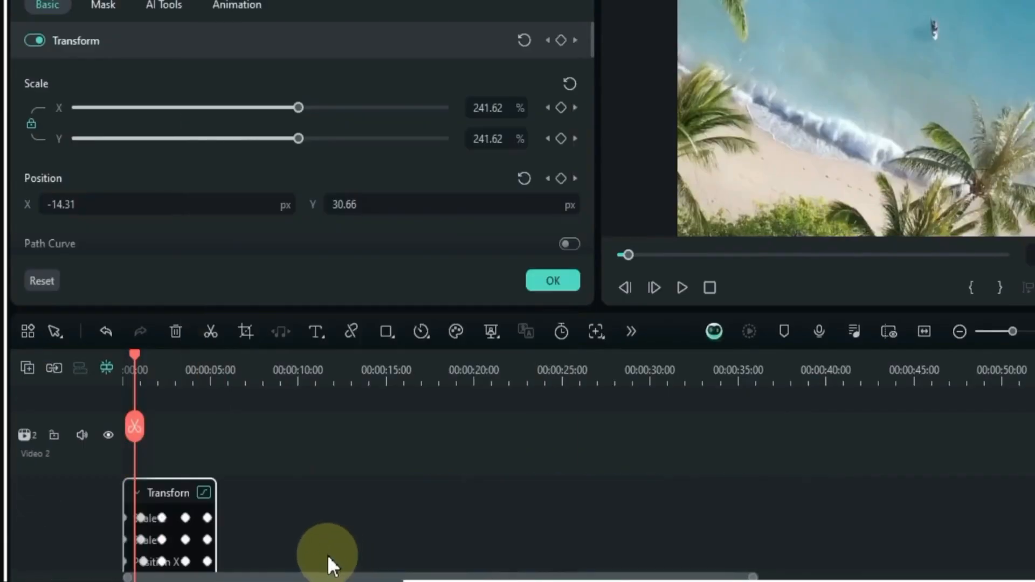
scroll(199, 527, "down", 2)
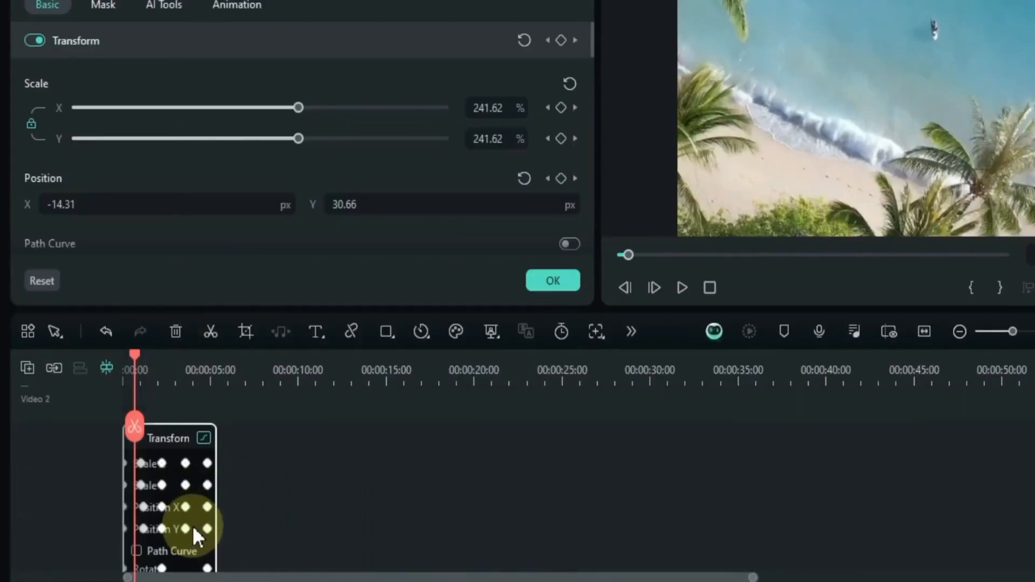
left_click_drag(186, 372, 441, 404)
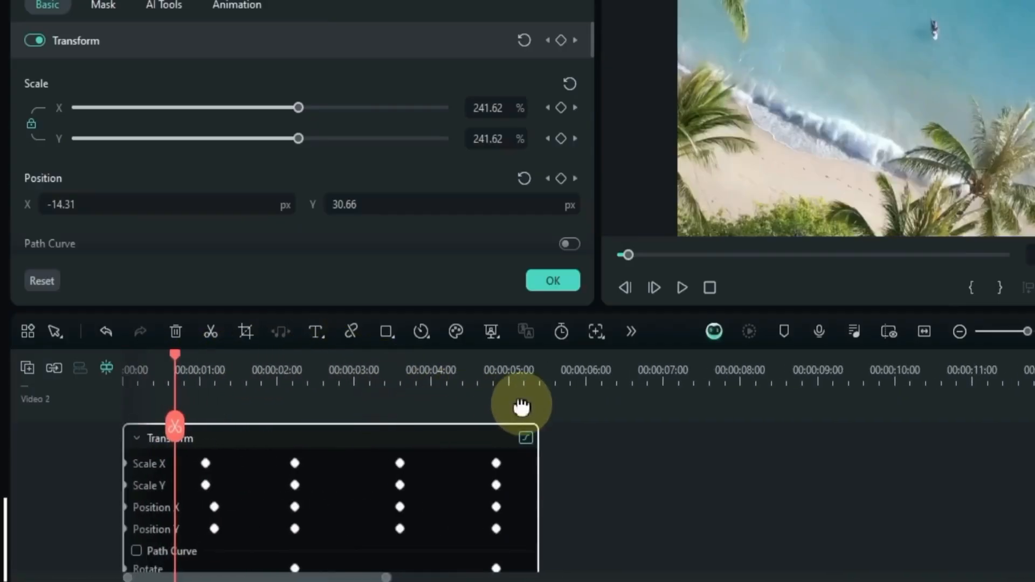
left_click_drag(178, 369, 118, 397)
scroll(249, 496, "down", 1)
scroll(249, 496, "down", 1)
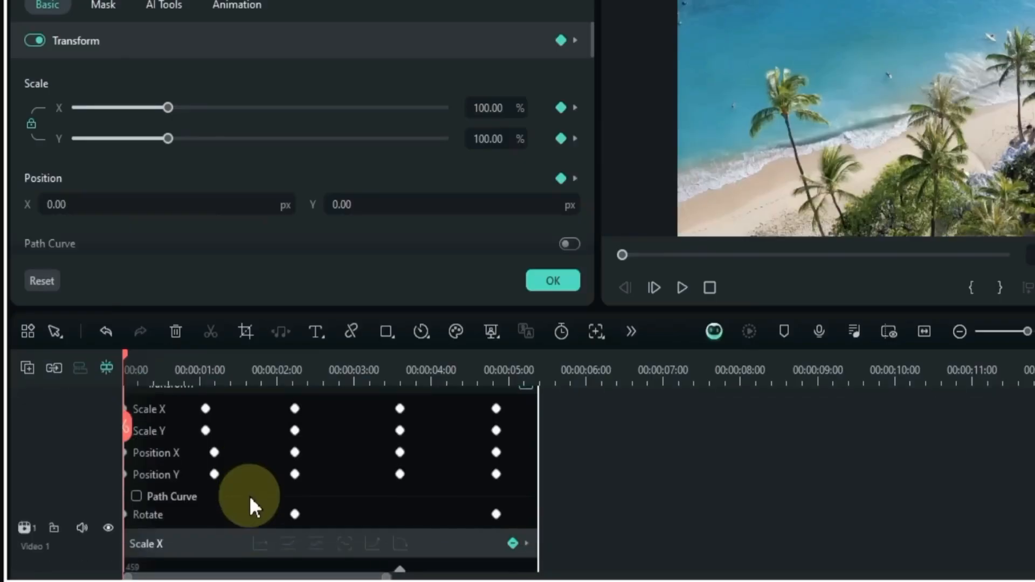
scroll(249, 496, "up", 1)
Try moving the third Scale X and Scale Y keyframes to 00:00:03:07, and undo the move.
left_click_drag(399, 435, 361, 452)
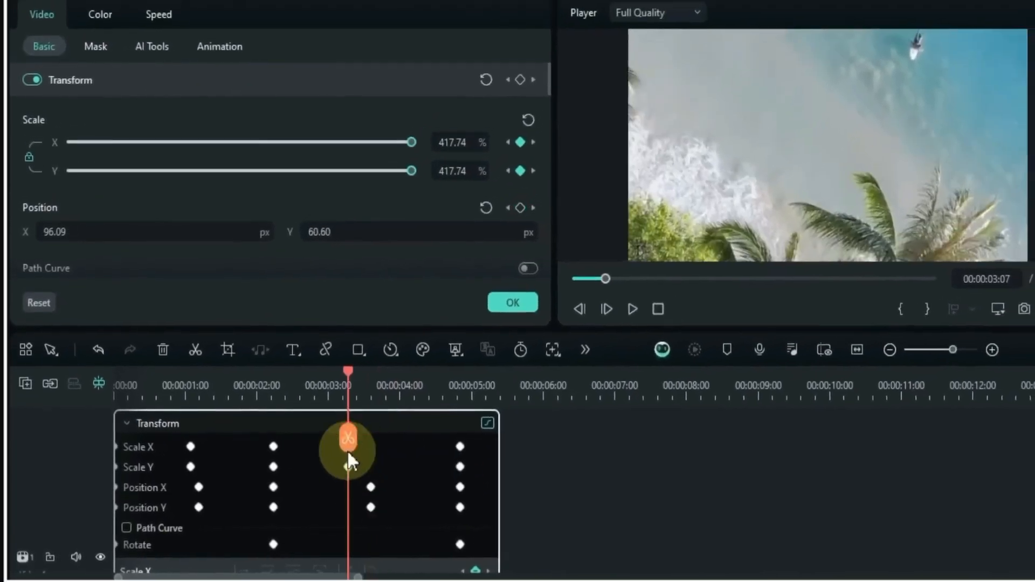
key("space")
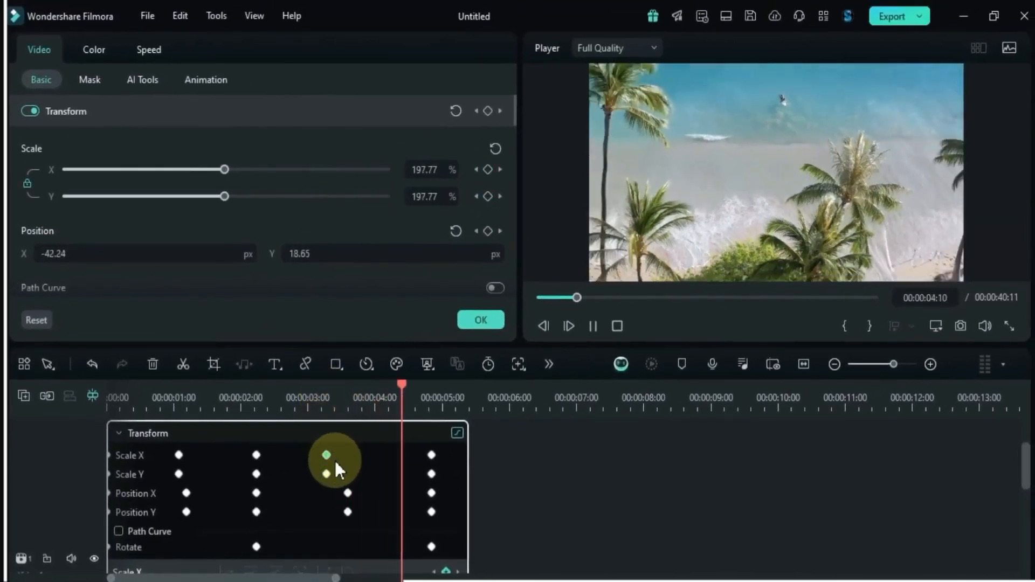
key("space")
key("ctrl+z")
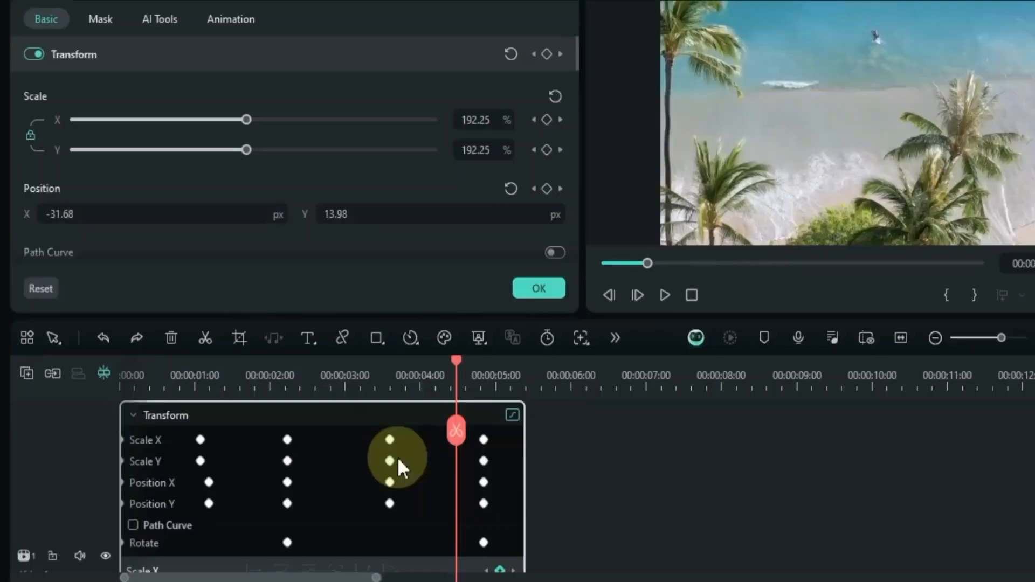
Enable Path Curve for the first clip's position animation.
scroll(405, 439, "down", 1)
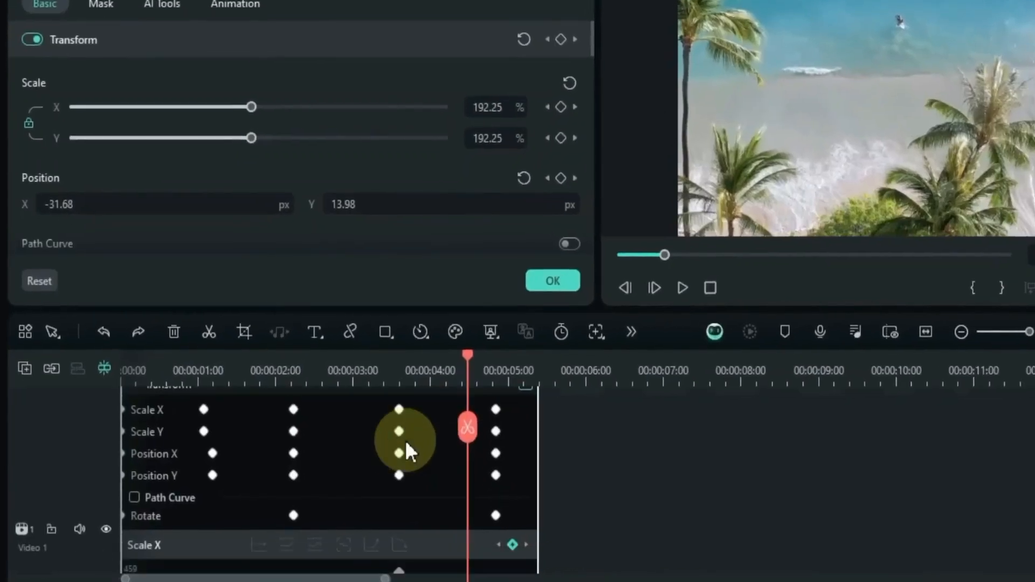
scroll(405, 441, "down", 2)
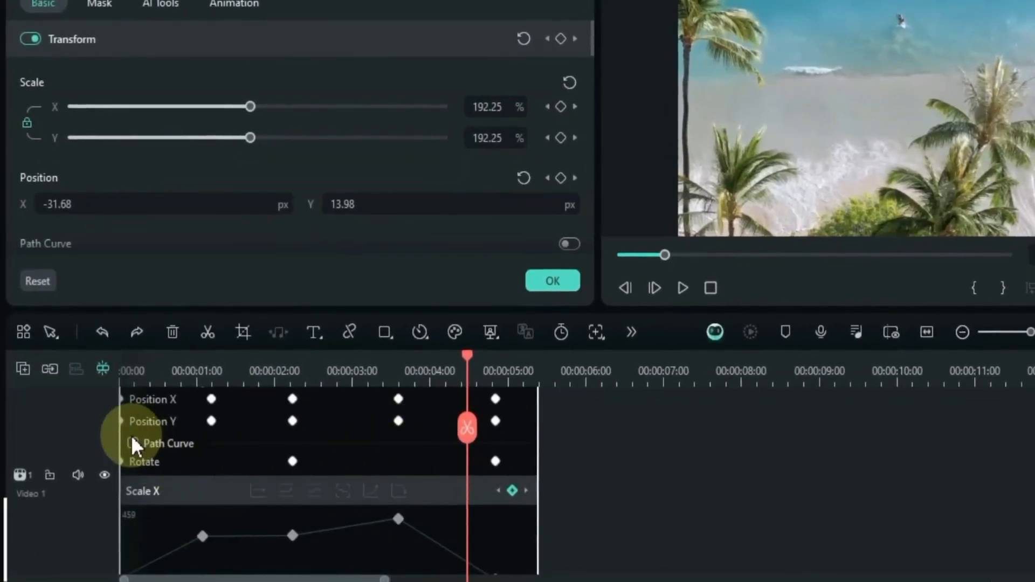
scroll(254, 166, "down", 2)
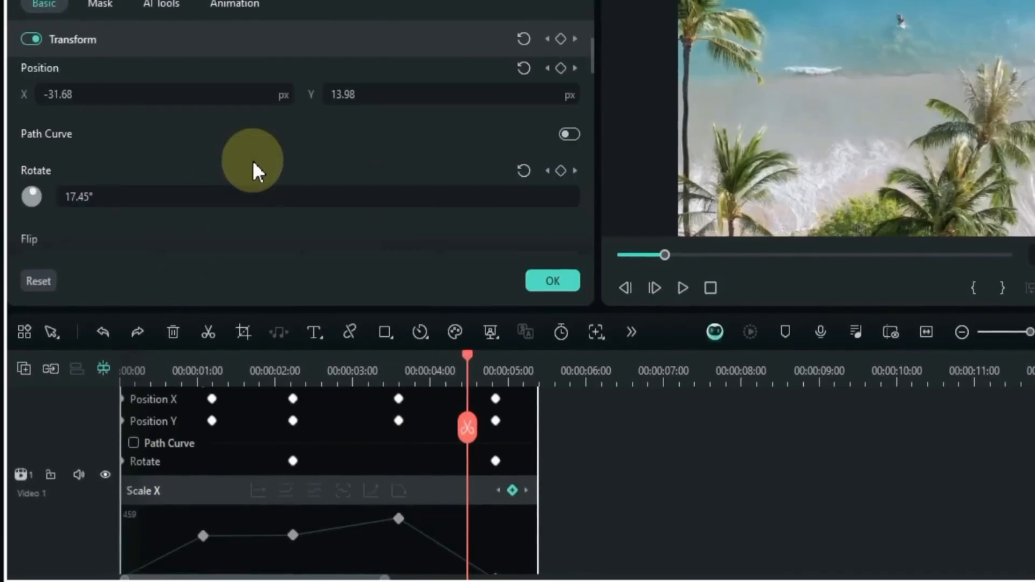
left_click(569, 134)
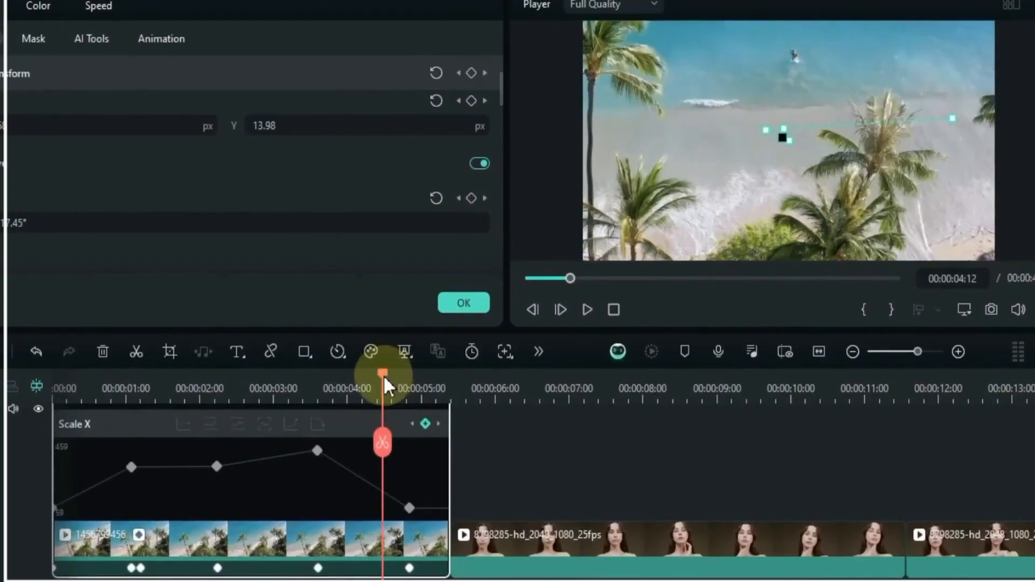
Turn off Path Curve for the first clip's position animation.
left_click_drag(385, 384, 385, 486)
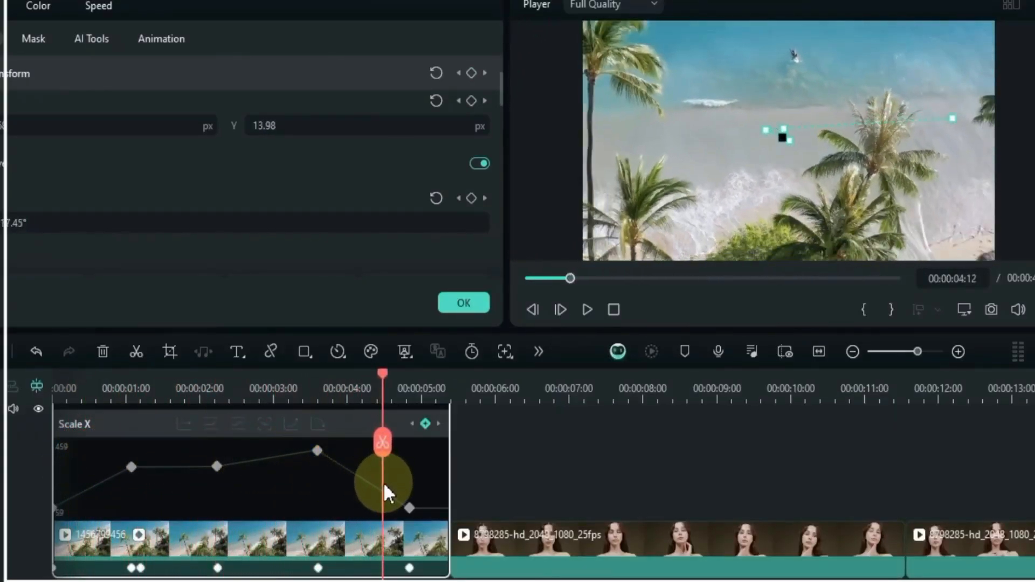
scroll(330, 507, "up", 2)
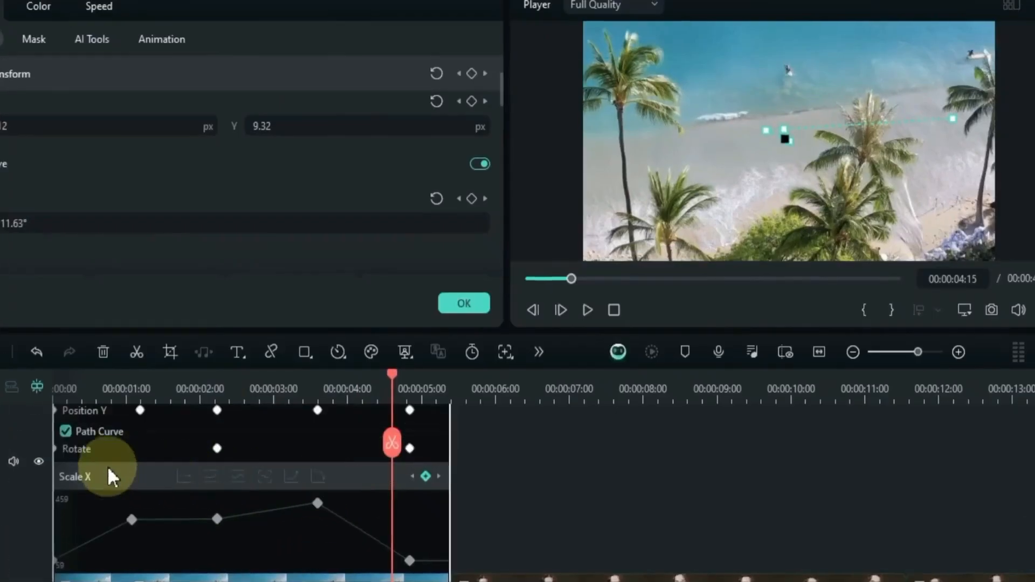
left_click(83, 432)
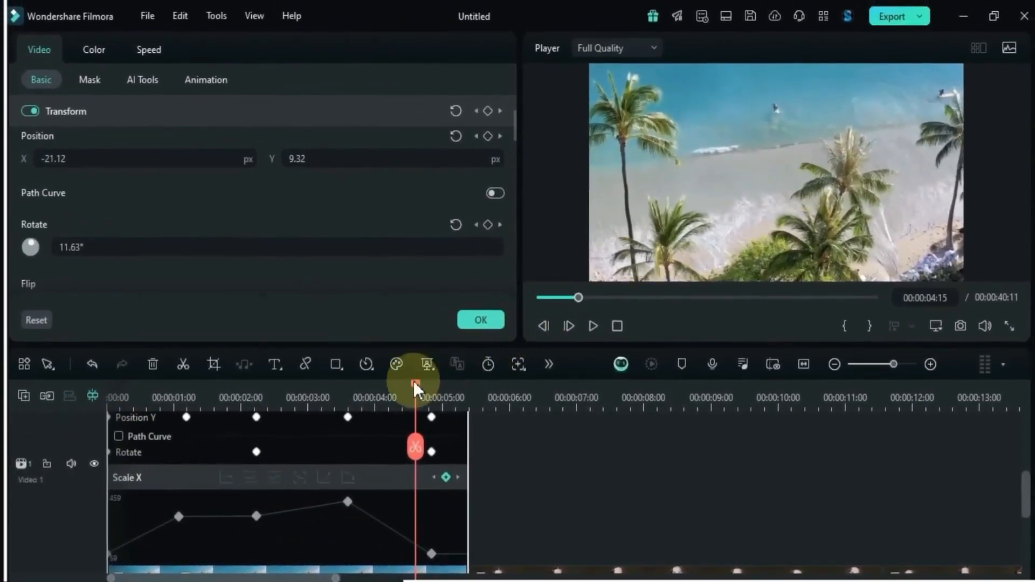
Select the four Scale X keyframes after the clip's start in the Scale X graph and apply a smooth curve to them.
left_click_drag(413, 382, 143, 490)
scroll(197, 484, "down", 1)
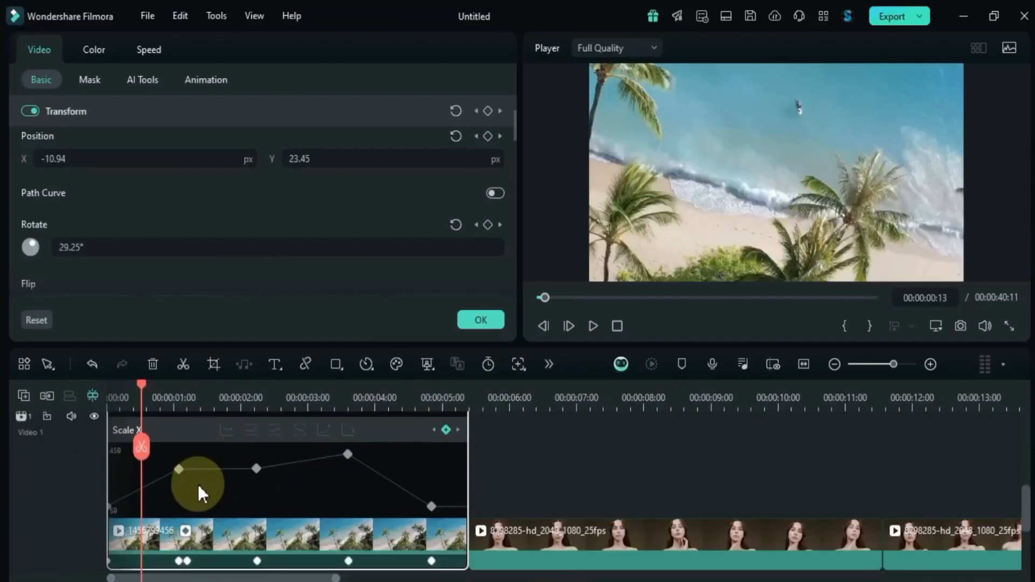
scroll(232, 490, "up", 1)
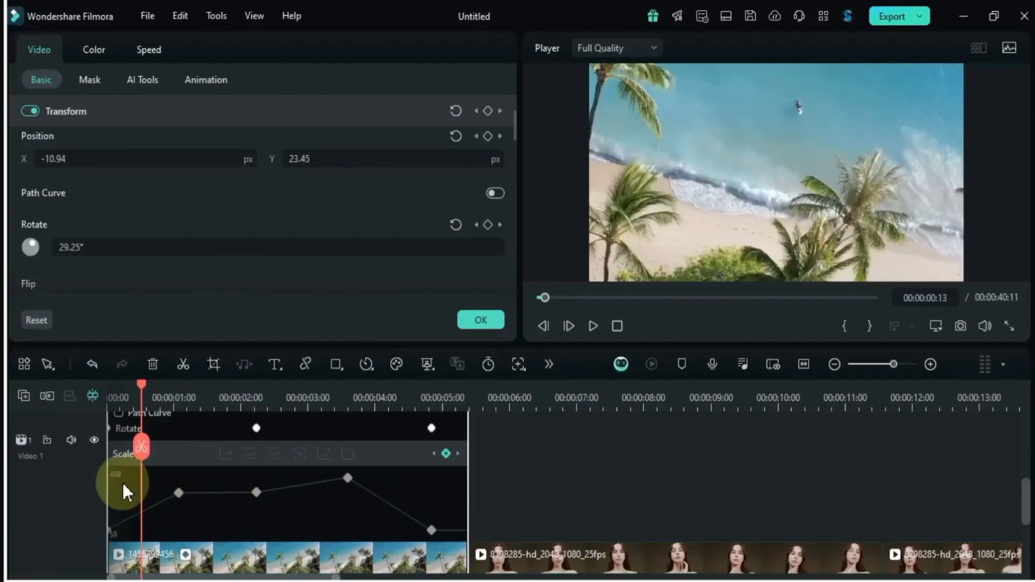
left_click_drag(124, 481, 503, 534)
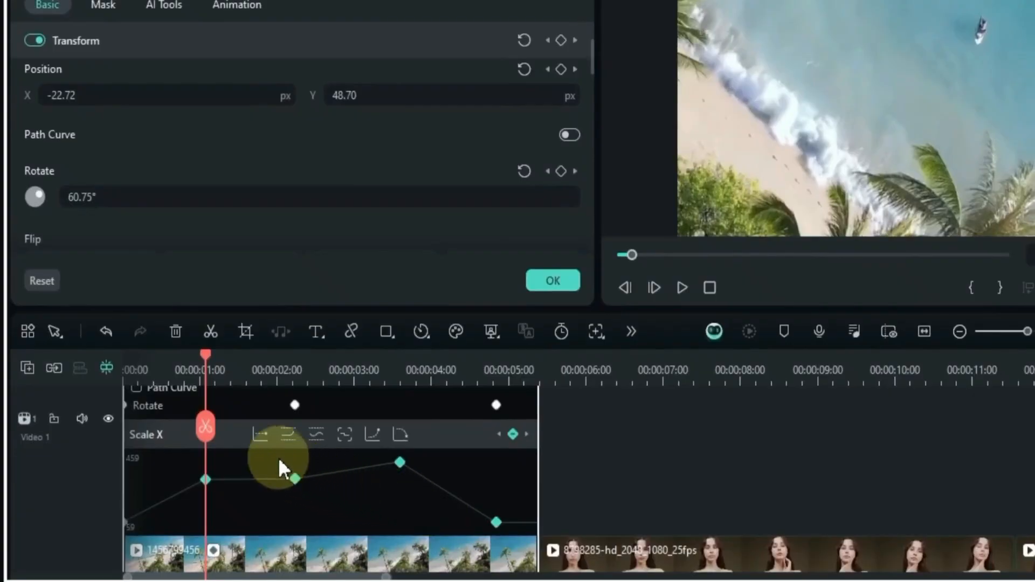
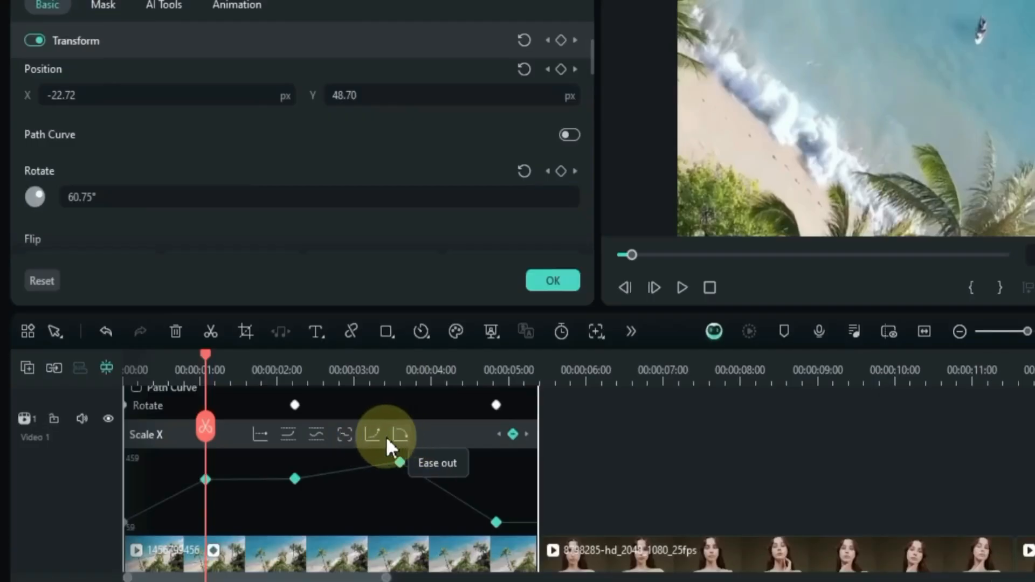
left_click(315, 435)
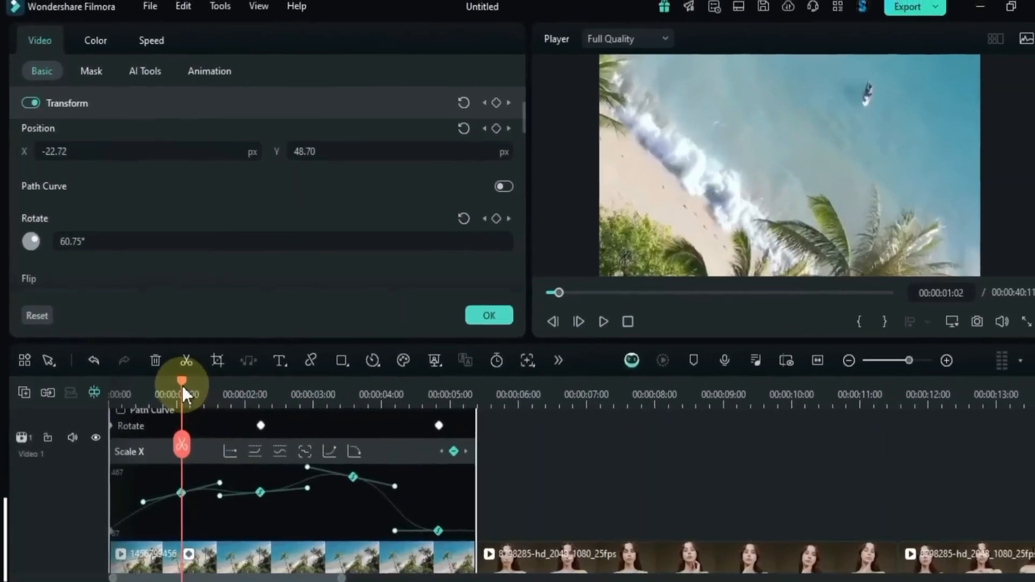
Play back the first clip from near its start to check the smoothed scale animation.
left_click_drag(198, 365, 141, 398)
key("space")
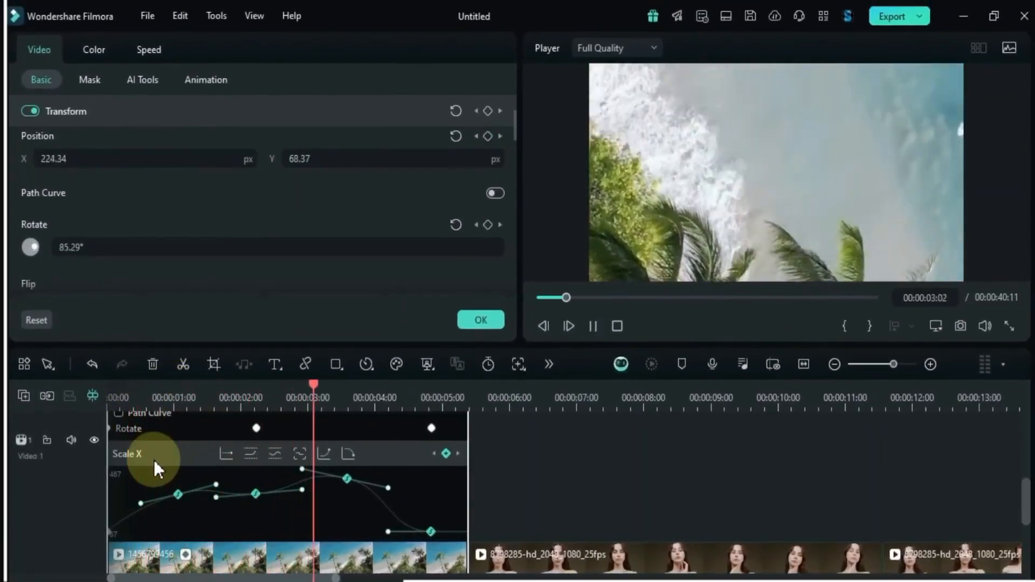
key("space")
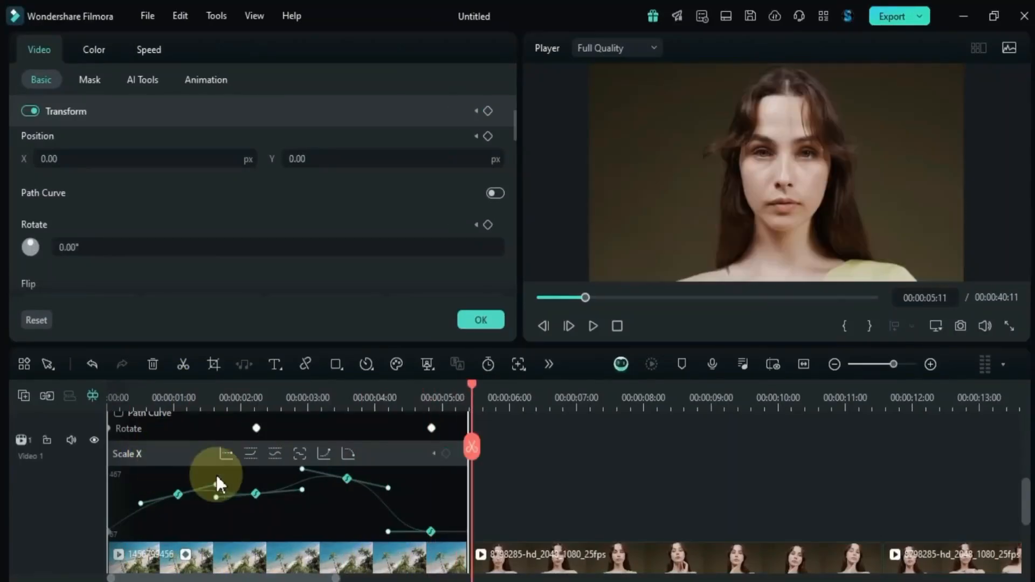
Shift the selected Scale X keyframes earlier so their first sits at 00:00:01:00, and reshape the curve with its handles.
left_click_drag(470, 389, 342, 489)
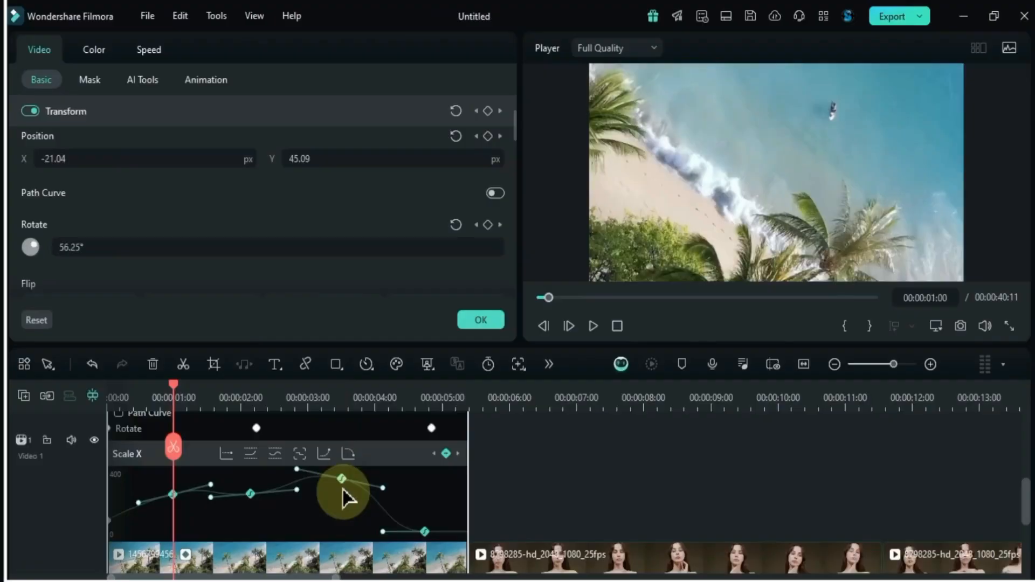
left_click(381, 493)
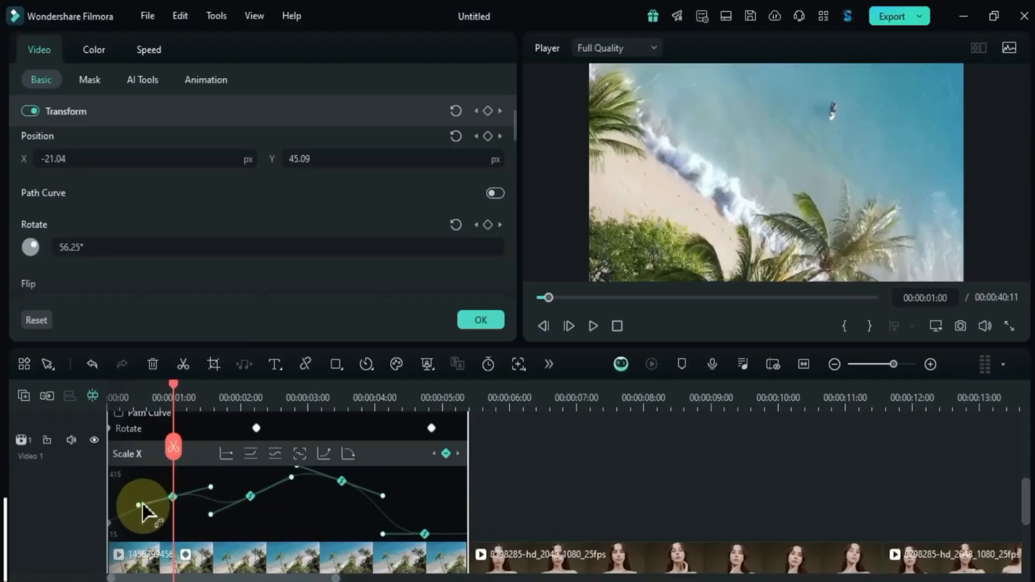
left_click_drag(139, 507, 135, 501)
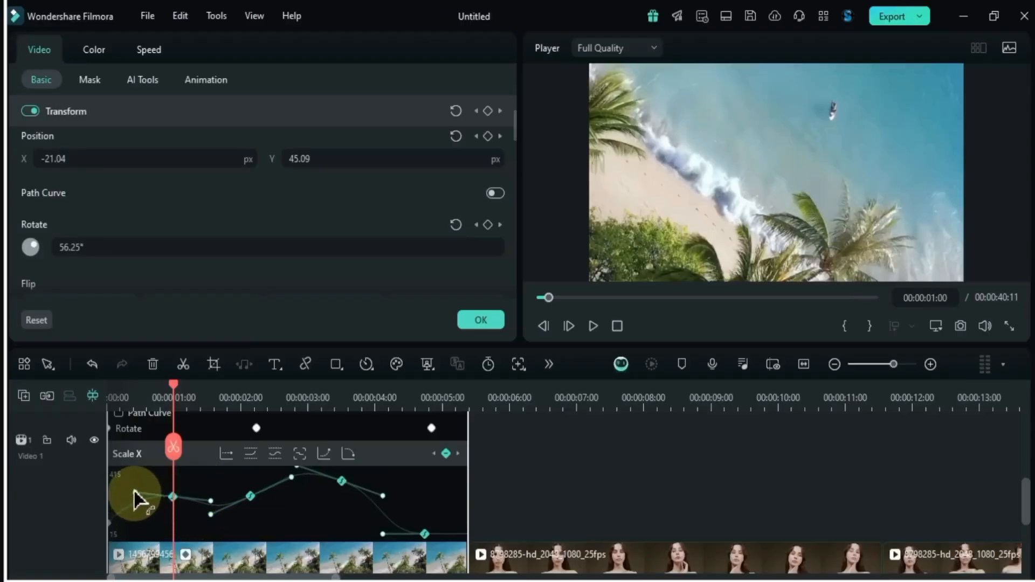
Play back the first clip from 00:00:00:00 to check the reshaped Scale X curve.
left_click_drag(150, 403, 101, 423)
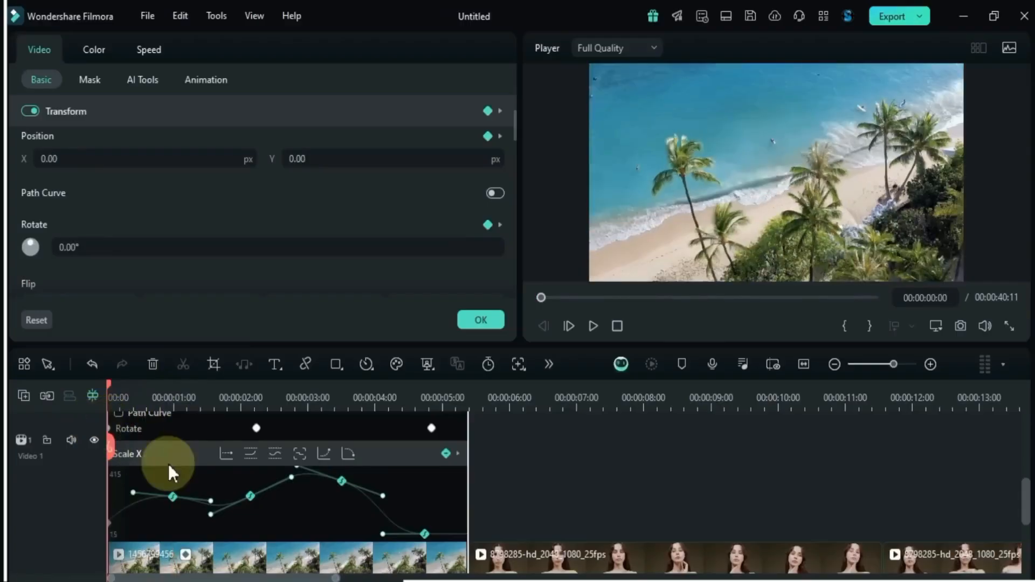
key("space")
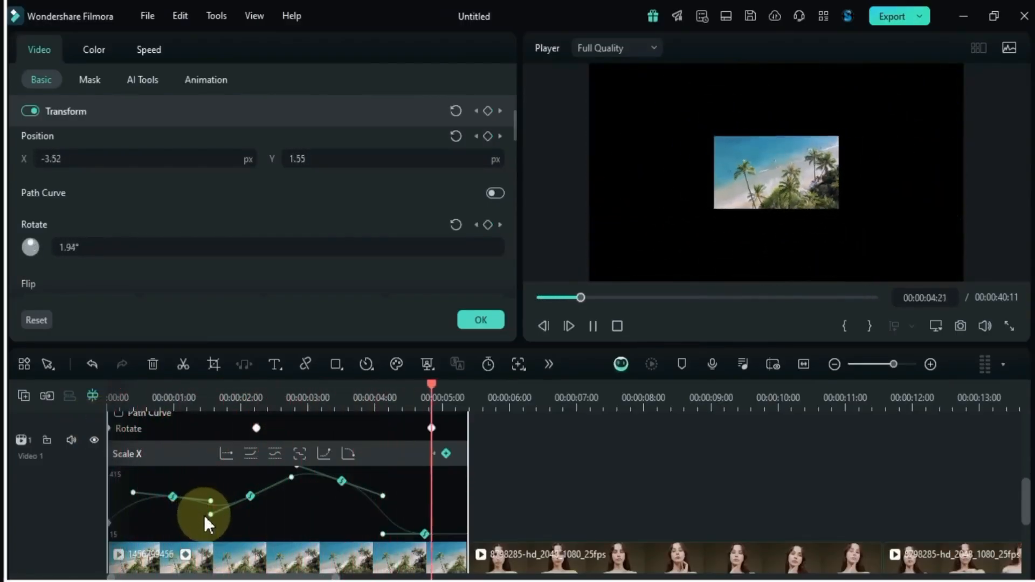
key("space")
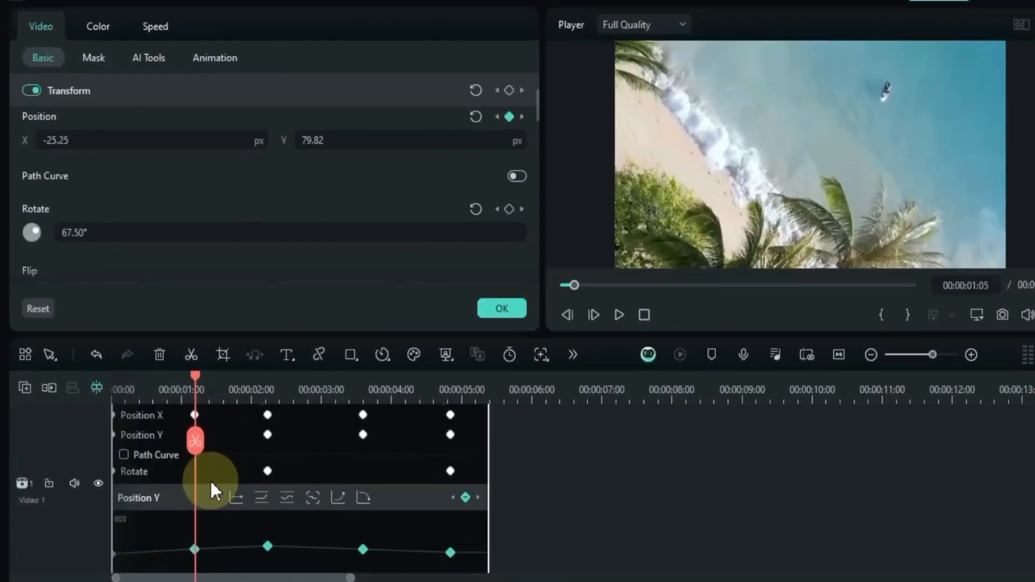
Show the Rotate graph, apply a smooth curve to its last two keyframes, and bend the section between them downward with the handles.
left_click(226, 470)
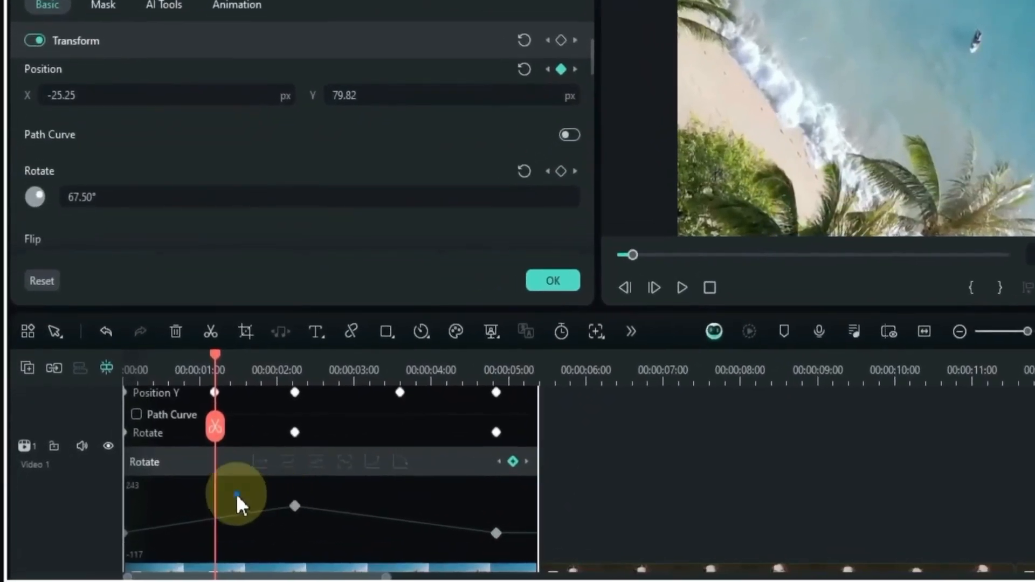
left_click_drag(475, 549, 526, 554)
left_click(296, 507)
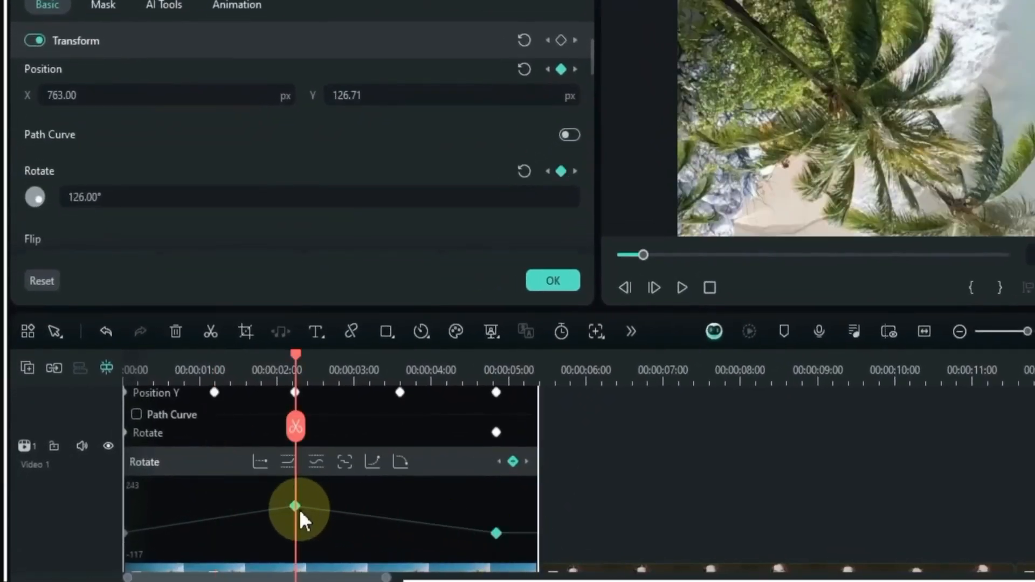
left_click(313, 468)
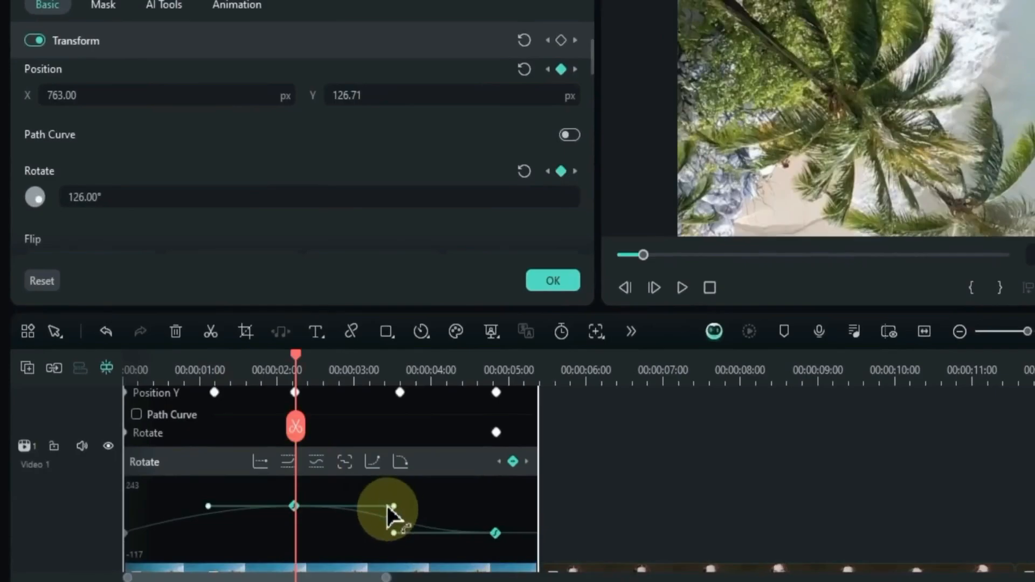
left_click_drag(387, 505, 391, 547)
Play back the first clip to check the curved rotation animation.
left_click_drag(295, 356, 153, 452)
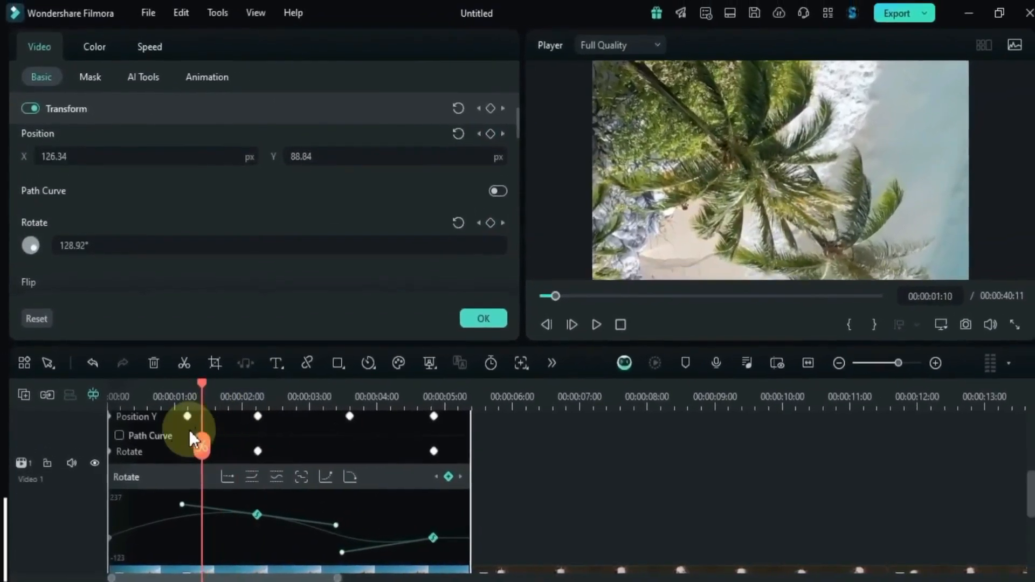
key("space")
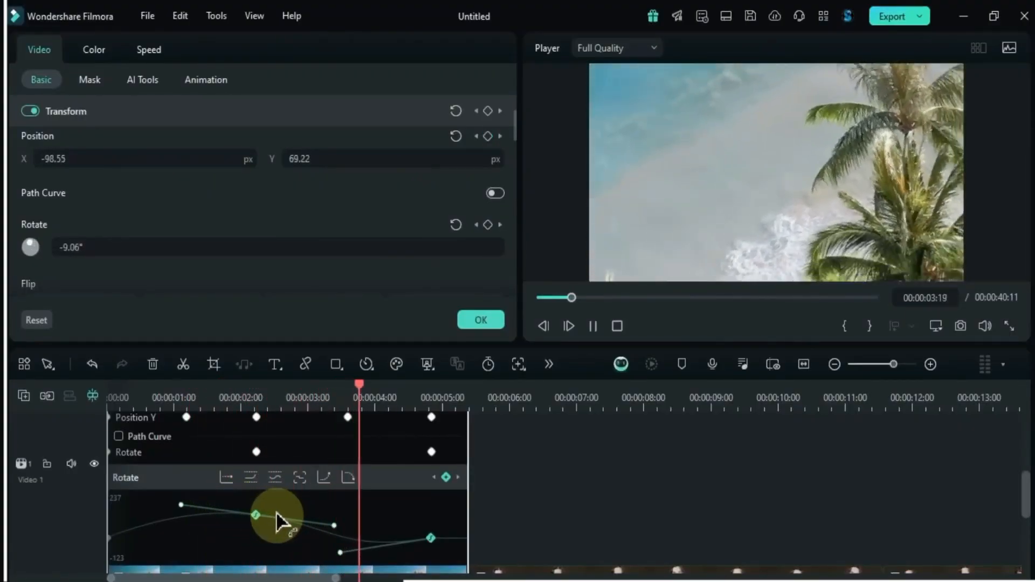
key("space")
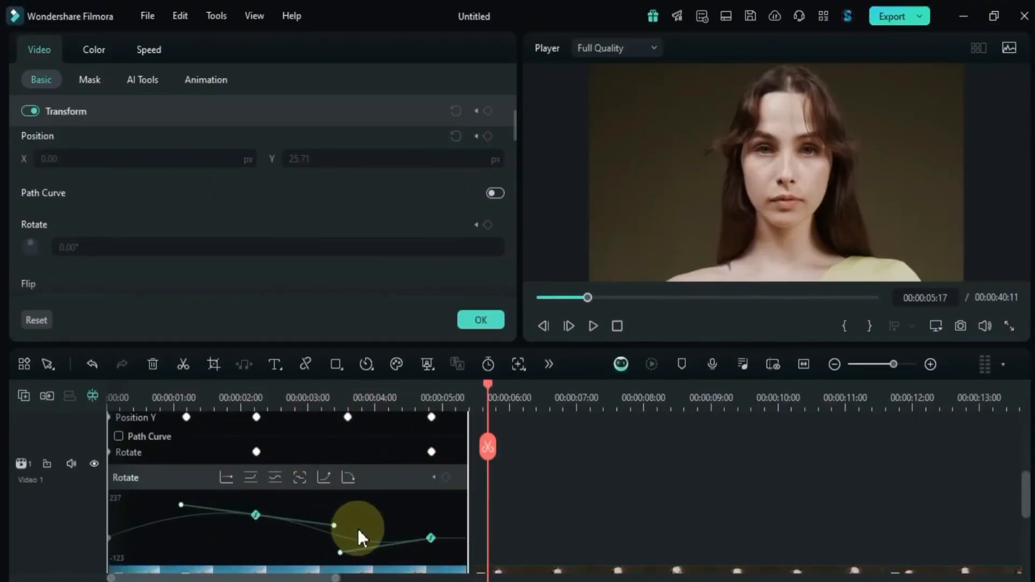
Hide the first clip's keyframe animation view so its keyframes show only as markers on the clip.
left_click_drag(474, 446, 208, 452)
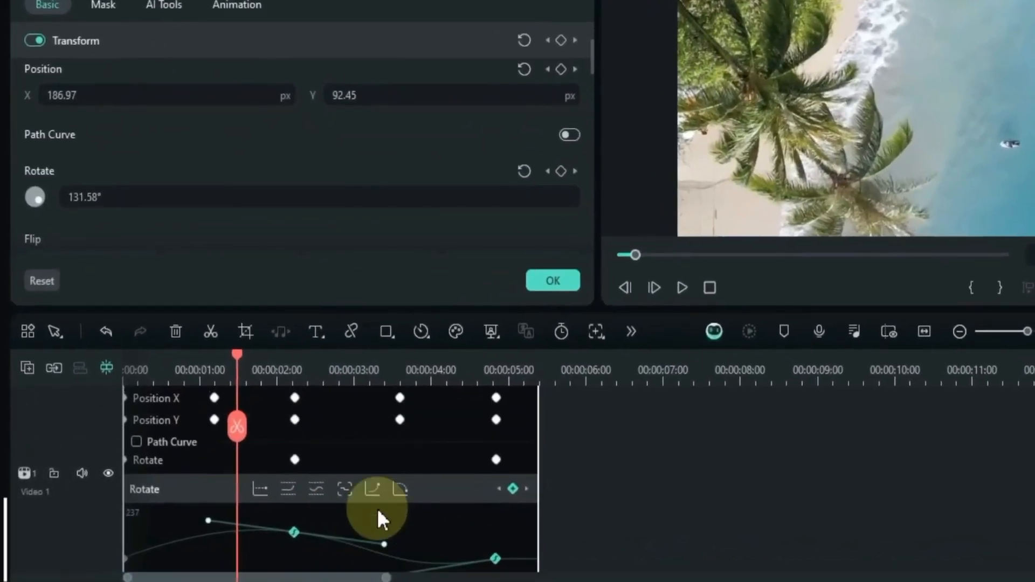
scroll(376, 508, "down", 5)
left_click(215, 474)
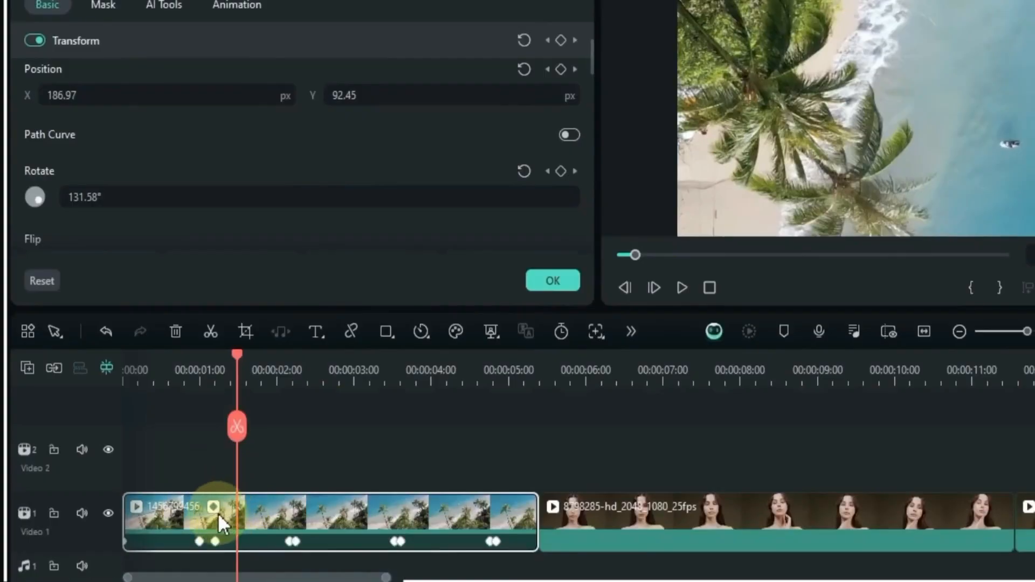
left_click(215, 509)
scroll(261, 496, "down", 4)
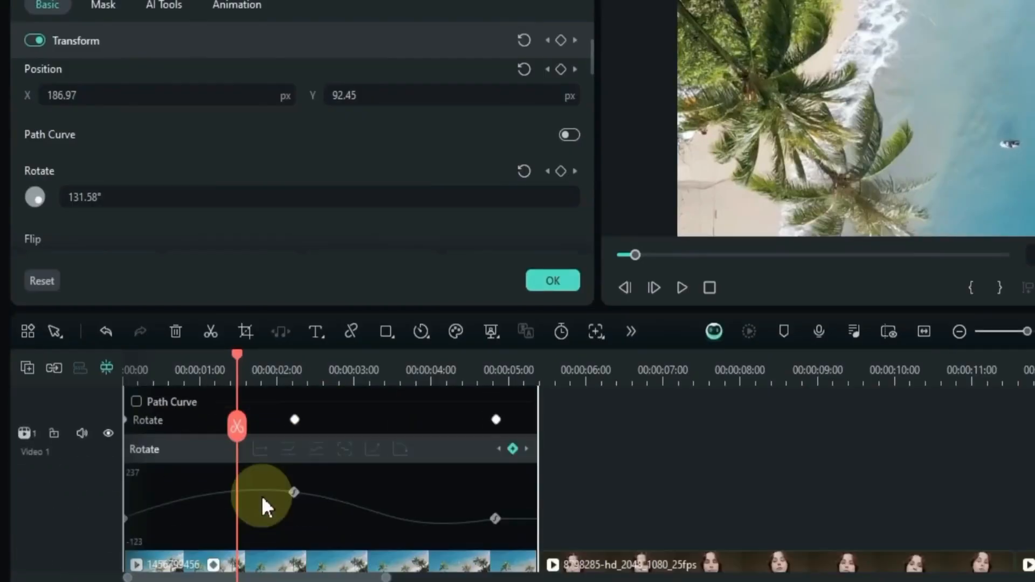
scroll(261, 495, "down", 2)
left_click(214, 486)
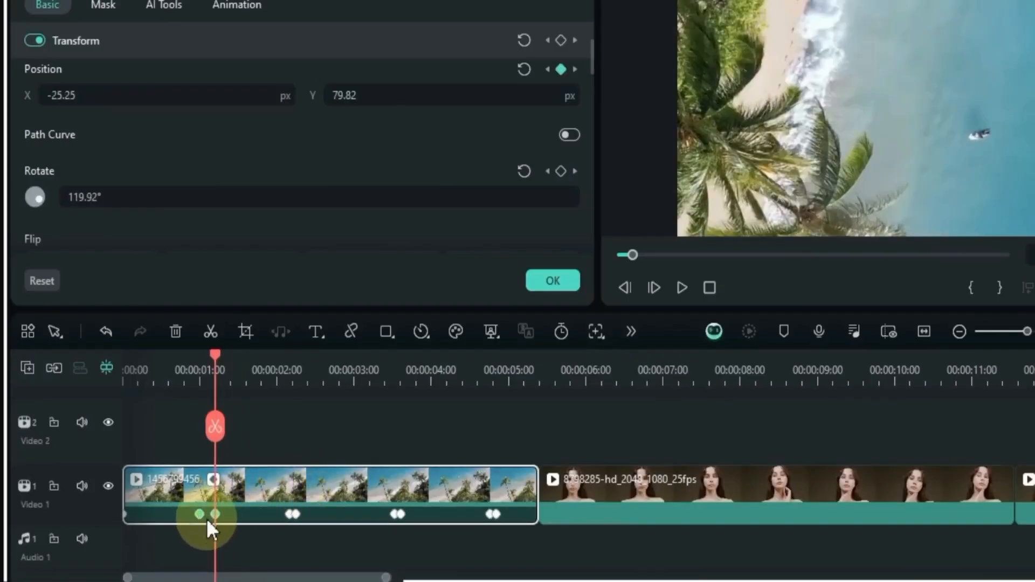
Move the first clip's keyframe pair near one second earlier so its second marker sits at 00:00:01:00, and select all the clip's keyframes.
mouse_move(206, 518)
left_mouse_down()
mouse_move(147, 515)
mouse_move(238, 517)
mouse_move(200, 518)
left_mouse_up()
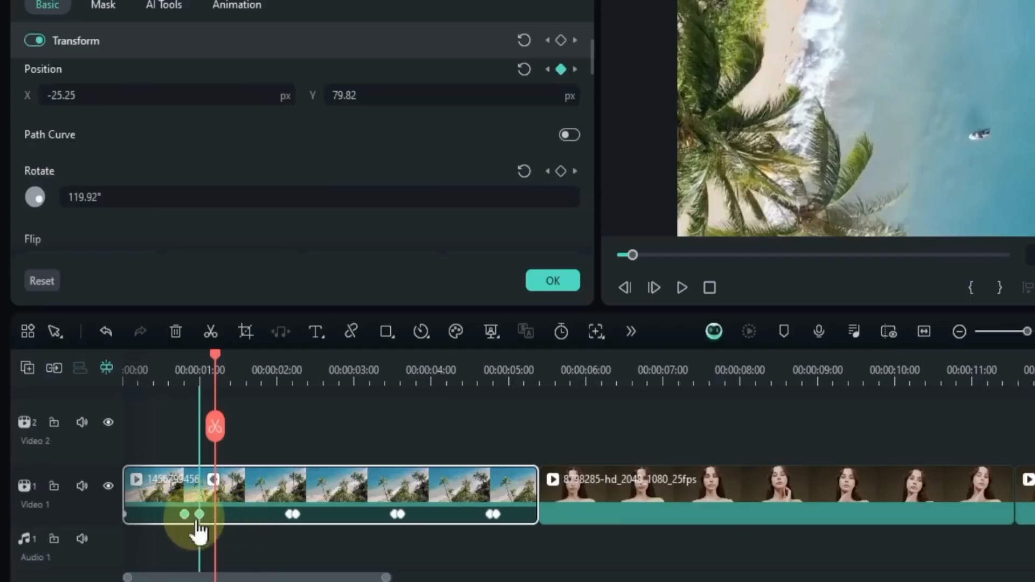
left_click(199, 514)
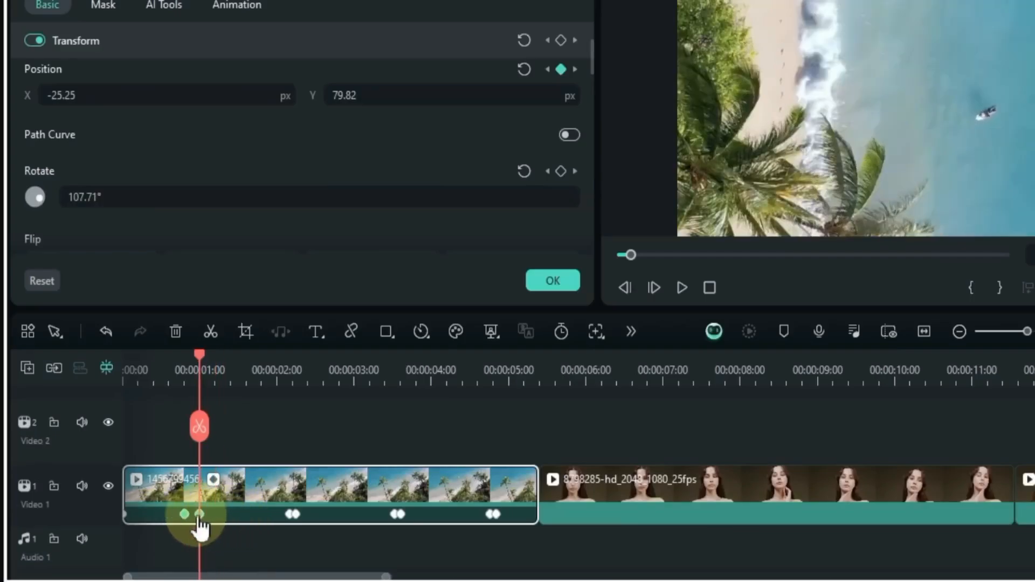
right_click(289, 516)
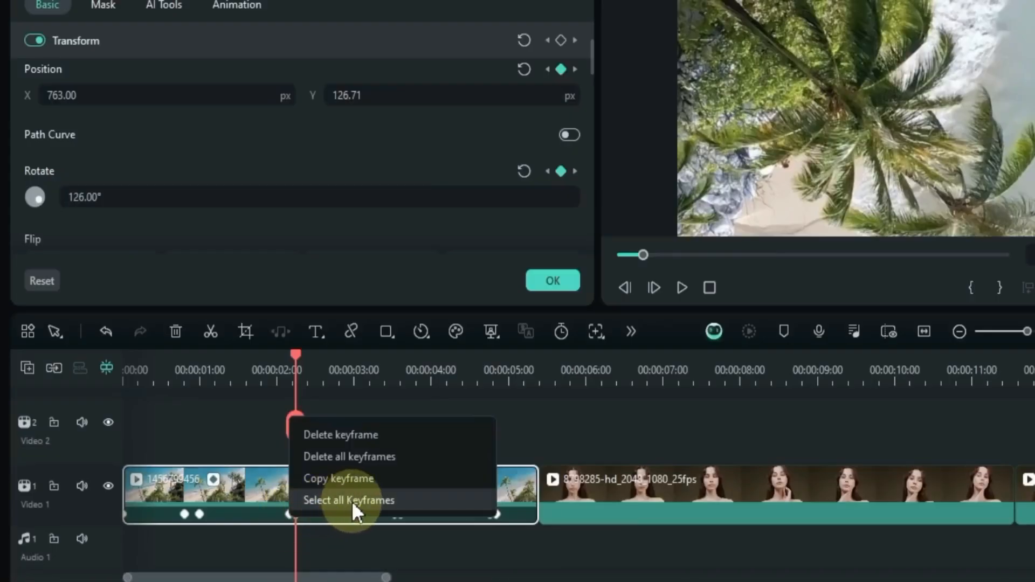
left_click(357, 498)
mouse_move(300, 511)
left_mouse_down()
mouse_move(296, 519)
mouse_move(331, 513)
mouse_move(305, 523)
mouse_move(331, 519)
mouse_move(291, 521)
left_mouse_up()
left_click(291, 521)
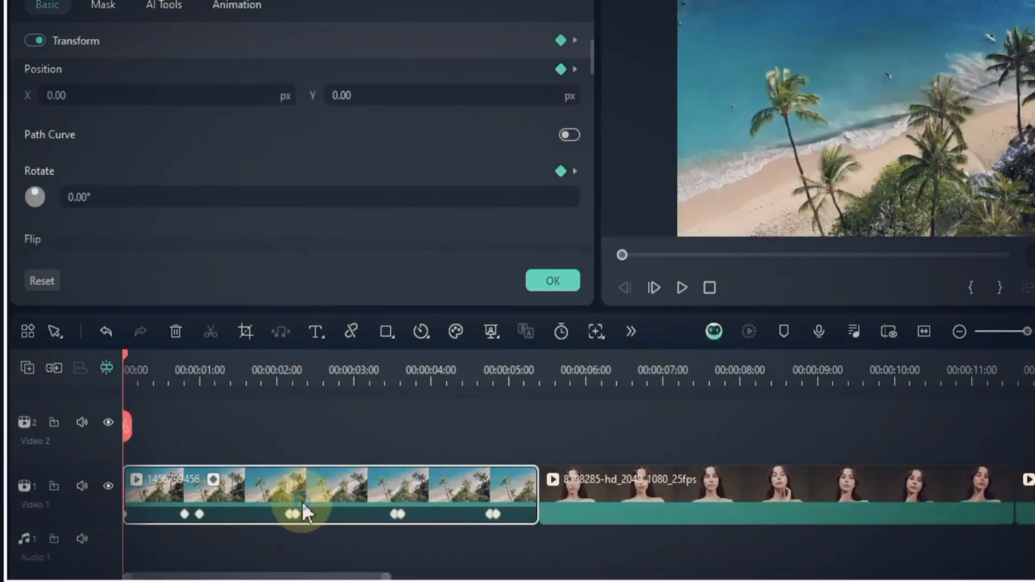
Copy the first clip's Position and Rotate keyframe just after 00:00:02:00.
left_click(296, 514)
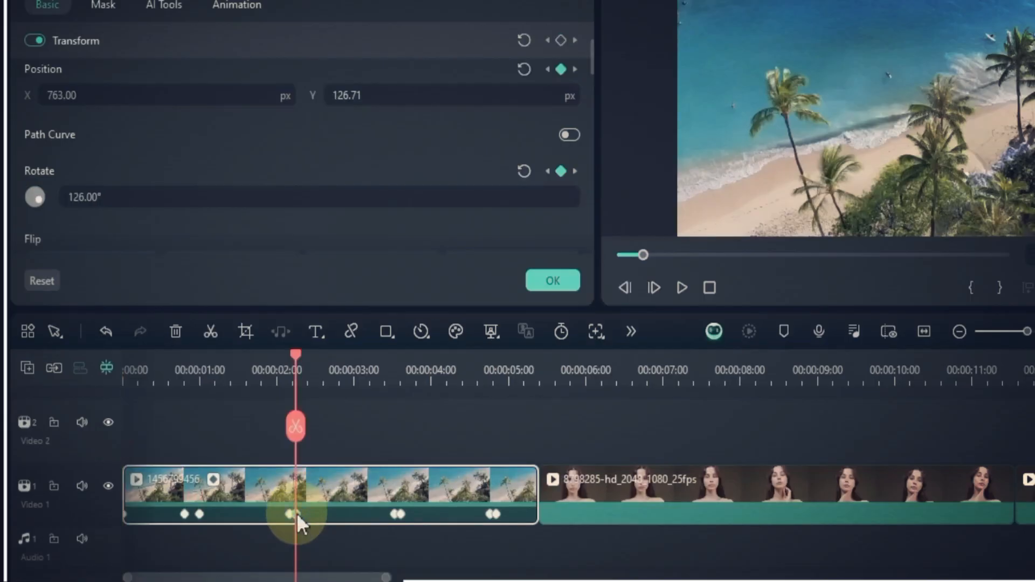
right_click(296, 513)
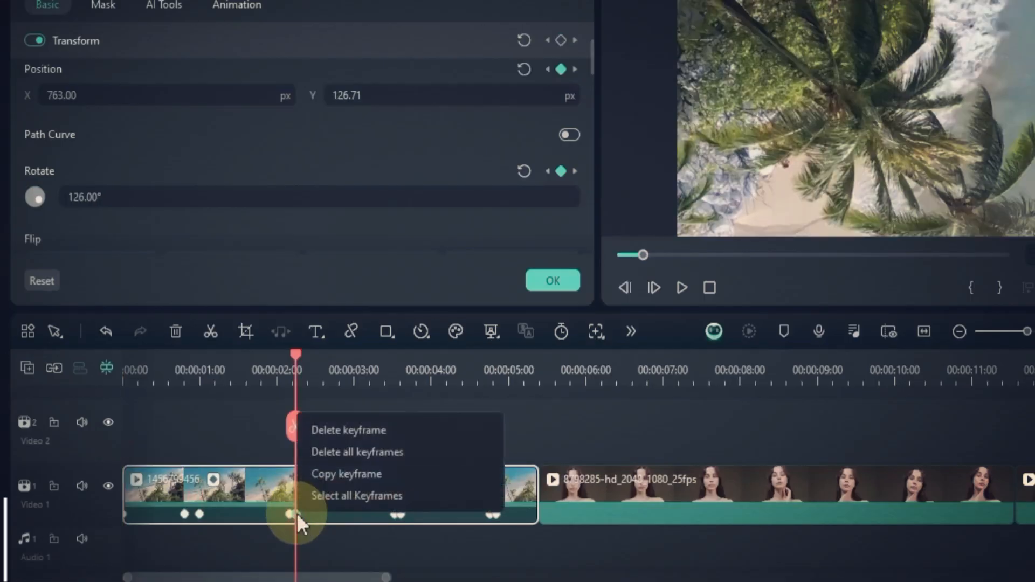
left_click(350, 477)
Paste the copied keyframe onto the first clip at 00:00:01:13.
left_click_drag(295, 425, 238, 402)
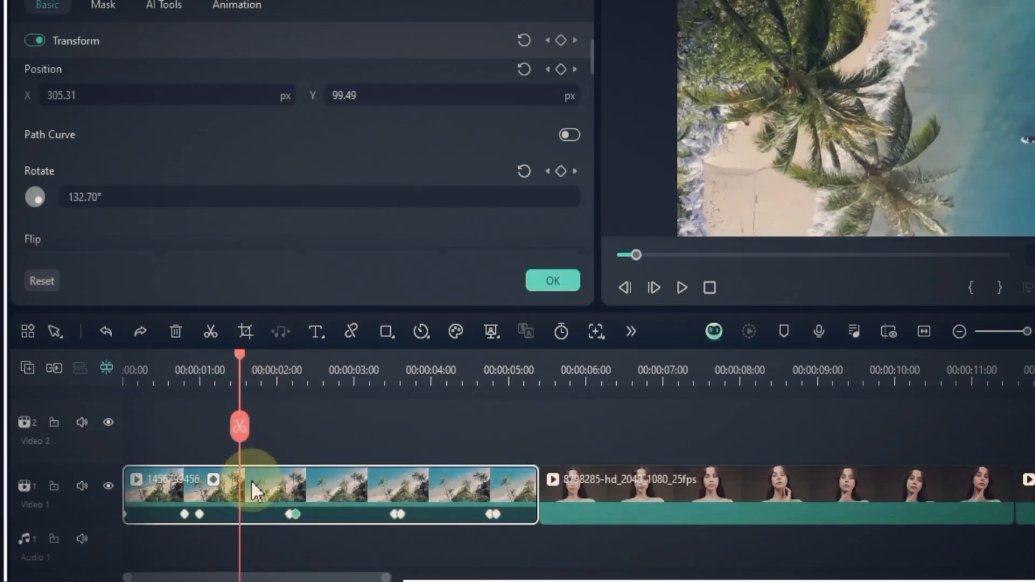
right_click(246, 494)
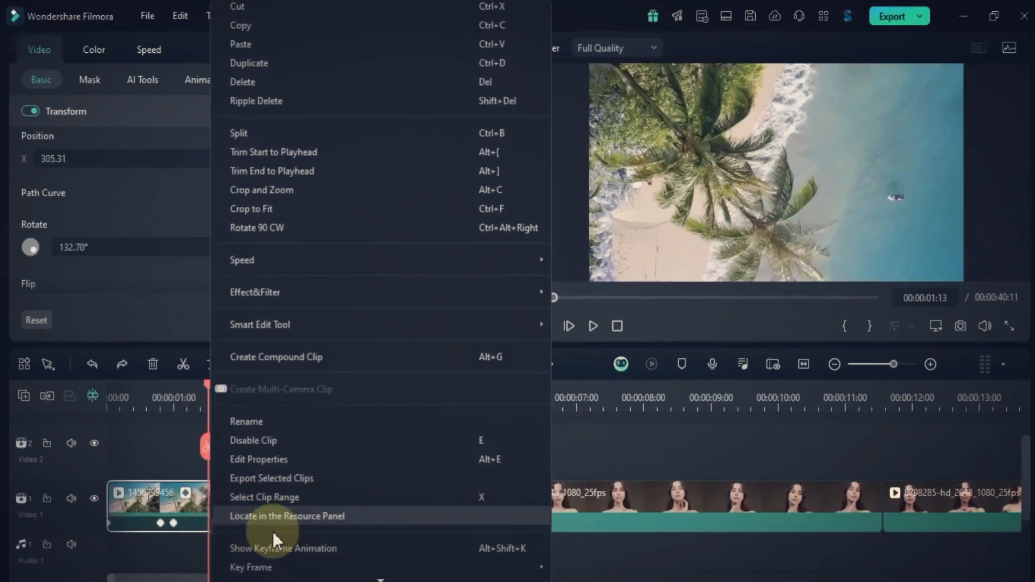
mouse_move(378, 567)
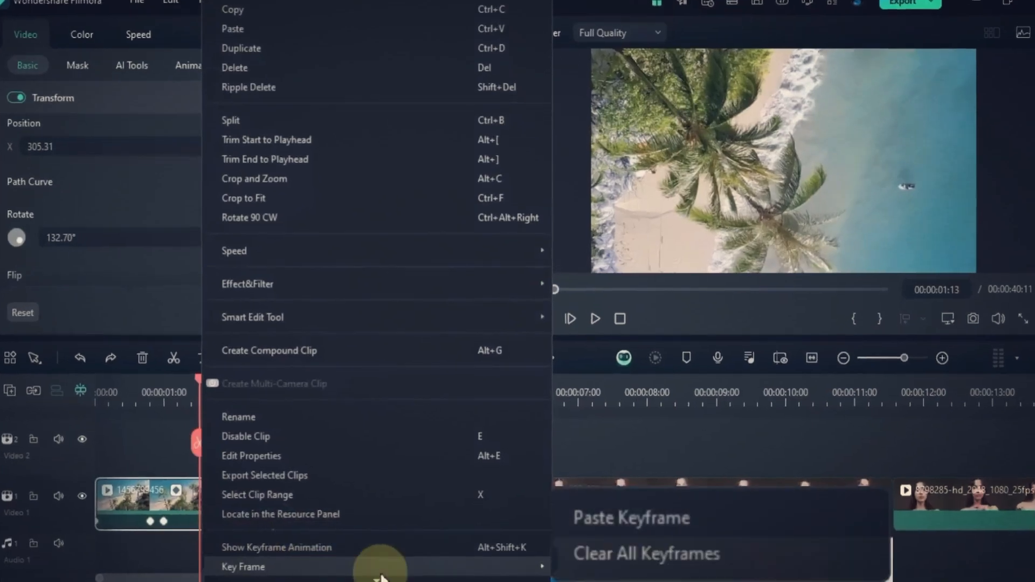
left_click(602, 518)
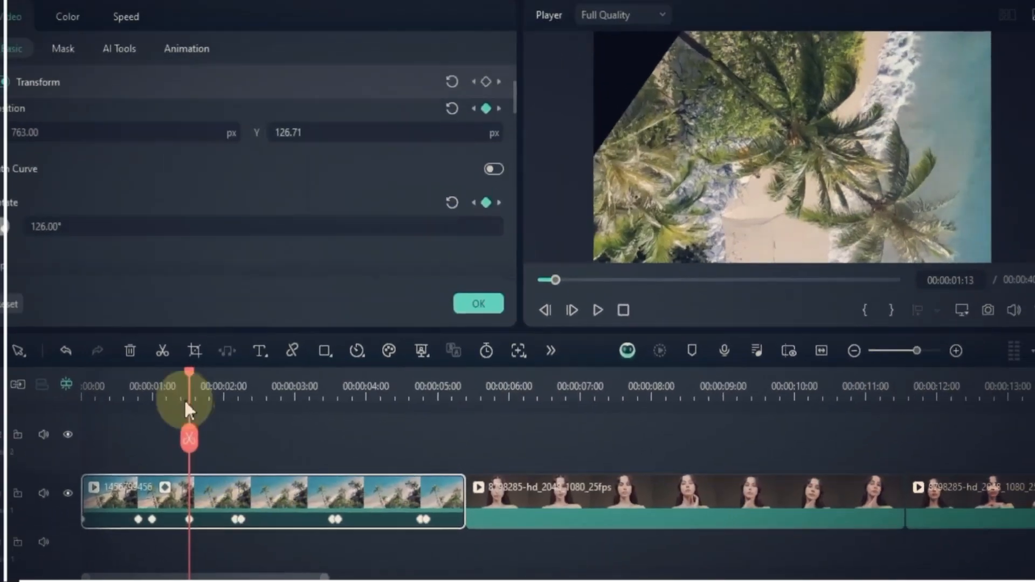
Scrub through the first clip to check the pasted keyframe, then close its property settings and deselect the clip.
left_click_drag(162, 380, 116, 390)
left_click_drag(169, 415, 292, 448)
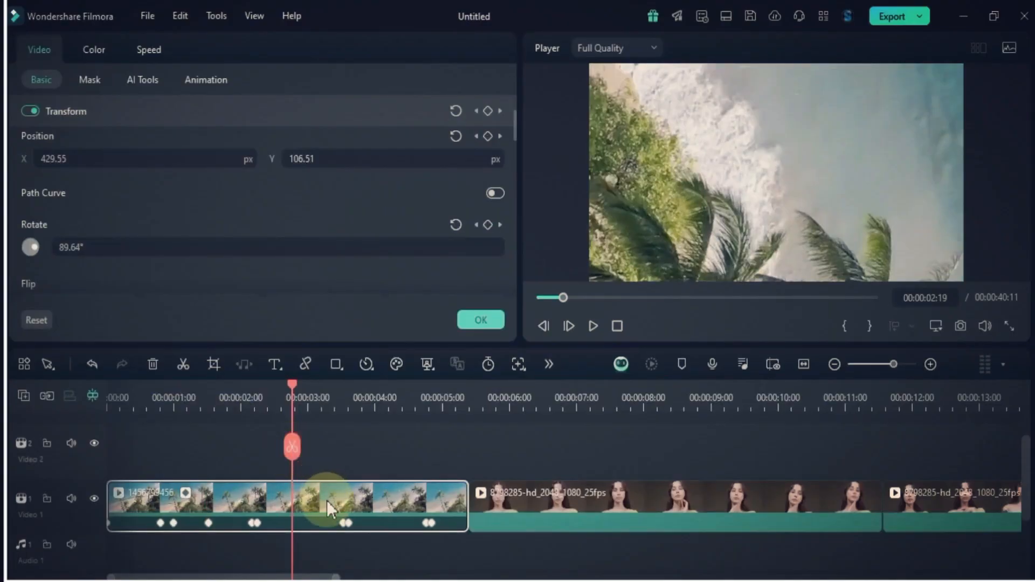
scroll(467, 246, "up", 2)
left_click(503, 318)
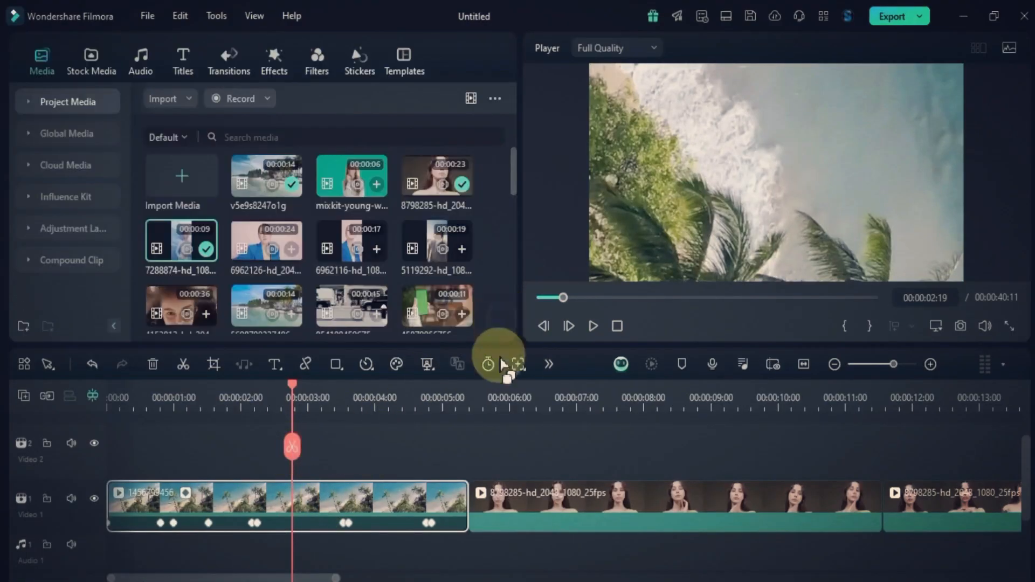
left_click(490, 447)
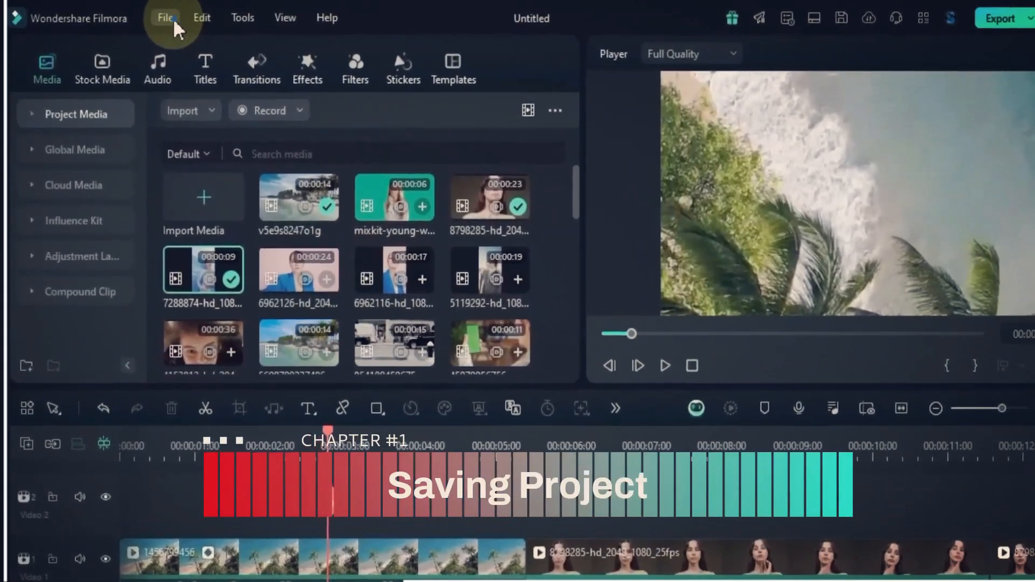
Save the project under the name "My new project" in the SALIH TUTORIALS folder.
left_click(153, 16)
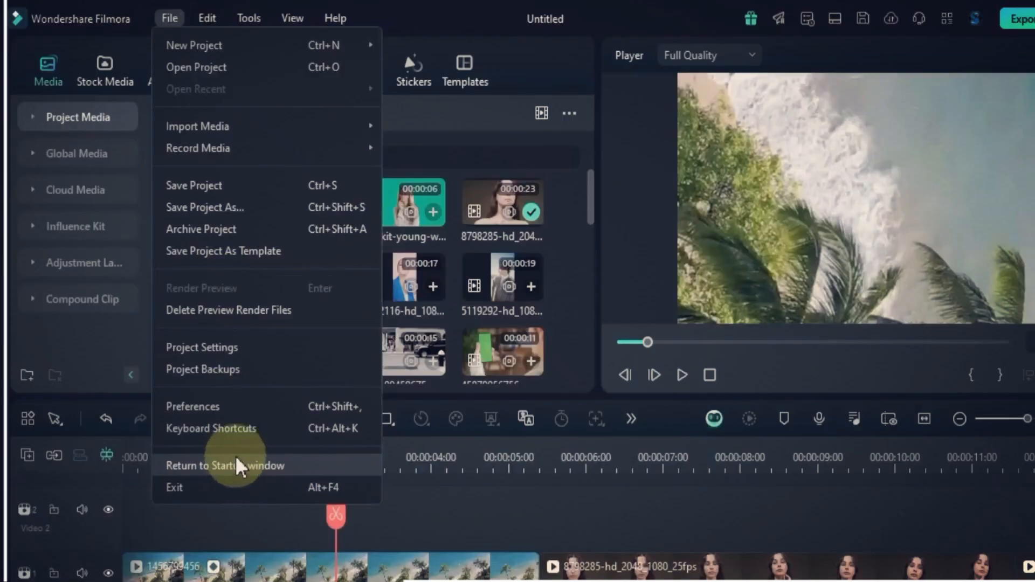
left_click(236, 208)
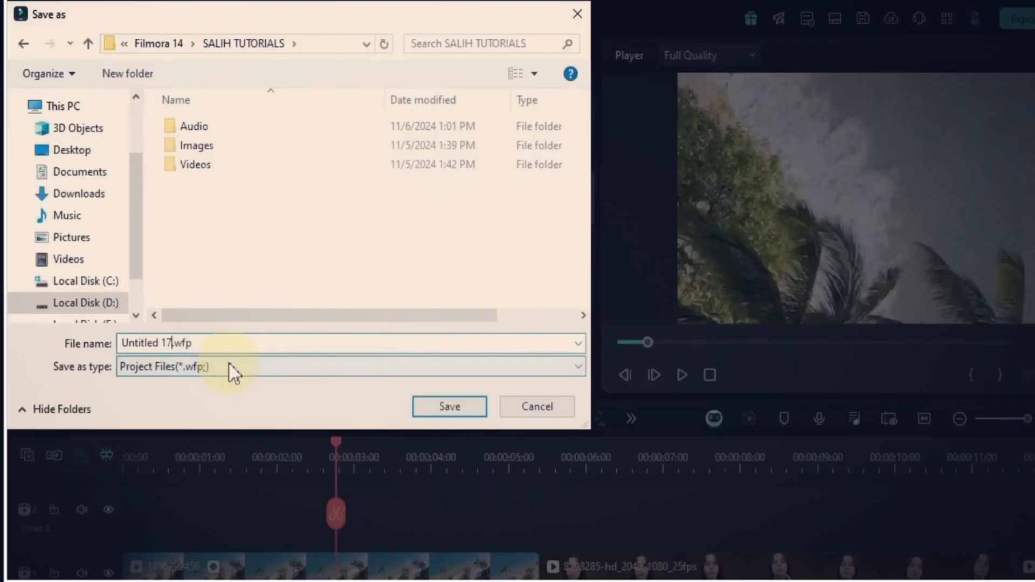
type("M")
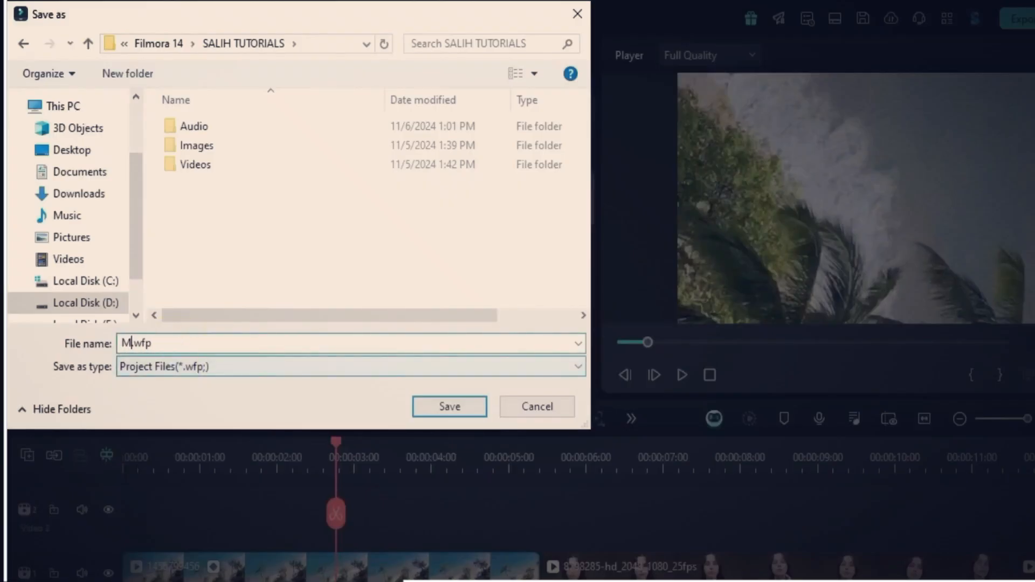
type("y new project")
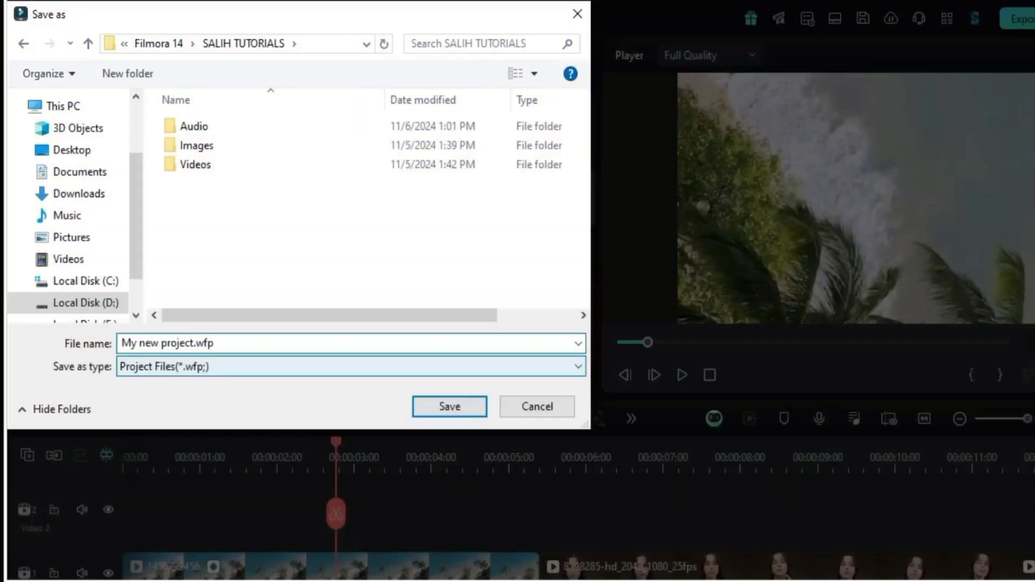
left_click(397, 347)
left_click(441, 412)
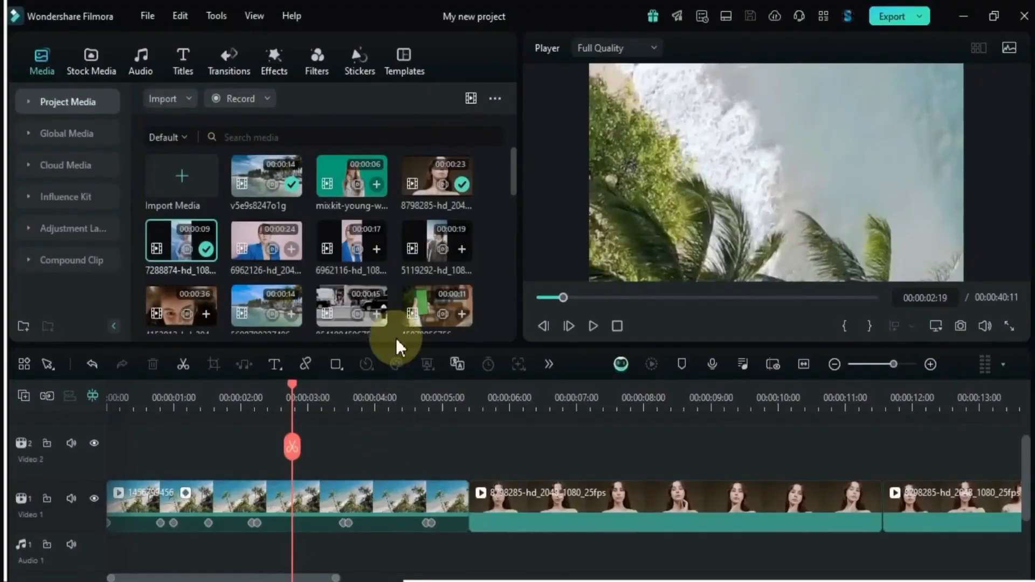
Add the media clip 98000485 to the start of the Video 2 track and dismiss the project settings mismatch prompt.
scroll(399, 266, "down", 3)
scroll(399, 264, "down", 3)
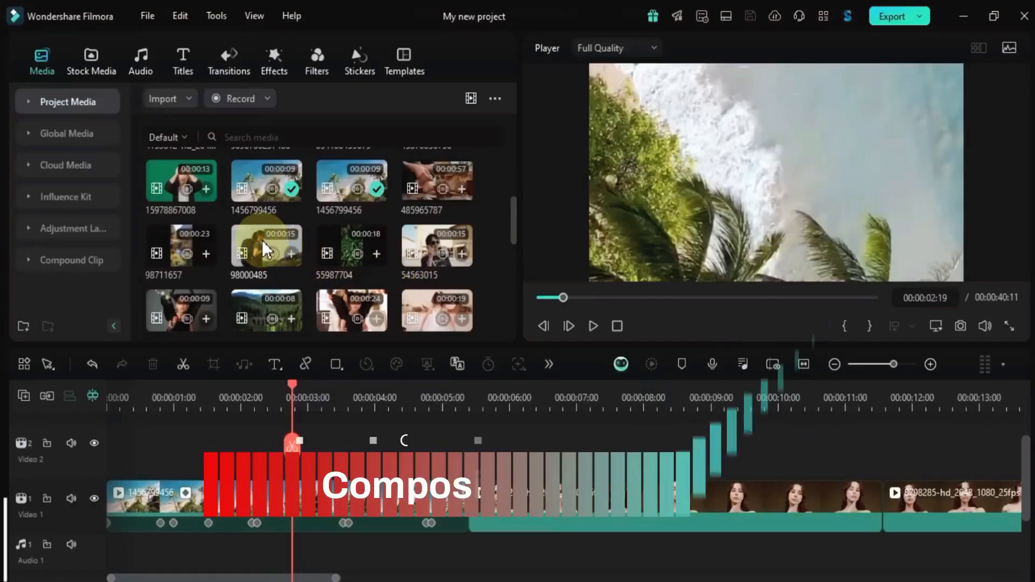
left_click_drag(262, 249, 88, 450)
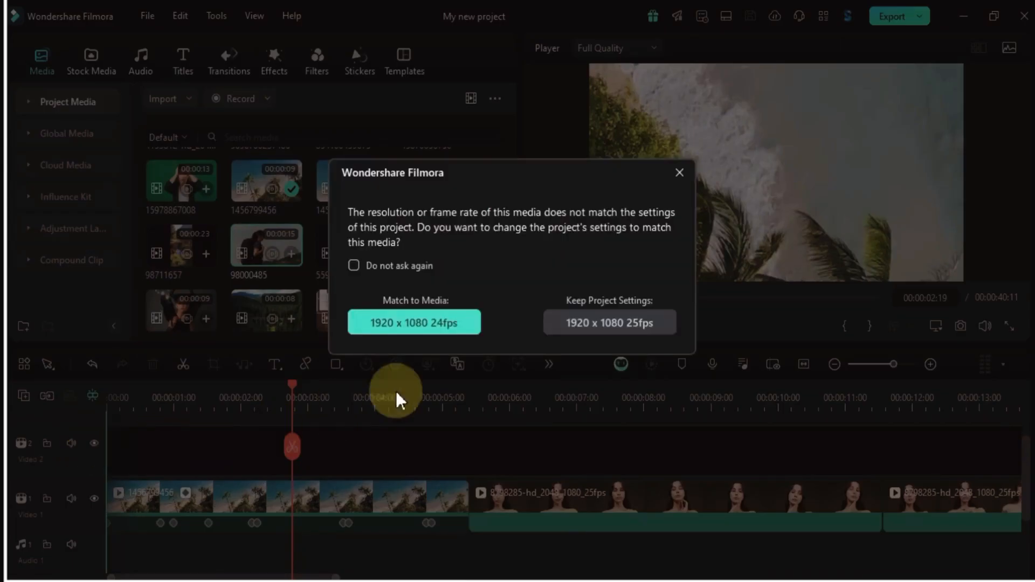
left_click(677, 172)
Split the Video 2 clip at 00:00:05:10, where the first clip below ends, and delete the part after the cut.
left_click(427, 393)
key("Down")
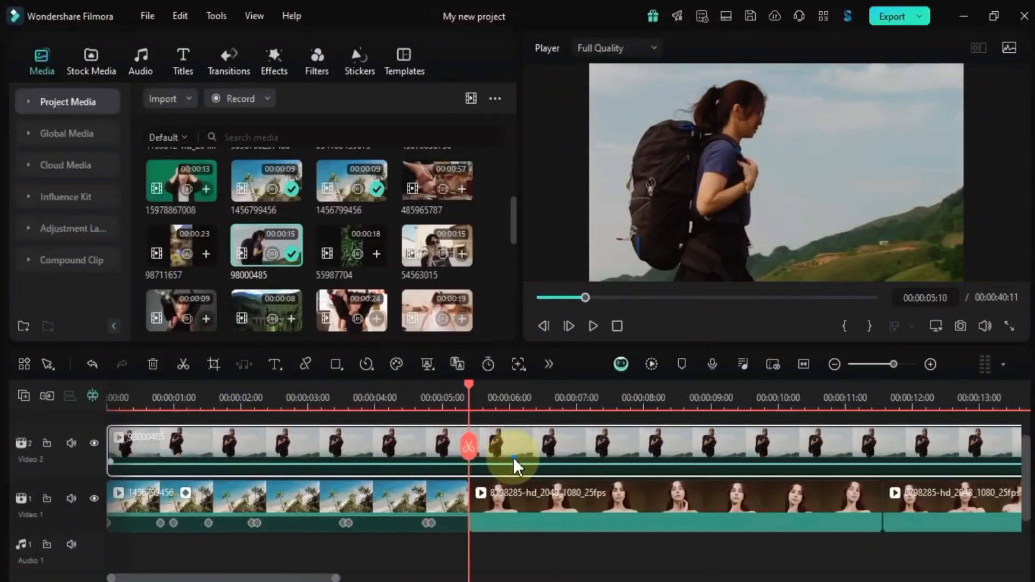
left_click(469, 447)
key("Delete")
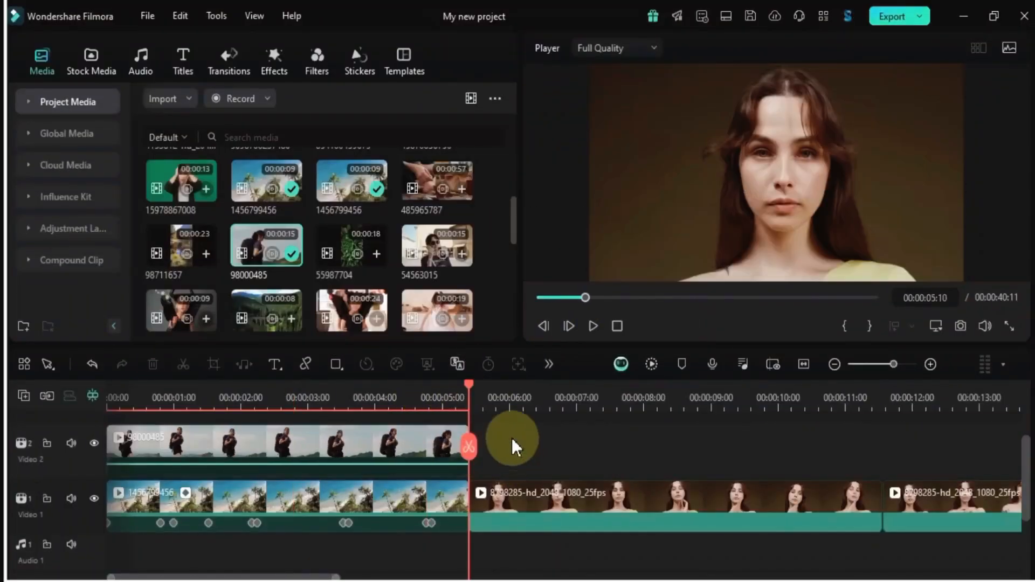
Open the Video 2 clip's Compositing settings with the playhead at 00:00:03:19, and switch Compositing off and back on.
left_click(364, 408)
double_click(409, 467)
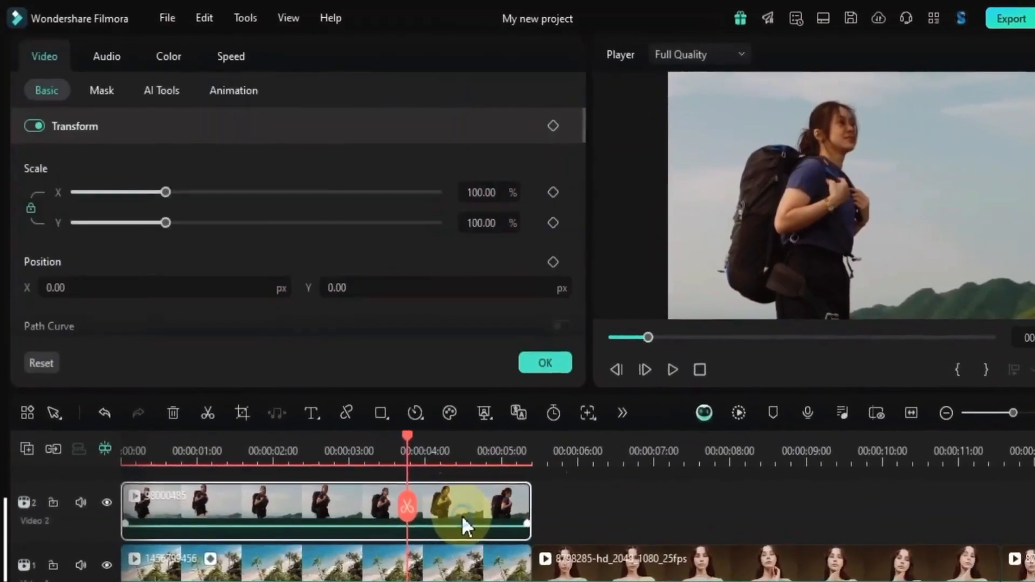
scroll(389, 261, "down", 6)
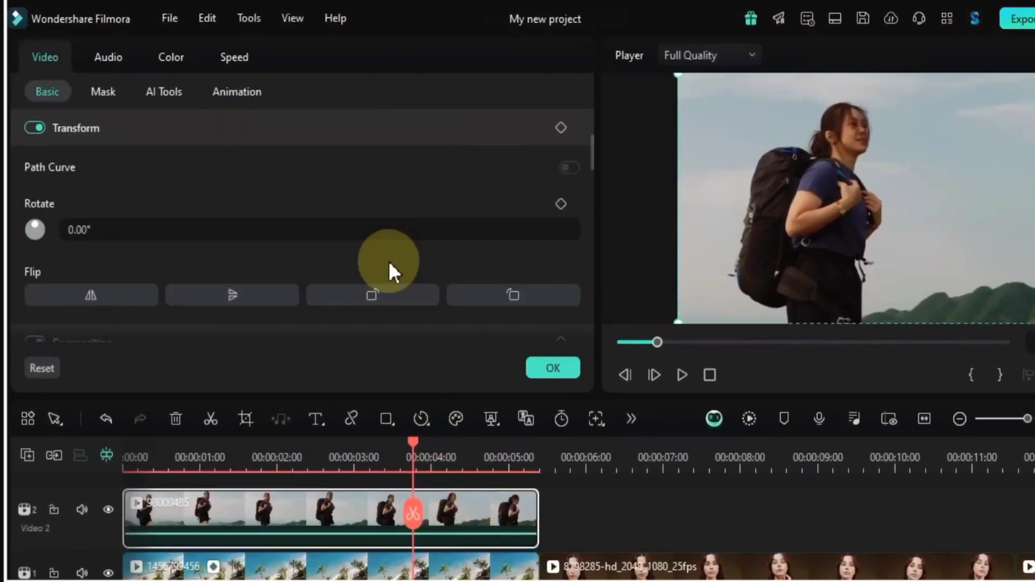
scroll(389, 261, "down", 1)
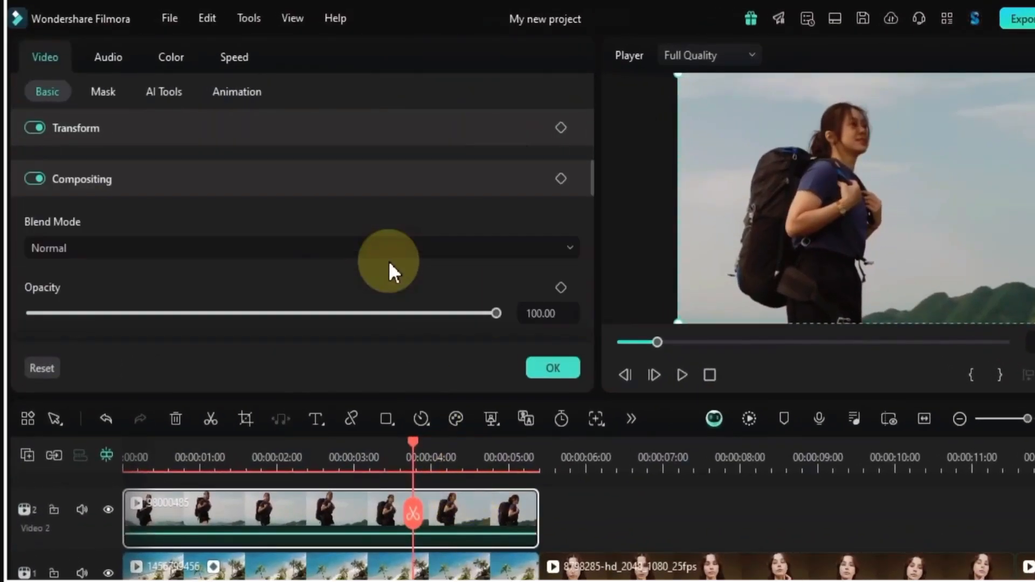
left_click(37, 183)
left_click(37, 183)
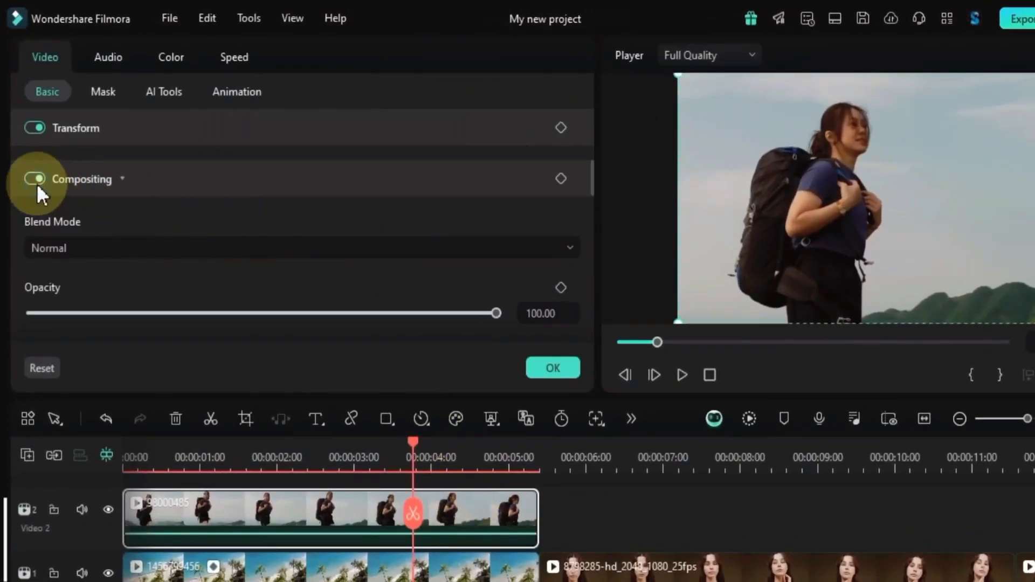
Preview several blend modes on the Video 2 clip, including Vivid Light, and set its Blend Mode to Hard Light.
left_click(212, 254)
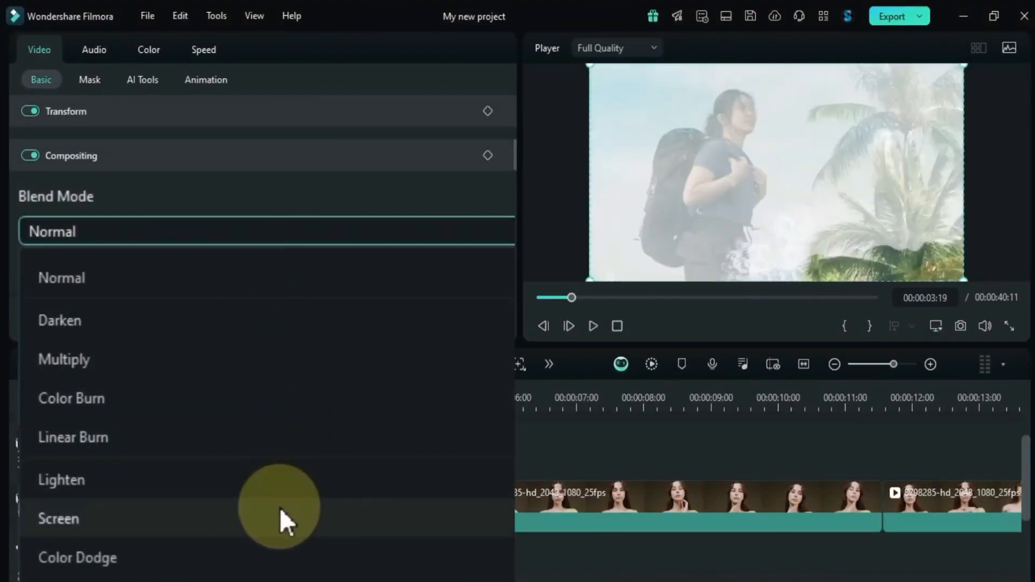
scroll(271, 542, "down", 1)
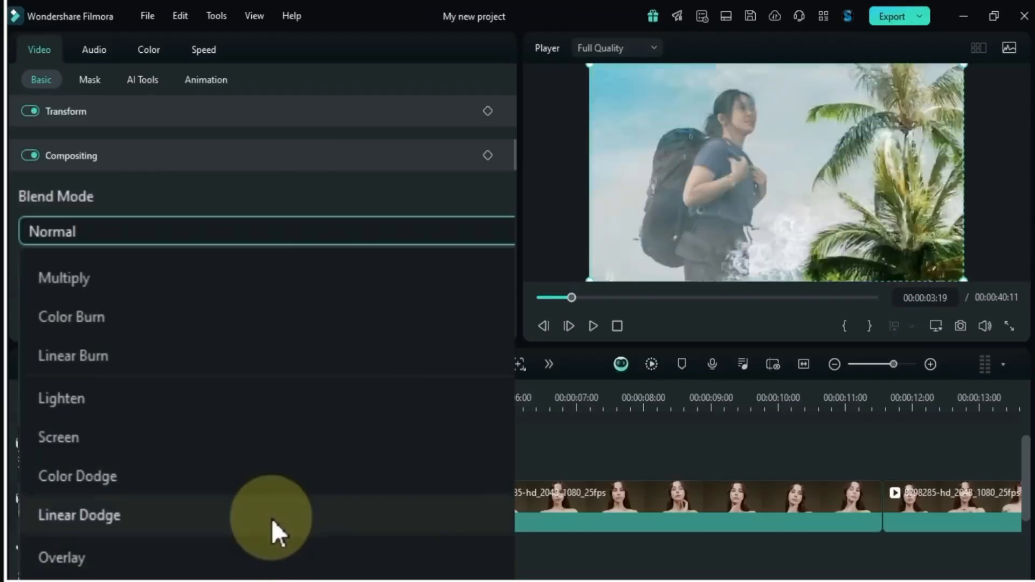
scroll(274, 566, "down", 1)
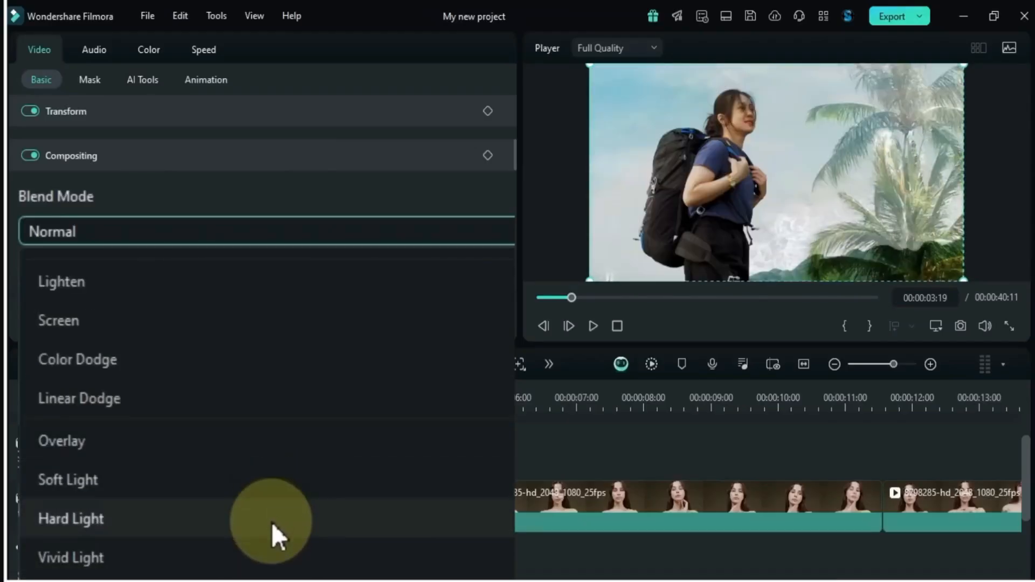
scroll(272, 522, "down", 1)
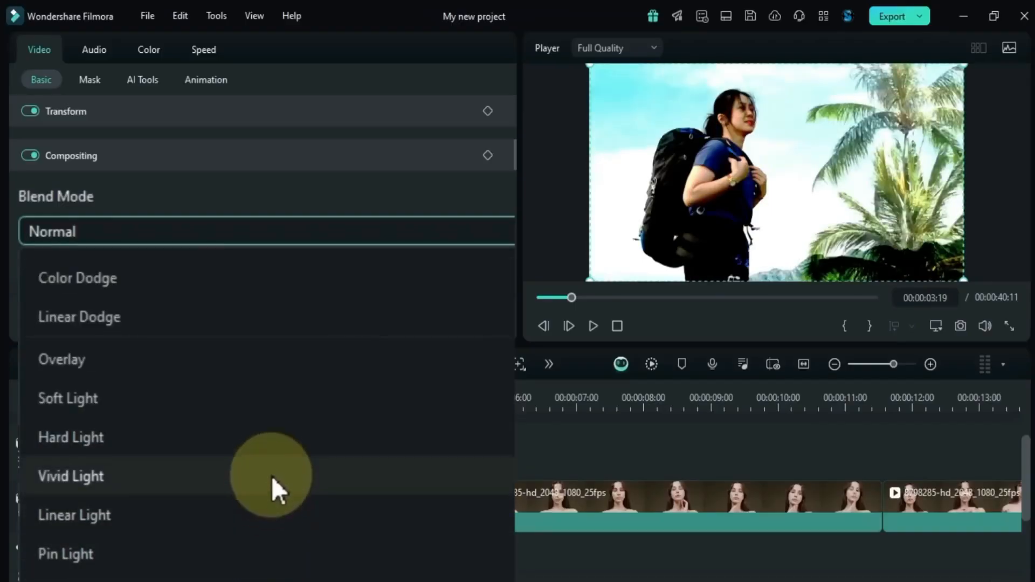
left_click(272, 443)
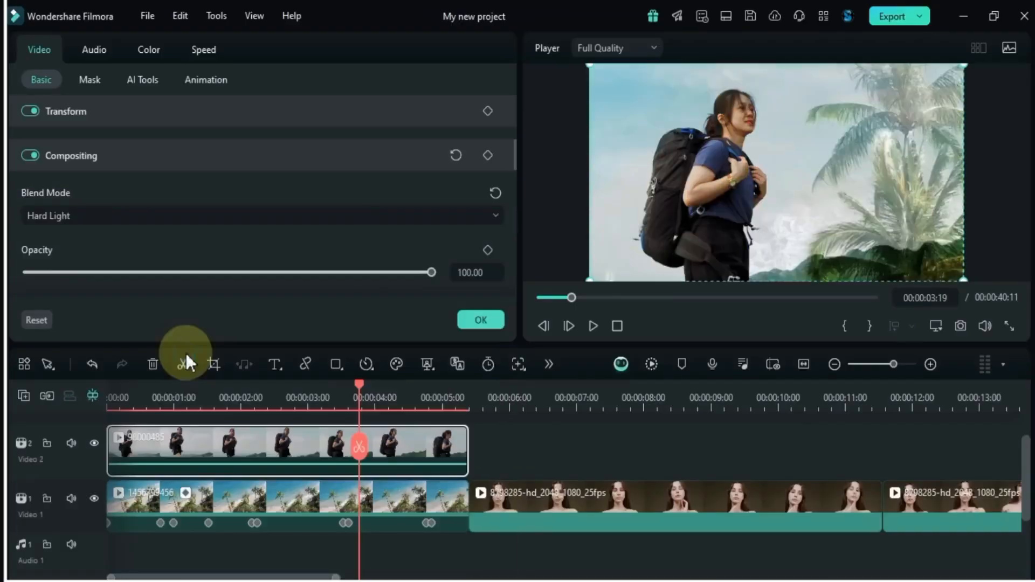
Play back the Hard Light blend from the start of the timeline to check it.
left_click_drag(358, 389, 89, 428)
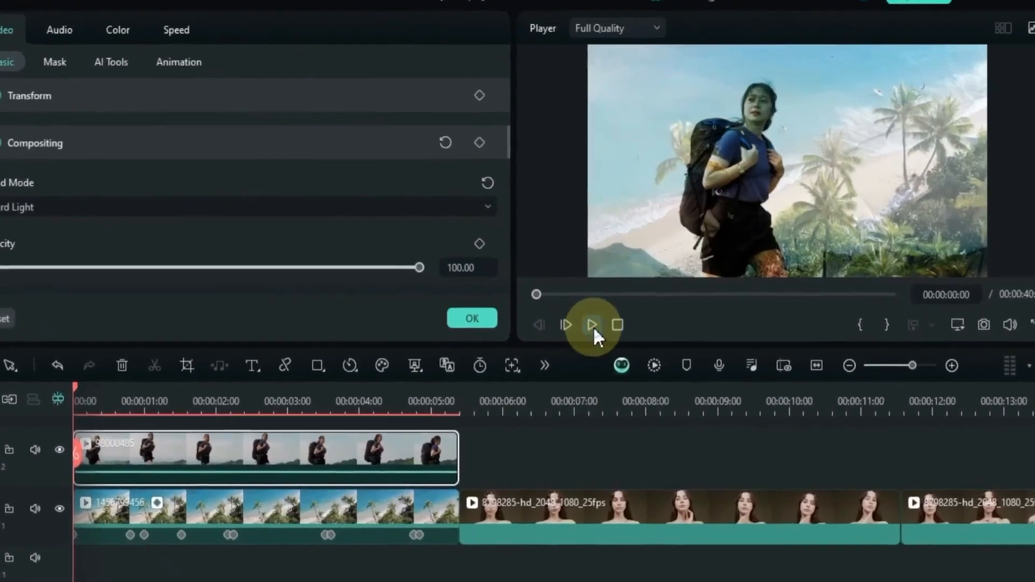
left_click(592, 326)
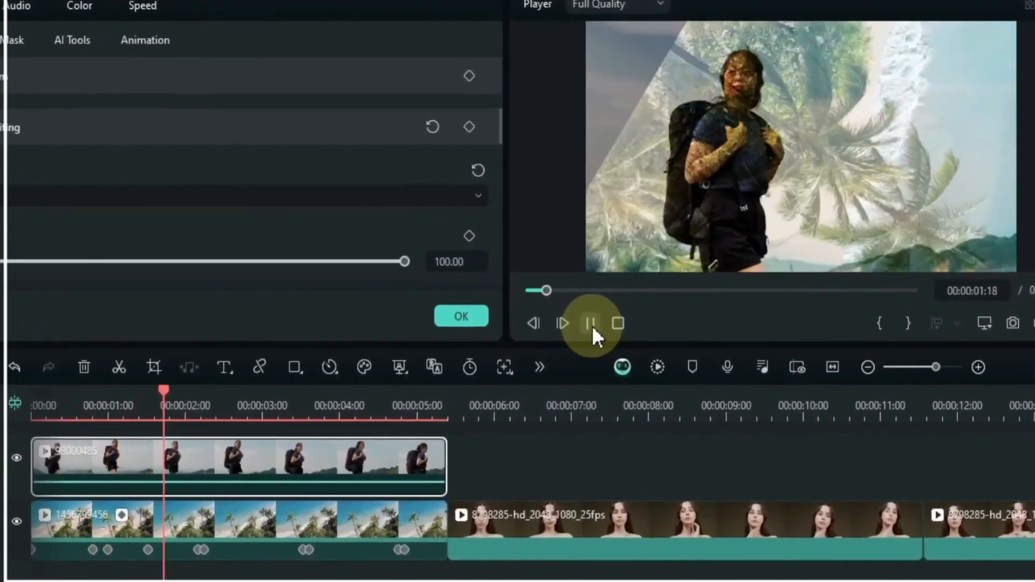
left_click(593, 325)
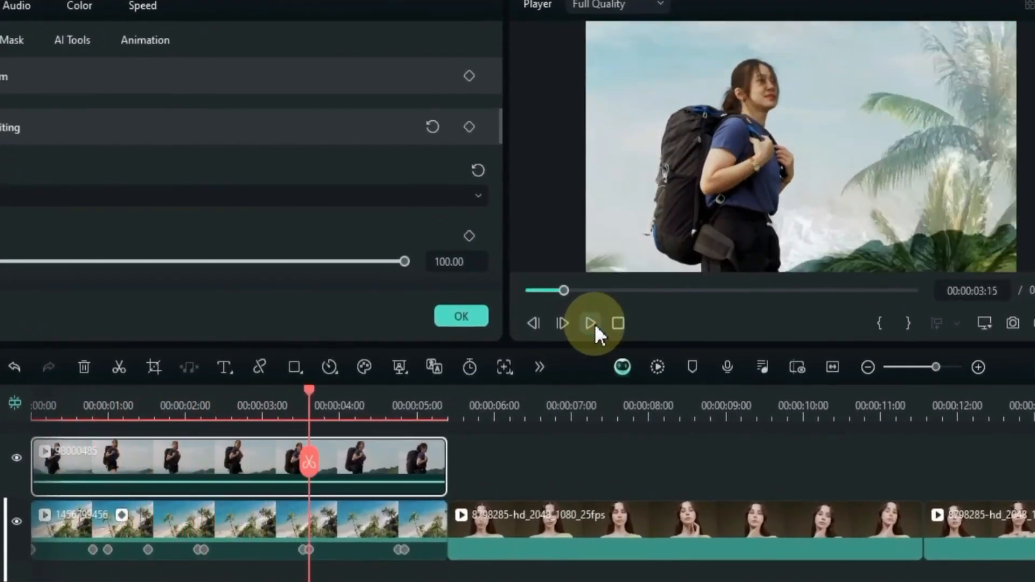
Render the timeline preview and play the blended clips from the start again.
left_click(656, 367)
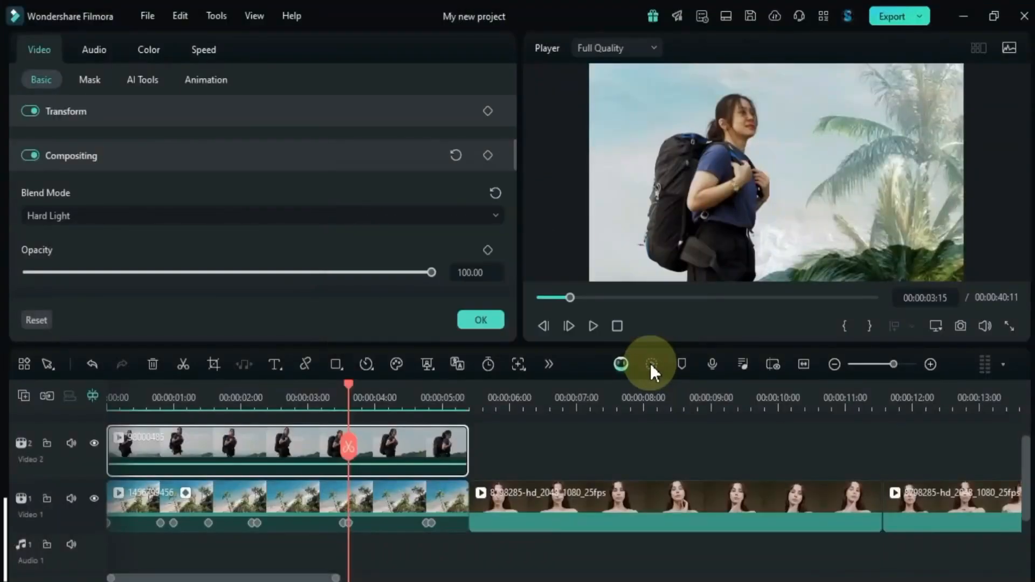
left_click_drag(349, 384, 102, 418)
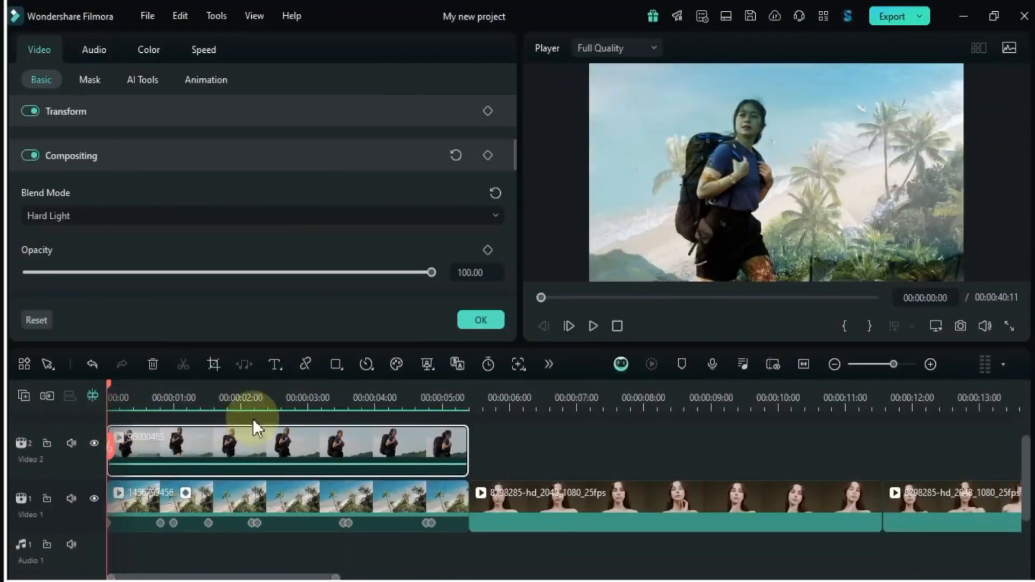
left_click(595, 327)
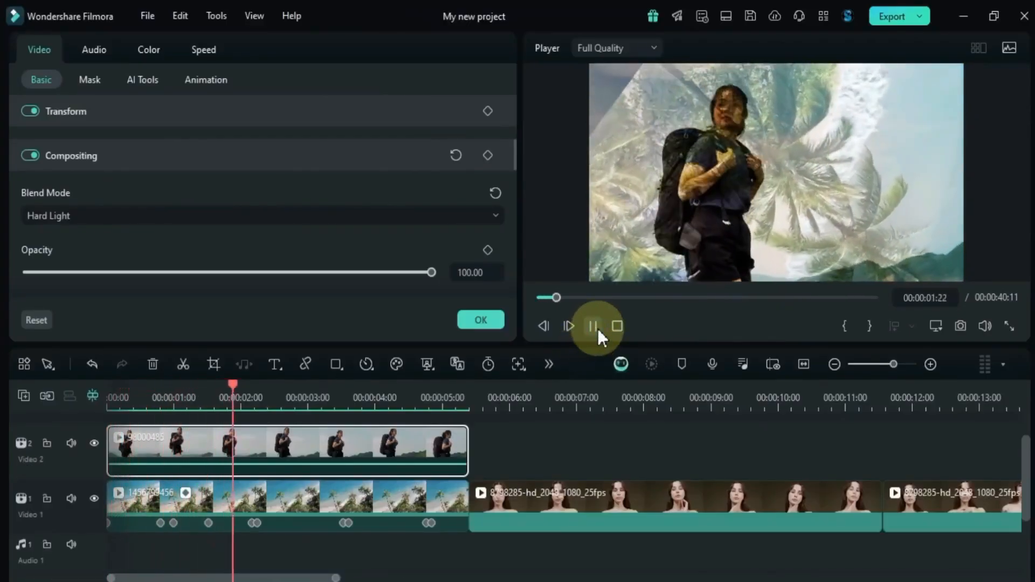
left_click(593, 327)
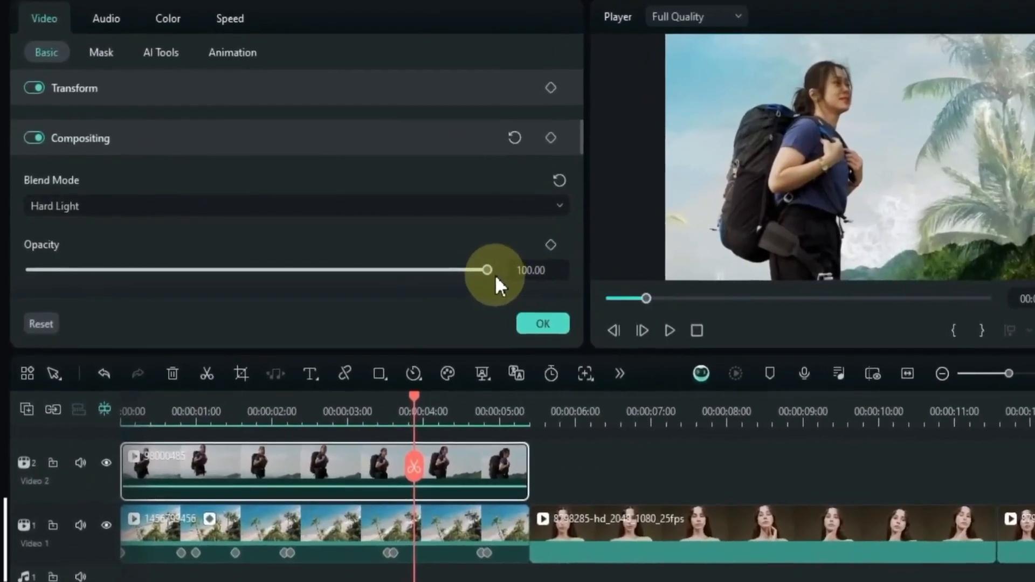
Set the Video 2 clip's Blend Mode to Normal and its Opacity to 50.
left_click_drag(496, 269, 491, 321)
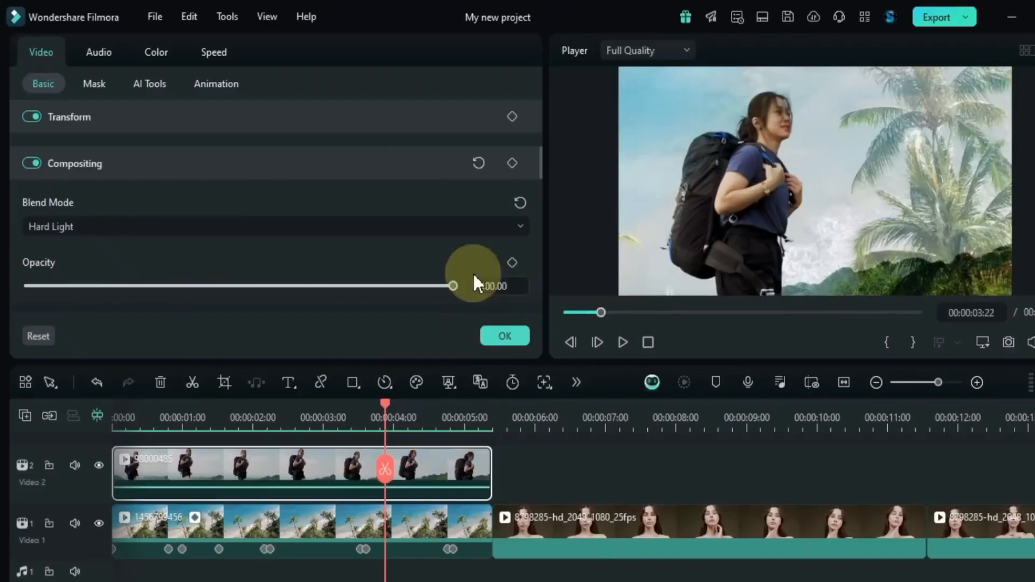
left_click(378, 228)
scroll(378, 229, "up", 5)
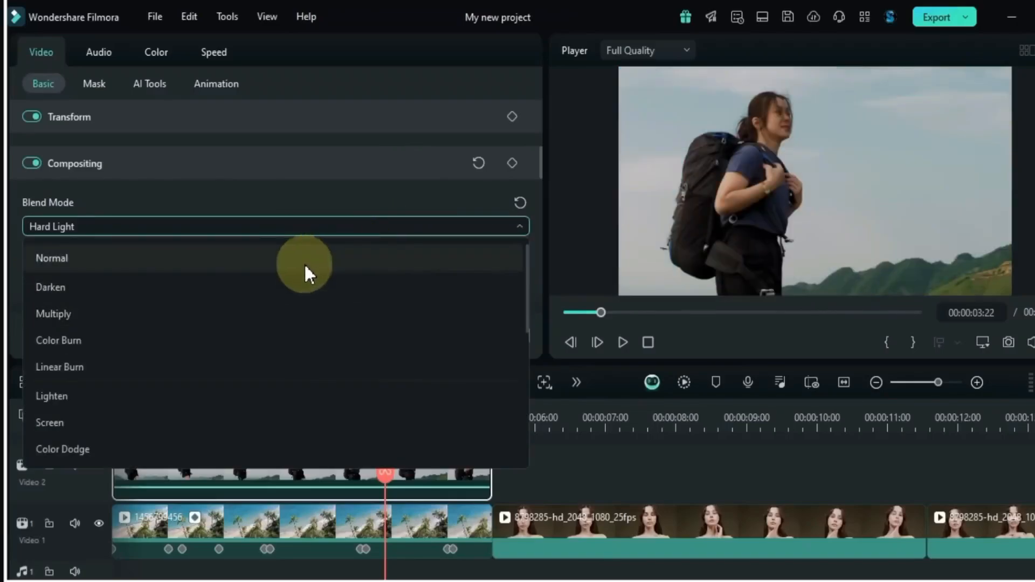
left_click(304, 259)
left_click_drag(453, 286, 274, 288)
left_click(497, 286)
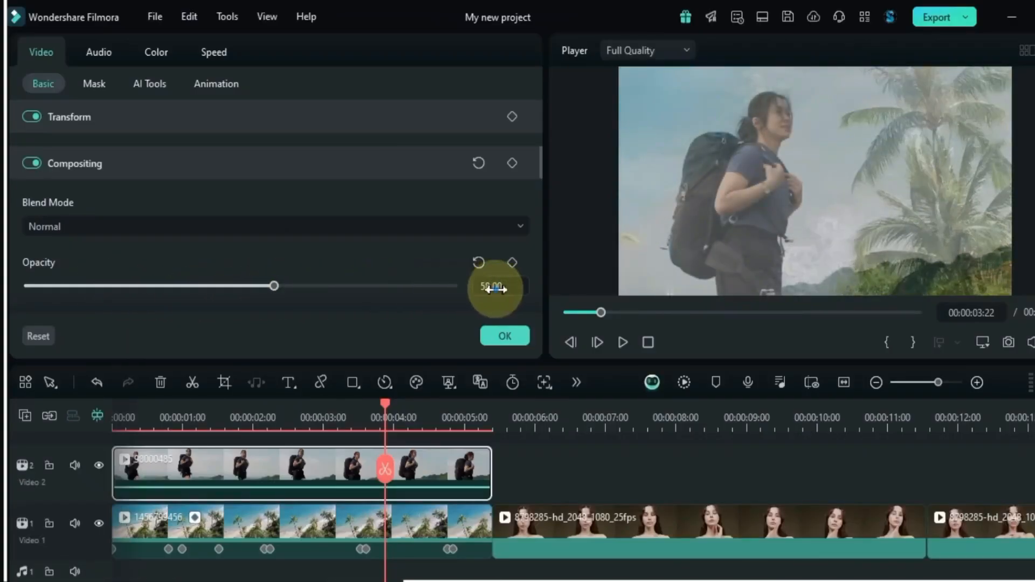
type("50")
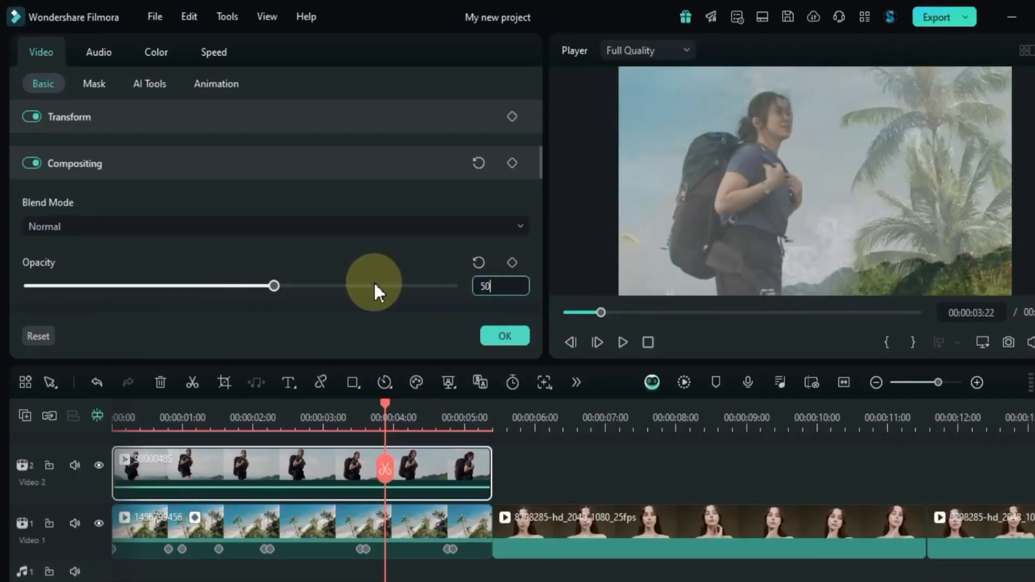
key("Return")
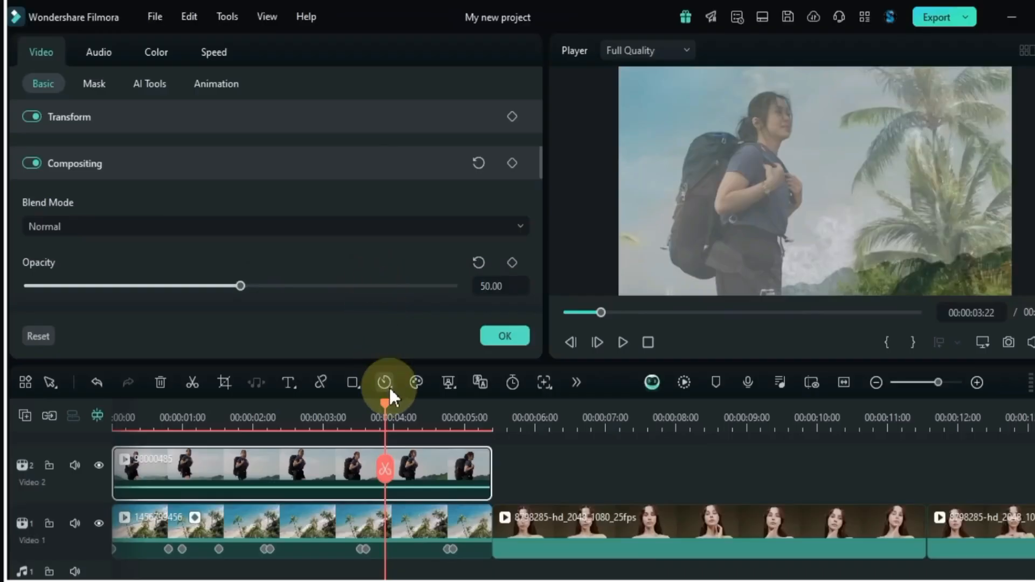
Play back the half-transparent overlay from the start of the timeline to check it.
left_click_drag(383, 408, 92, 435)
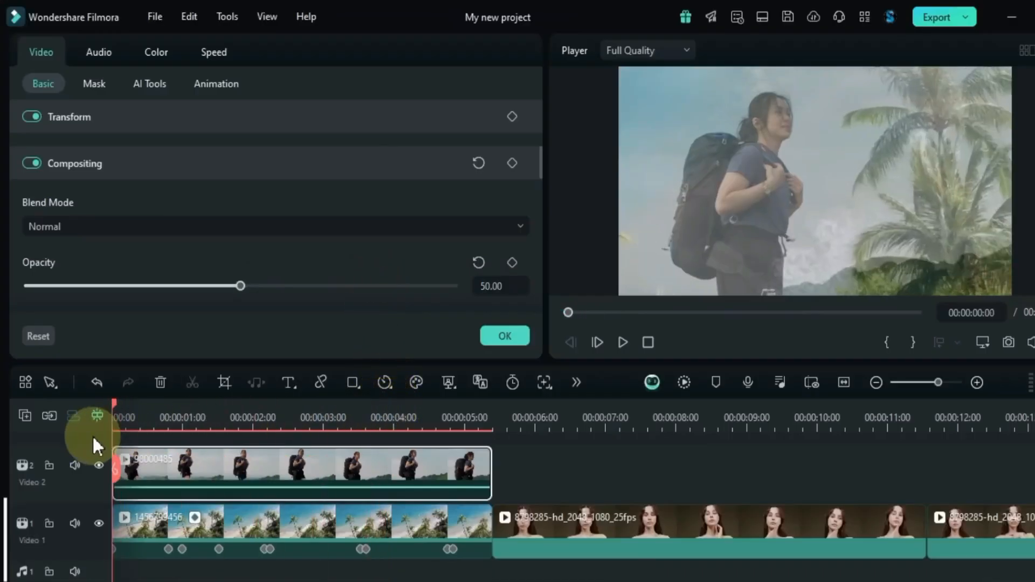
key("space")
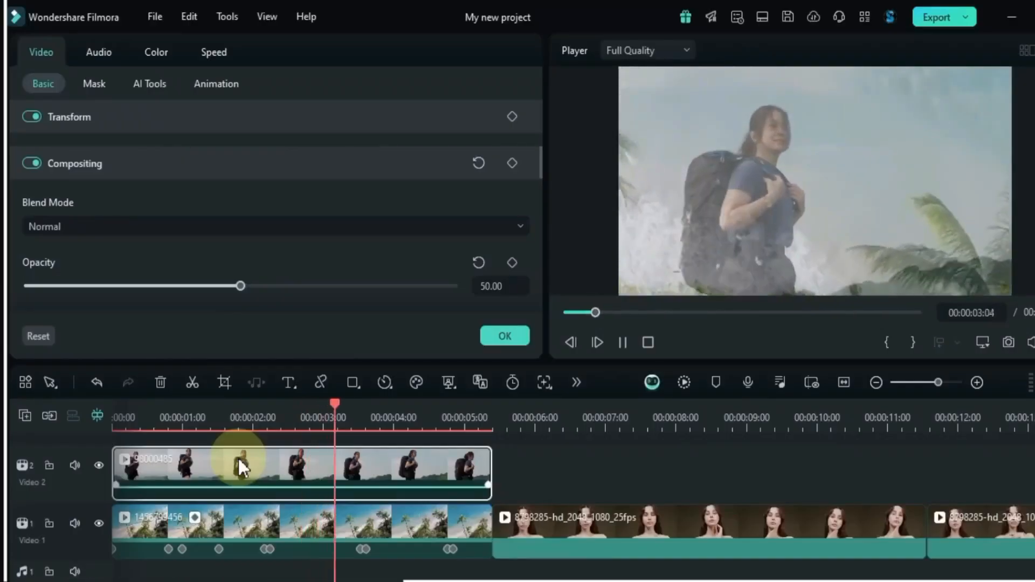
key("space")
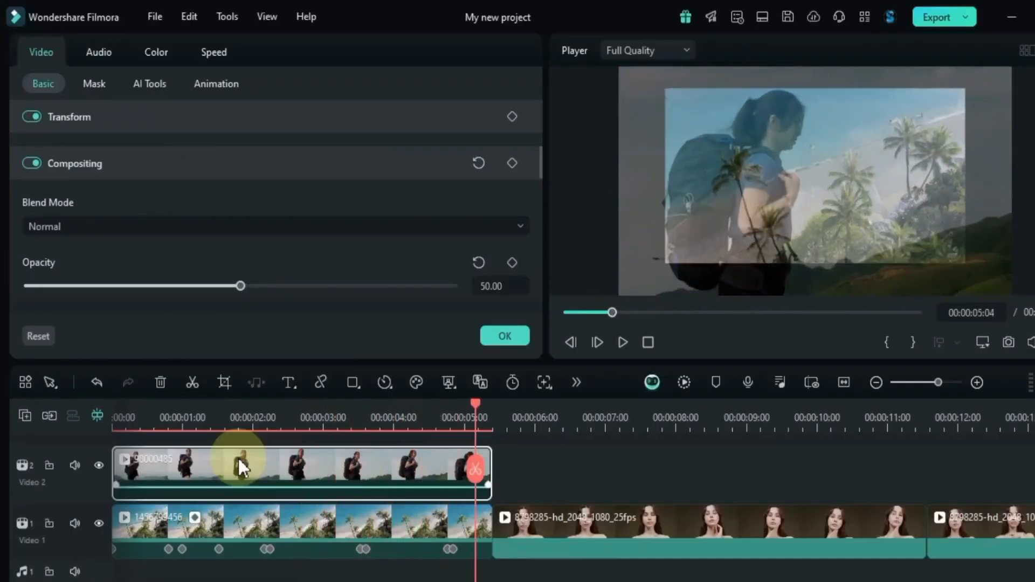
Keyframe the Video 2 clip's Opacity at 50 at 00:00:04:04 and at 100 at 00:00:05:01.
left_click(363, 415)
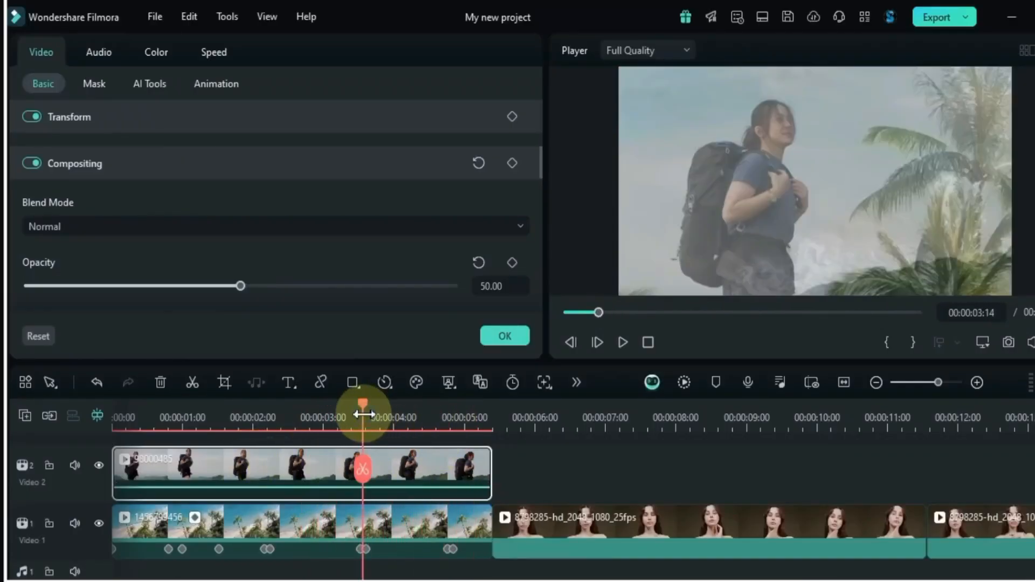
left_click_drag(364, 413, 405, 423)
left_click(502, 276)
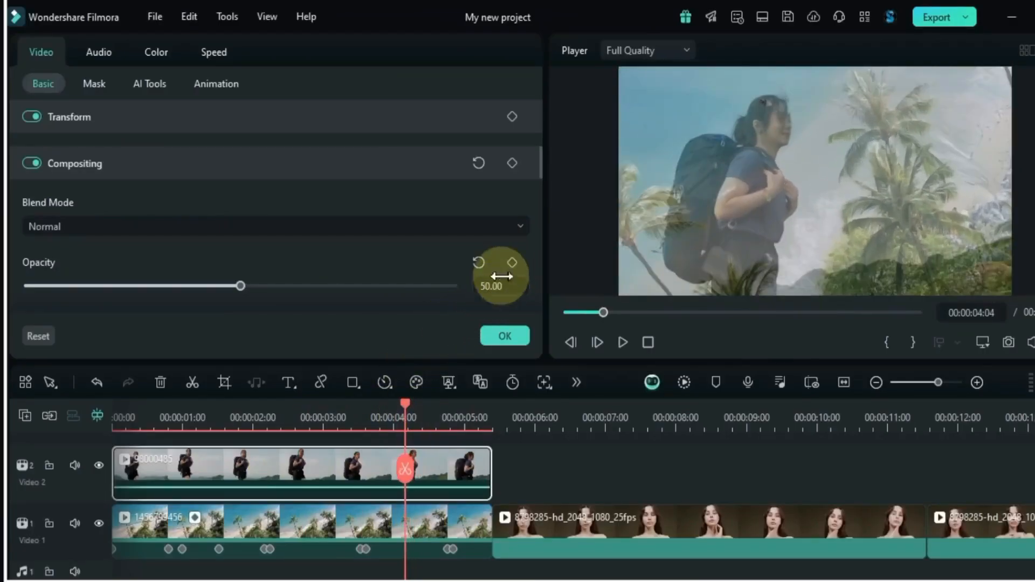
left_click(512, 263)
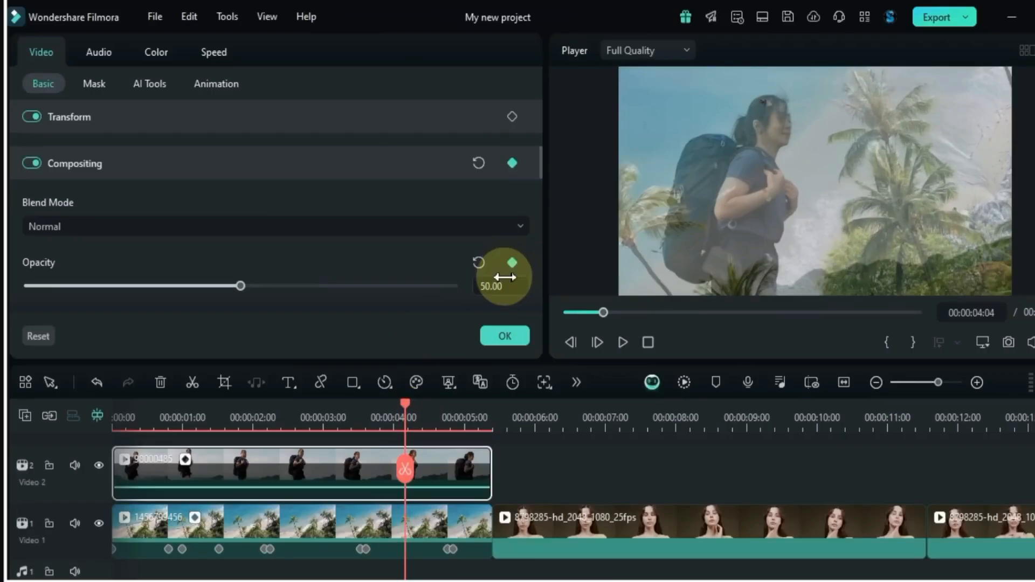
left_click_drag(405, 404, 467, 415)
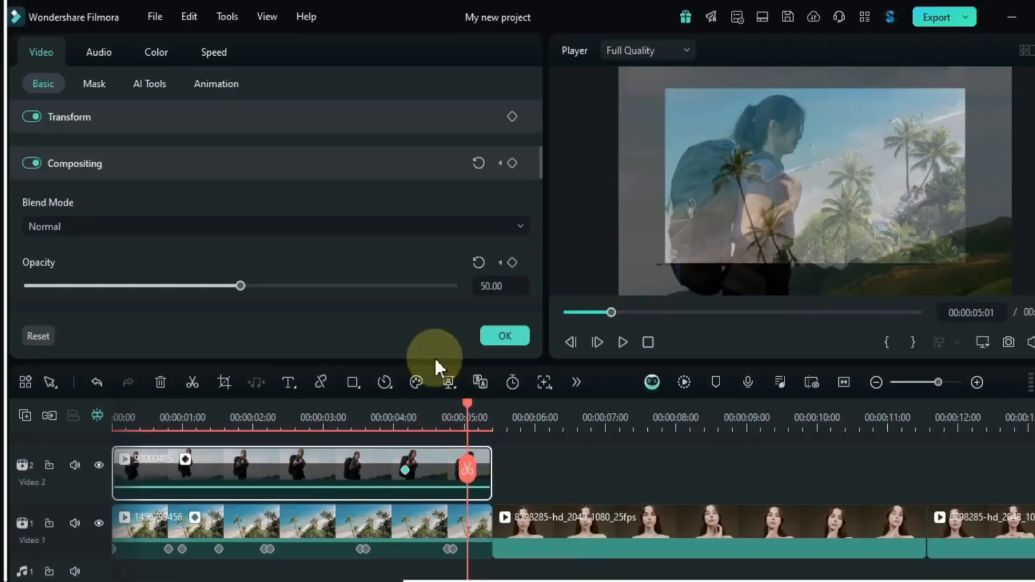
left_click_drag(241, 286, 493, 293)
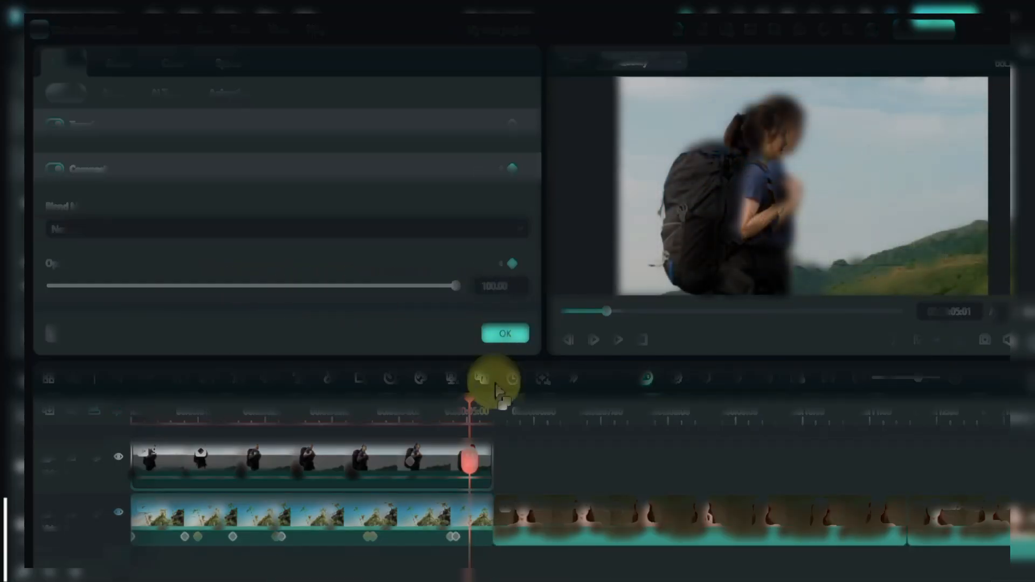
Play back the keyframed opacity change through the end of the overlay clip.
left_click_drag(467, 398, 318, 405)
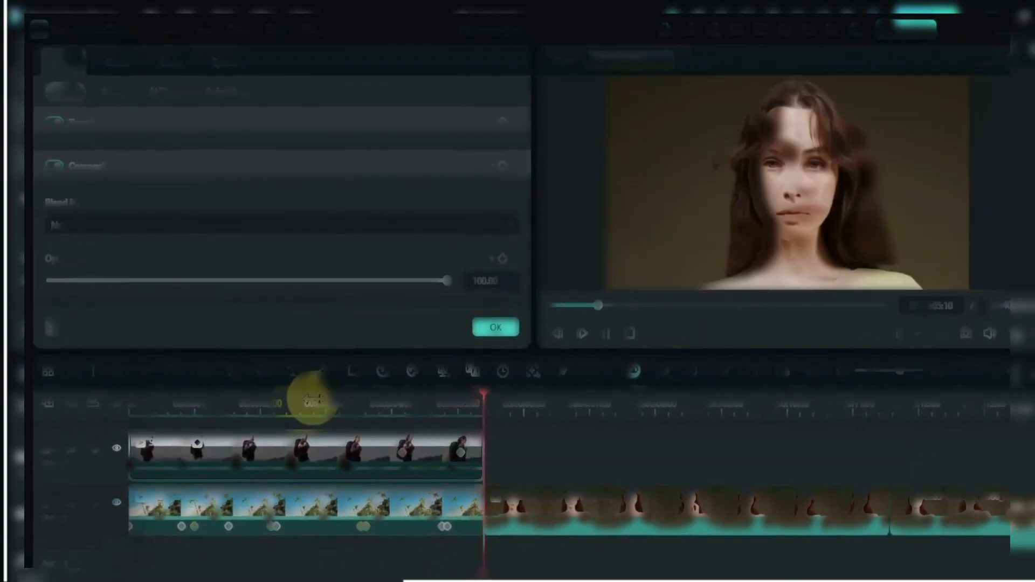
left_click(312, 403)
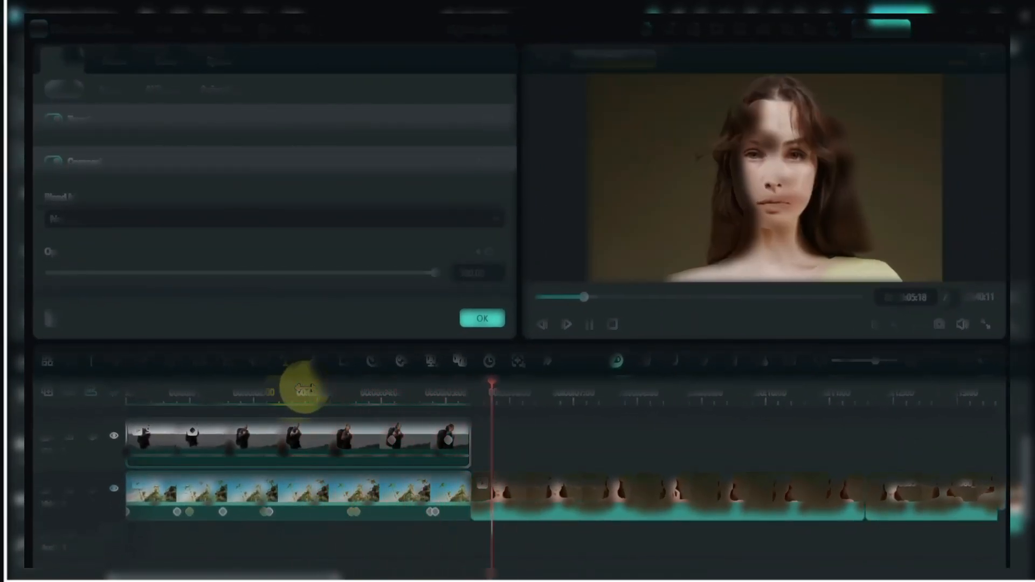
key("space")
Select the vertical clip of the woman in white at 00:00:33:06 and enable its Background option.
left_click(703, 435)
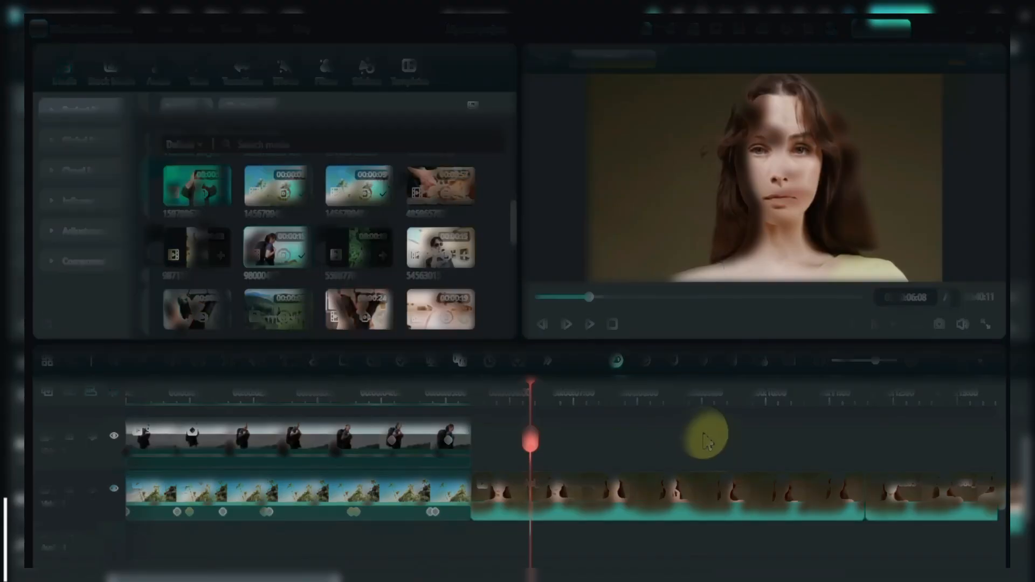
left_click(824, 360)
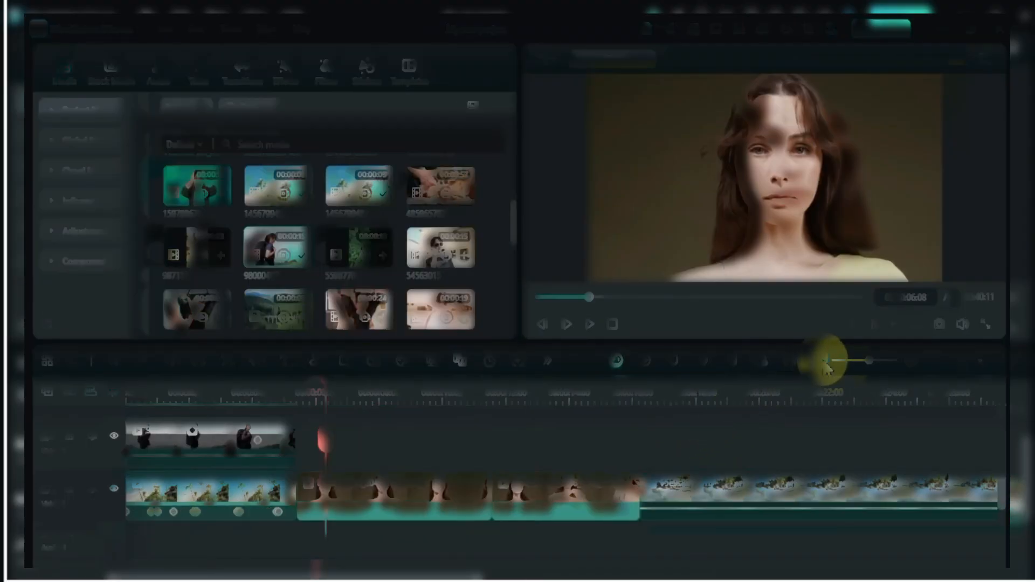
left_click(825, 361)
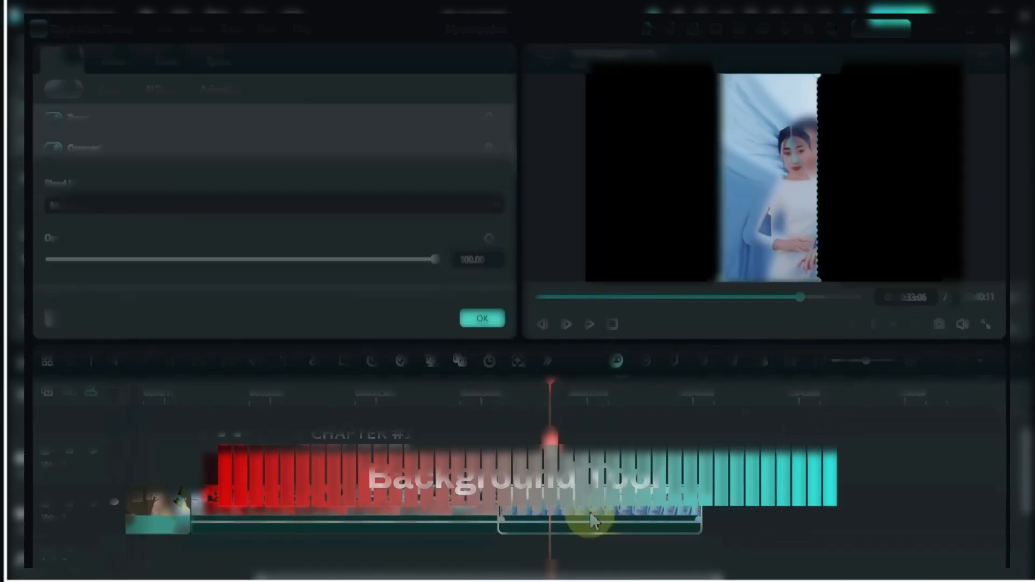
scroll(388, 225, "down", 4)
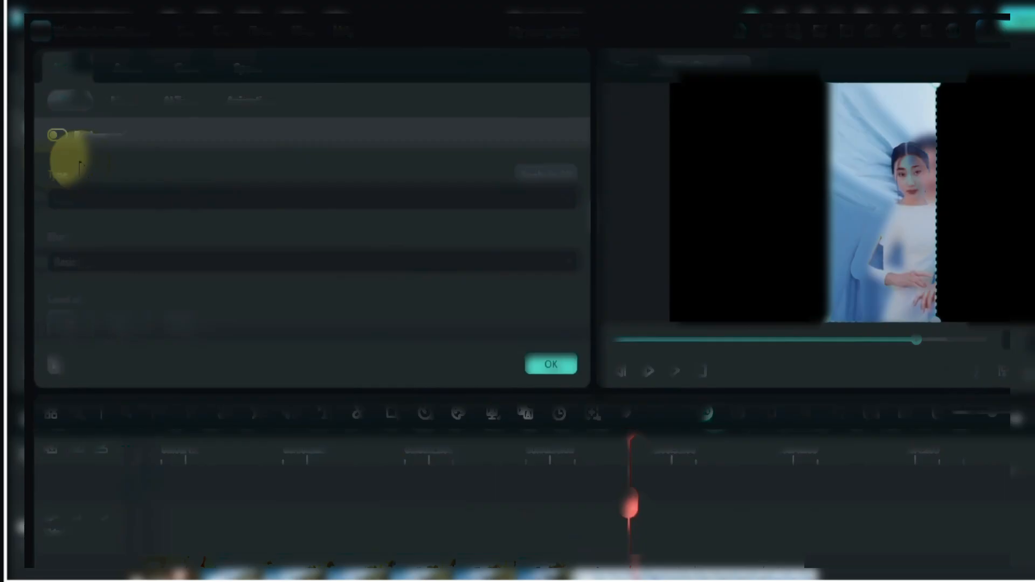
left_click(56, 135)
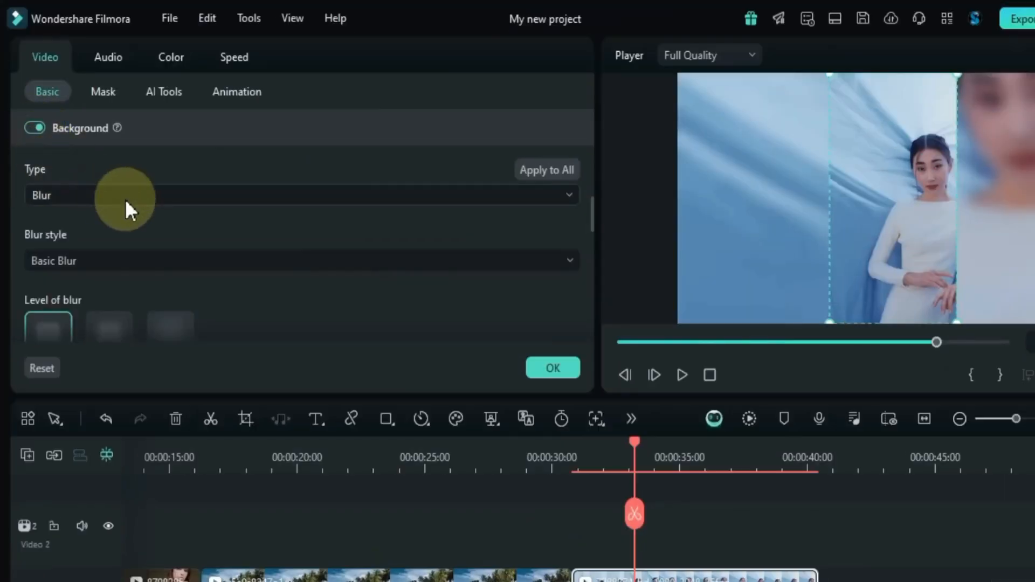
Try the Color background type on the vertical clip with yellow and light green fills.
left_click(155, 199)
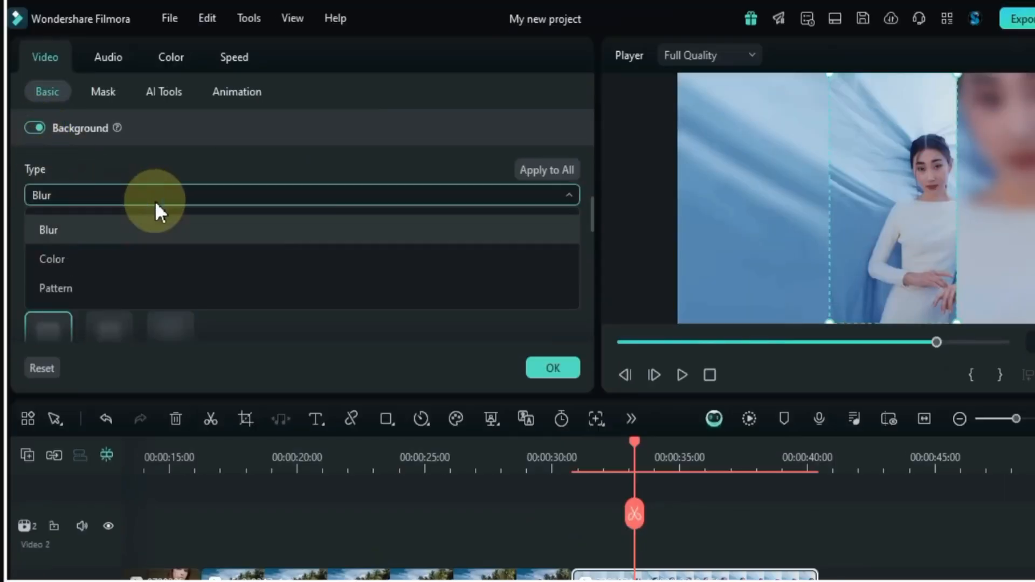
left_click(155, 253)
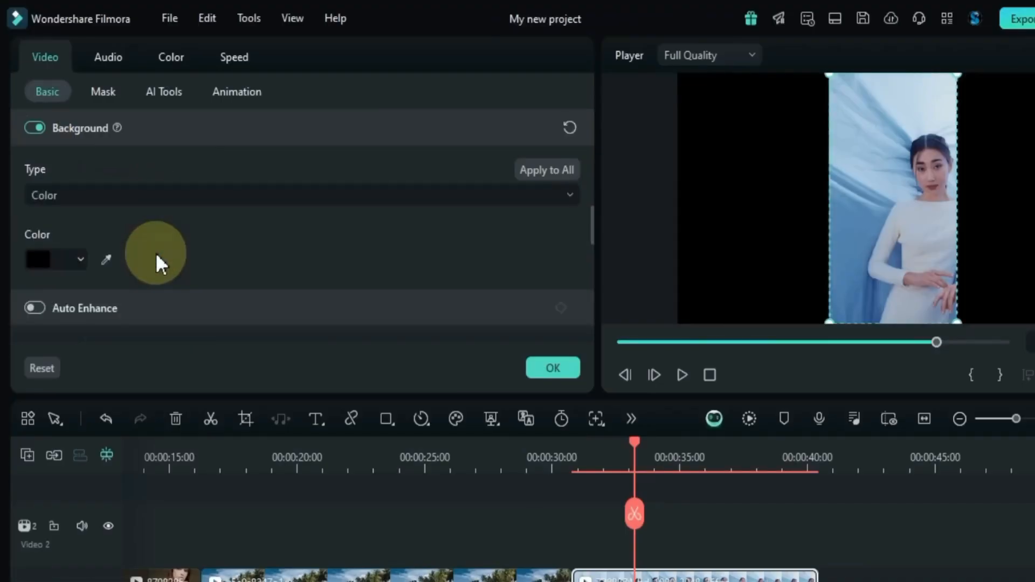
left_click(38, 259)
left_click(128, 306)
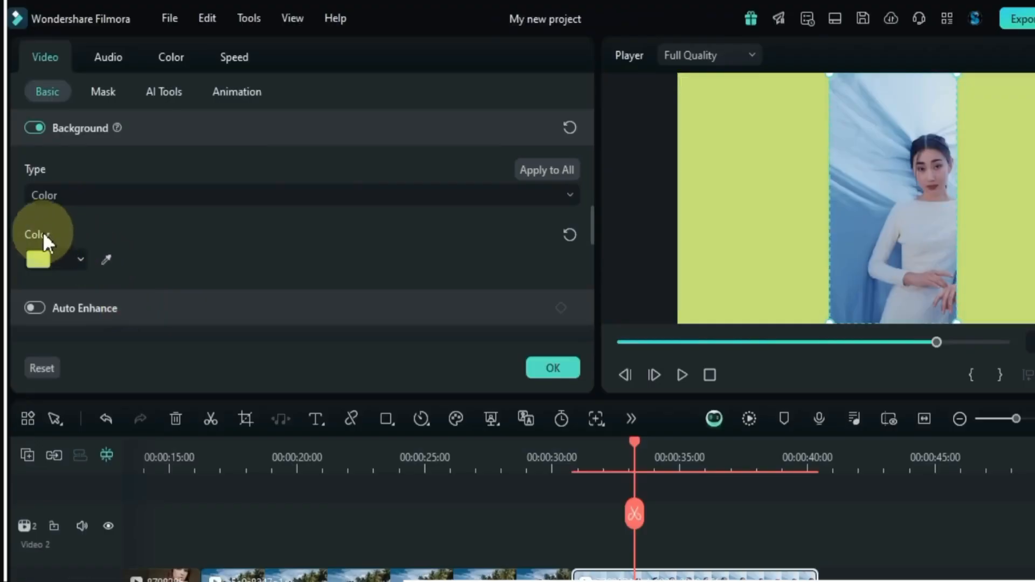
left_click(34, 261)
left_click(161, 417)
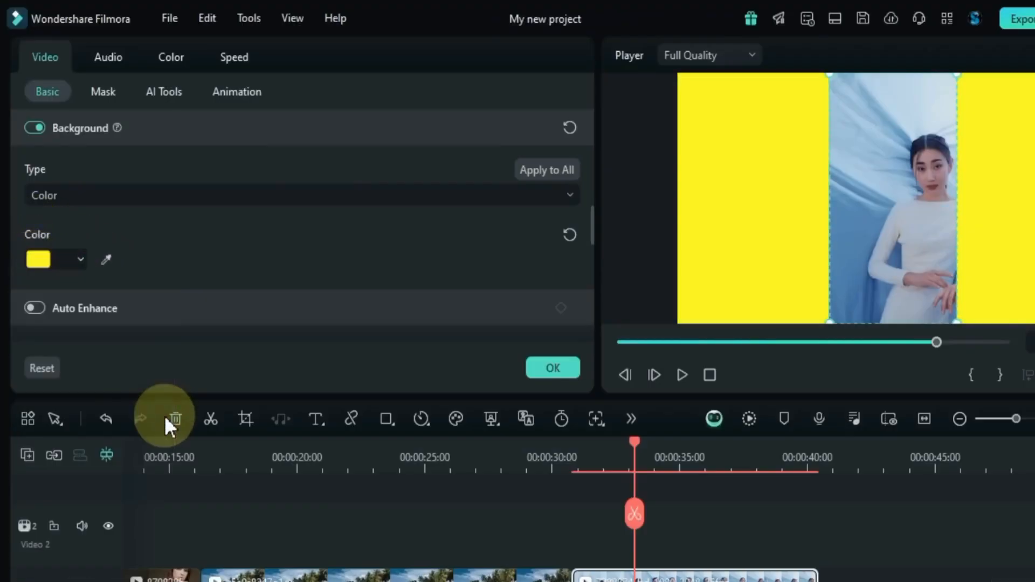
left_click(33, 262)
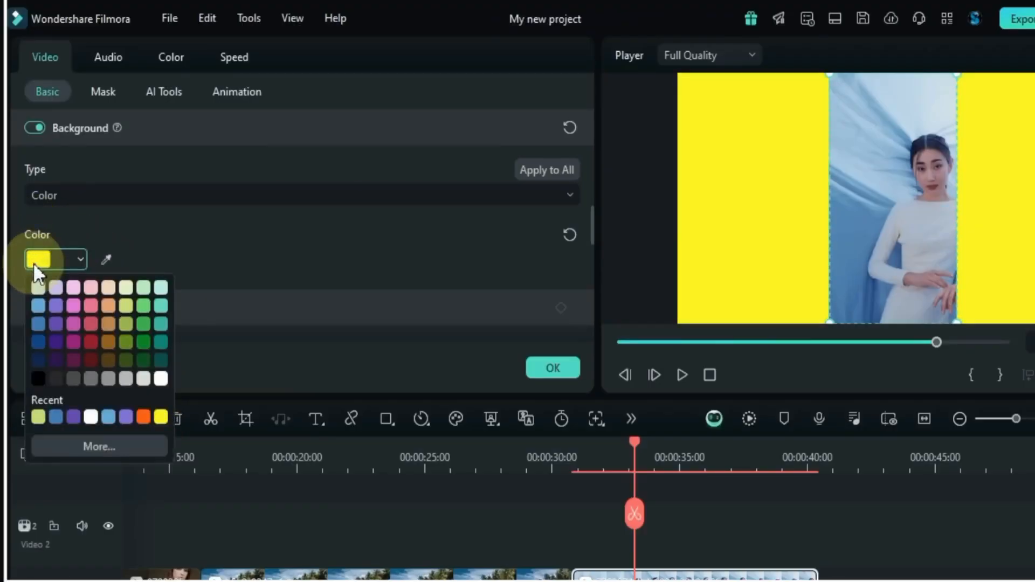
left_click(38, 416)
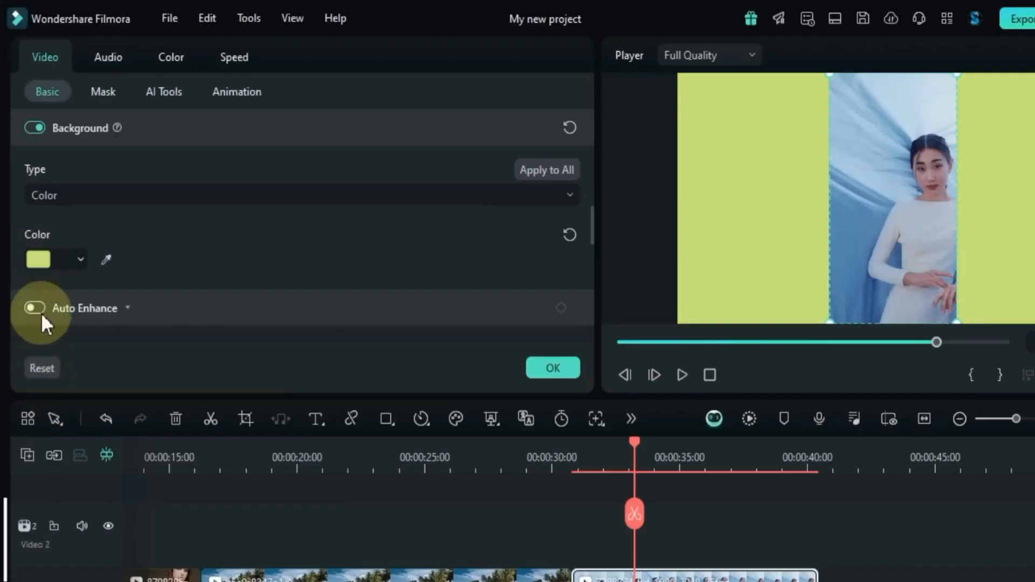
Try the Pattern background type on the vertical clip with the wavy-line pattern and Pattern Background 26.
left_click(111, 191)
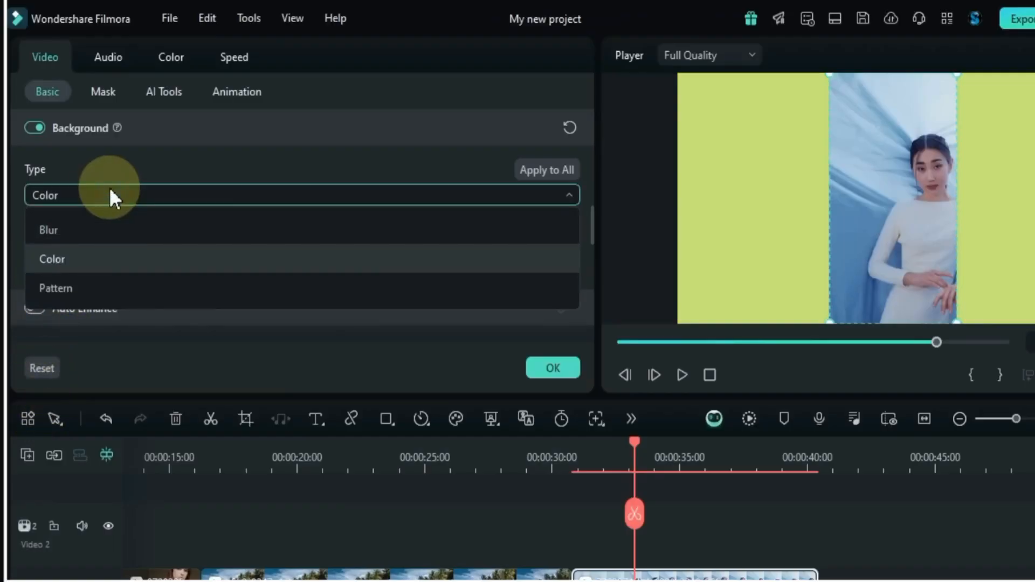
left_click(97, 288)
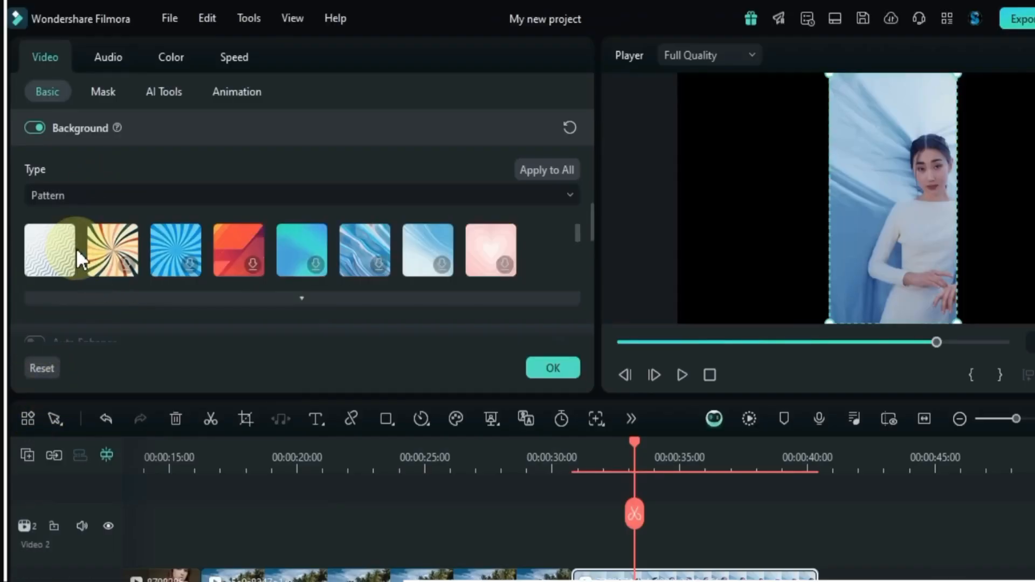
left_click(302, 298)
scroll(428, 260, "down", 1)
scroll(429, 260, "up", 1)
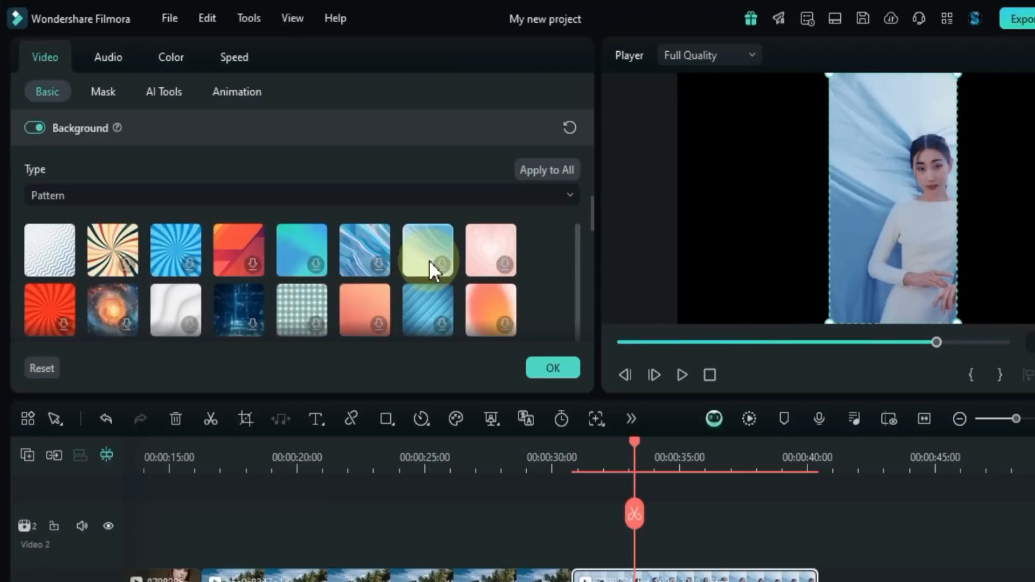
left_click(46, 247)
scroll(327, 278, "down", 2)
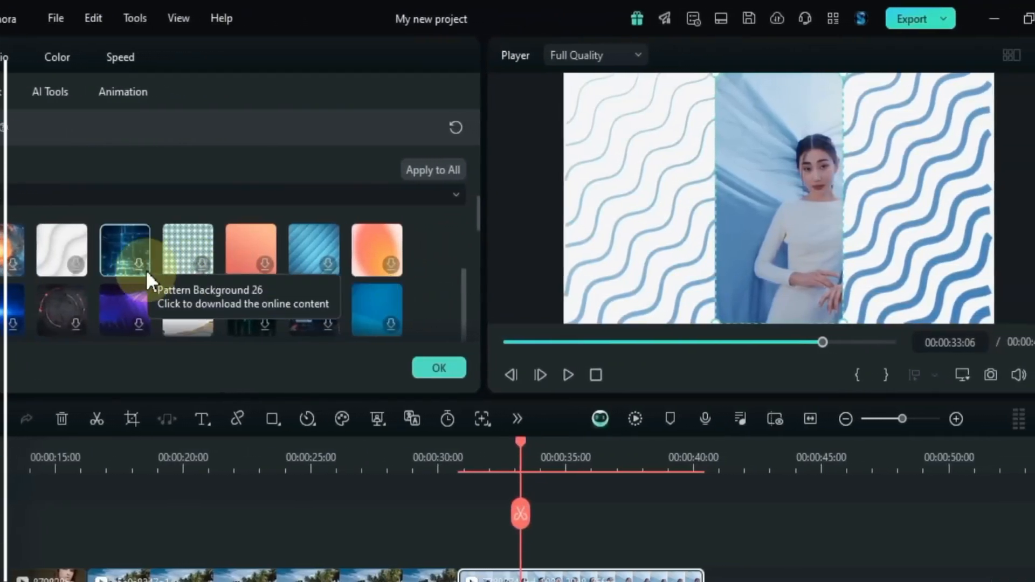
left_click(146, 269)
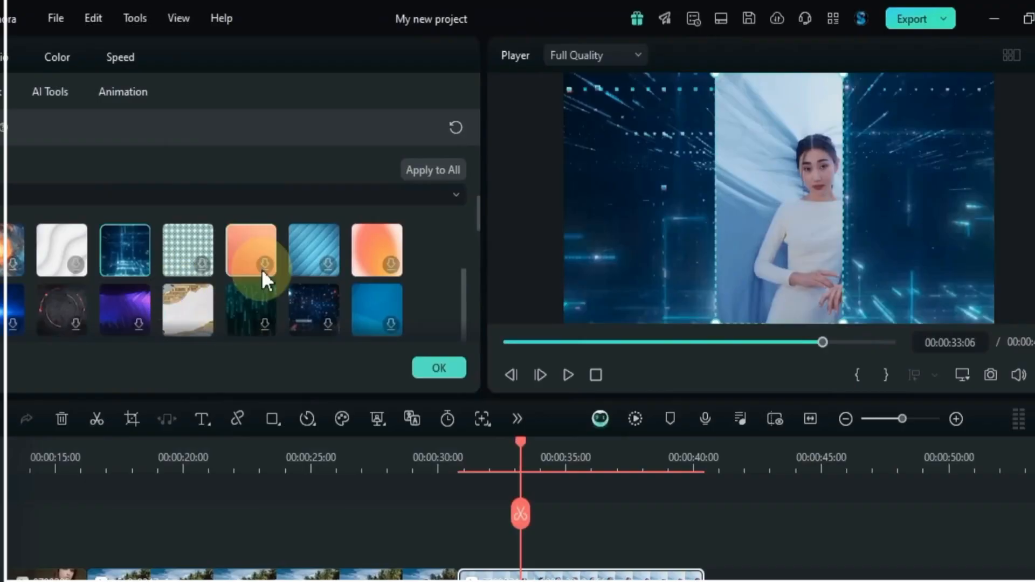
scroll(261, 273, "up", 2)
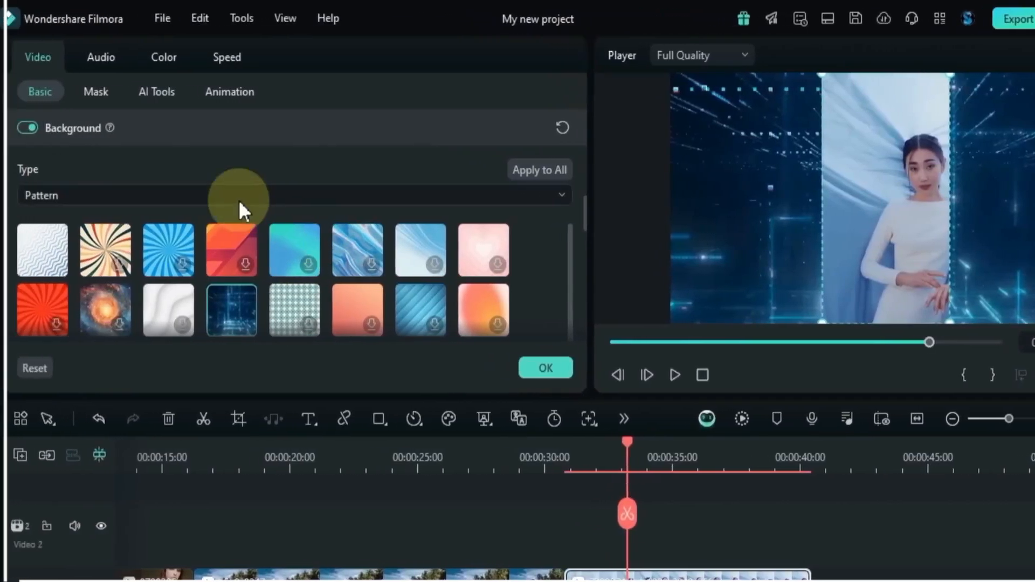
Set the vertical clip's background Type to Blur with the Direction Blur style.
left_click(238, 199)
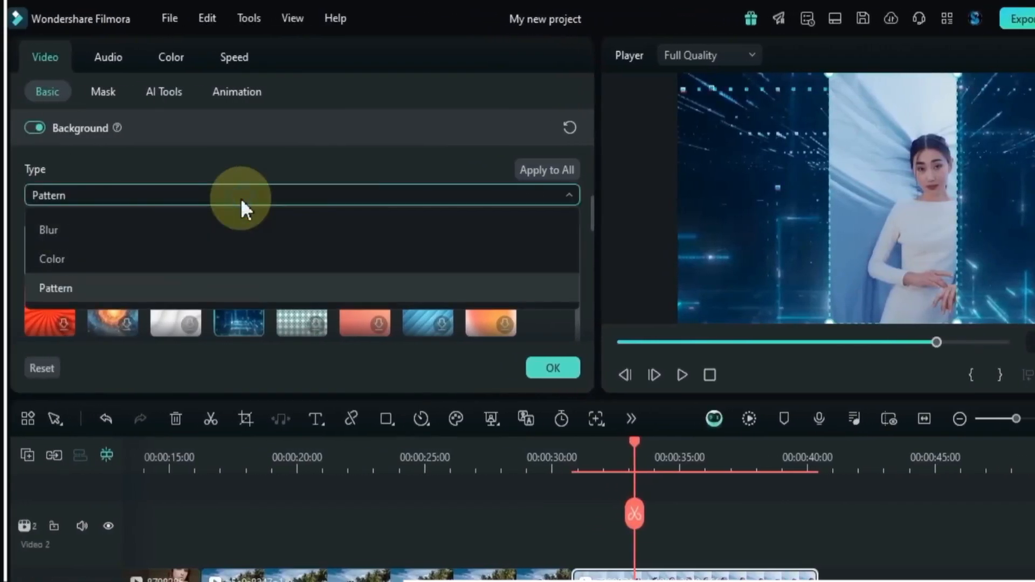
left_click(186, 229)
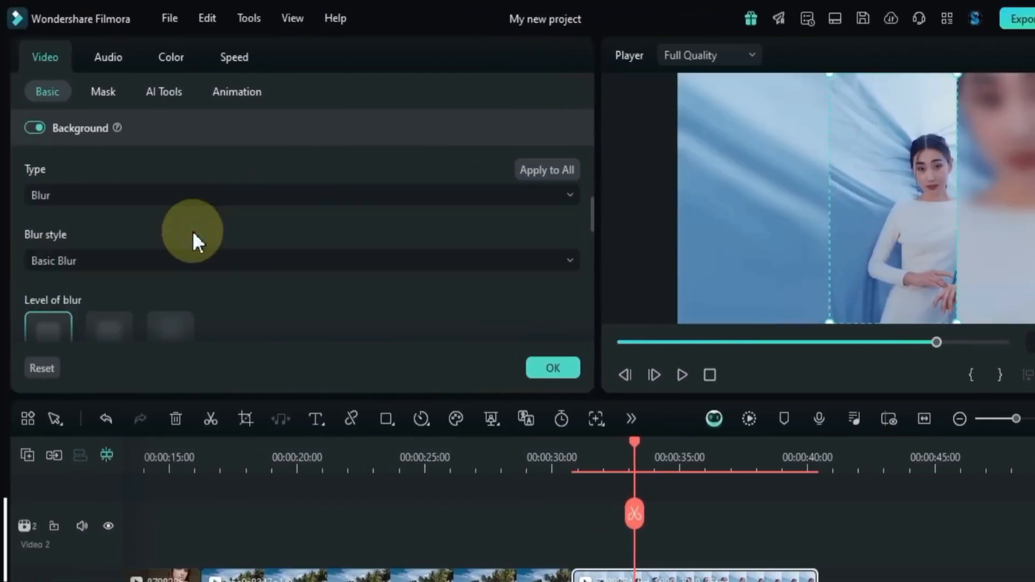
left_click(180, 258)
left_click(157, 322)
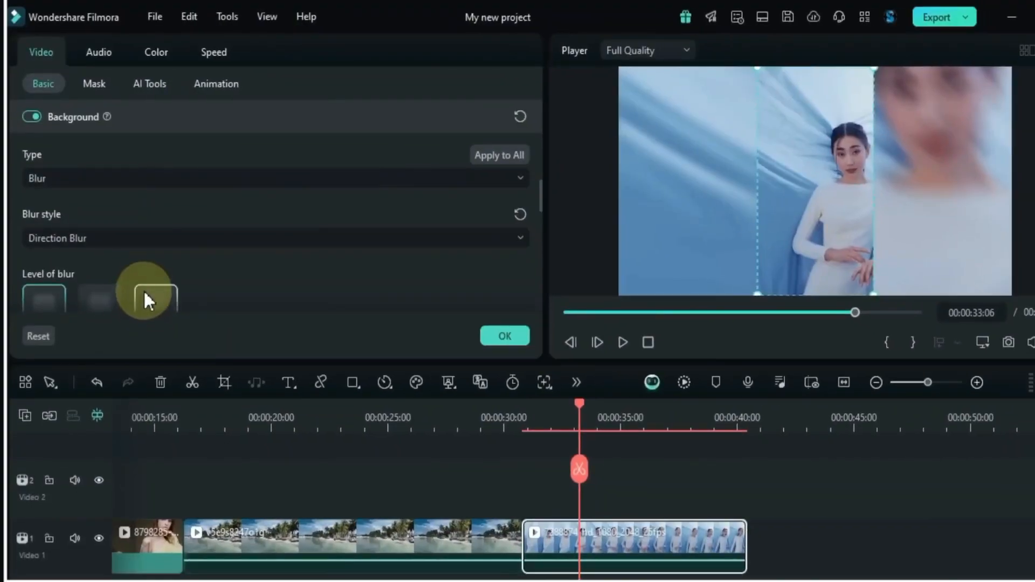
Try the Graniny Blur and Color Blur styles on the vertical clip's background.
left_click(152, 241)
left_click(131, 321)
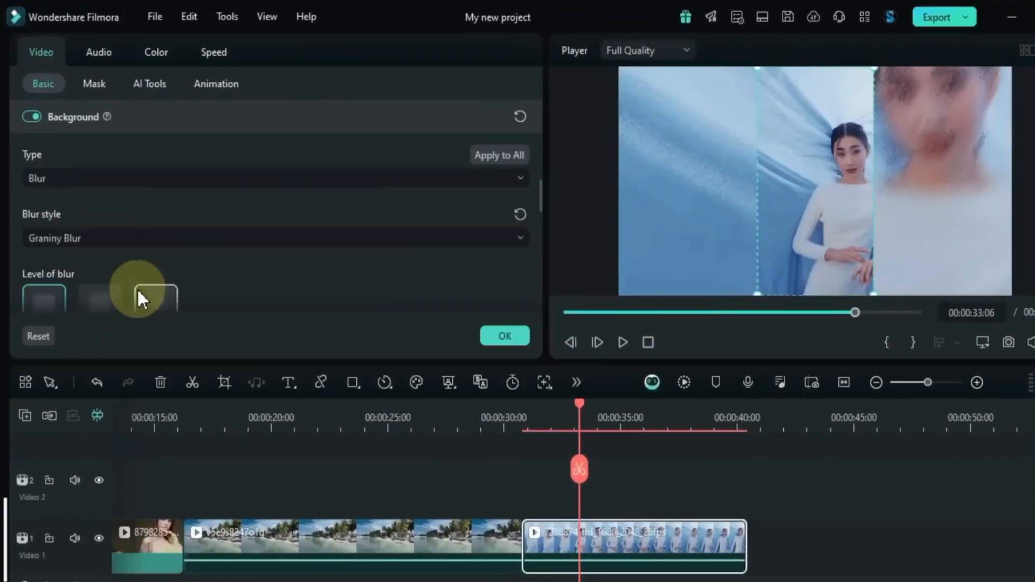
left_click(166, 241)
left_click(139, 346)
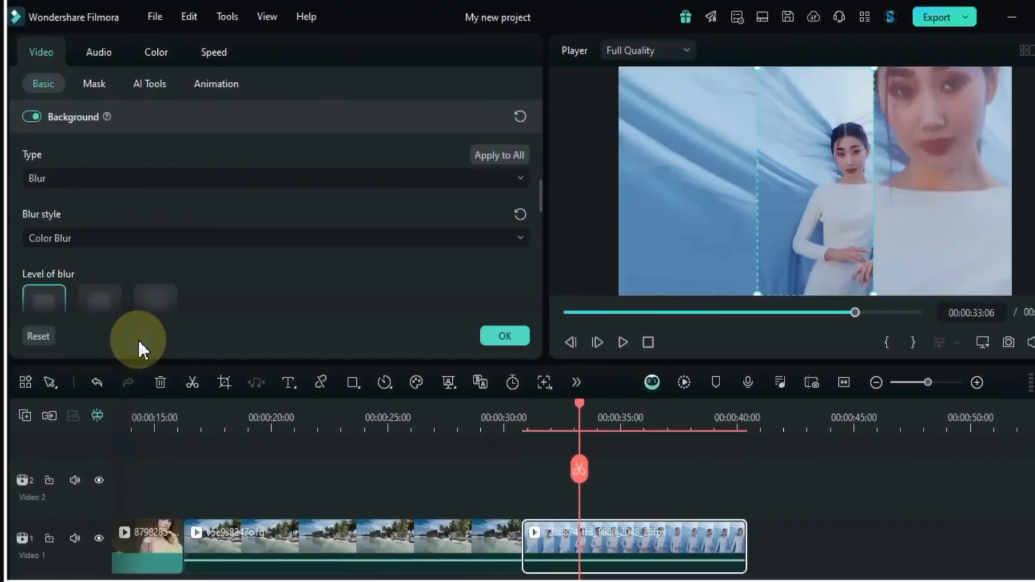
Try the 60%, 40% and 20% levels and a custom level of blur on the Color Blur background.
scroll(231, 266, "down", 1)
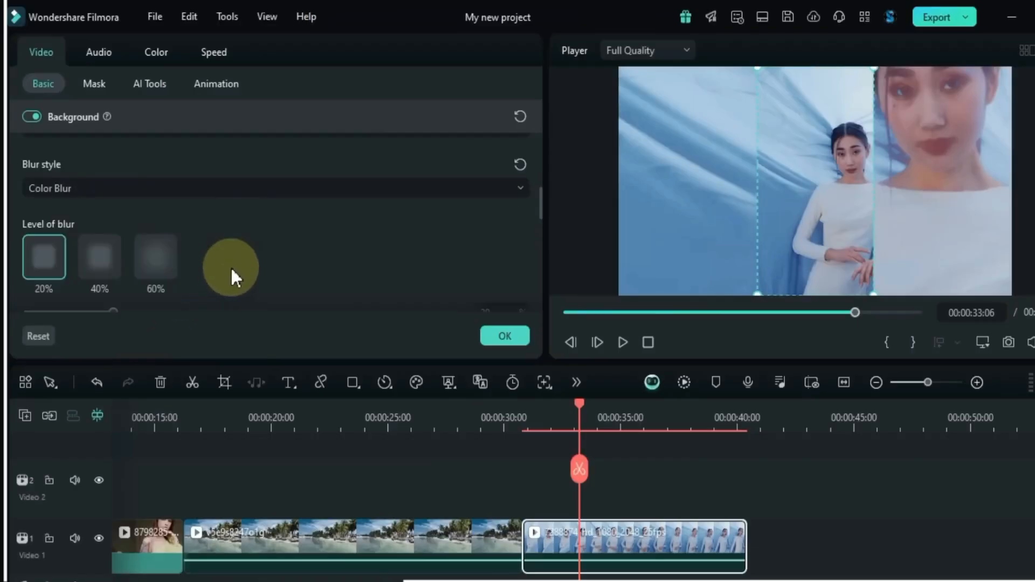
left_click(153, 264)
scroll(243, 263, "down", 1)
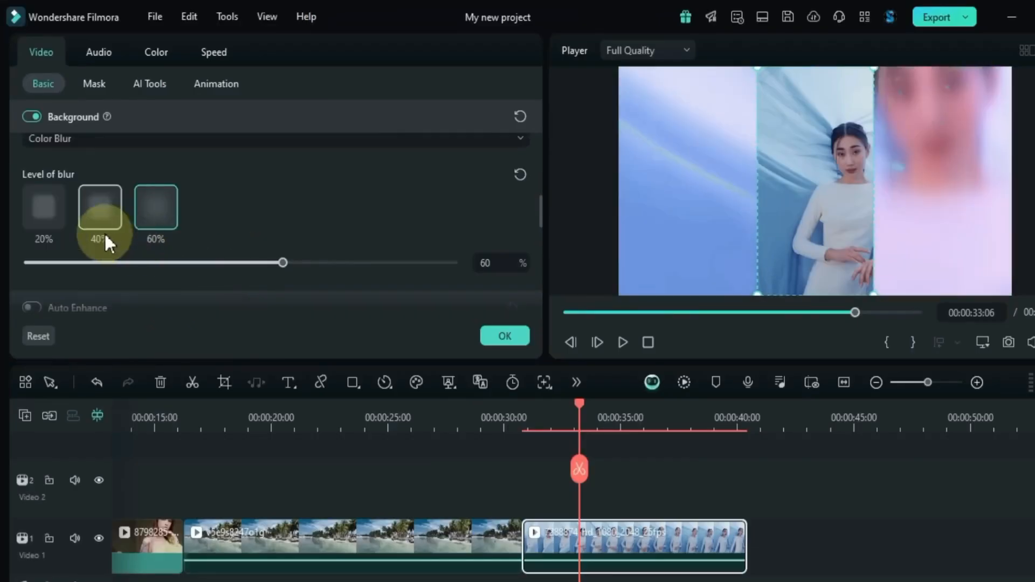
left_click(83, 222)
left_click(46, 217)
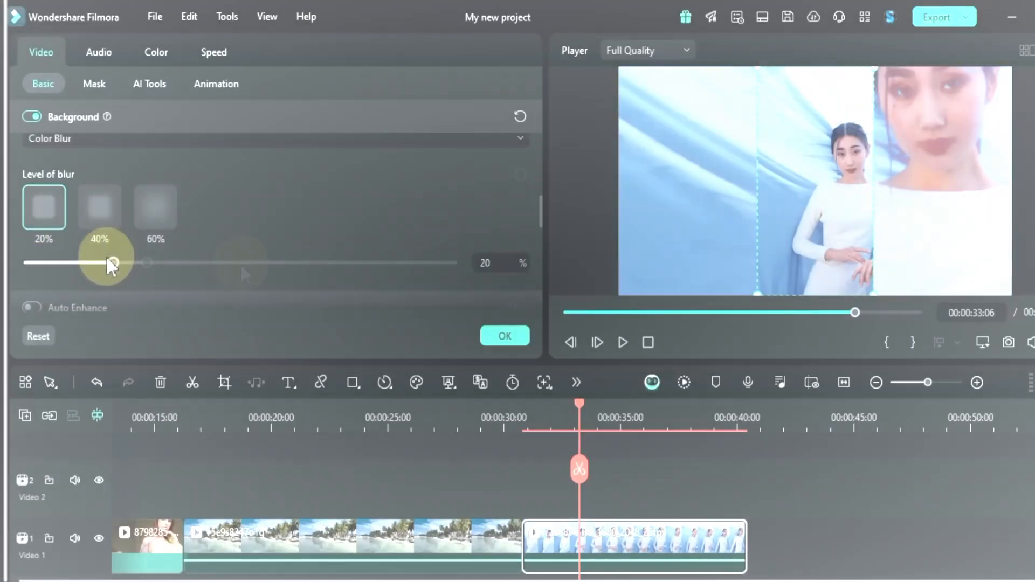
left_click_drag(110, 263, 147, 263)
left_click_drag(241, 266, 186, 271)
Try the Radial Blur style on the vertical clip's background.
scroll(248, 219, "up", 1)
left_click(245, 188)
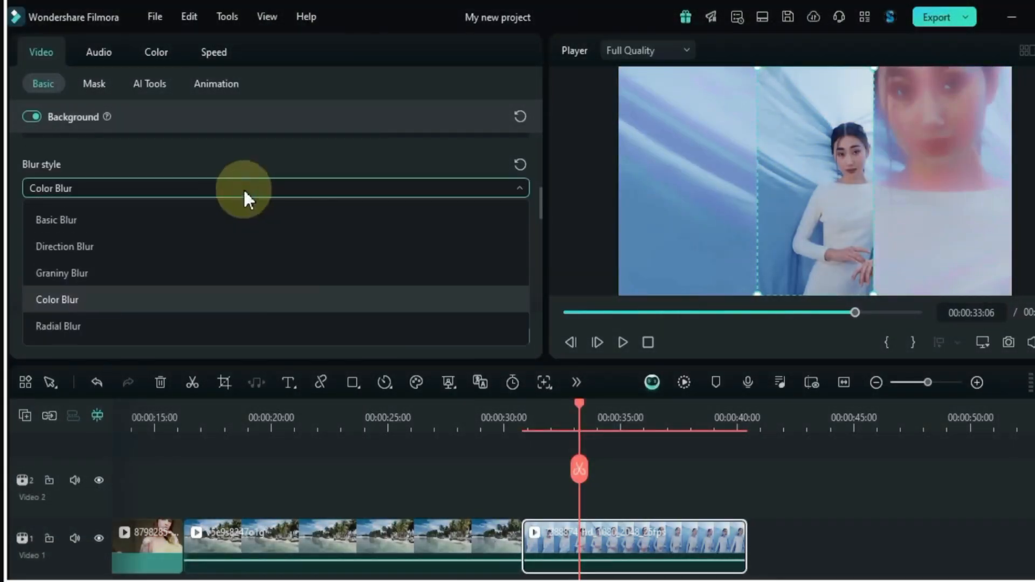
left_click(162, 329)
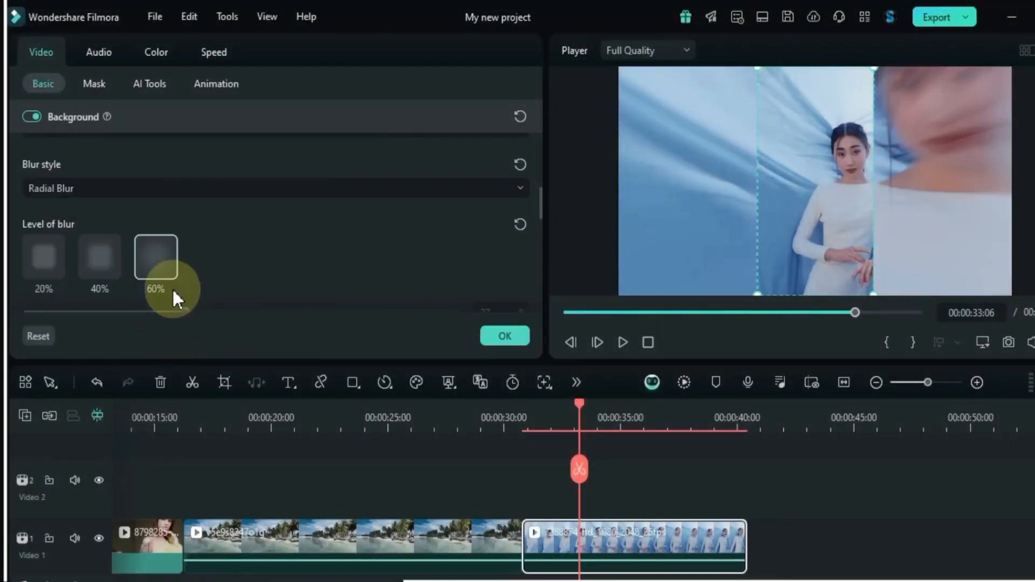
Set the vertical clip's background blur style to Basic Blur with a 22% level of blur.
left_click(125, 189)
left_click(110, 214)
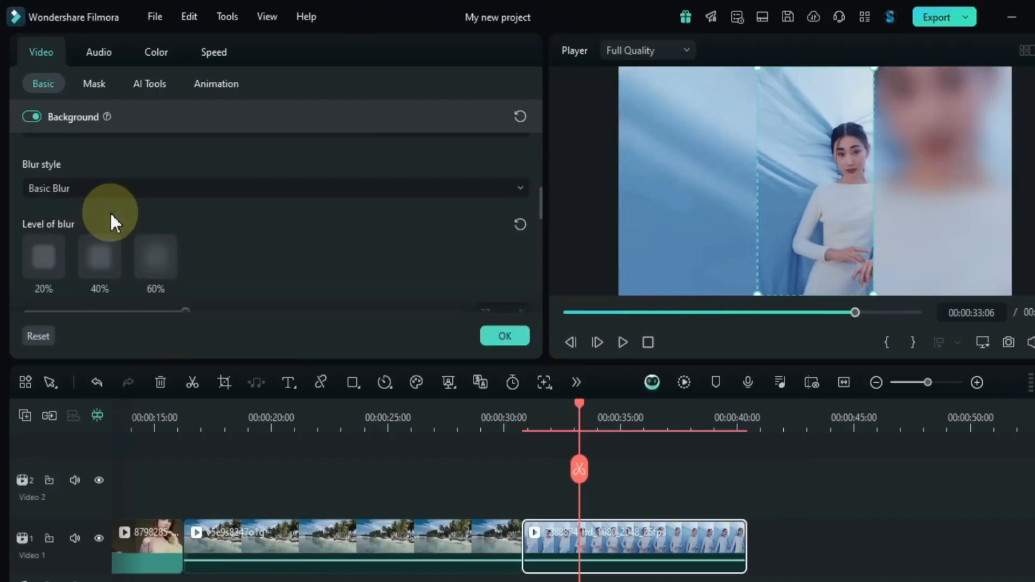
scroll(205, 244, "down", 1)
left_click_drag(189, 264, 406, 260)
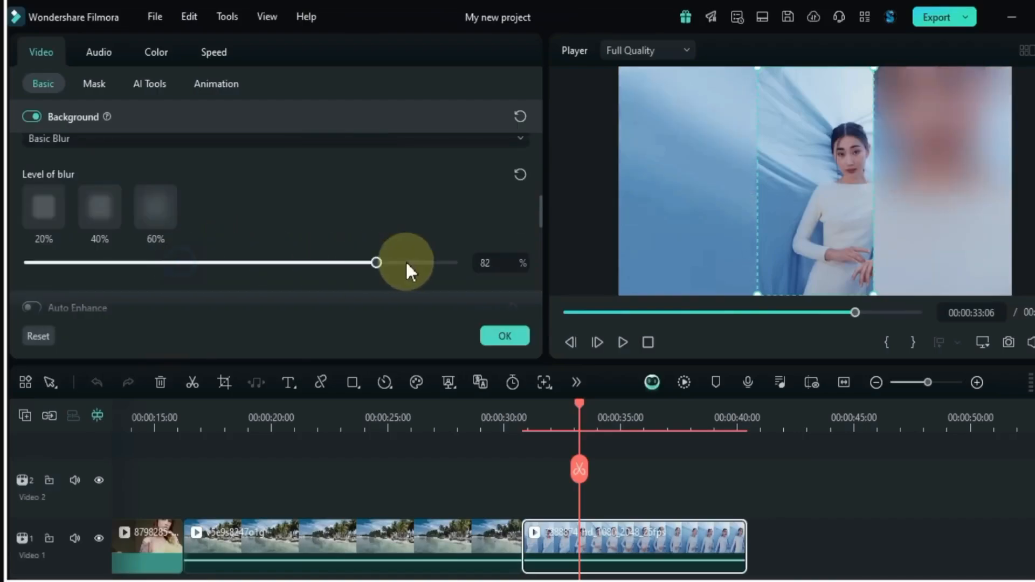
left_click_drag(251, 260, 205, 267)
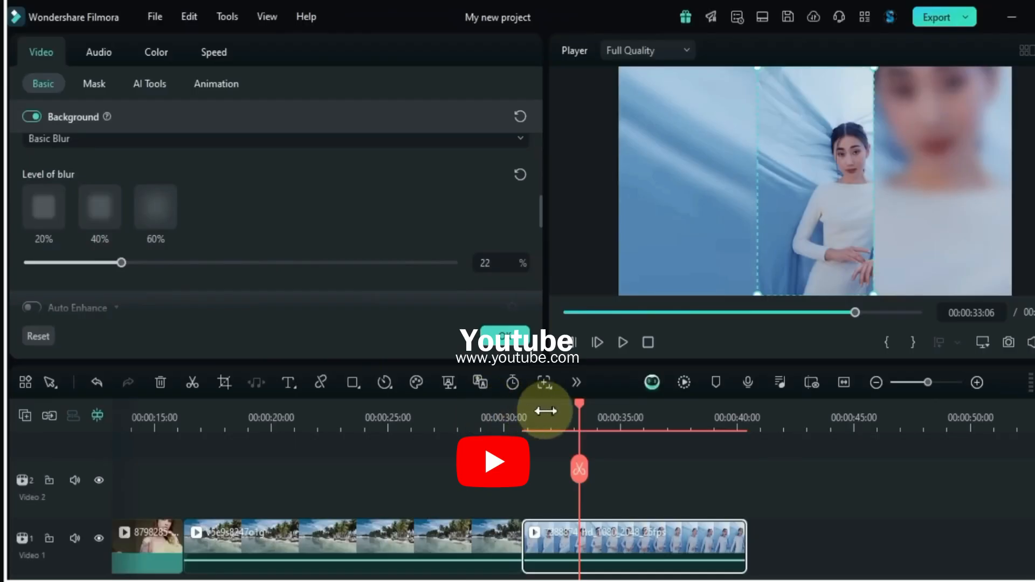
Play back the vertical clip from its beginning to review the blurred background.
left_click_drag(581, 404, 536, 468)
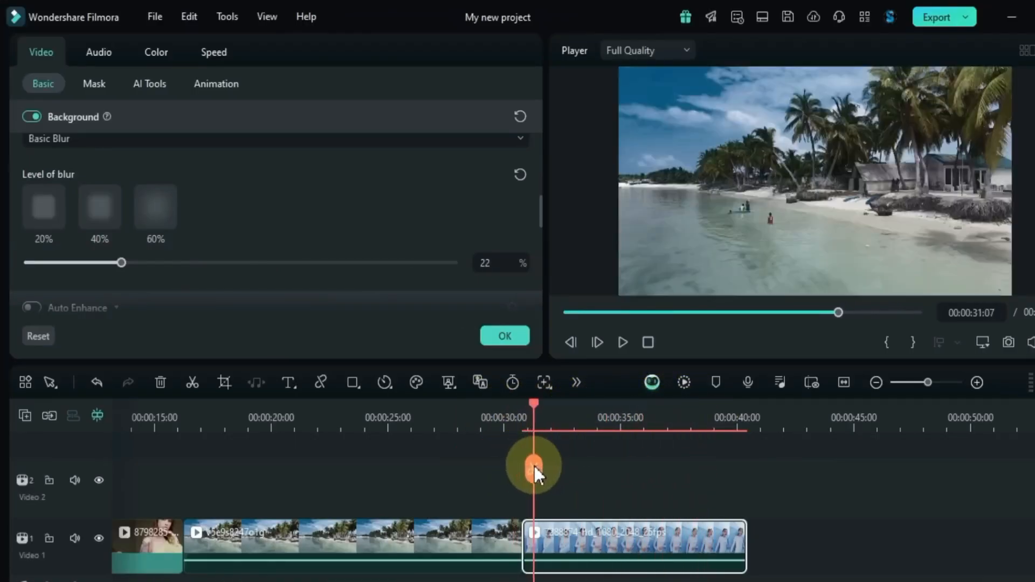
left_click(610, 504)
key("space")
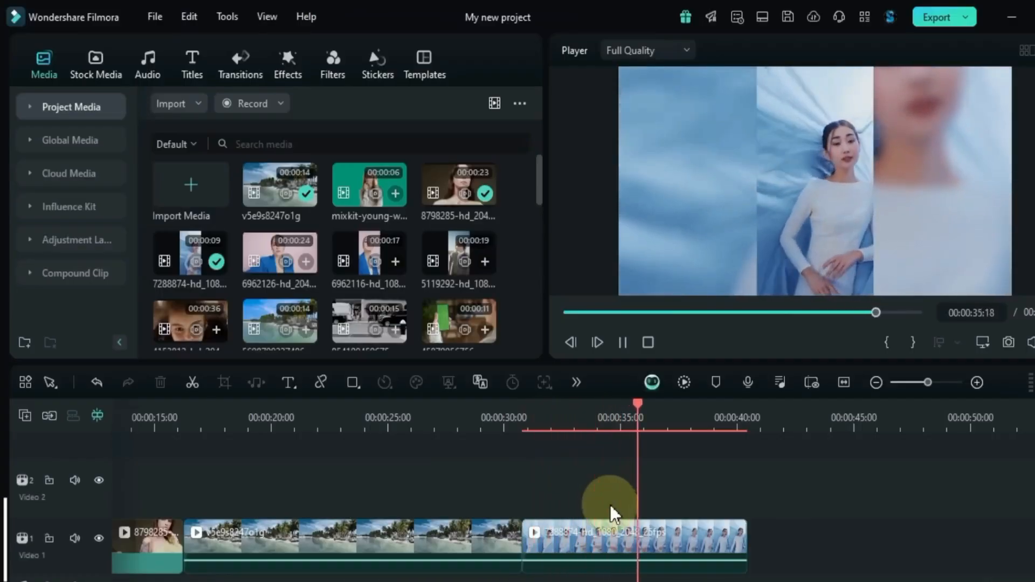
key("space")
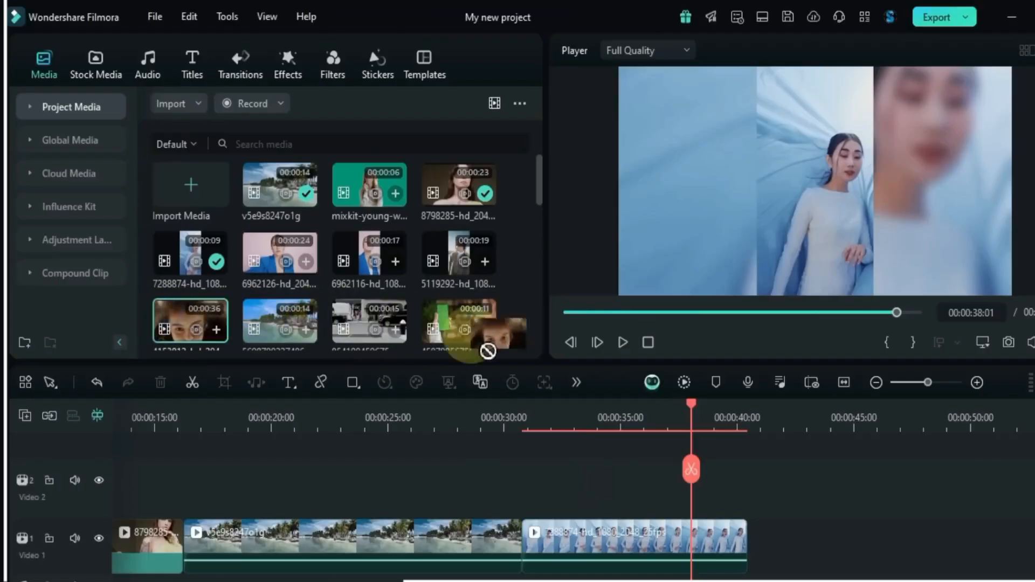
Place the 4153812-hd clip of the curly-haired woman after the vertical clip on Video 1 and open its properties.
left_click_drag(487, 351, 765, 536)
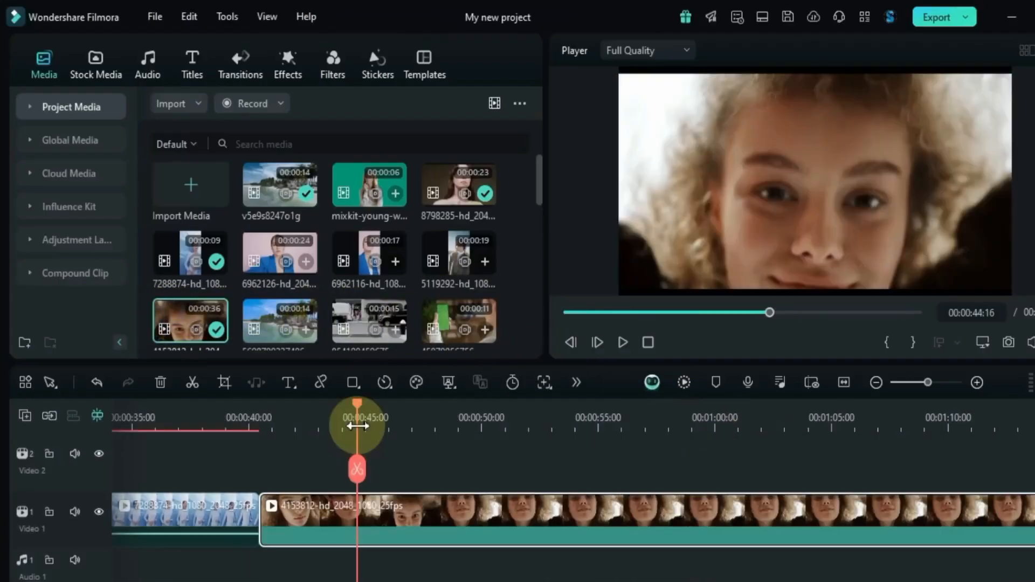
double_click(359, 519)
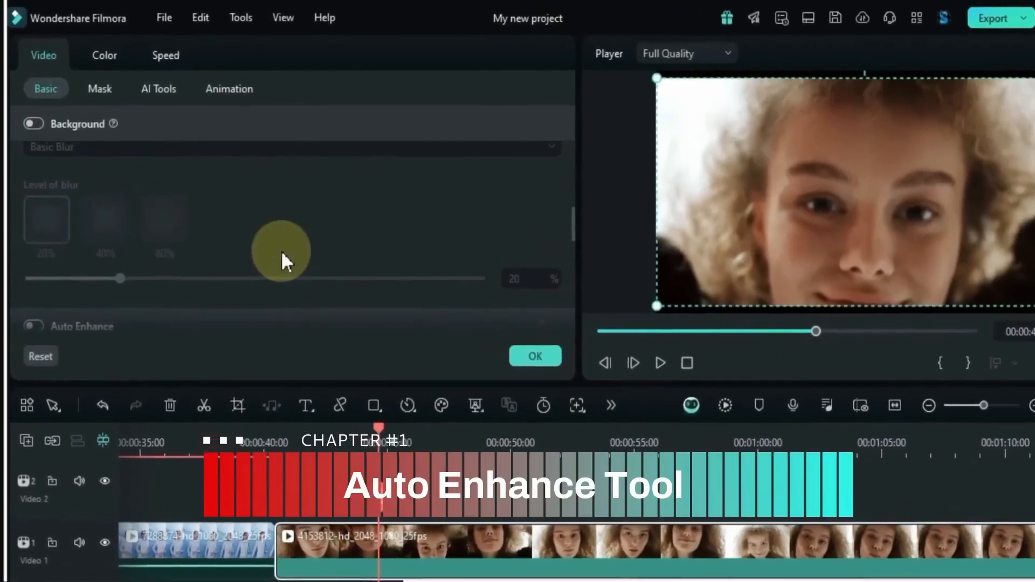
Enable Auto Enhance on the curly-haired woman's clip and set its Amount to 80.
scroll(286, 257, "down", 2)
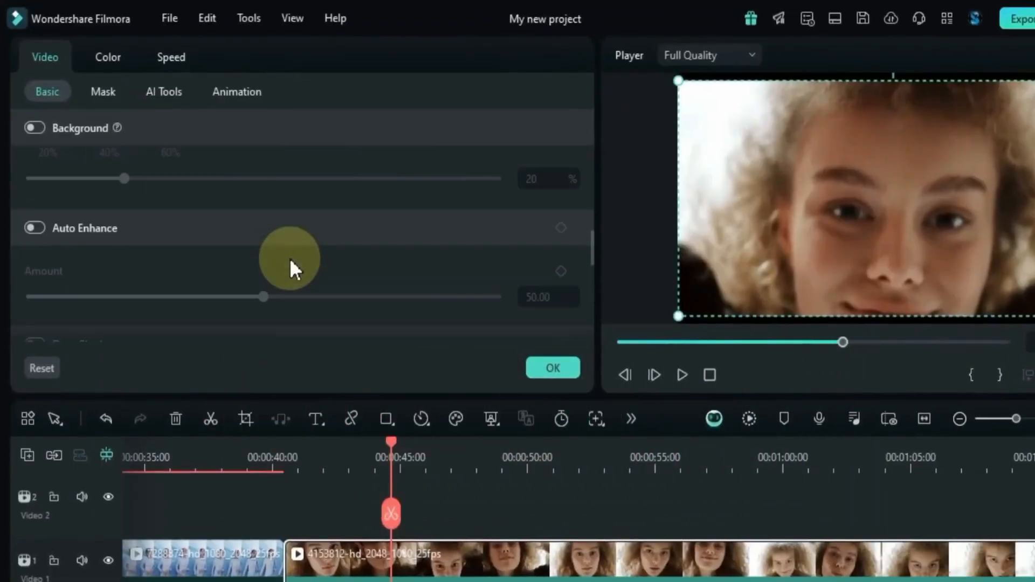
left_click(36, 228)
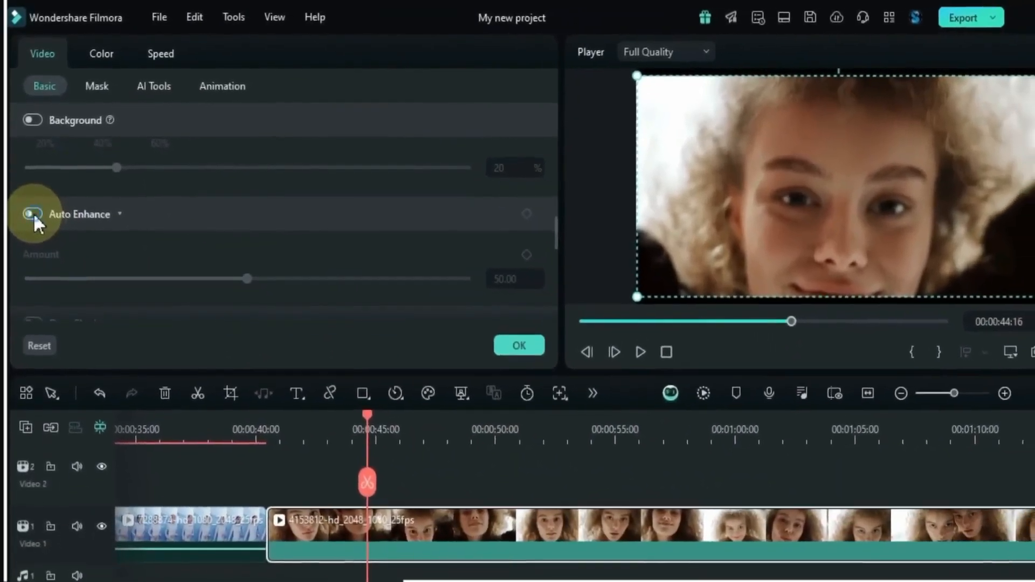
left_click(37, 228)
scroll(102, 216, "down", 1)
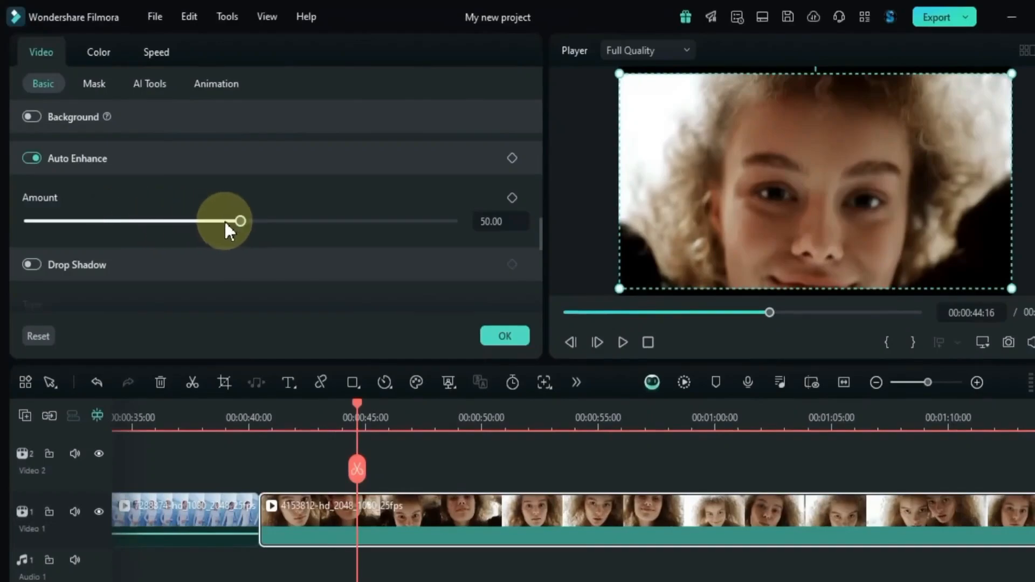
left_click_drag(409, 238, 122, 237)
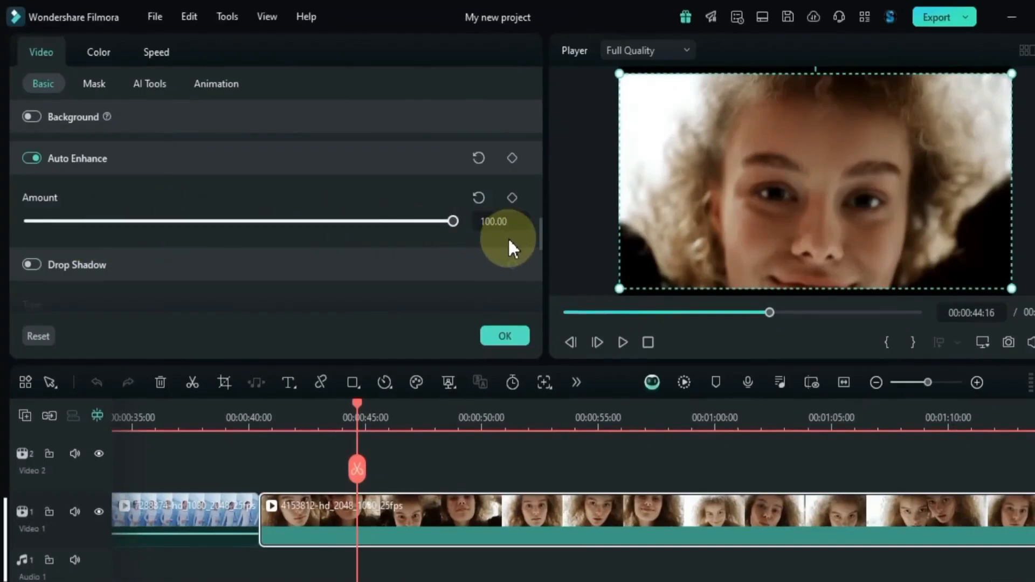
left_click_drag(455, 231, 371, 237)
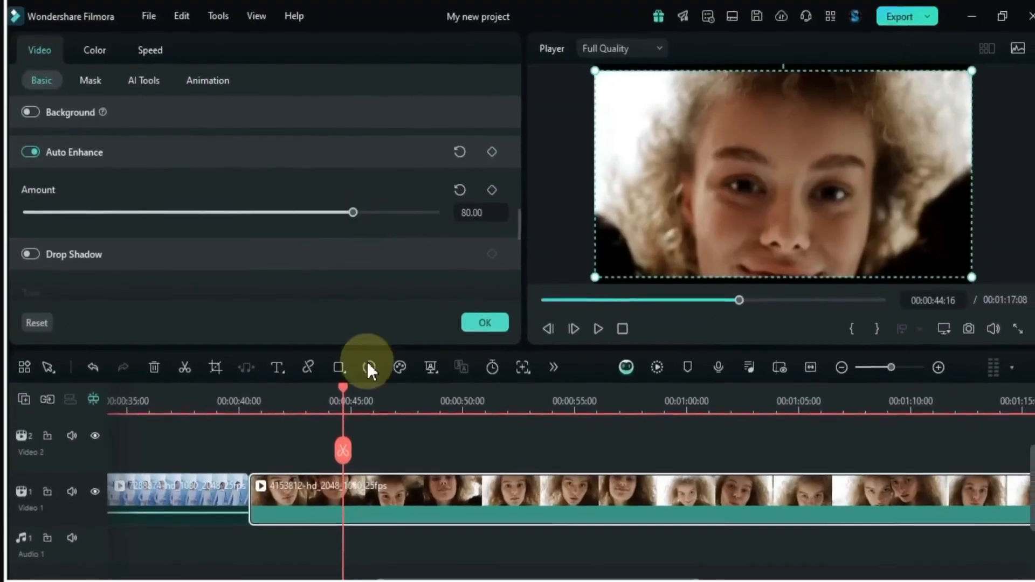
Compare the curly-haired woman's clip at 00:00:50:15 with Auto Enhance off and on.
left_click_drag(349, 401, 475, 405)
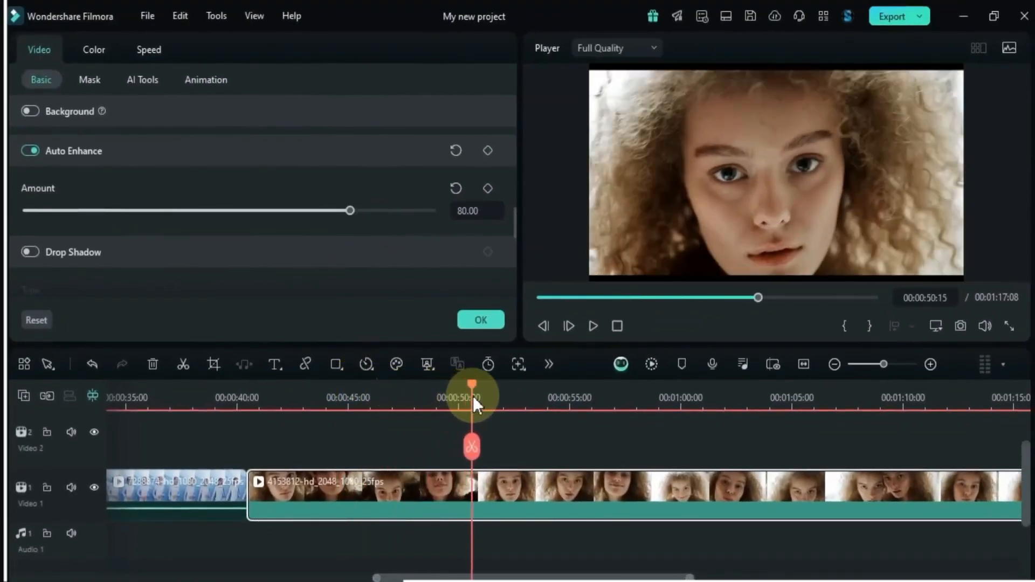
left_click(26, 149)
left_click(26, 150)
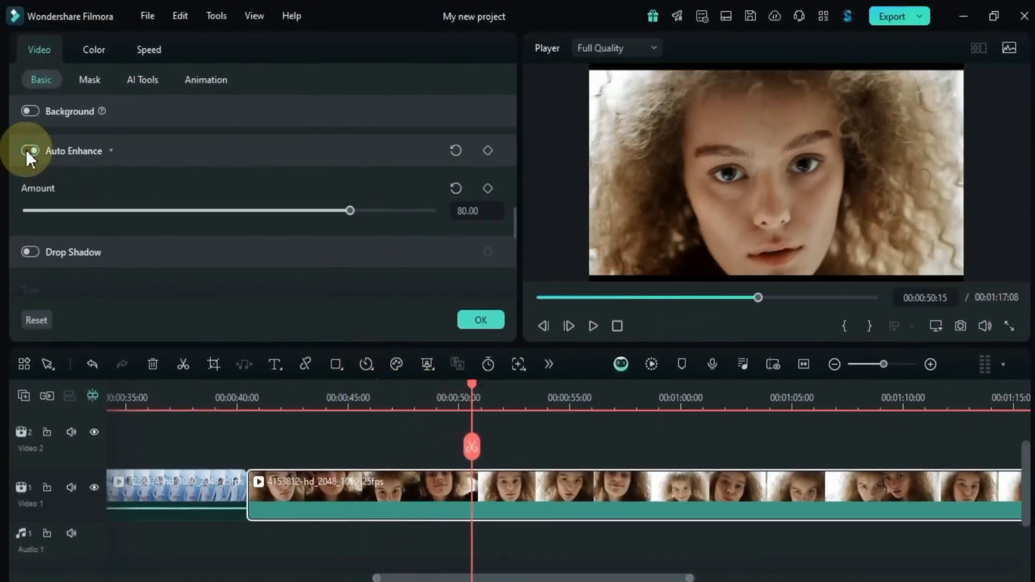
left_click(26, 150)
left_click(26, 150)
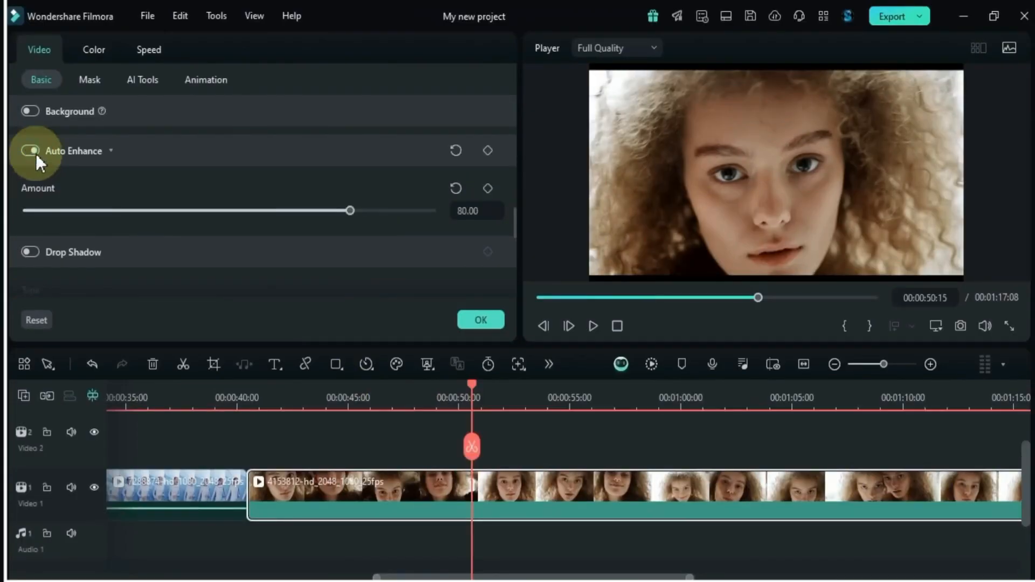
Apply Crop to Fit to the curly-haired woman's clip so it fills the frame.
right_click(384, 483)
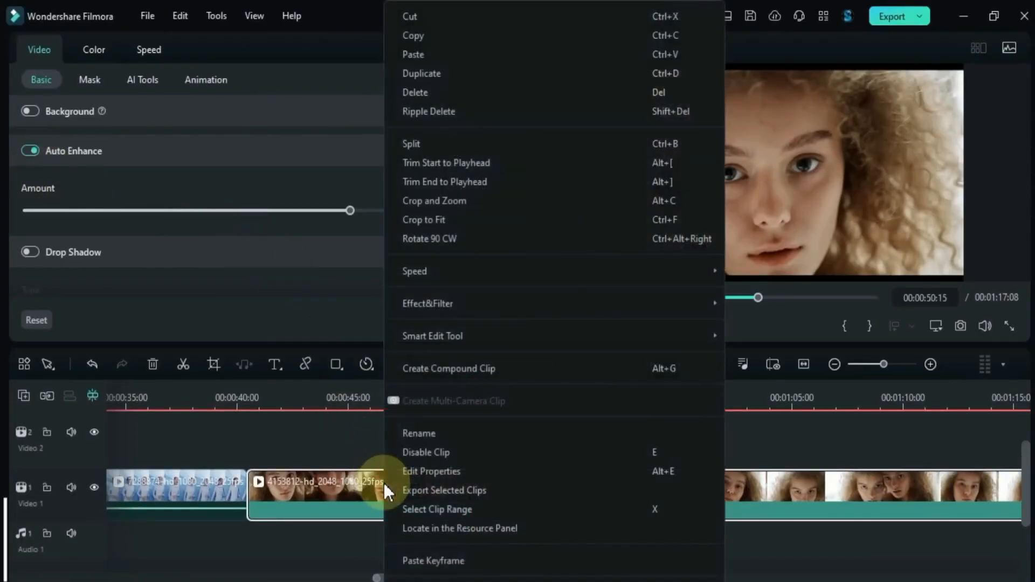
left_click(445, 226)
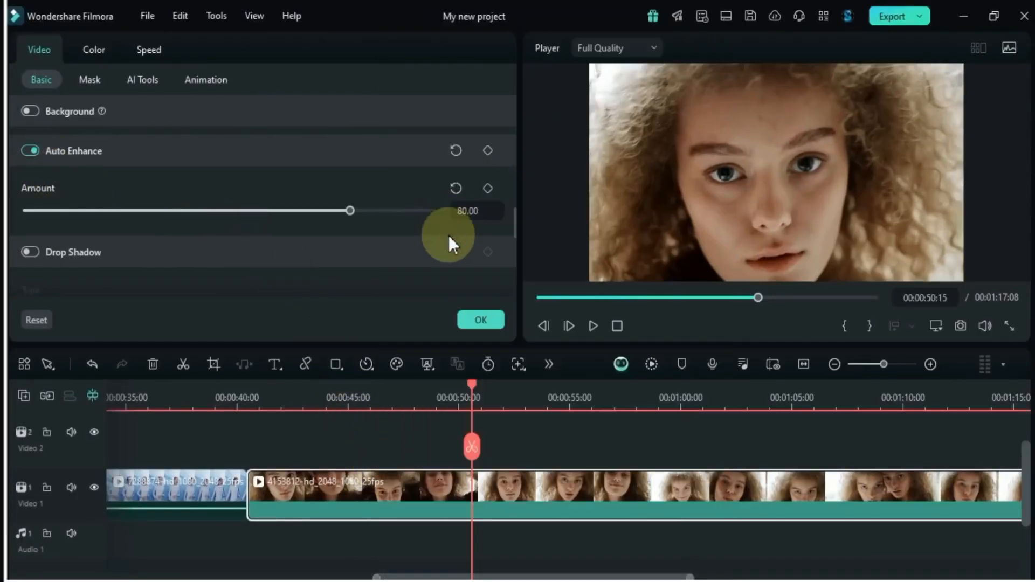
left_click_drag(629, 404, 488, 408)
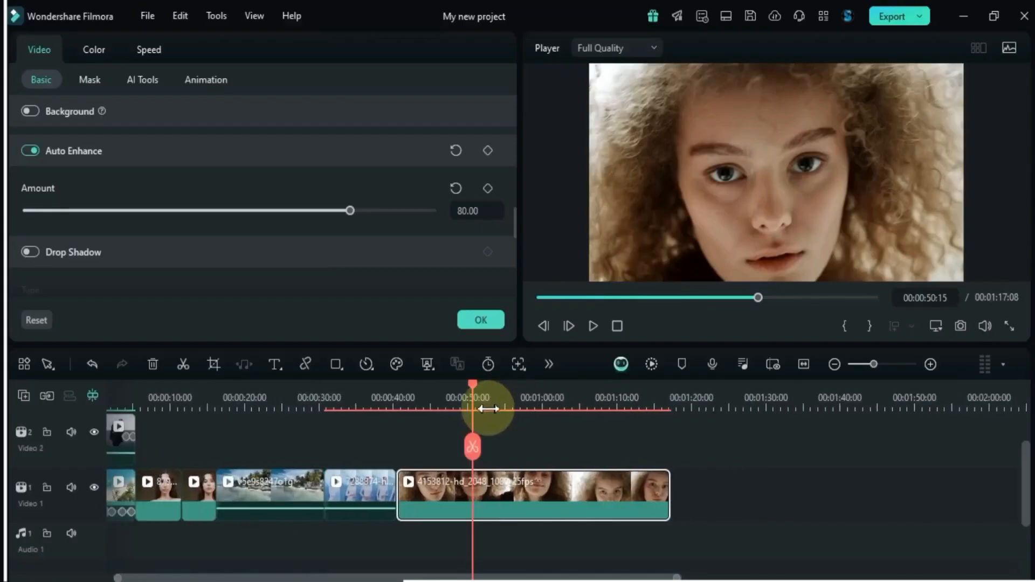
Open the properties of the vertical clip of the woman in white at 00:00:34:10 and enable its Drop Shadow.
left_click(676, 400)
left_click(789, 457)
left_click_drag(832, 471, 741, 474)
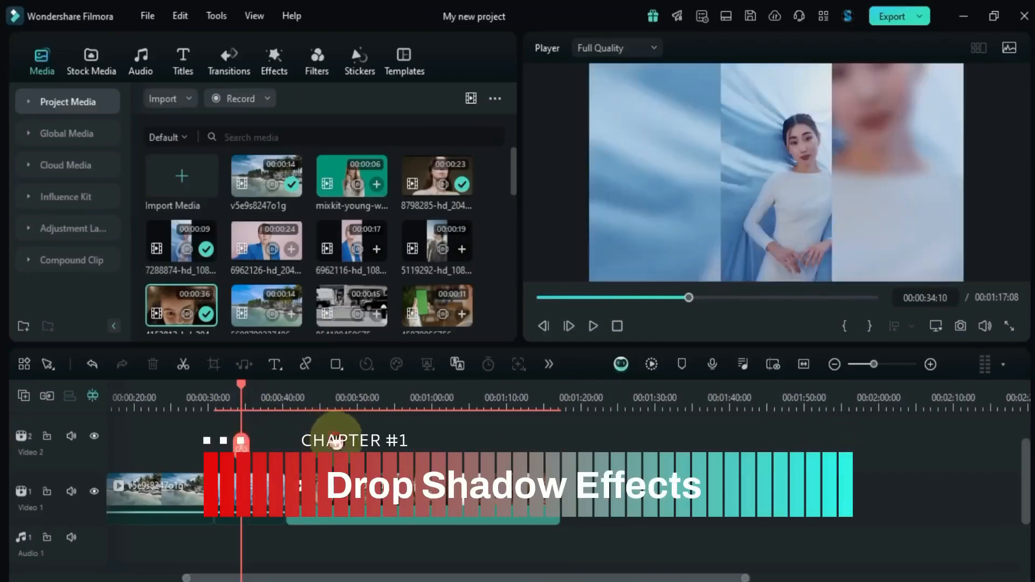
double_click(398, 508)
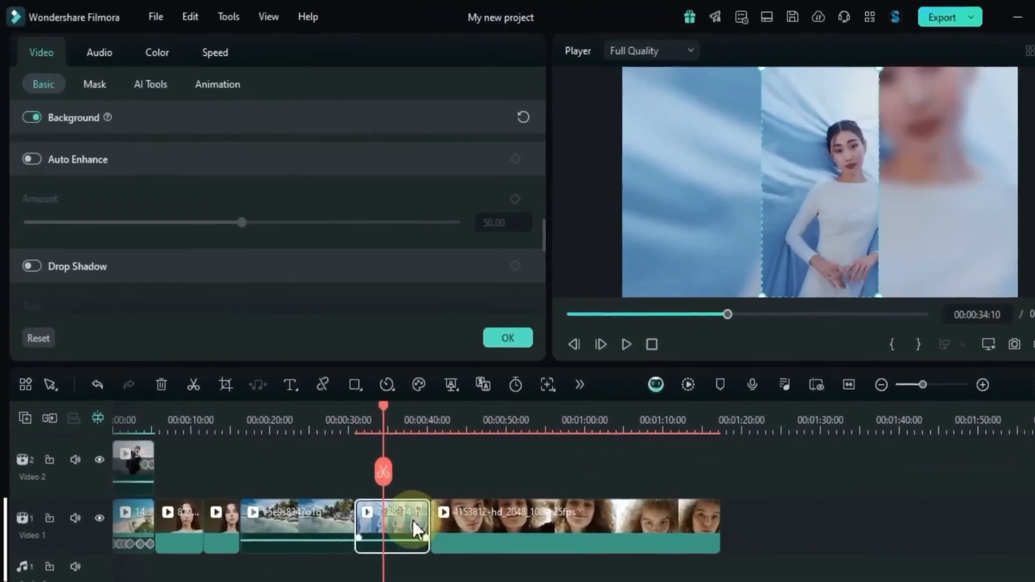
scroll(264, 296, "down", 2)
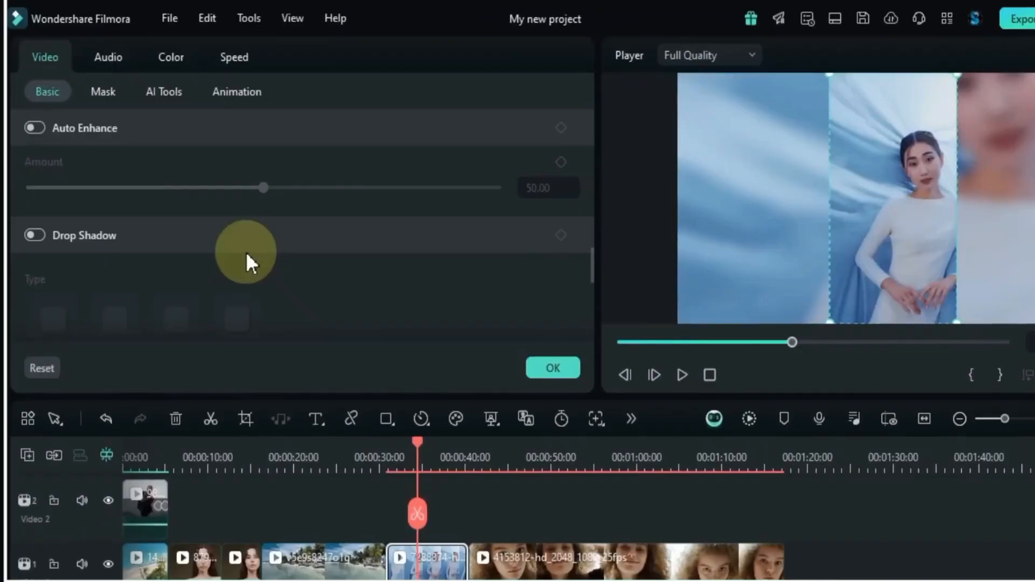
left_click(34, 235)
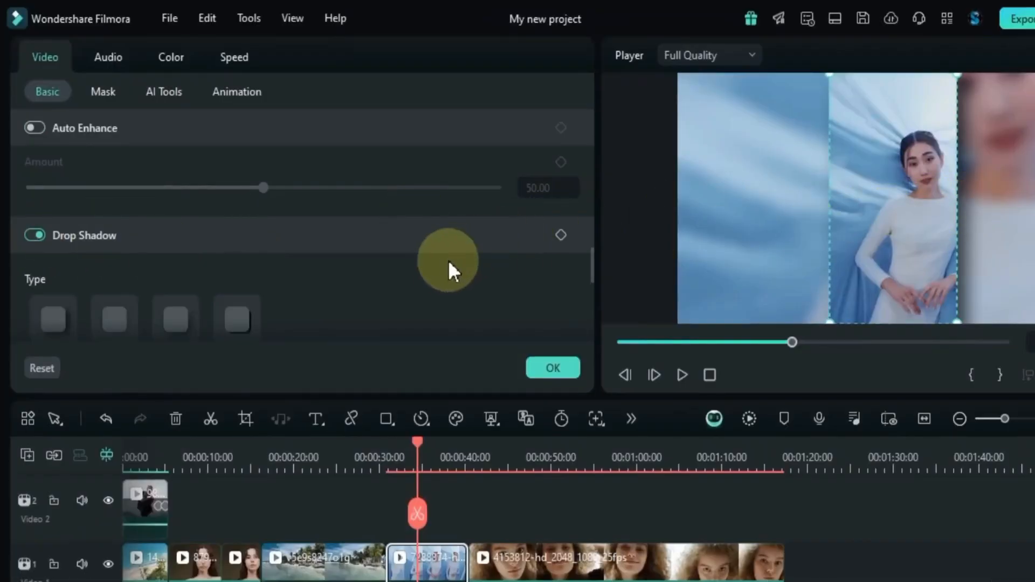
Scale the vertical clip to 82% on both axes.
scroll(445, 261, "up", 10)
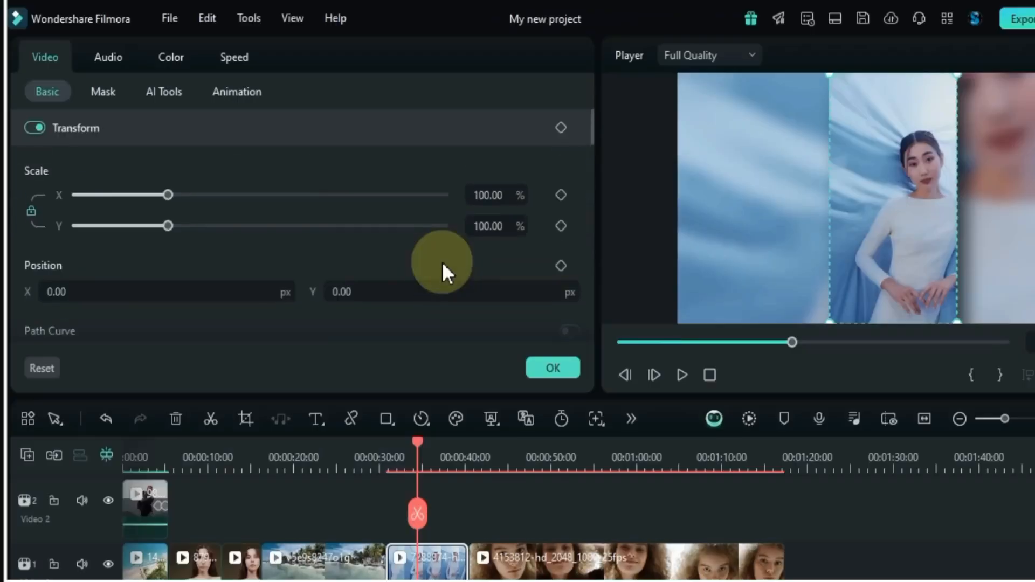
left_click_drag(506, 201, 493, 200)
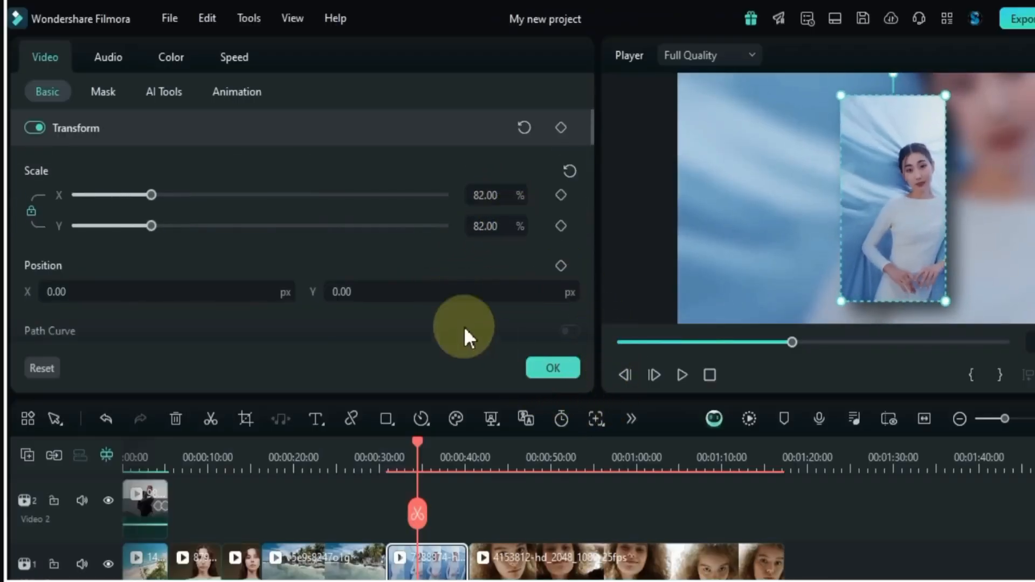
Try the Soft, Tiled and Projection types for the vertical clip's Drop Shadow, keeping the Default type.
scroll(420, 261, "down", 10)
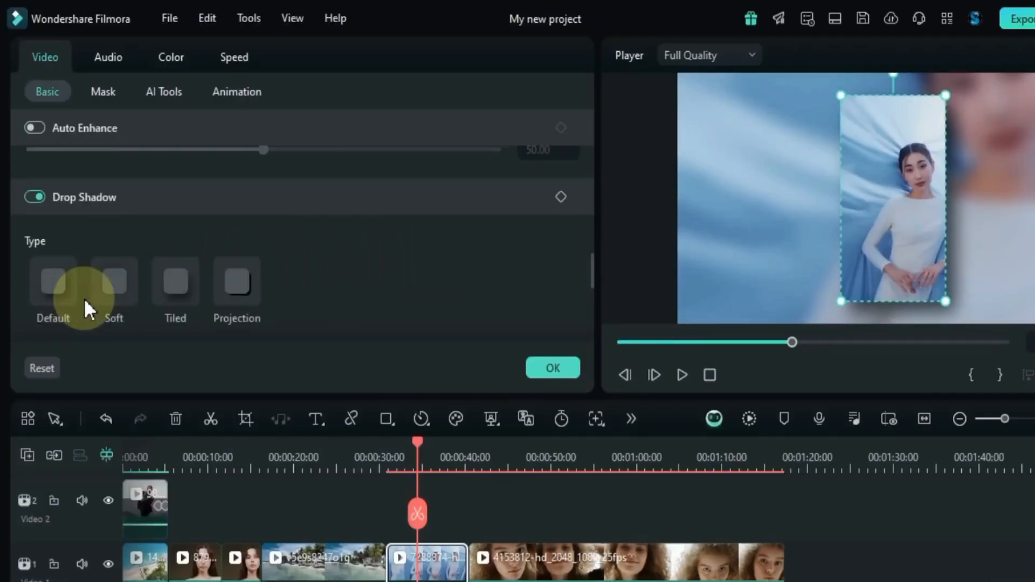
left_click(135, 291)
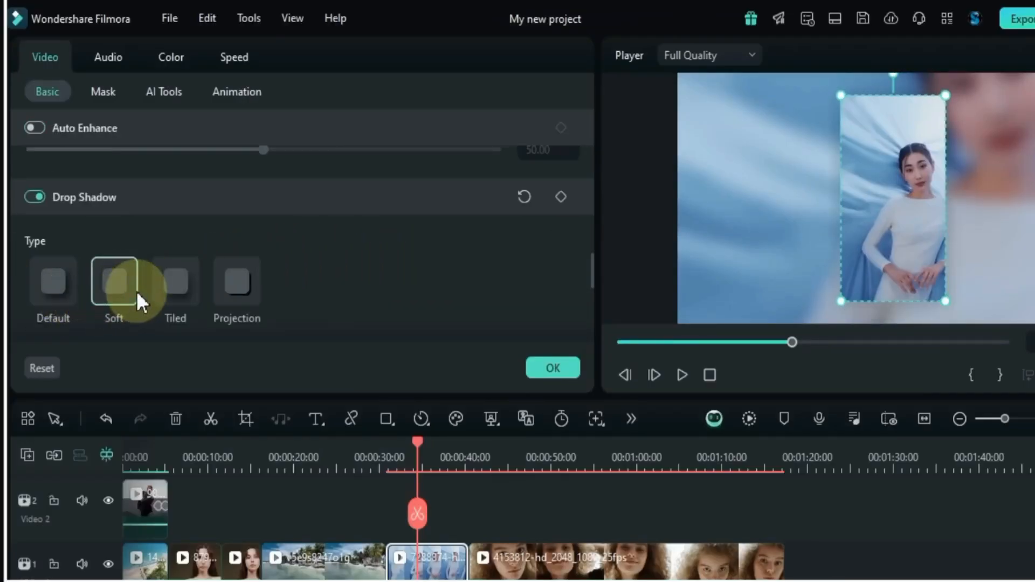
left_click(179, 290)
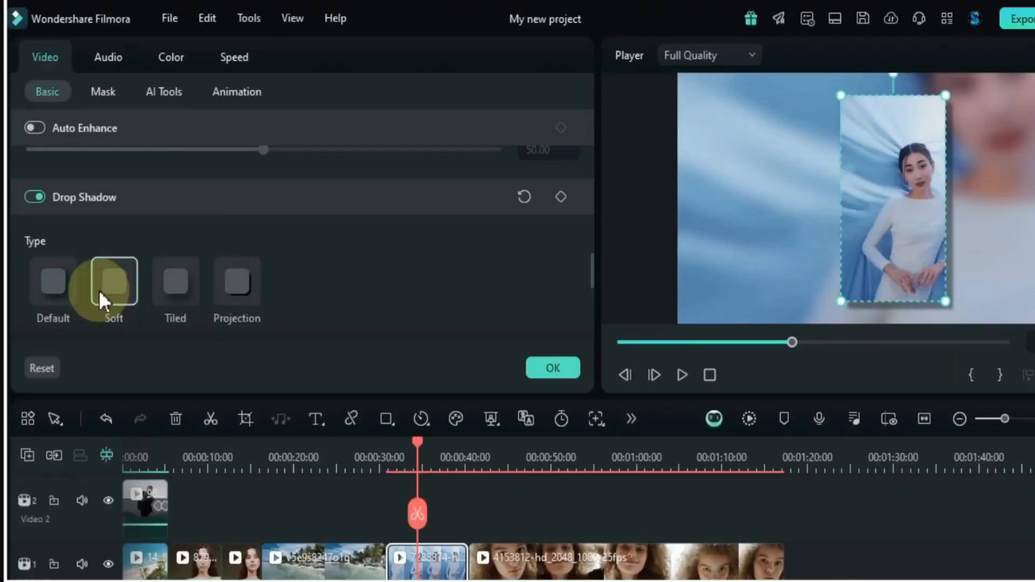
left_click(61, 283)
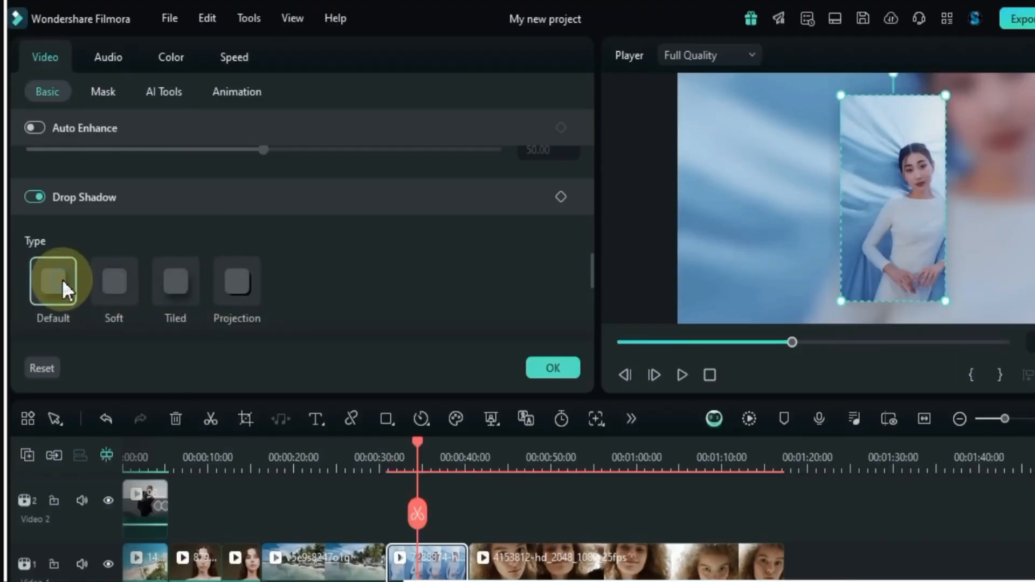
left_click(258, 286)
Keyframe the shadow's angle at 129° near 00:00:33 and 749° near 00:00:37, and play back the rotating shadow.
scroll(270, 280, "down", 2)
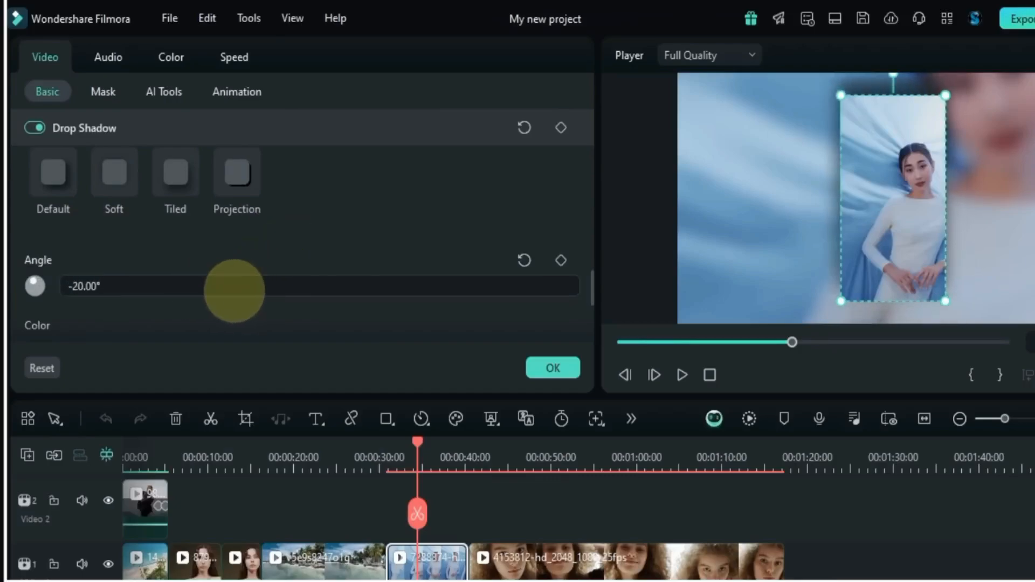
mouse_move(234, 291)
left_mouse_down()
mouse_move(277, 286)
mouse_move(241, 289)
left_mouse_up()
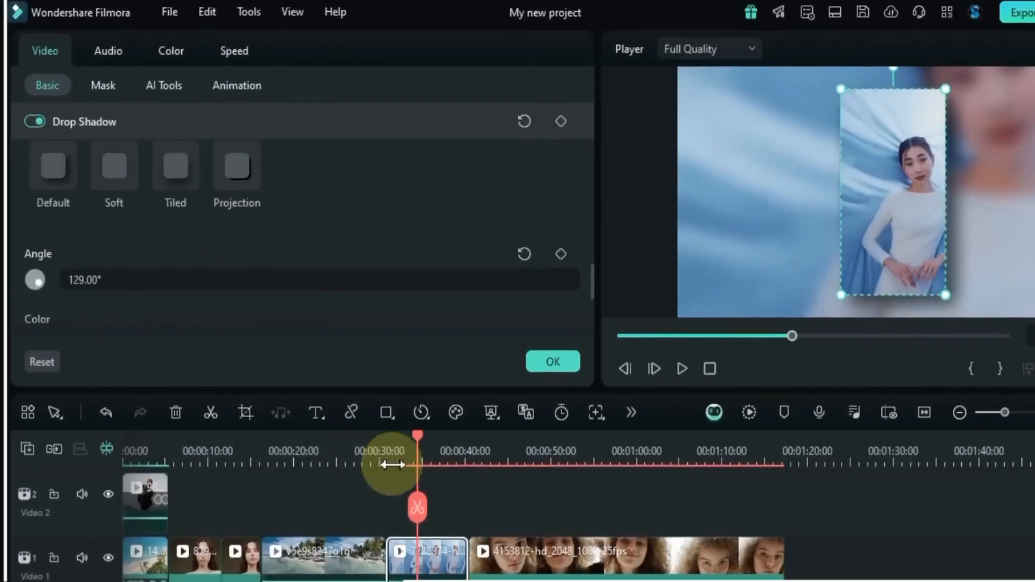
left_click_drag(420, 439, 404, 448)
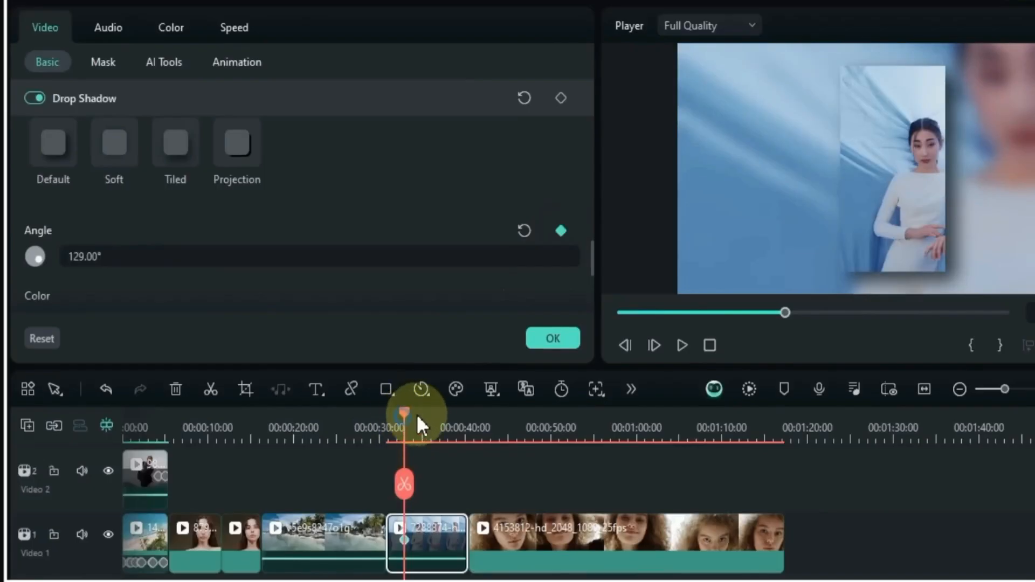
left_click(440, 420)
left_click(561, 232)
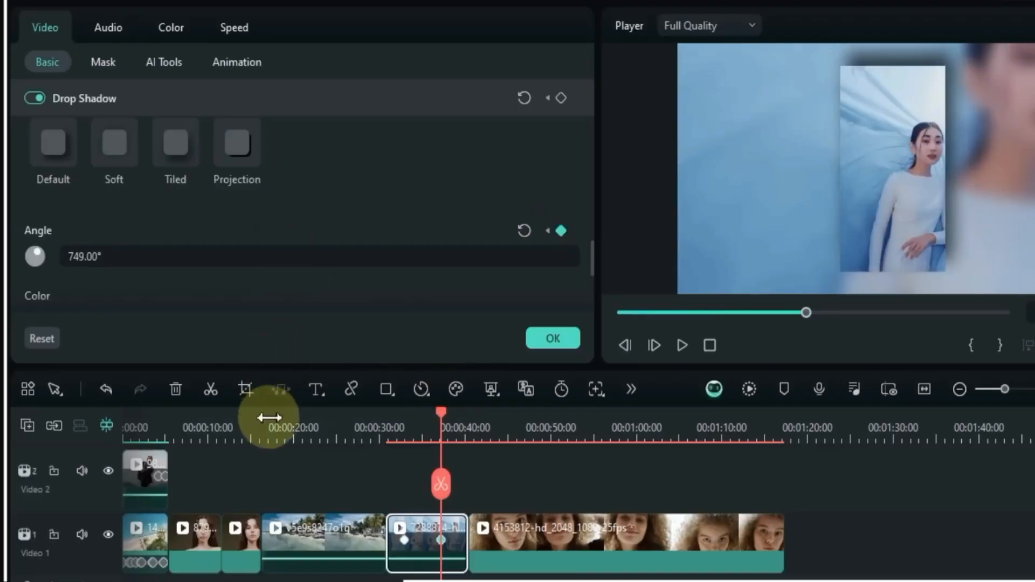
left_click_drag(442, 415, 393, 439)
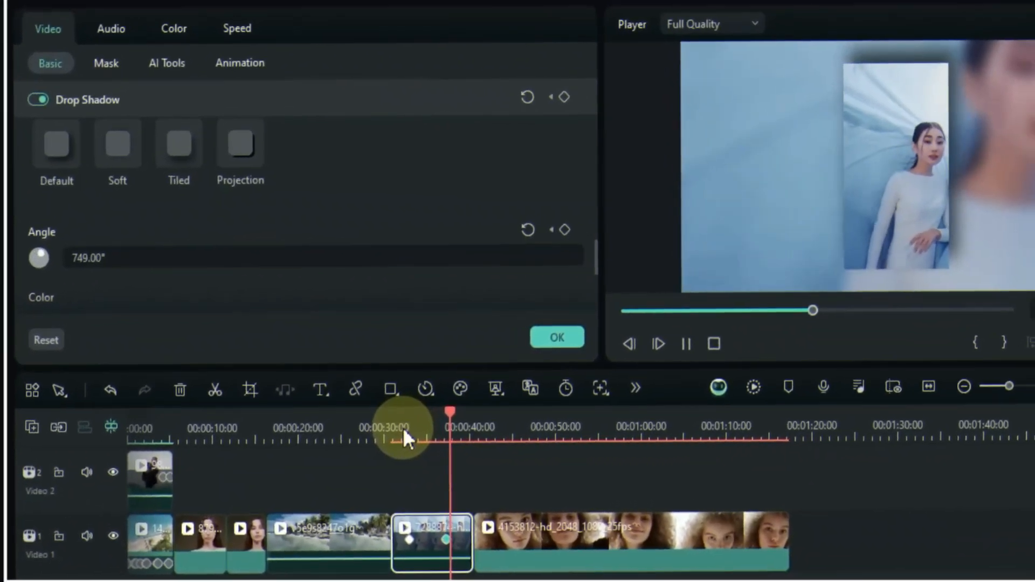
key("space")
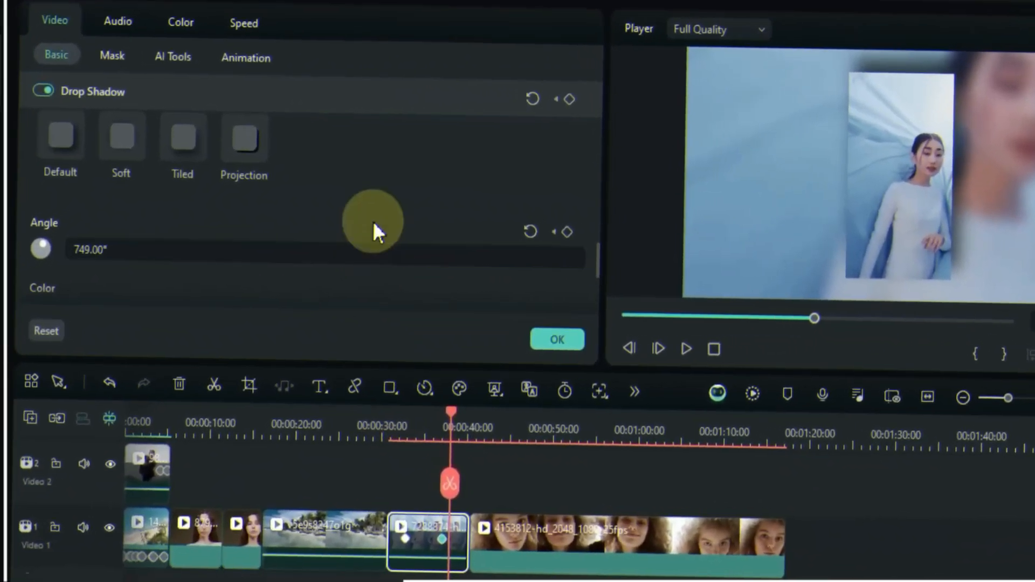
Try yellow and blue as the drop shadow's colour, checking each at different points of the vertical clip.
scroll(376, 219, "down", 3)
left_click(43, 203)
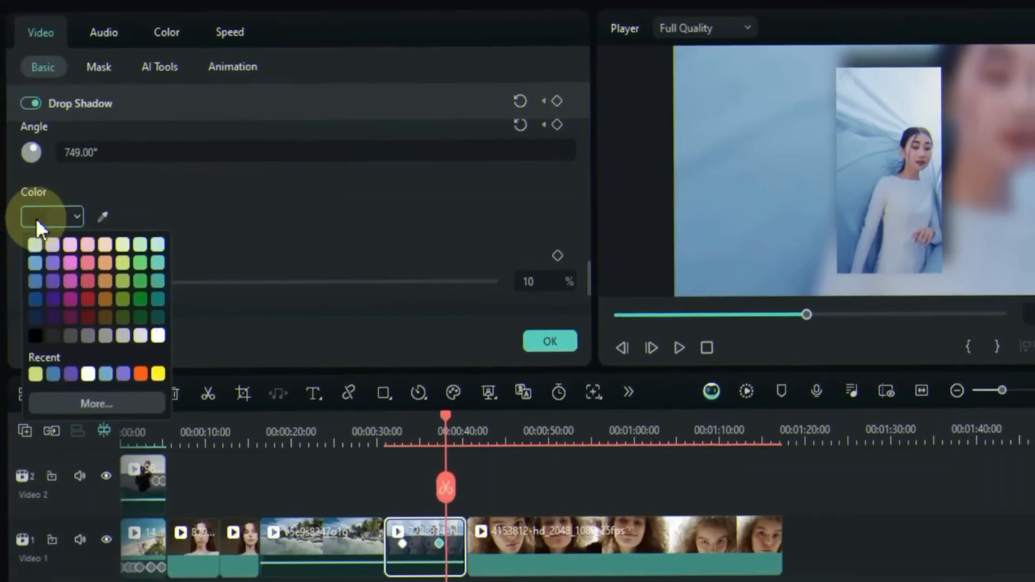
left_click(168, 361)
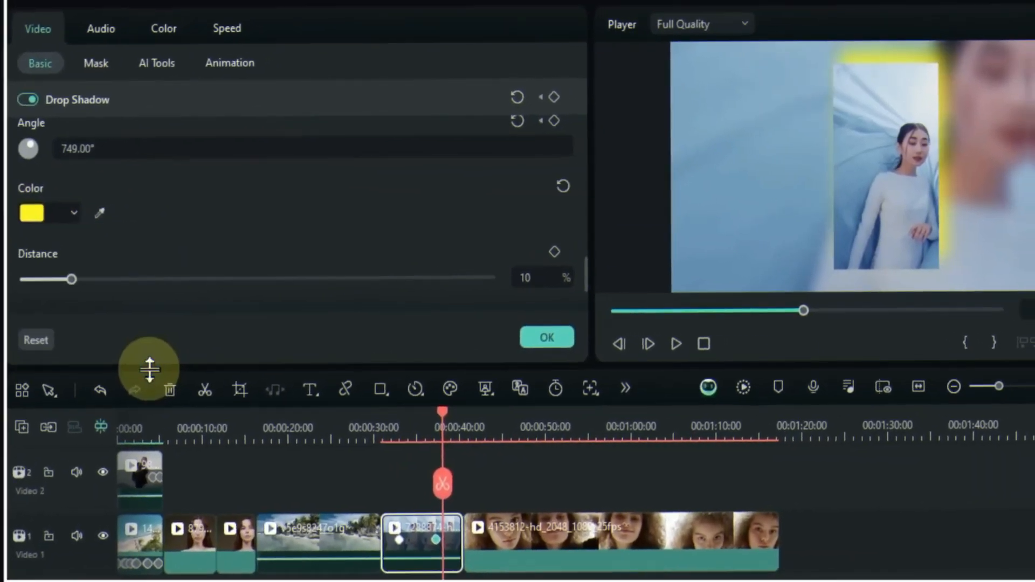
left_click_drag(434, 435, 408, 431)
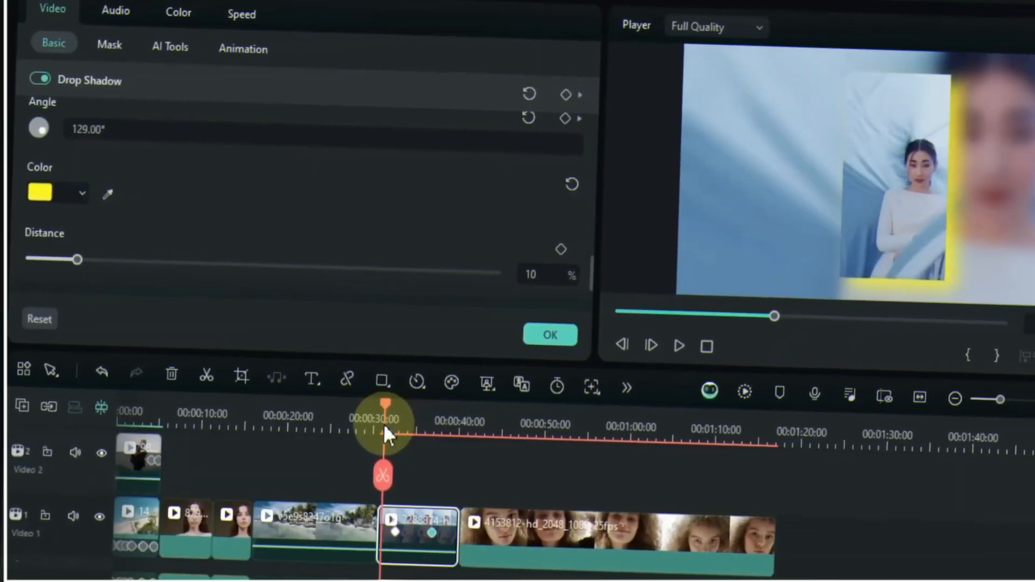
left_click(59, 191)
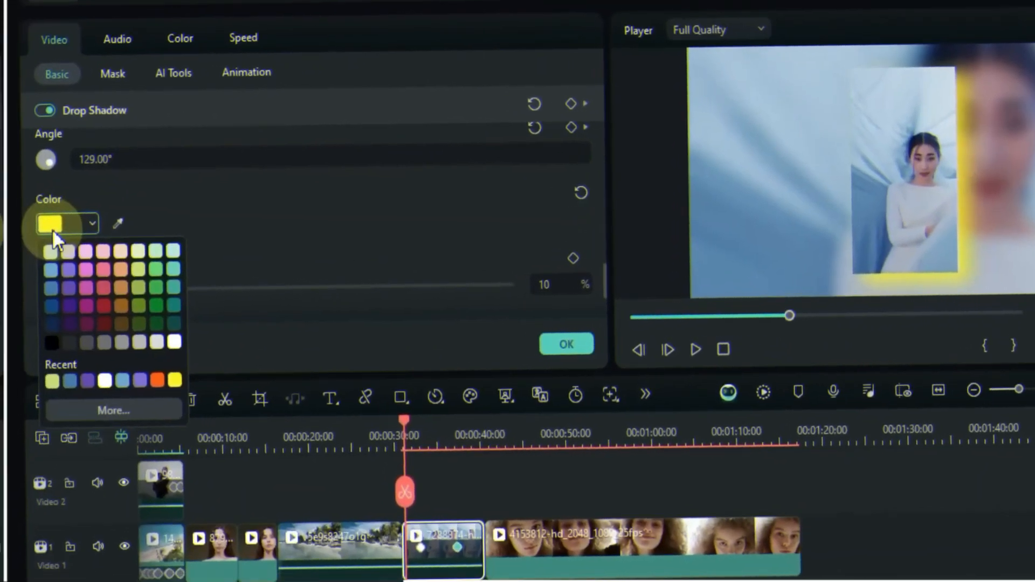
left_click(54, 398)
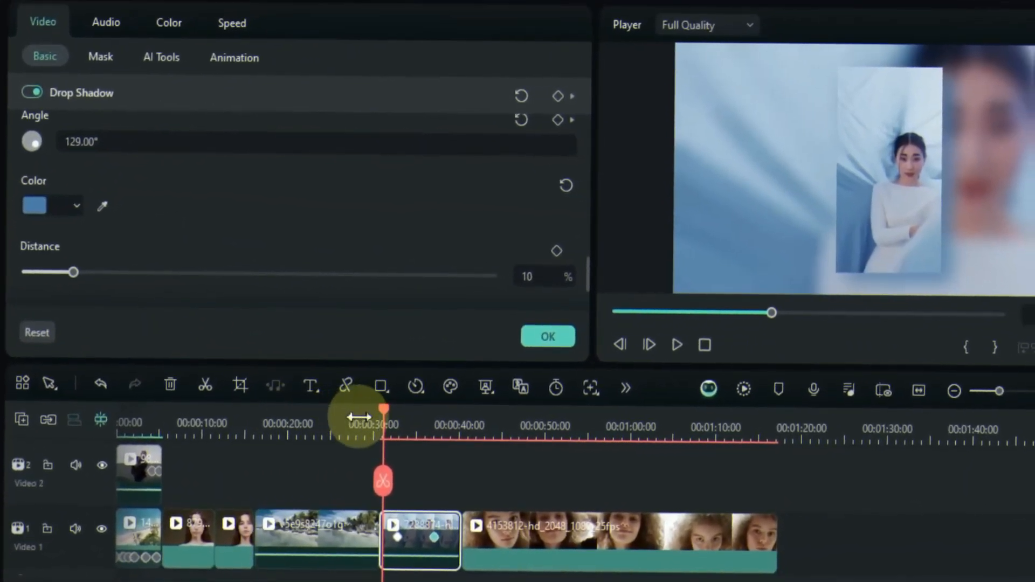
left_click_drag(386, 420, 439, 440)
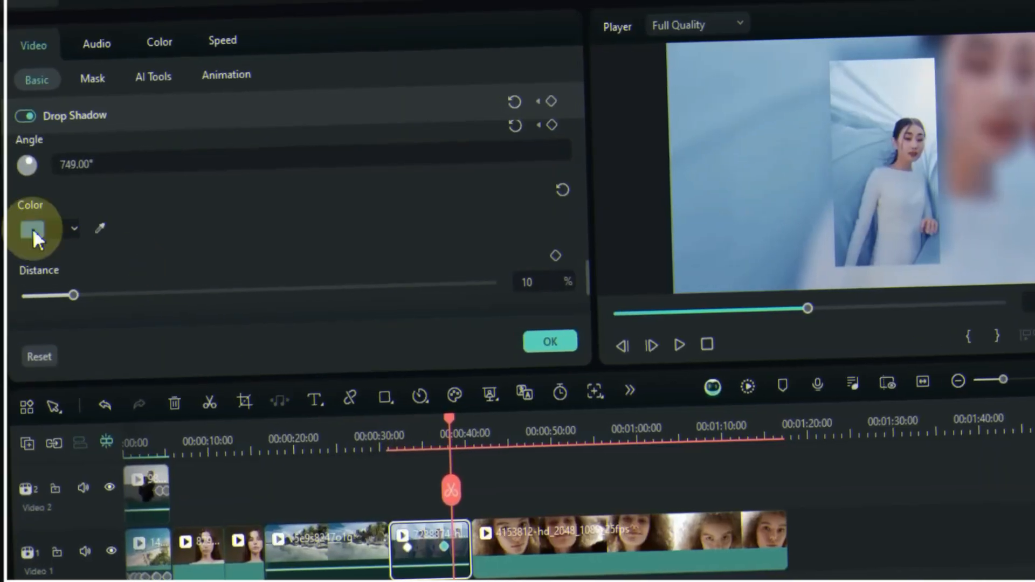
Set the drop shadow's colour to white and view the clip between the two angle keyframes.
left_click(32, 226)
left_click(92, 360)
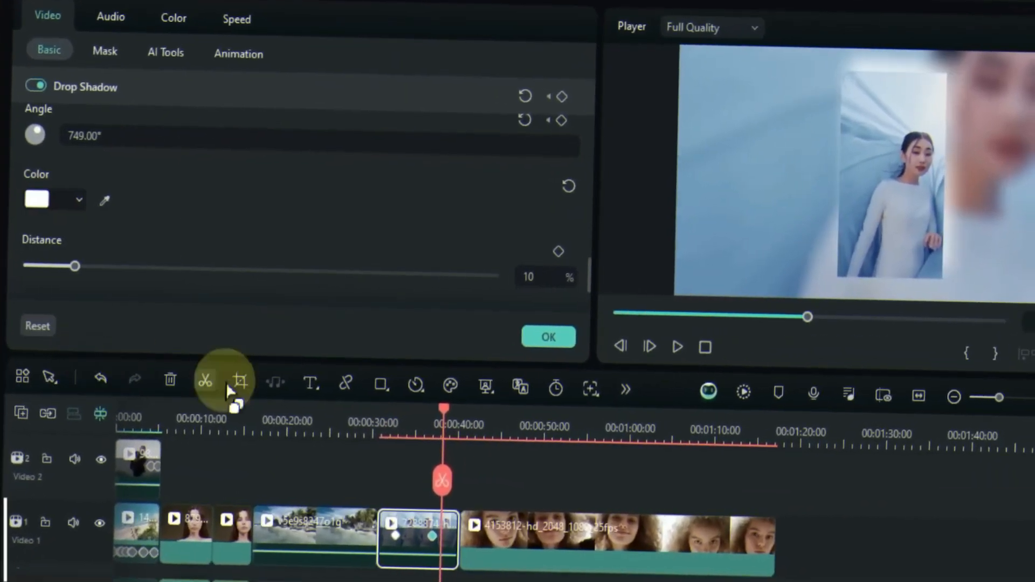
left_click_drag(455, 418, 430, 438)
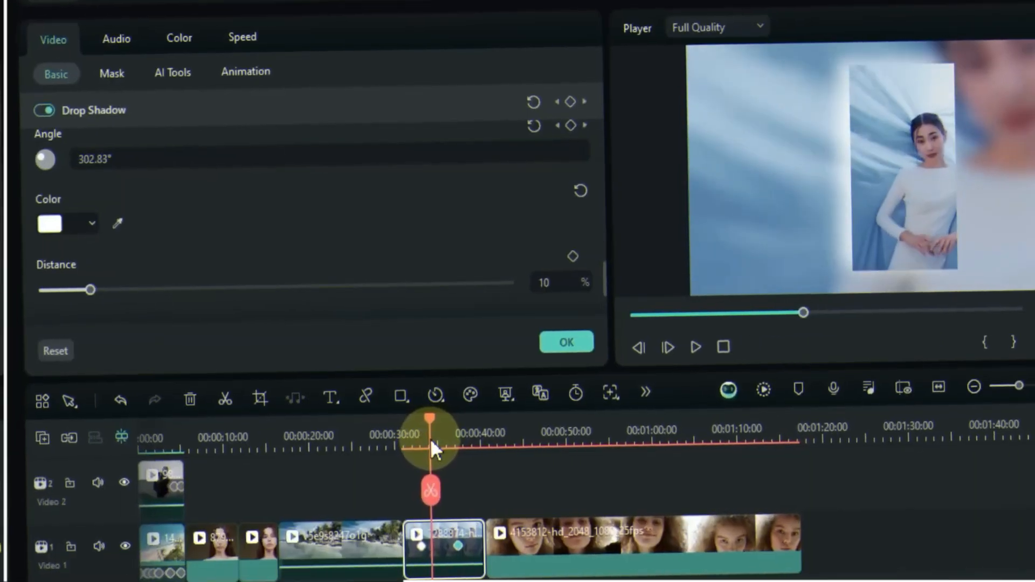
Try a shadow Distance of 0% and set it to 12%.
scroll(269, 216, "down", 2)
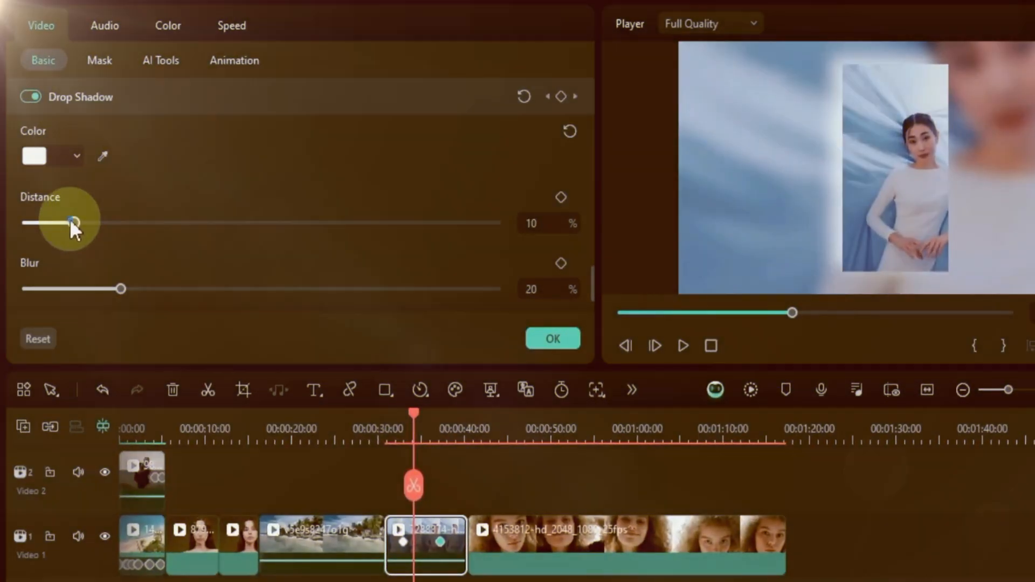
mouse_move(69, 225)
left_mouse_down()
mouse_move(294, 229)
mouse_move(24, 240)
mouse_move(77, 235)
mouse_move(68, 241)
left_mouse_up()
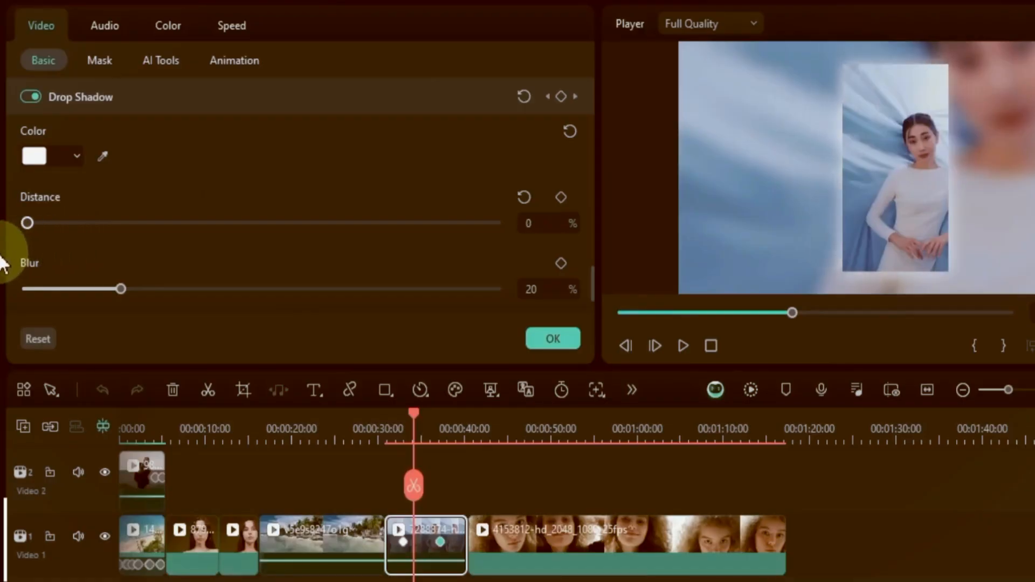
left_click_drag(1, 262, 83, 263)
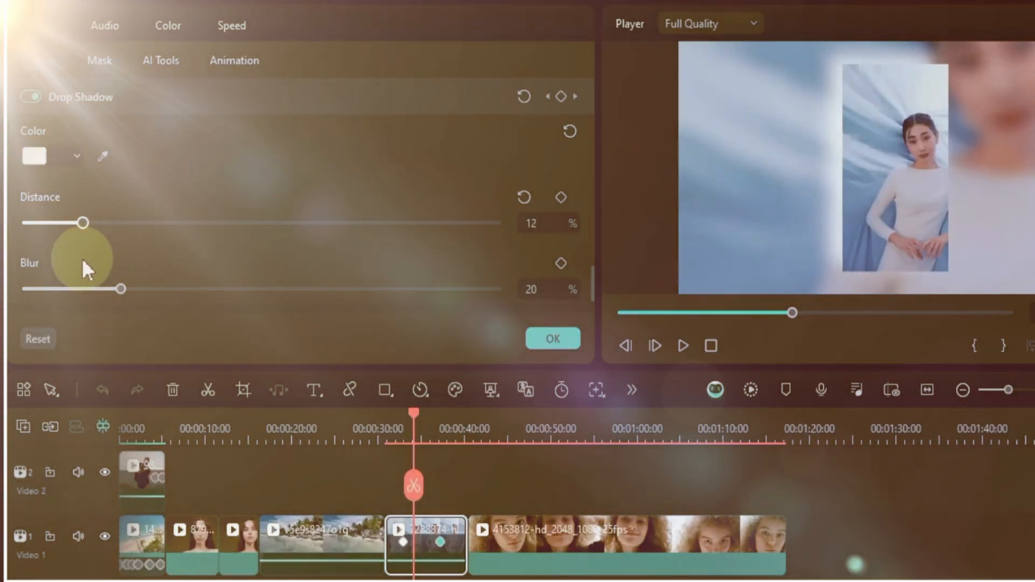
Try different Blur amounts for the drop shadow and return the blur to 20%.
scroll(140, 280, "down", 1)
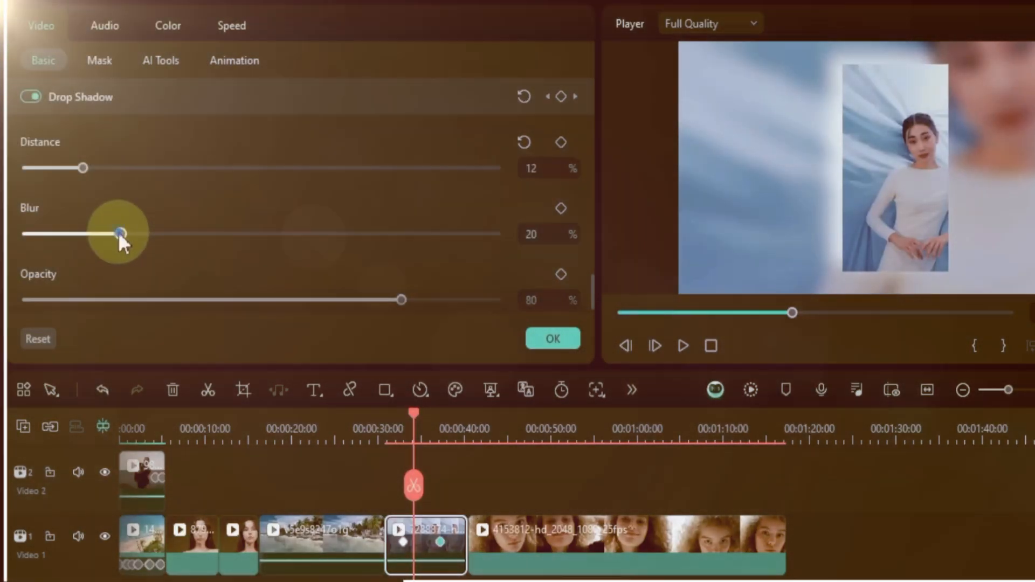
left_click_drag(121, 234, 222, 230)
left_click_drag(83, 253, 120, 264)
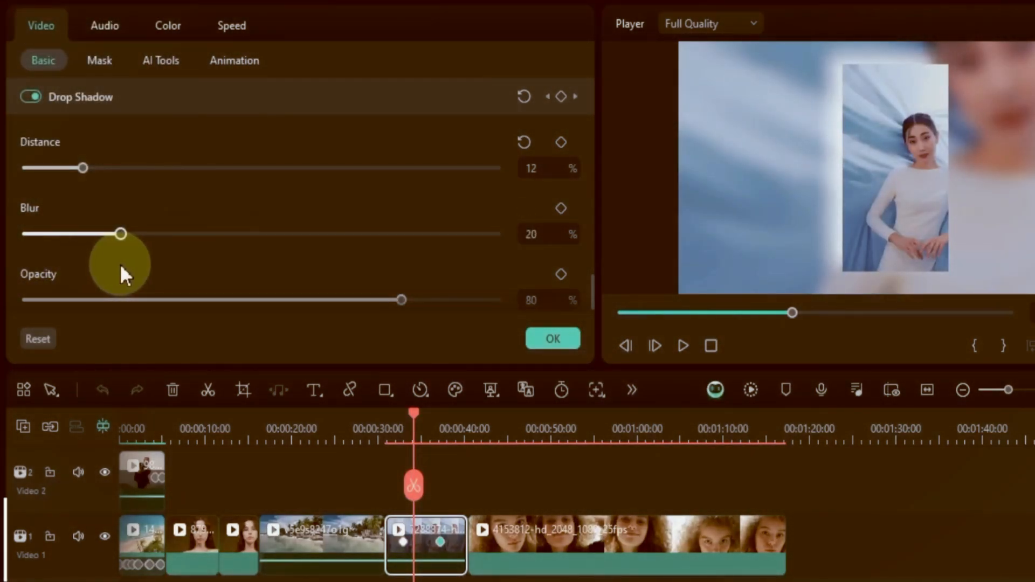
Try lowering the drop shadow's Opacity to 53%, reset it to 80% and play back the clip.
scroll(215, 271, "down", 1)
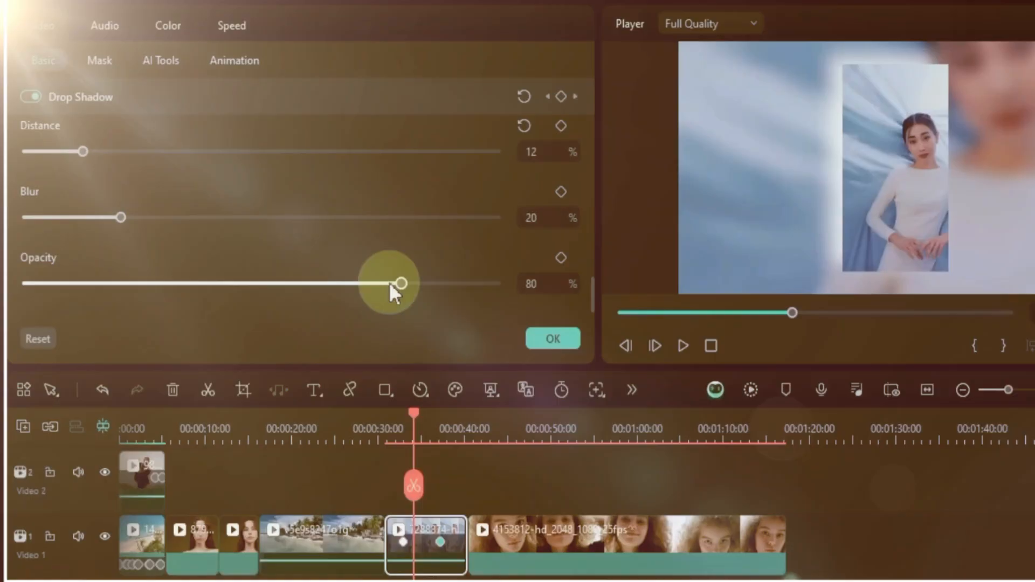
left_click_drag(389, 283, 287, 309)
left_click_drag(211, 314, 280, 316)
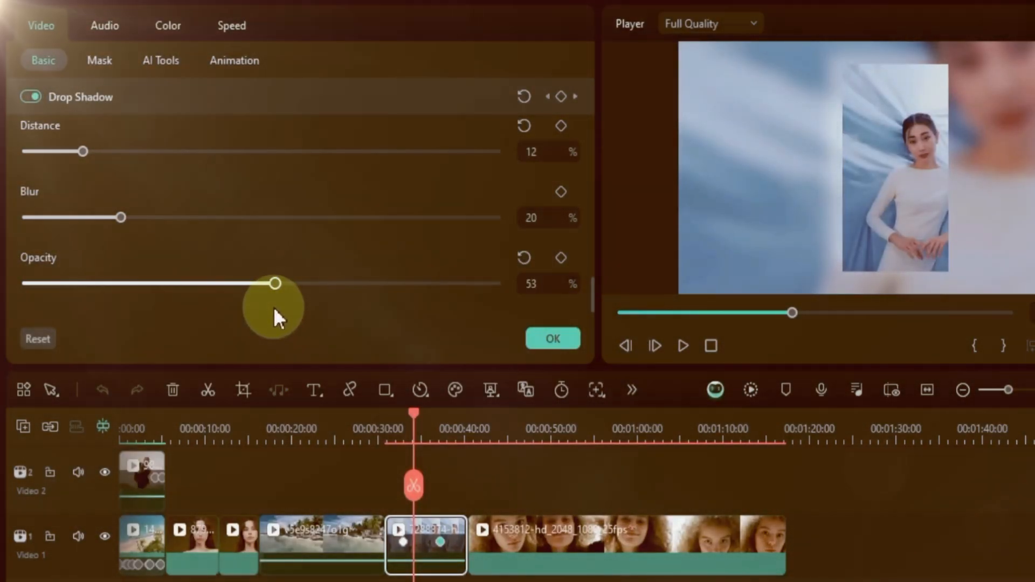
left_click(521, 257)
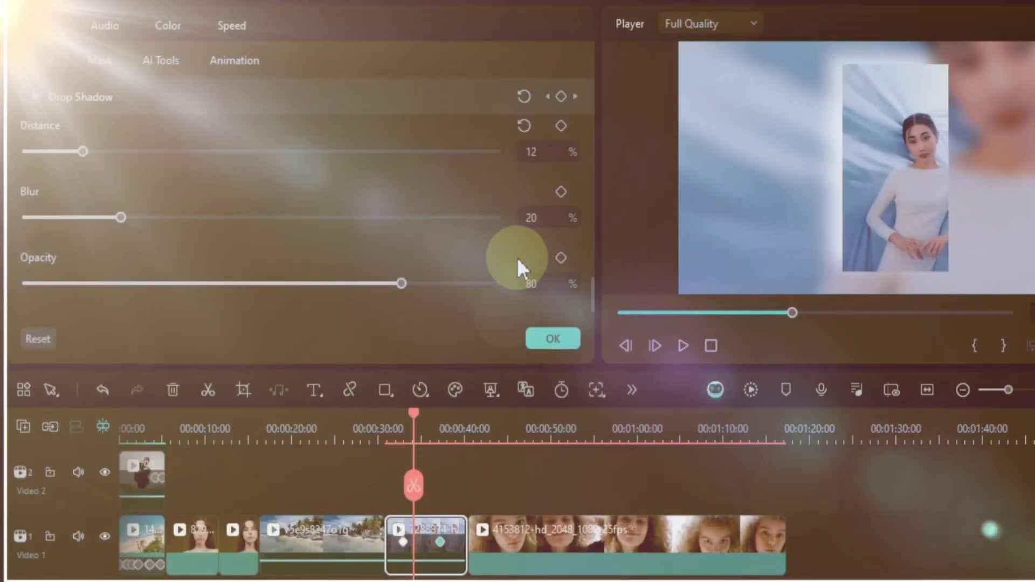
key("space")
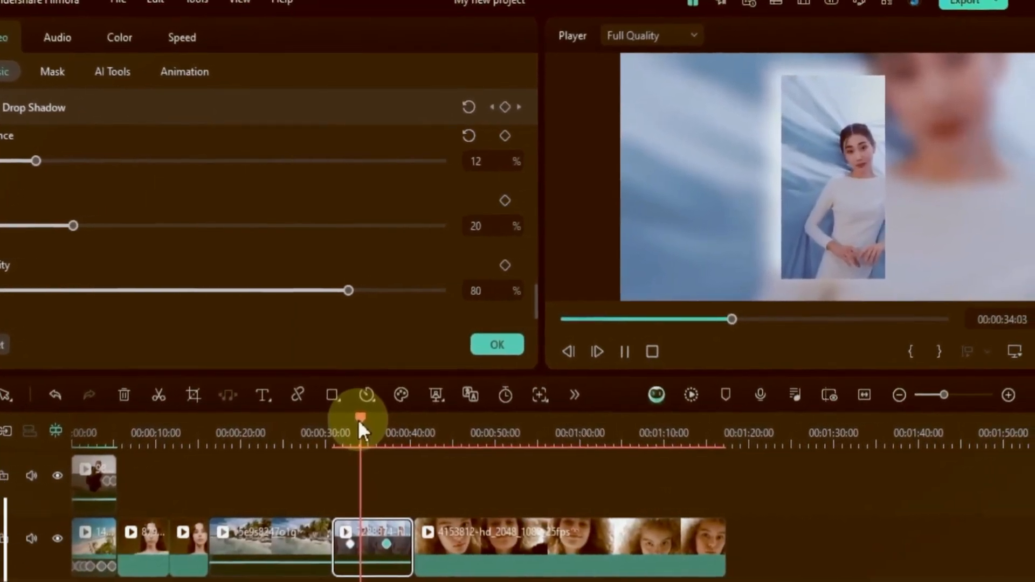